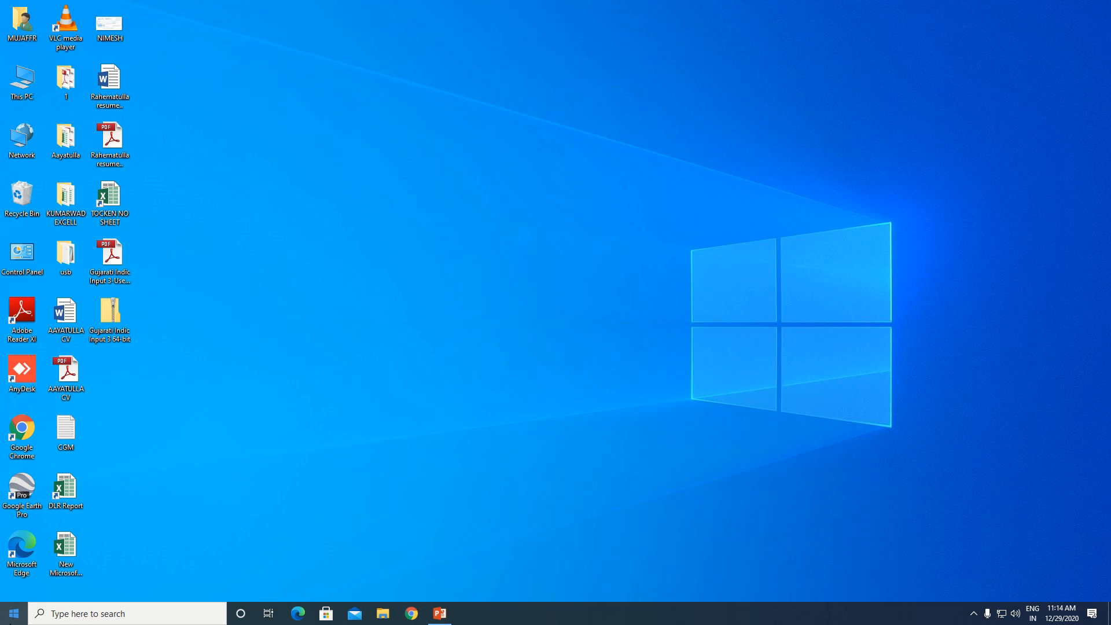
click(13, 614)
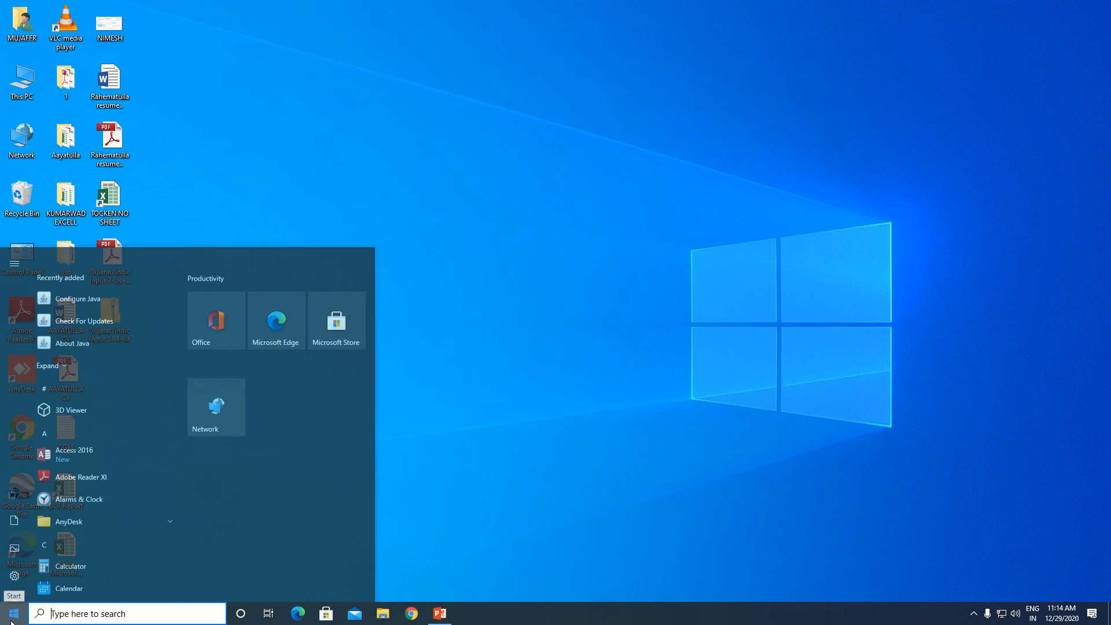
text(exc)
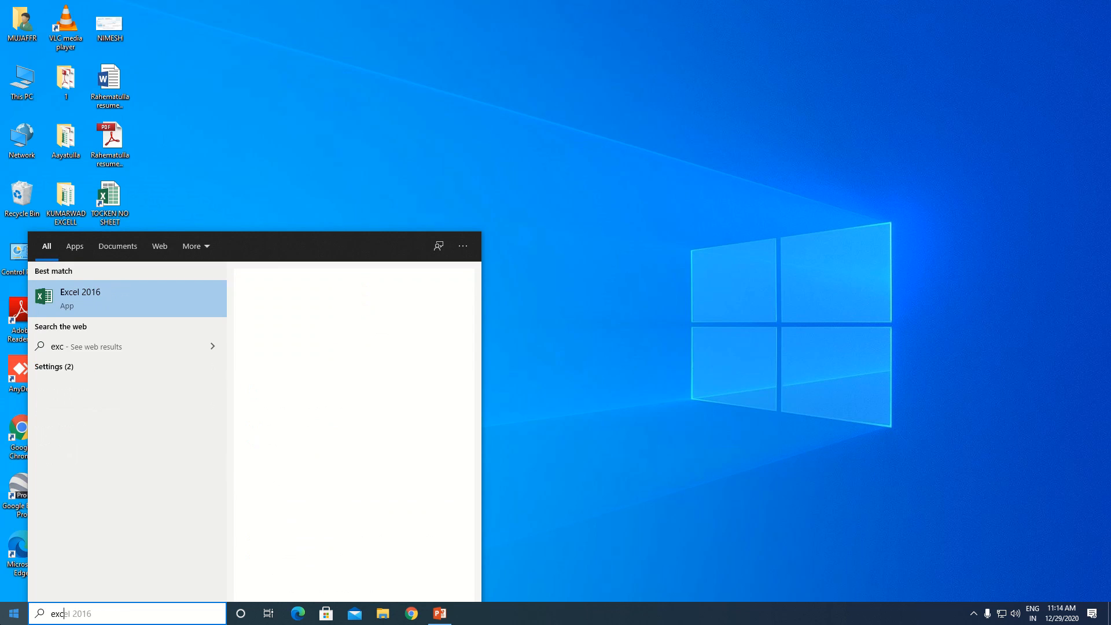
text(el)
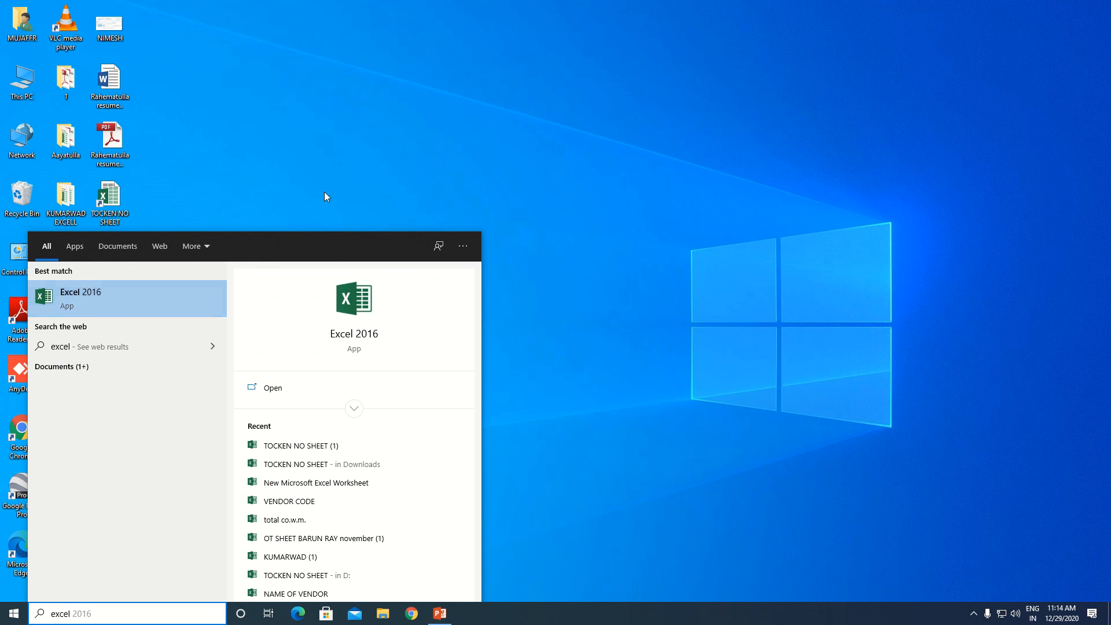
click(350, 168)
Step: Launch Excel by running the command "excel" from the Windows Run dialog
key(super+r)
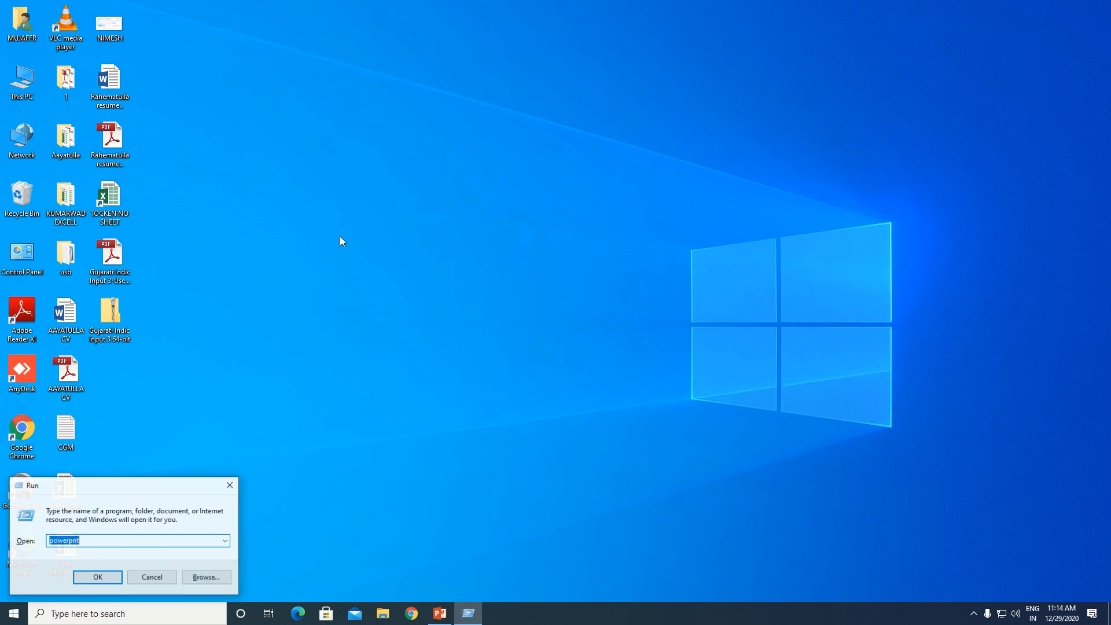
text(excel)
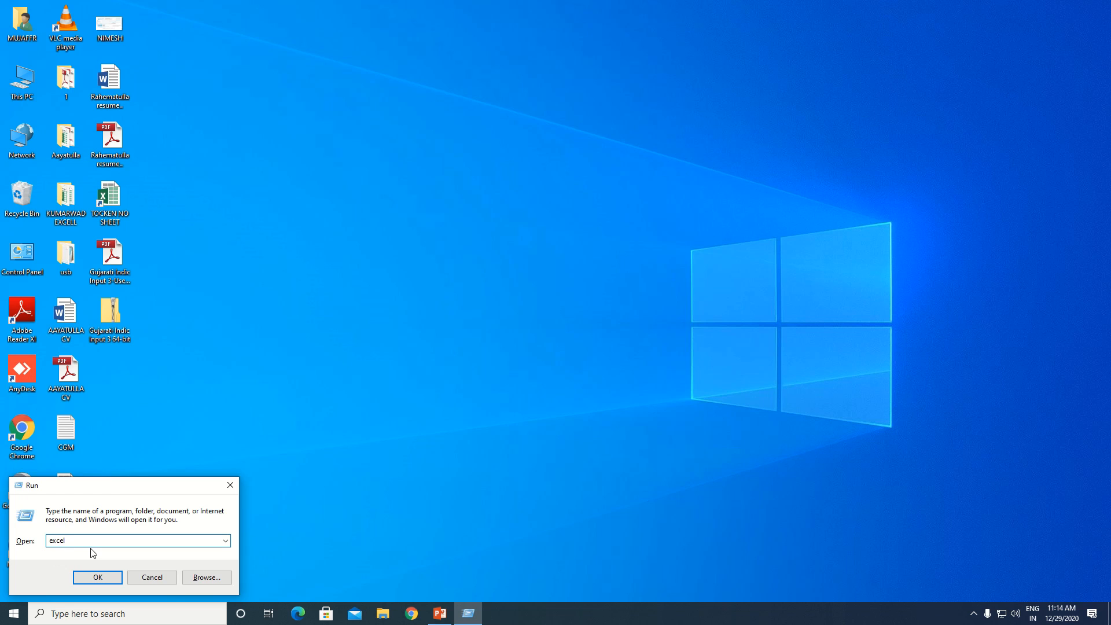
key(Return)
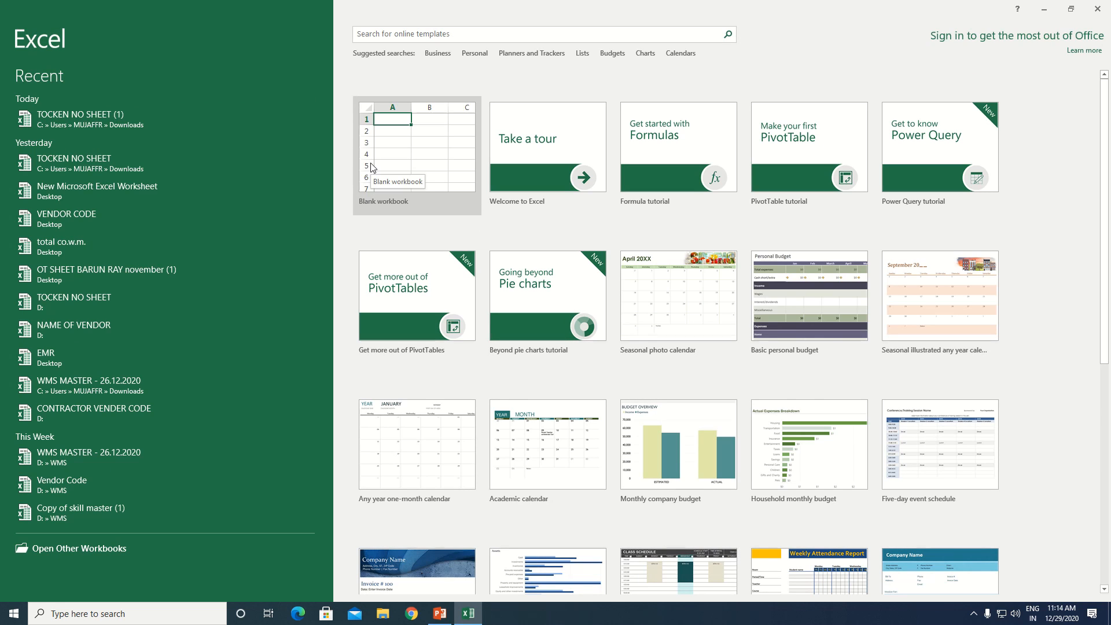
Step: Create a new blank workbook from the available templates
scroll(615, 318, down, 1)
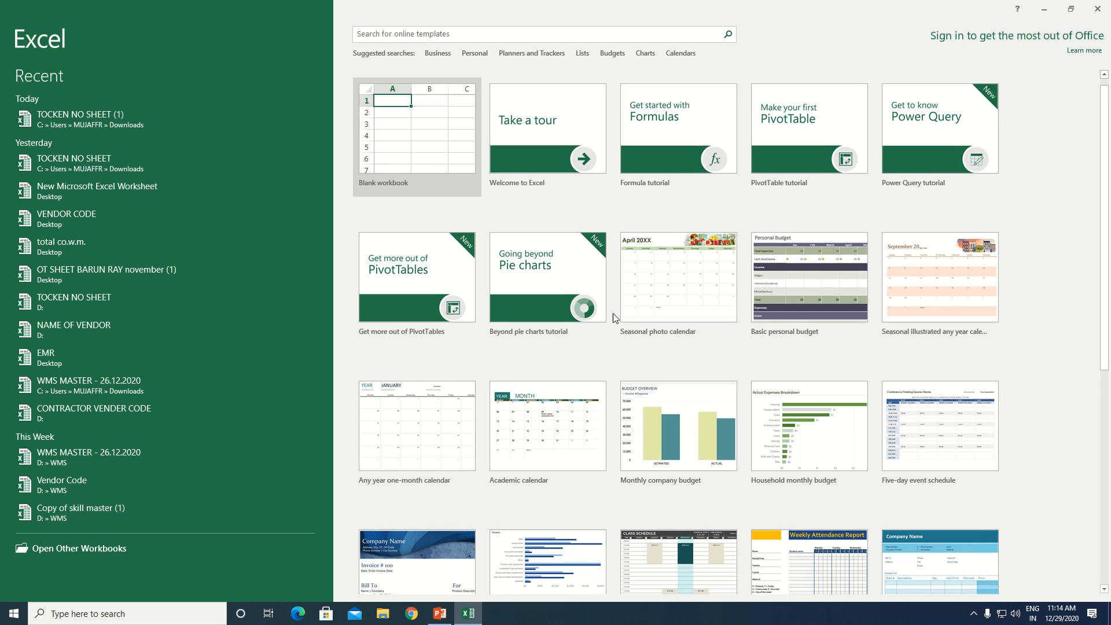
scroll(612, 314, down, 2)
scroll(891, 359, down, 3)
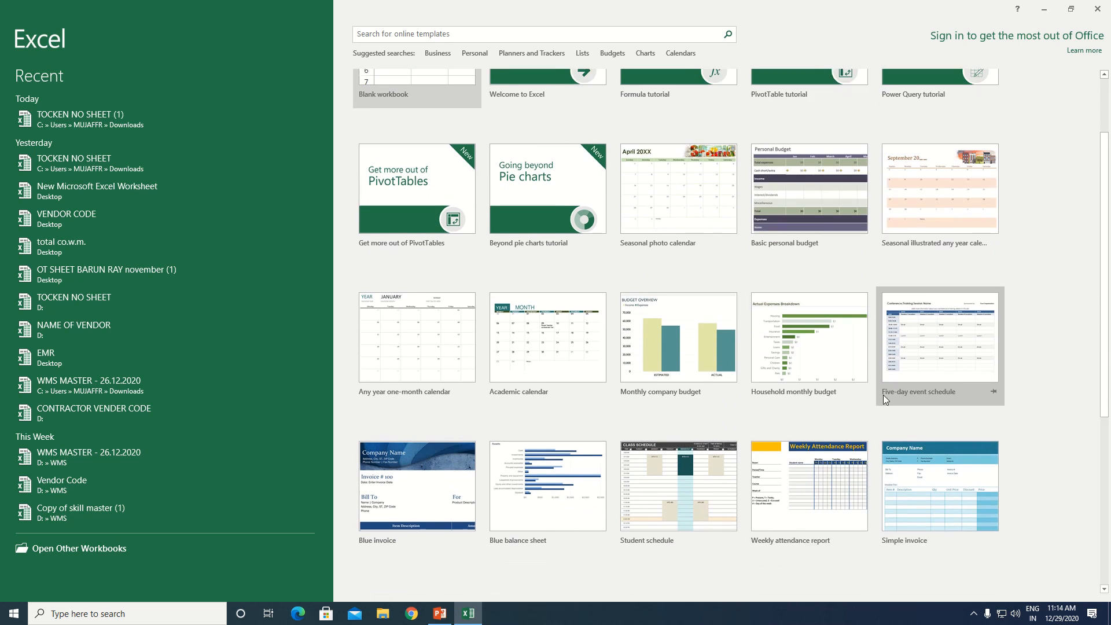
scroll(413, 369, down, 2)
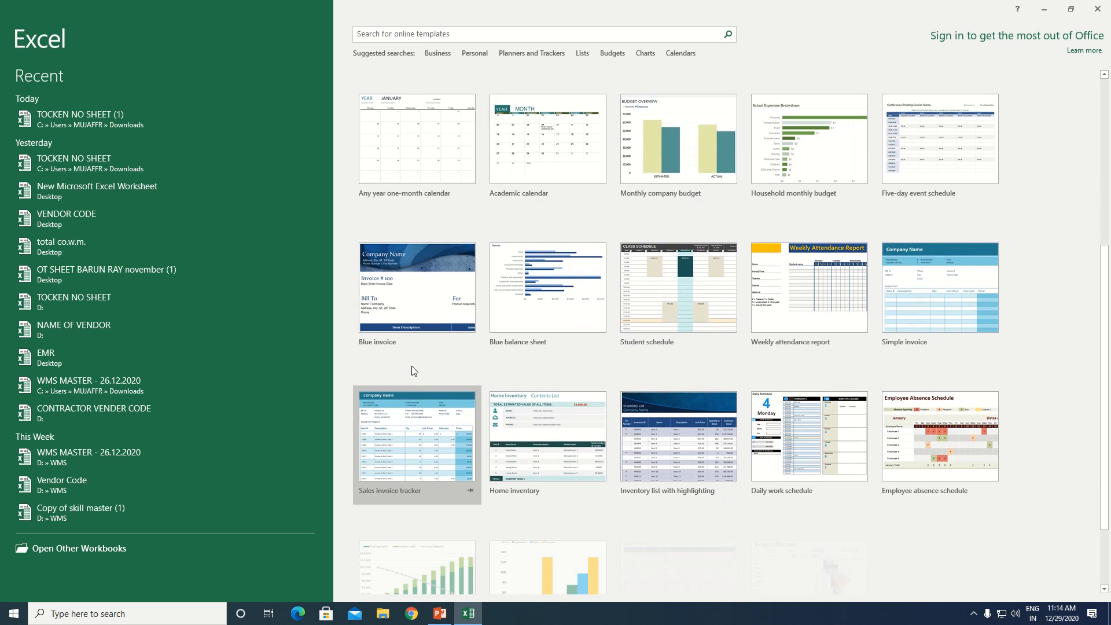
scroll(416, 383, down, 2)
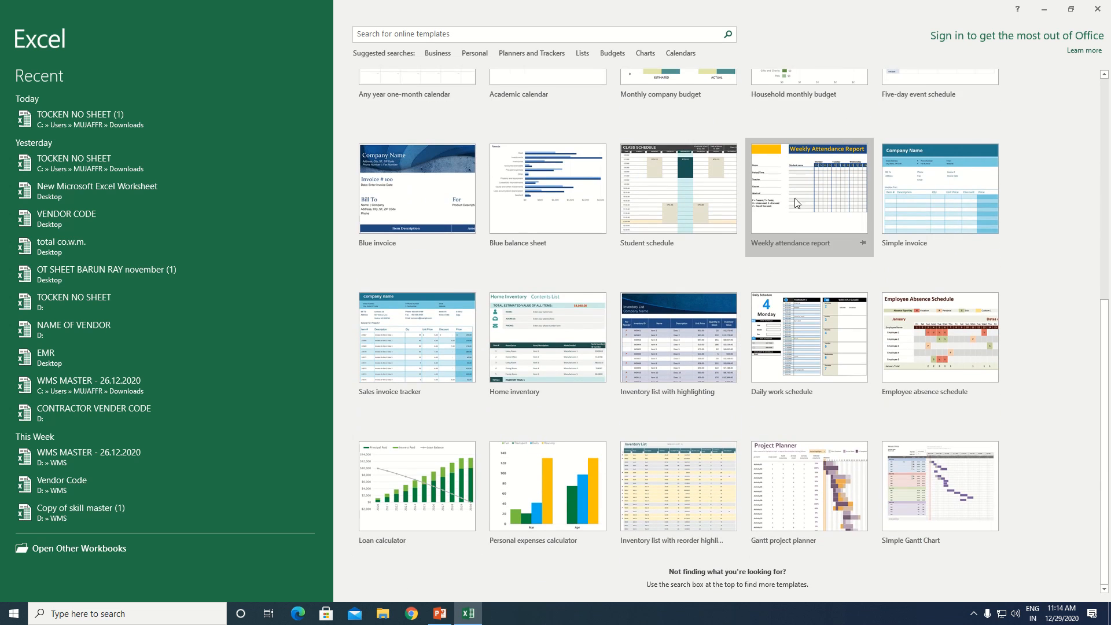
scroll(828, 393, up, 3)
scroll(830, 409, up, 4)
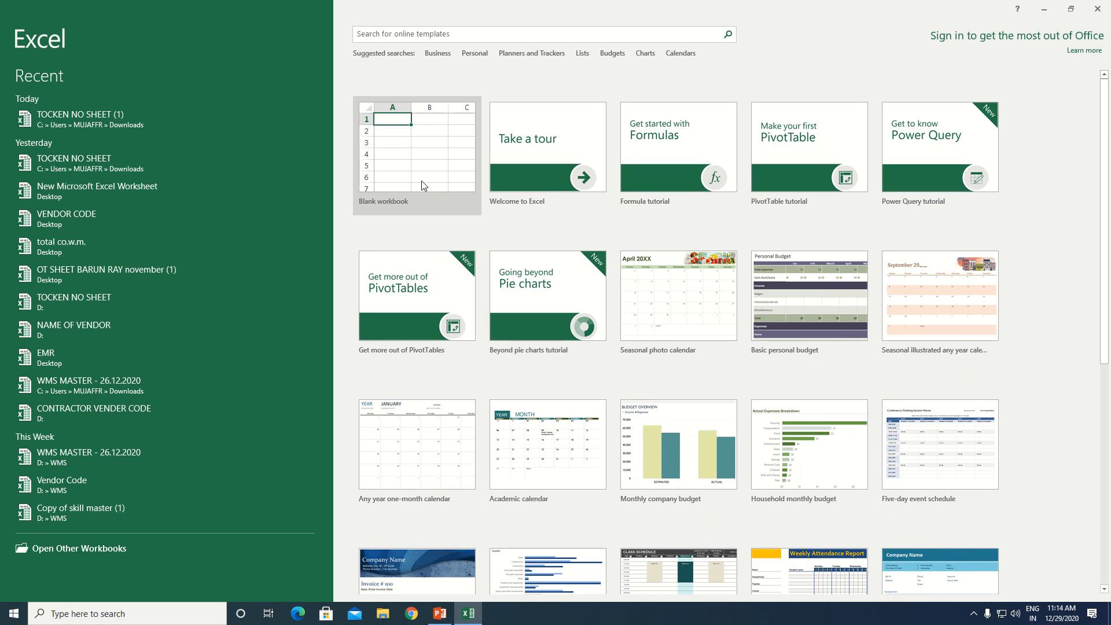
click(421, 170)
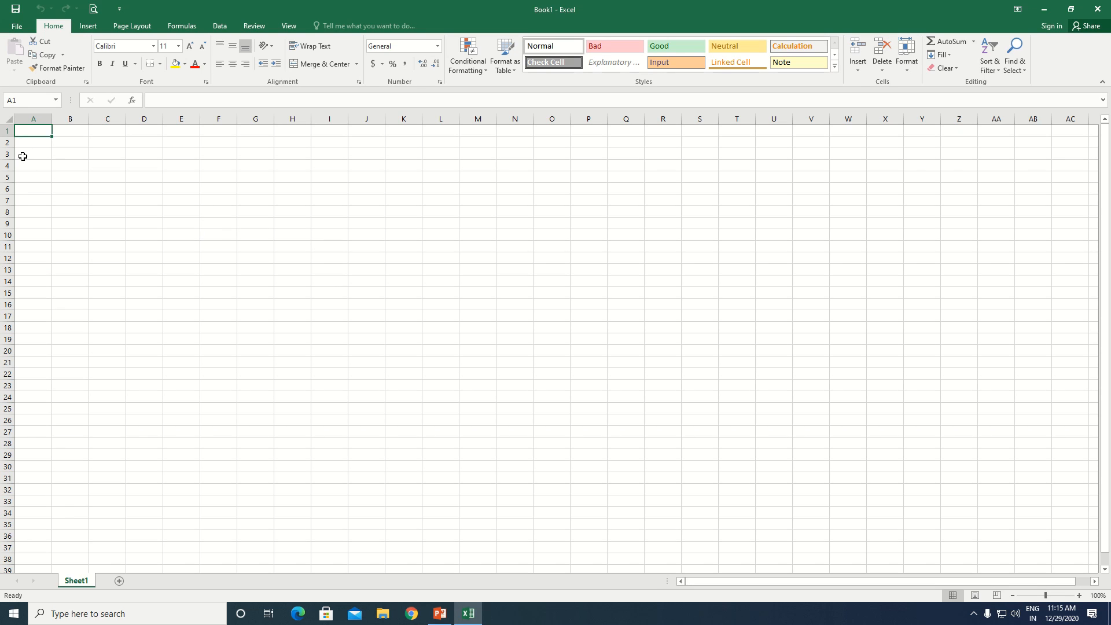
Step: Examine the workbook's file options and its insert, page layout, formula, data, review and view commands, returning to the home commands
click(93, 142)
click(27, 132)
click(21, 29)
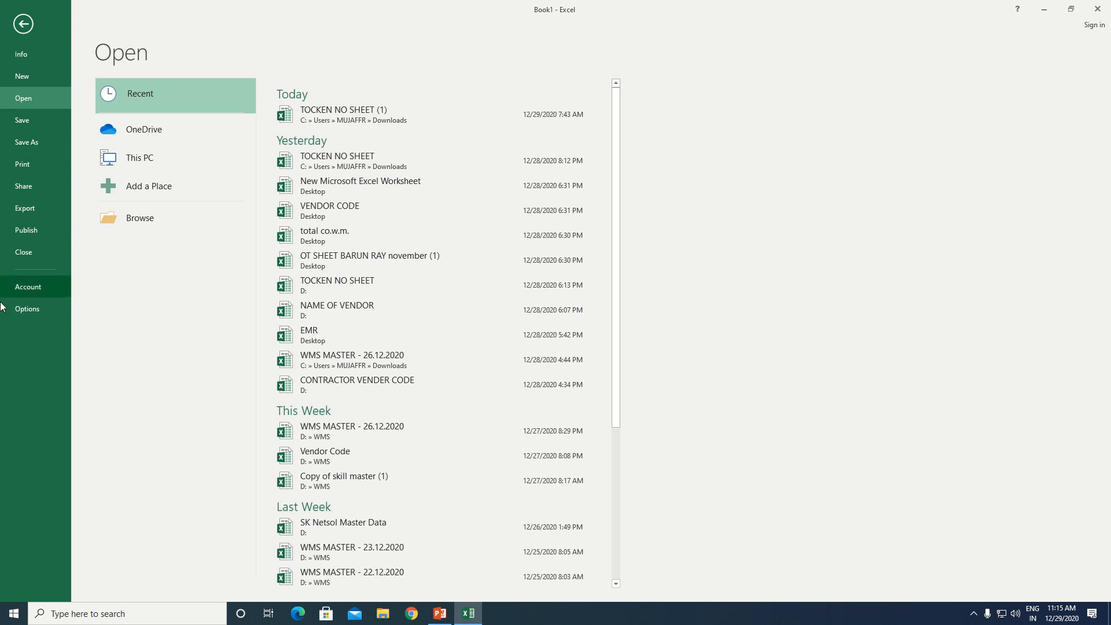
click(22, 25)
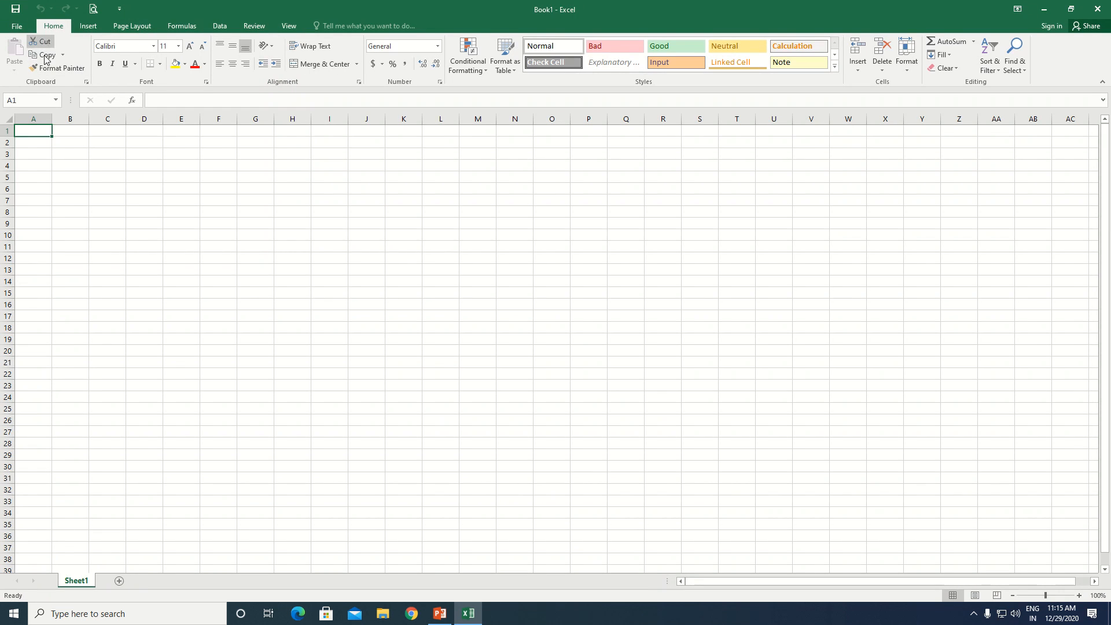
click(90, 26)
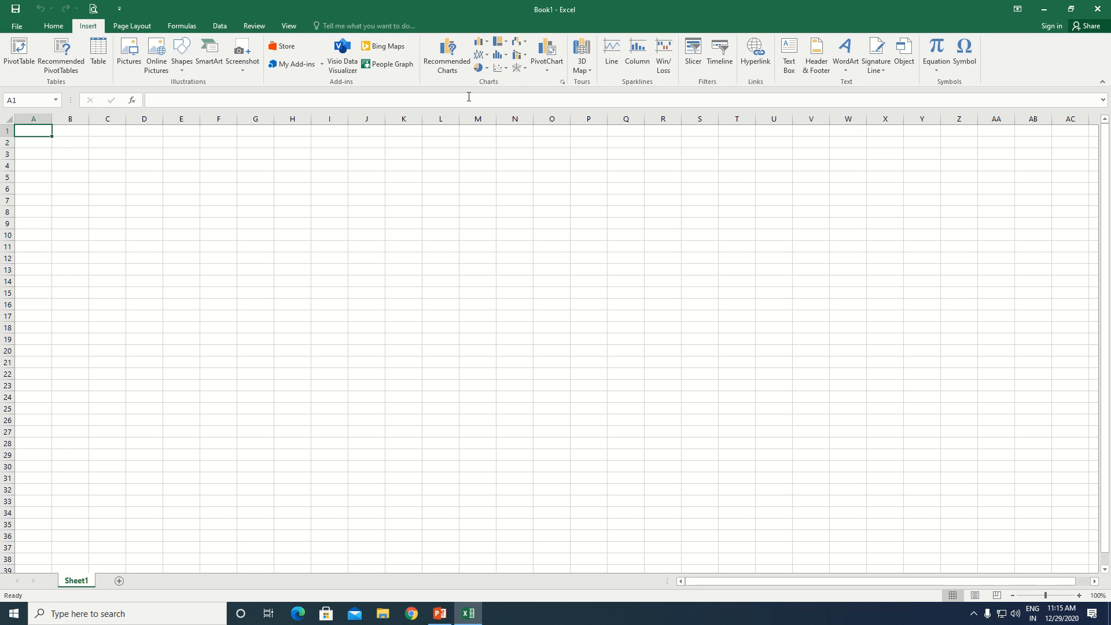
click(132, 26)
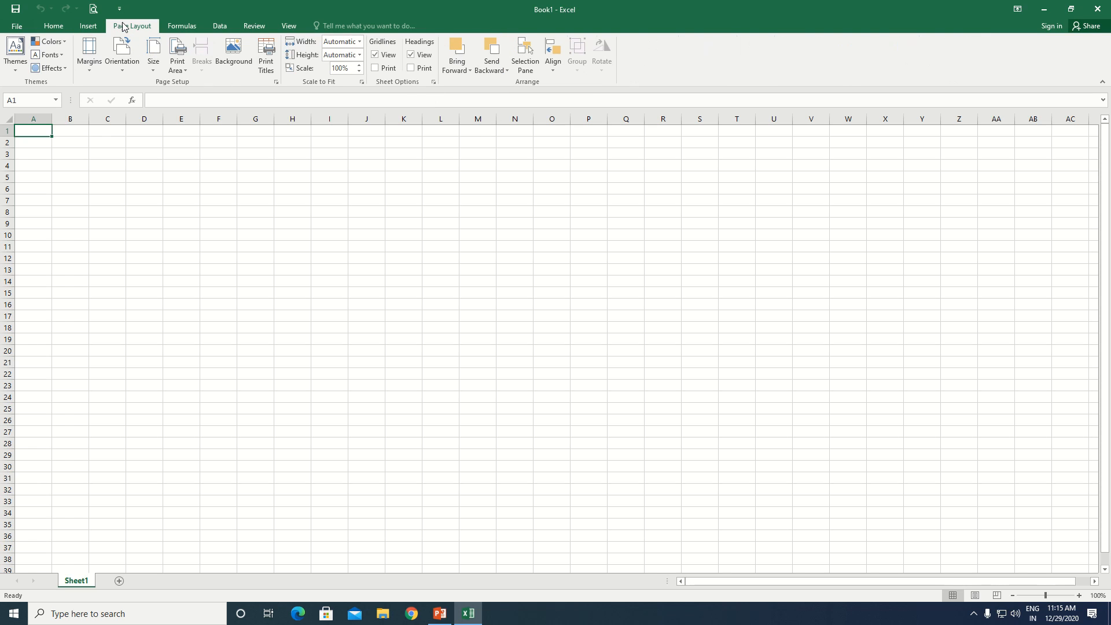
click(187, 27)
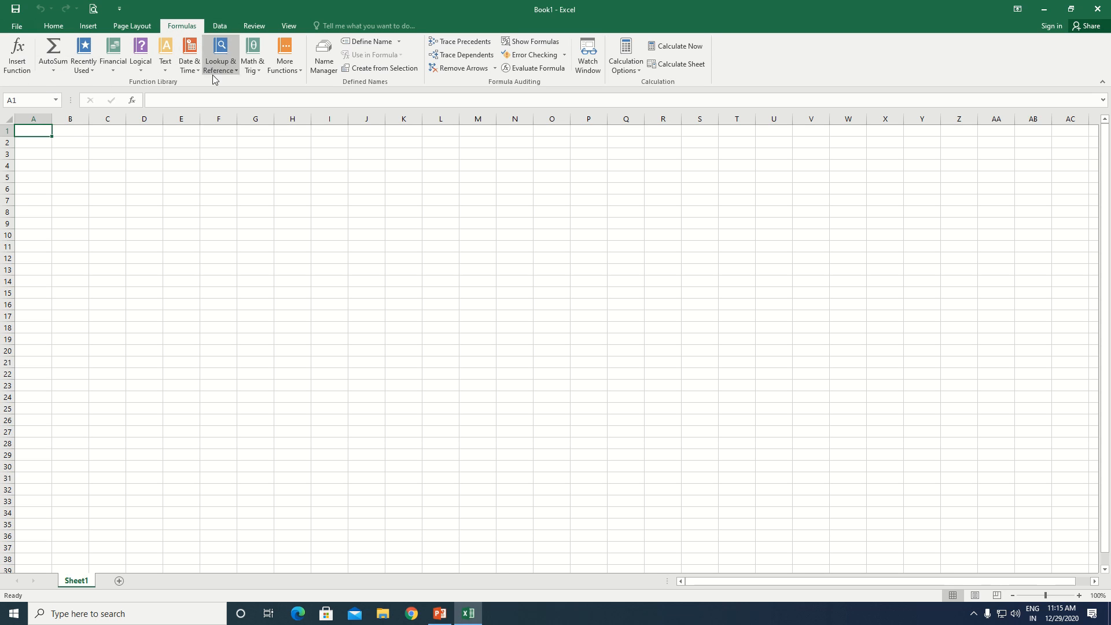
click(218, 28)
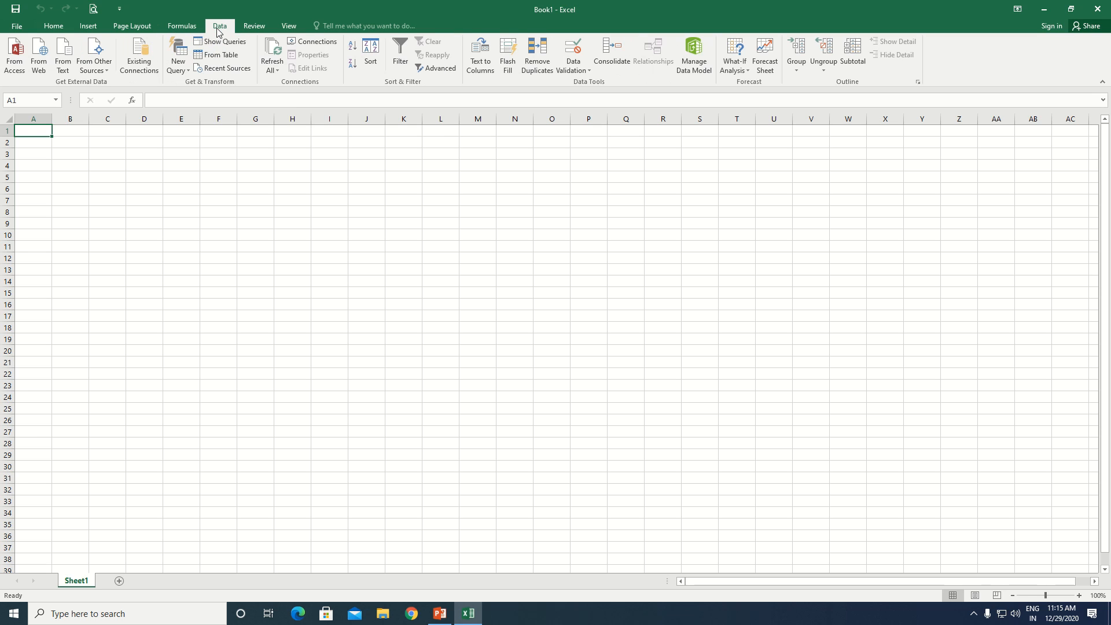
click(262, 25)
click(289, 26)
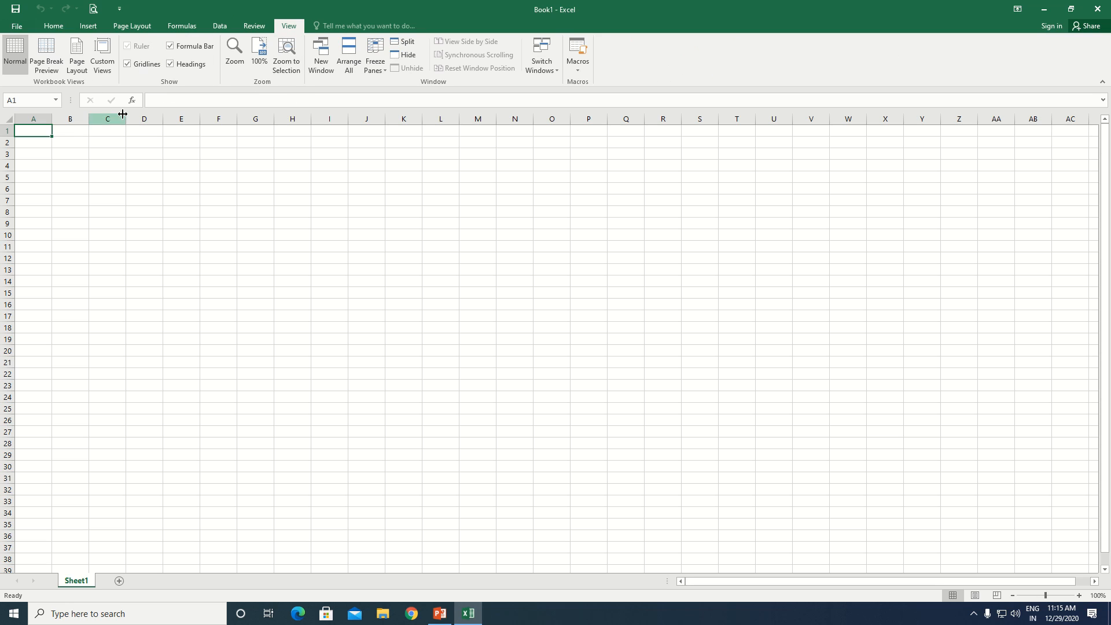
click(49, 26)
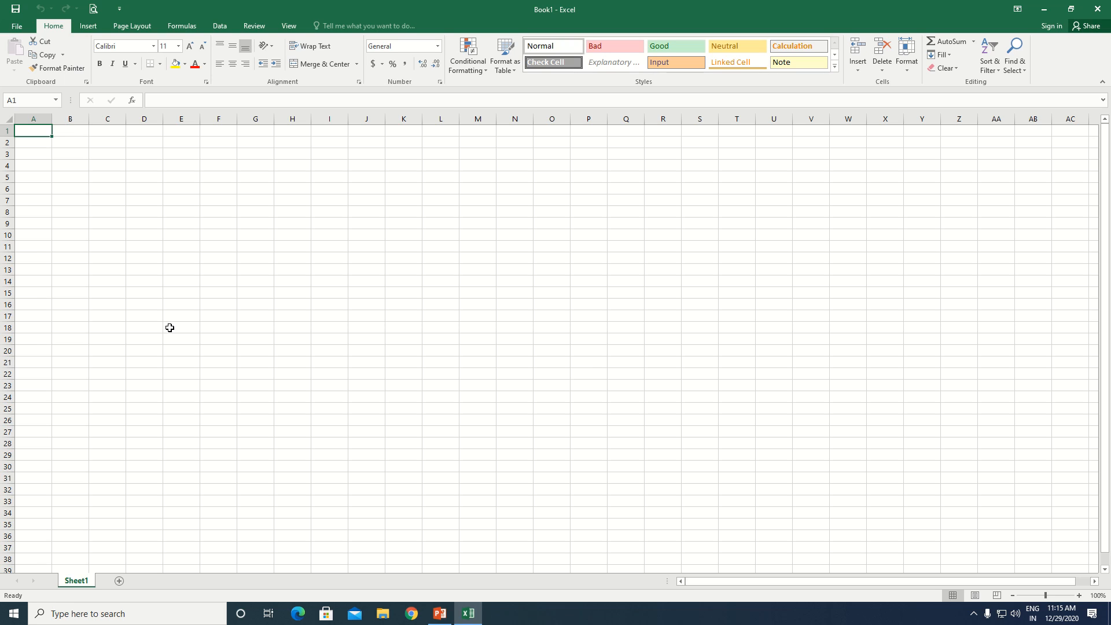
Step: Select individual cells across the sheet, including B4, C5, C4, G3, G5 and D5, to examine their cell addresses
click(79, 168)
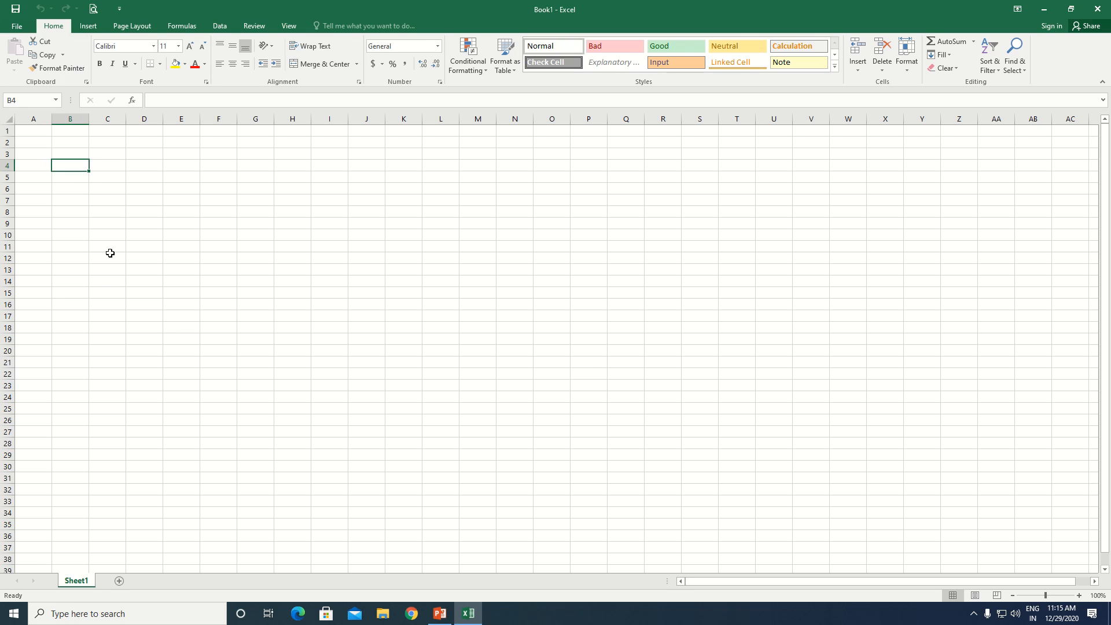
click(102, 174)
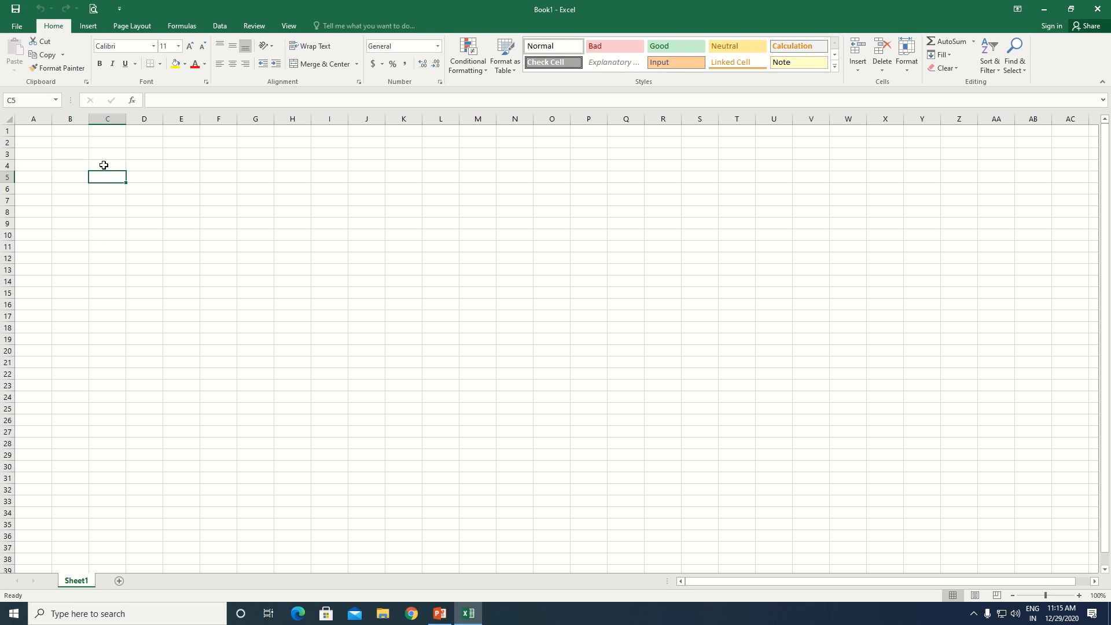
click(103, 165)
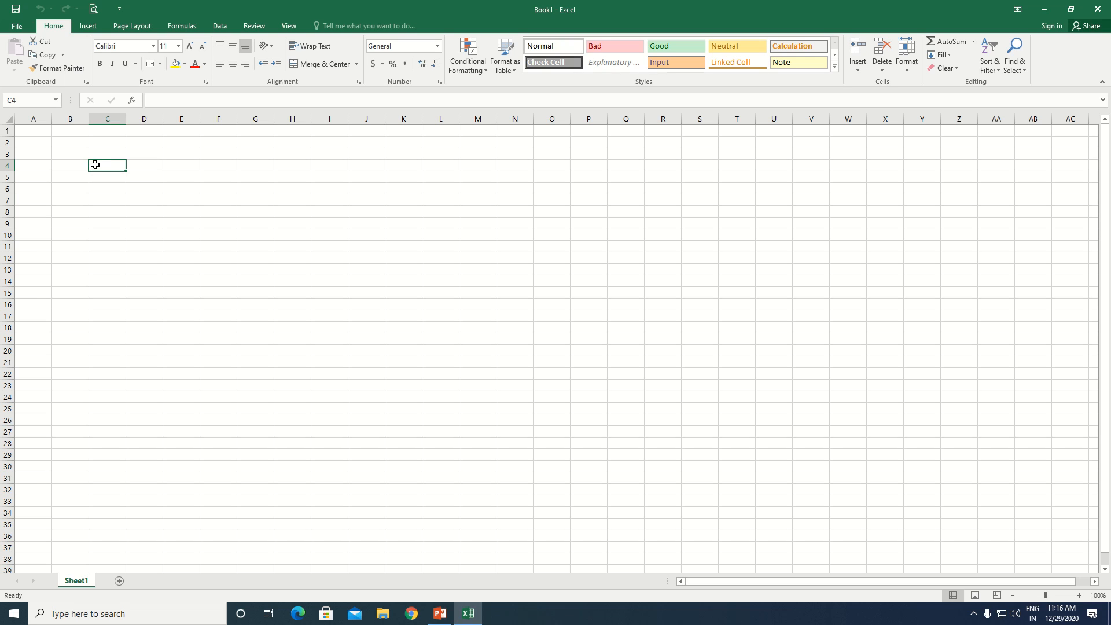
click(102, 154)
click(143, 177)
click(216, 166)
click(252, 155)
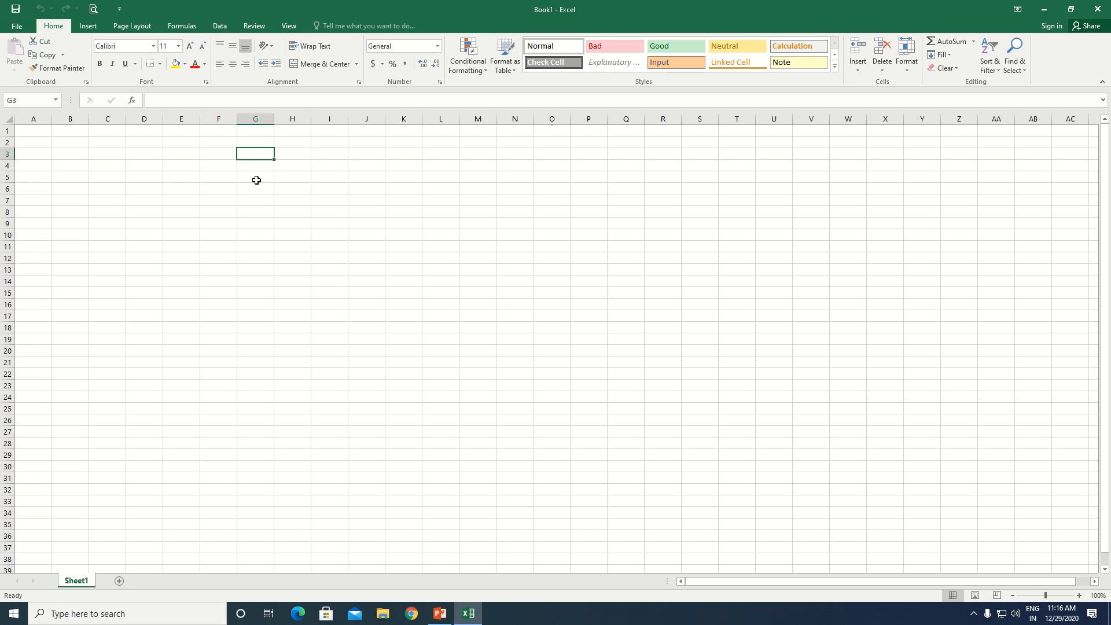
click(255, 179)
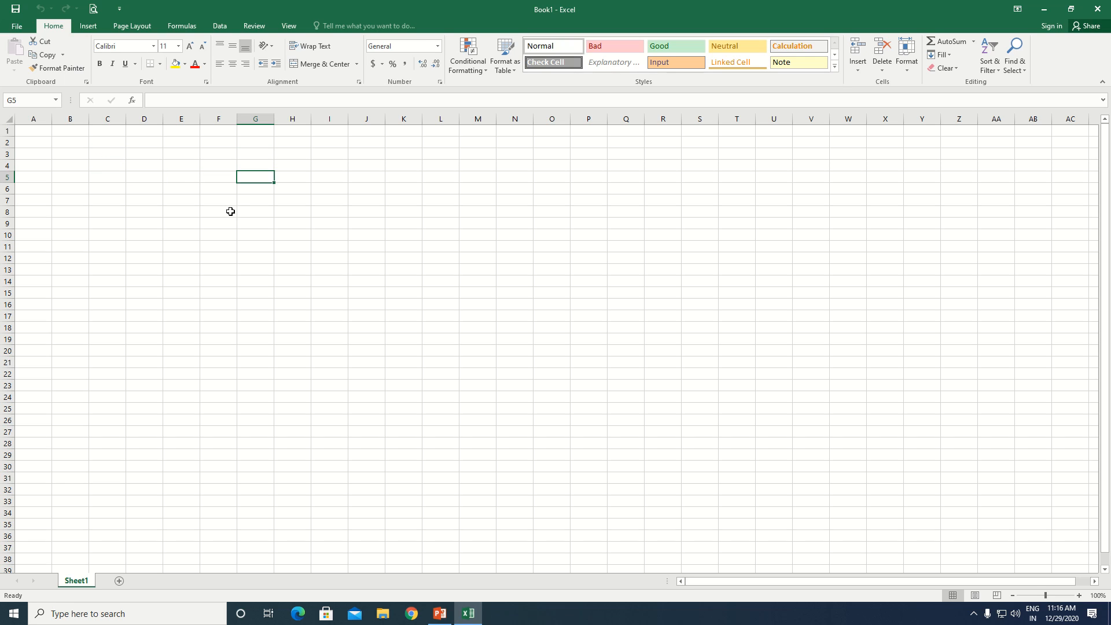
click(230, 180)
click(141, 181)
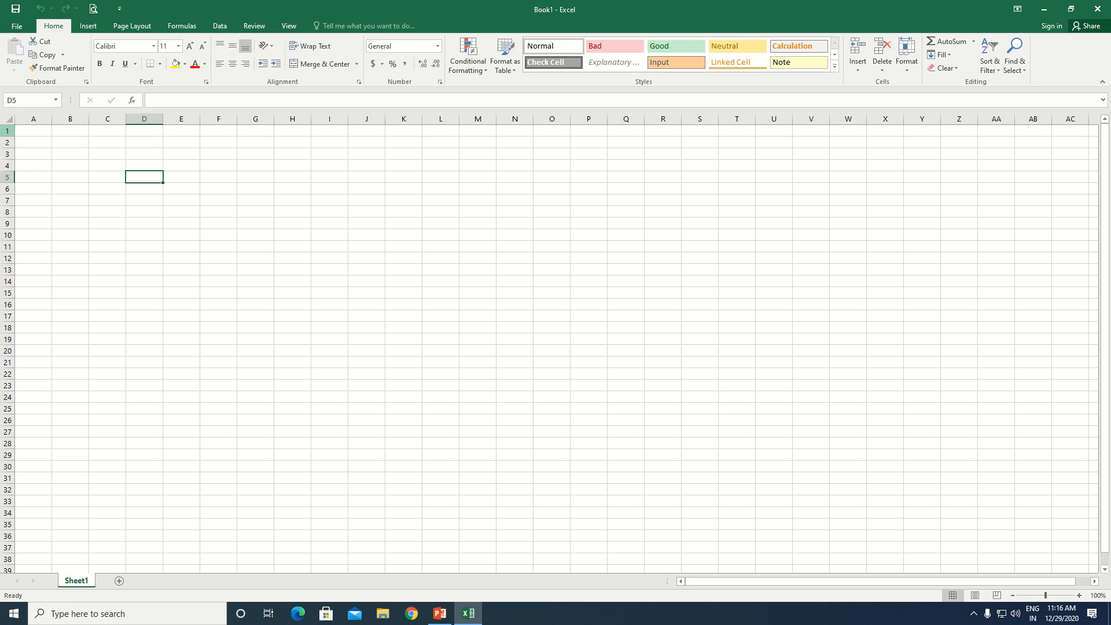
Step: Go from cell A1 to the worksheet's last row and its last column, returning to A1 each time
click(31, 131)
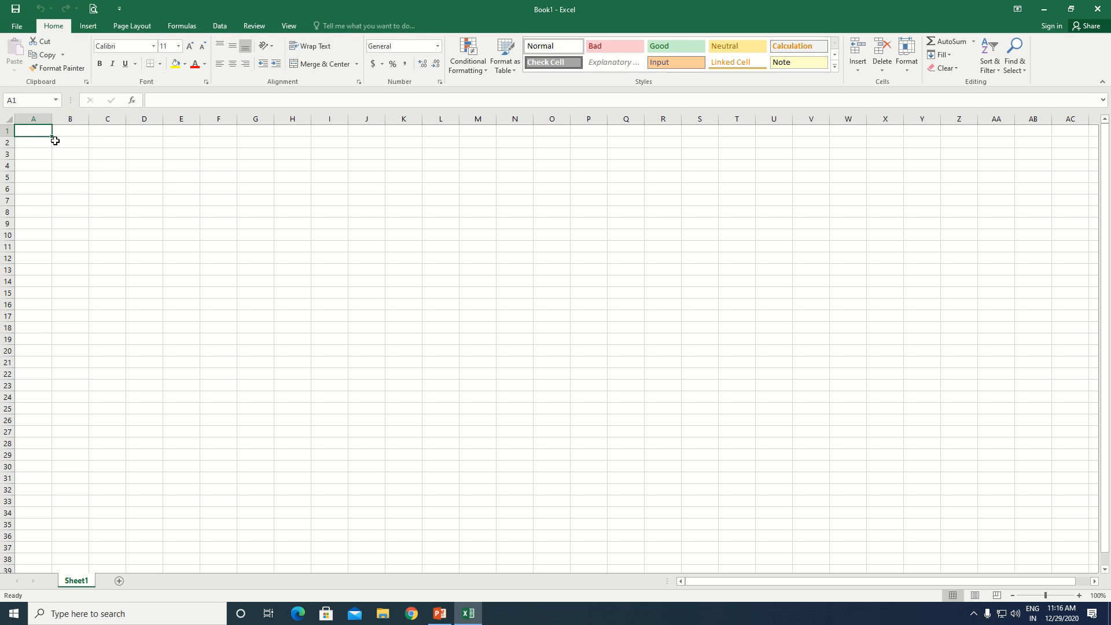
key(ctrl+Down)
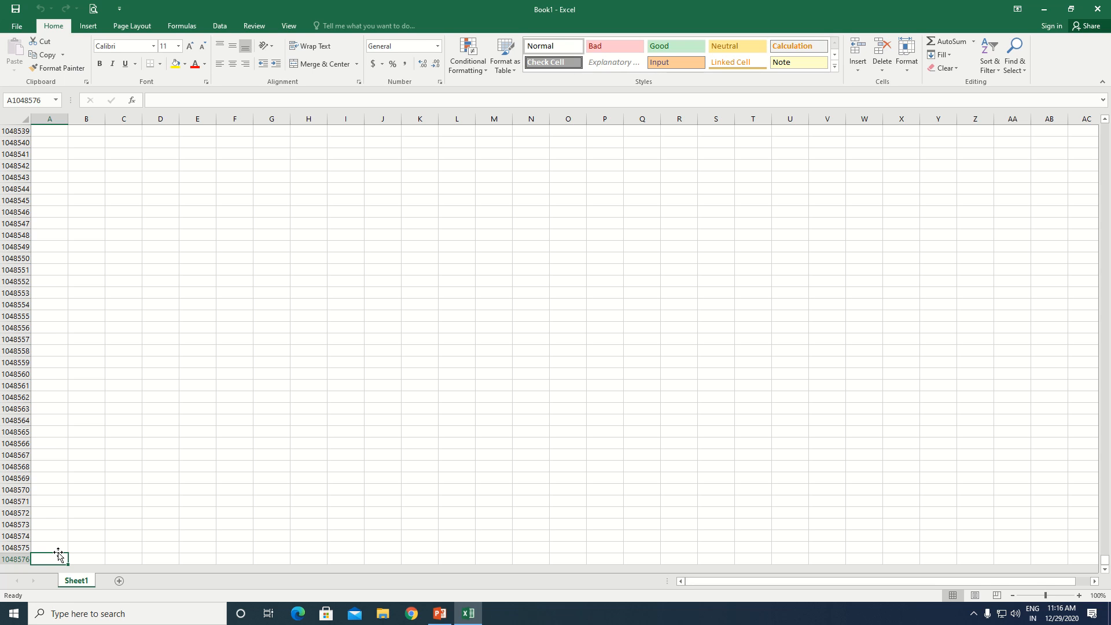
key(ctrl+Home)
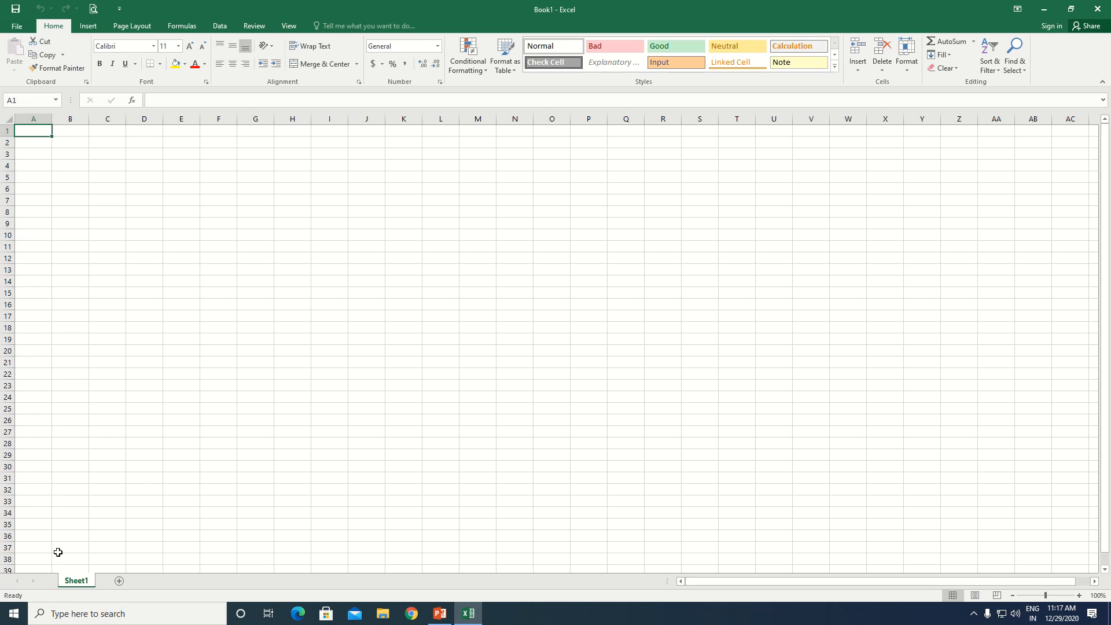
key(ctrl+Down)
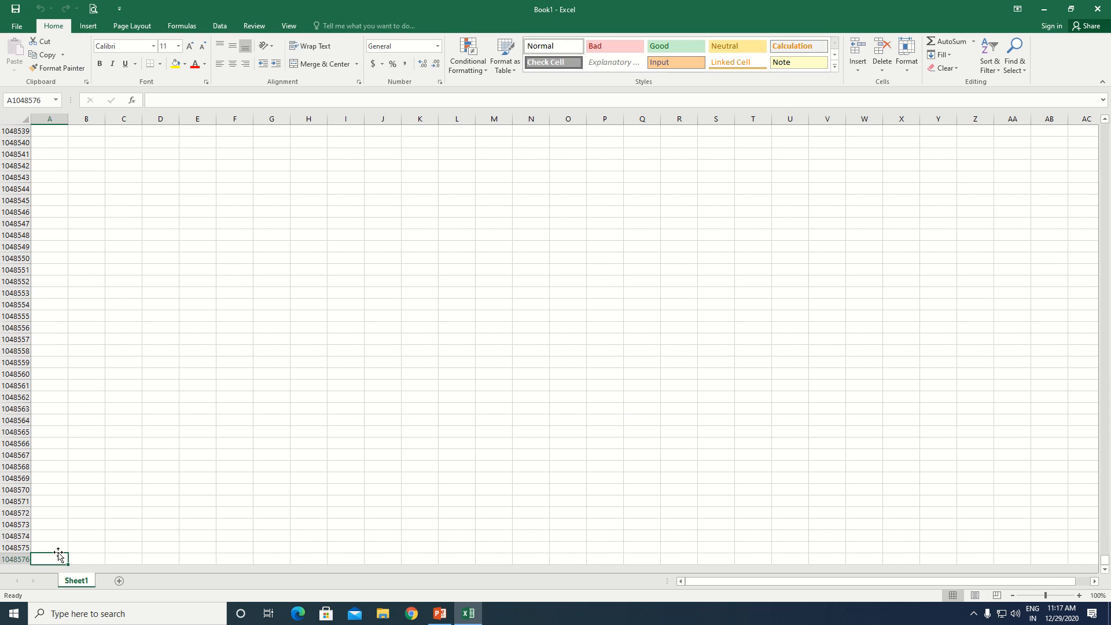
key(ctrl+Home)
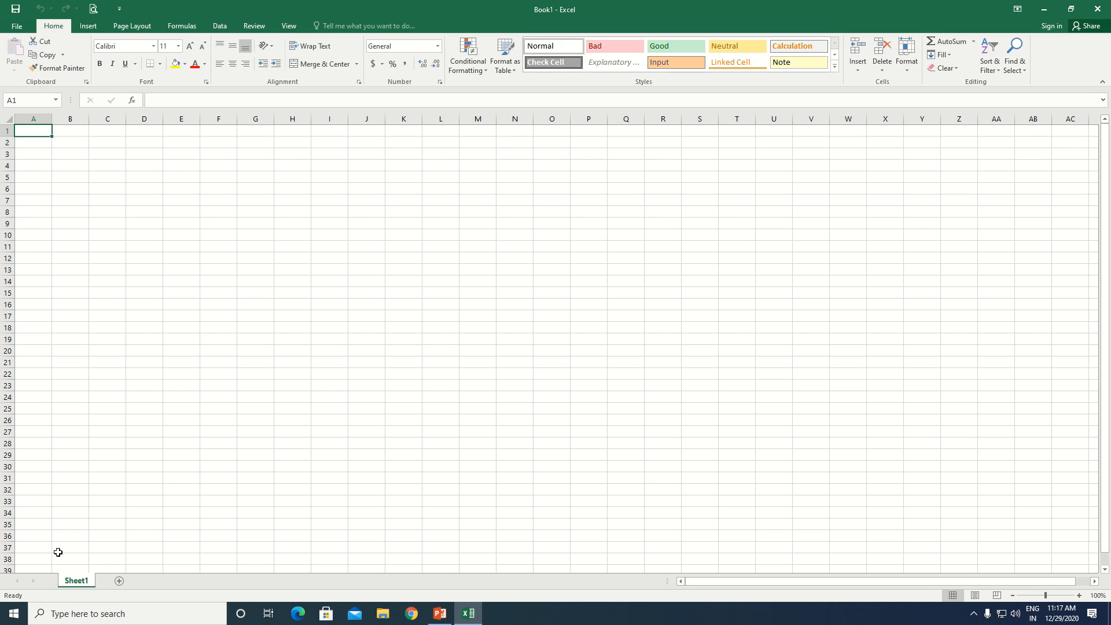
key(ctrl+Right)
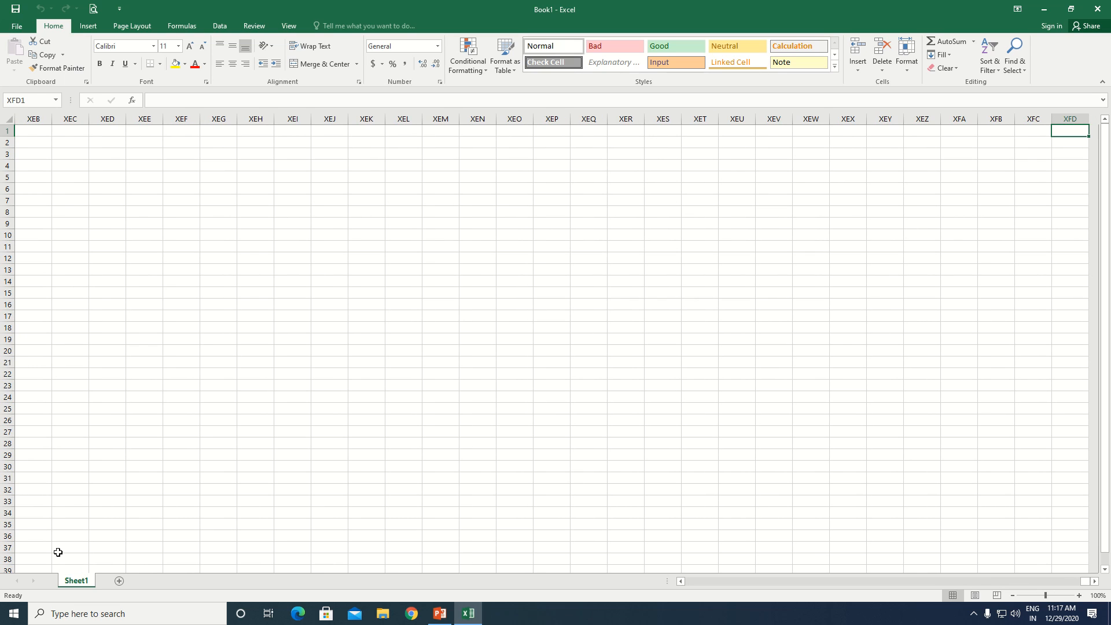
key(ctrl+Left)
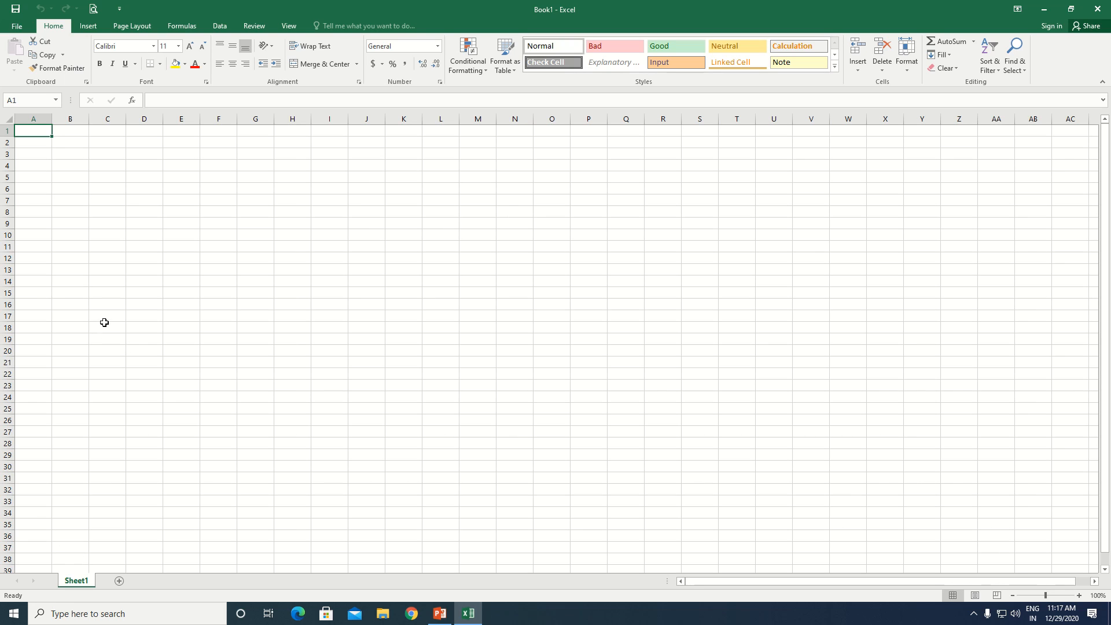
Step: Select cell G5, cell H6 and cell H10 in turn to examine their column and row references
click(261, 181)
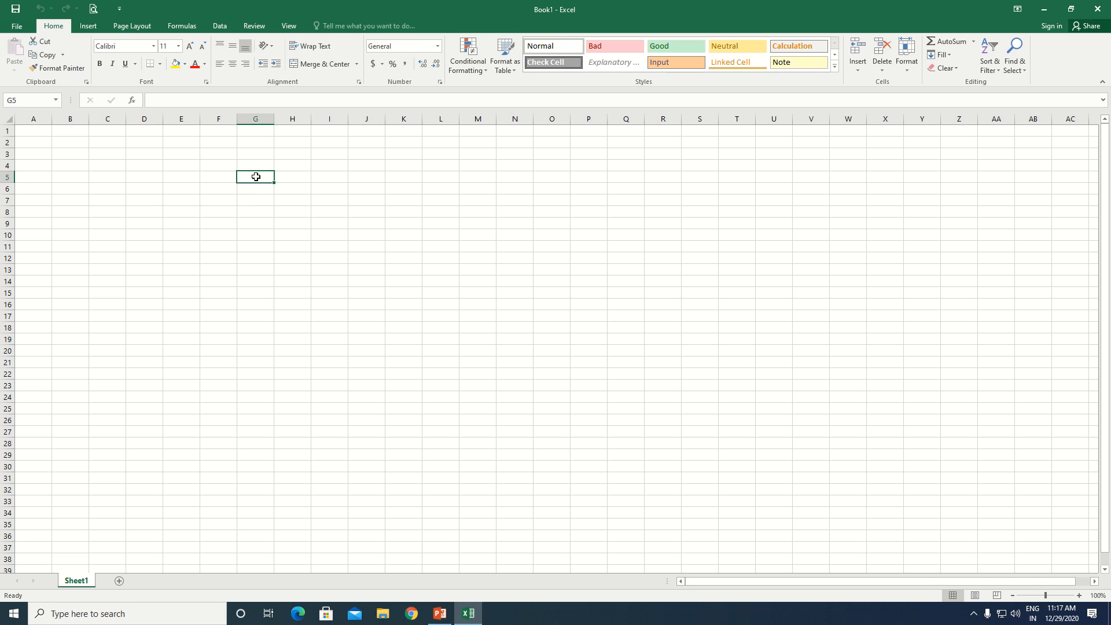
click(300, 192)
click(297, 237)
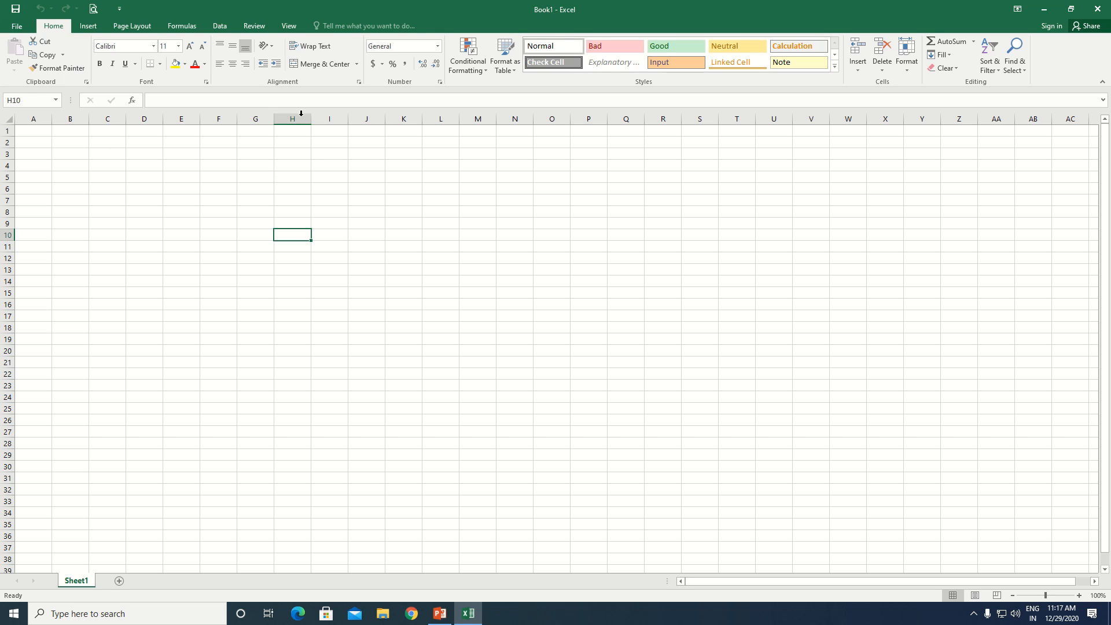
Step: Select column I and individual cells such as I4, I6, L9 and H9 to examine their column and row references
click(329, 118)
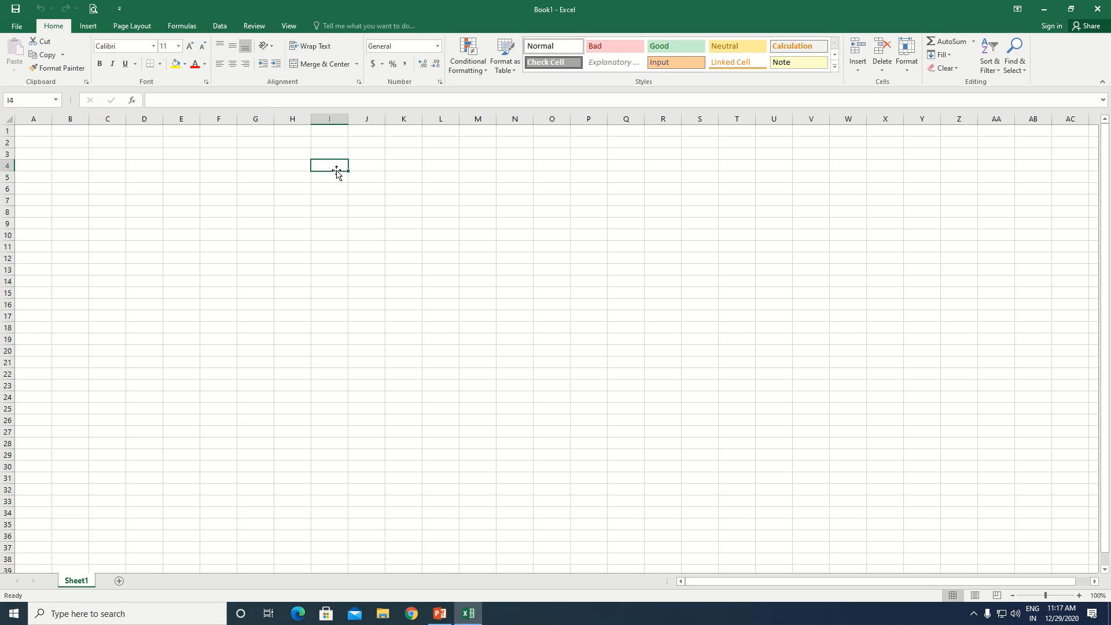
click(334, 168)
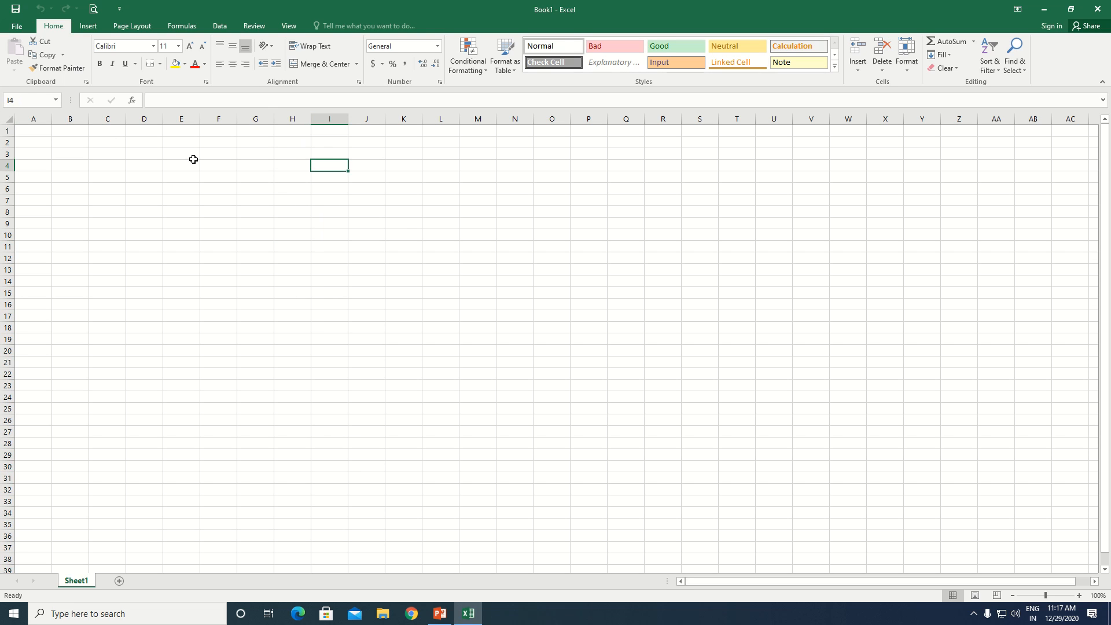
click(326, 120)
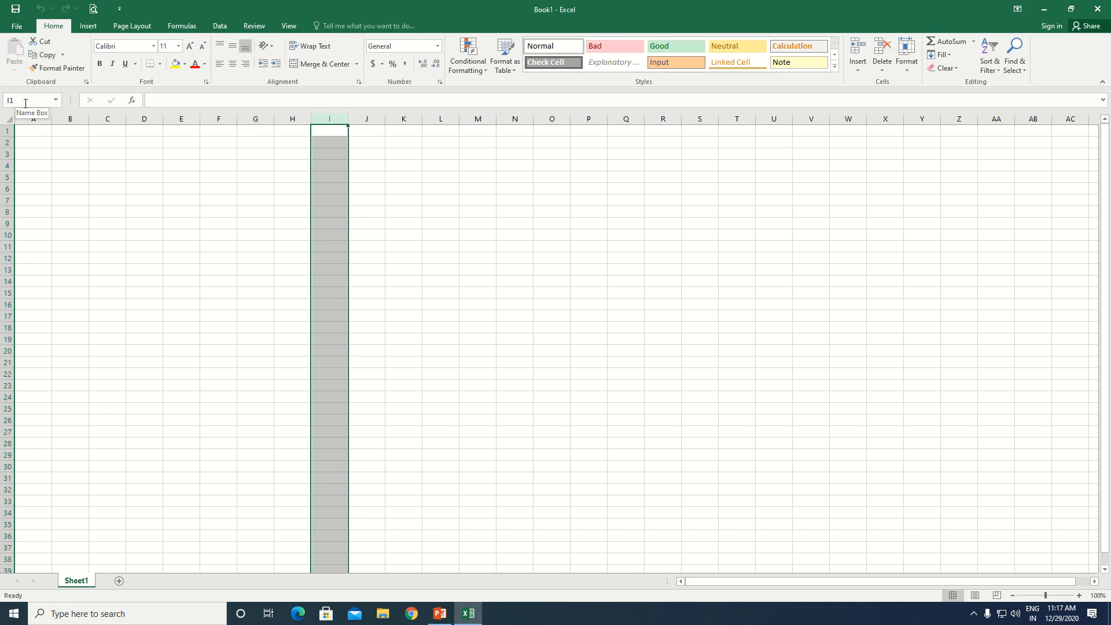
click(320, 188)
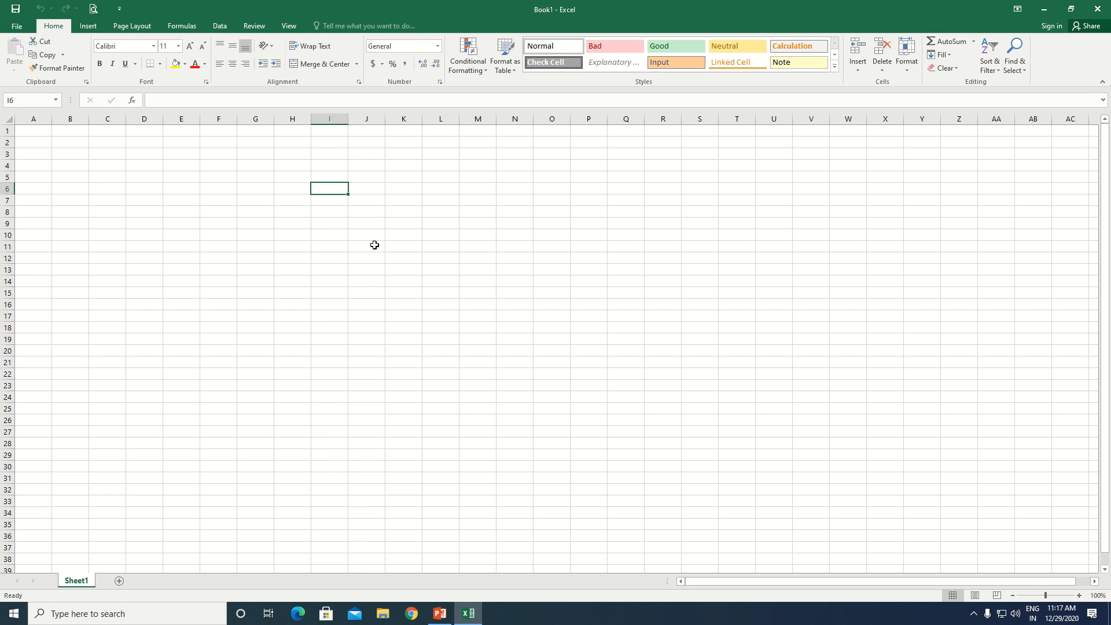
click(375, 200)
click(334, 179)
click(372, 270)
click(425, 225)
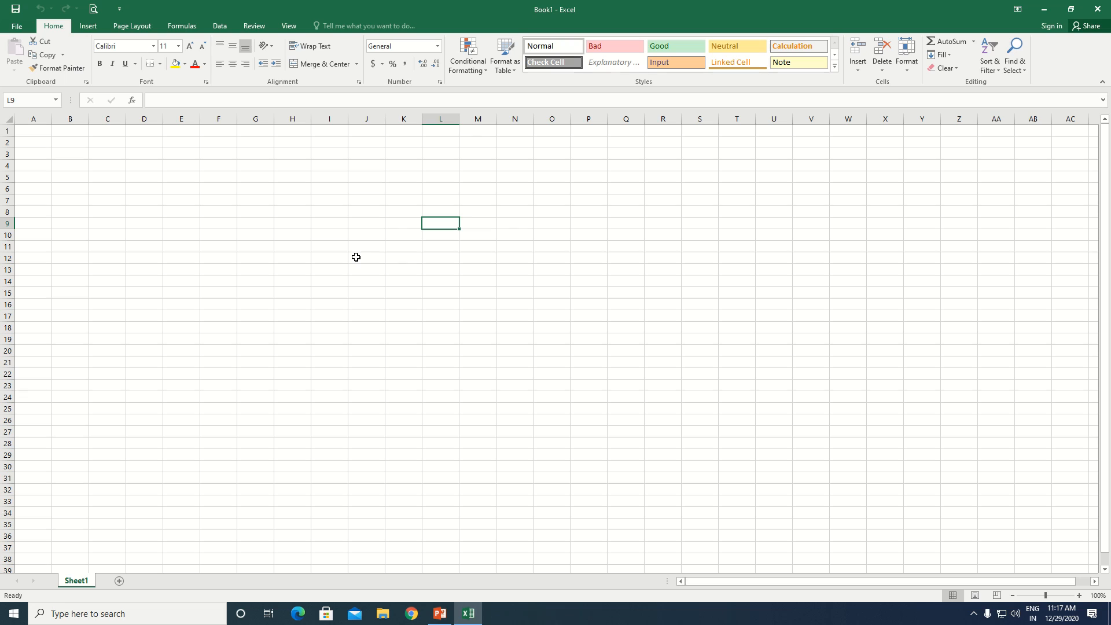
click(309, 228)
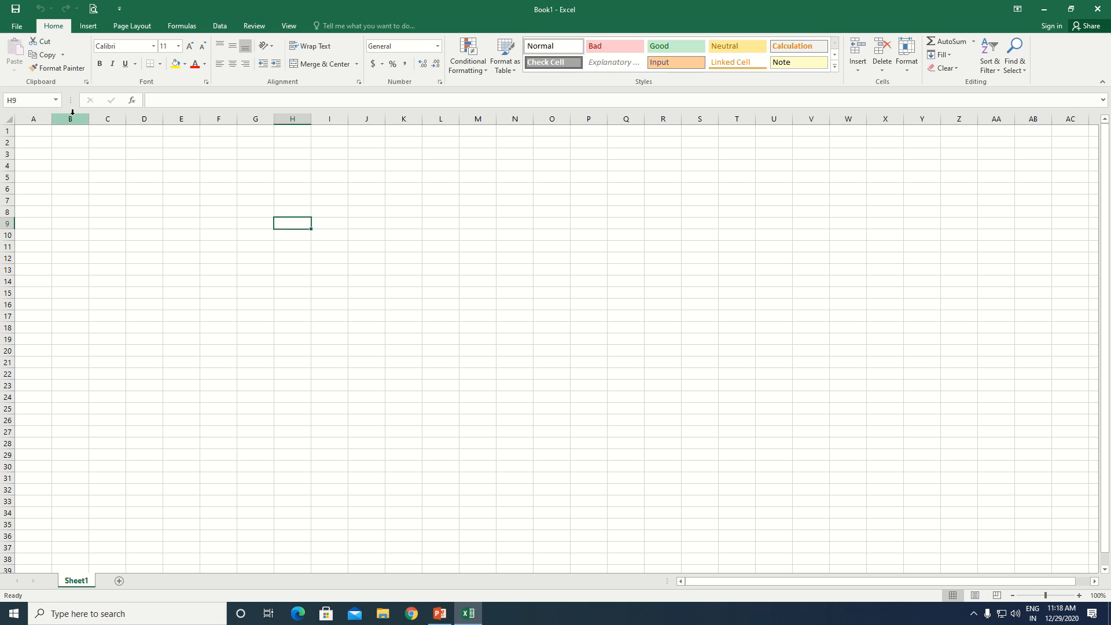
Step: Select cells A2, A3 and B3 in turn to examine their cell addresses
click(43, 147)
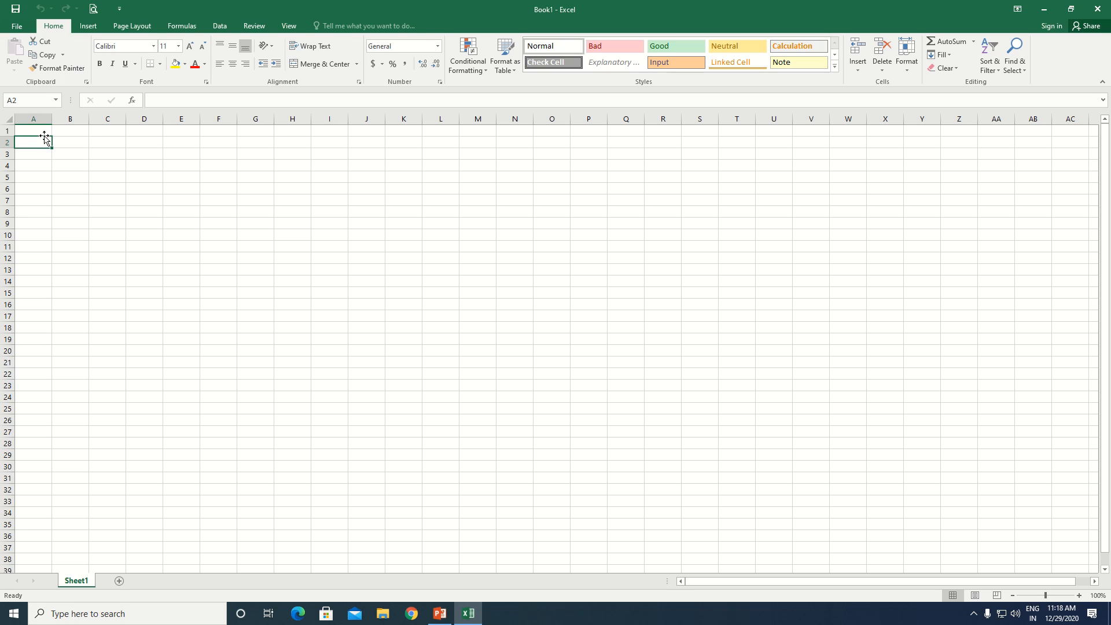
click(40, 152)
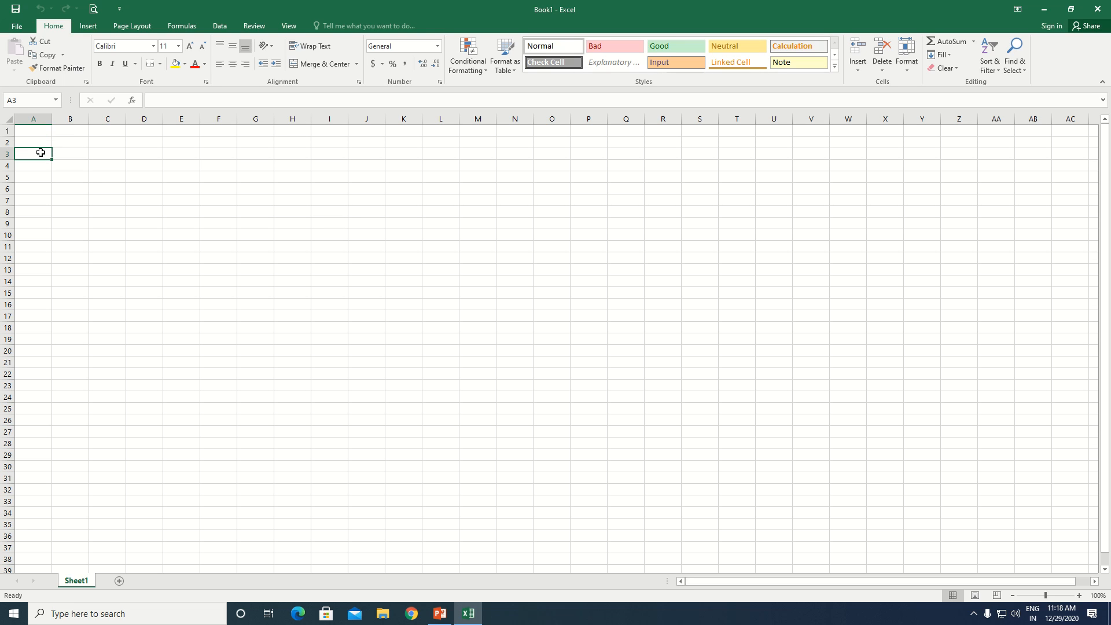
click(66, 152)
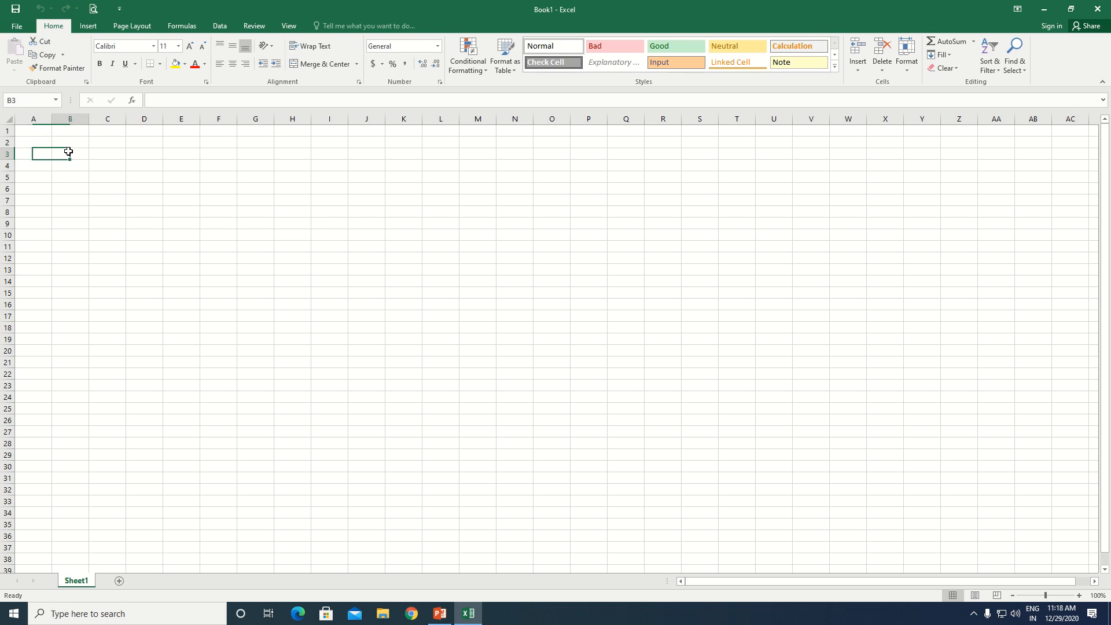
click(26, 145)
click(32, 152)
click(33, 140)
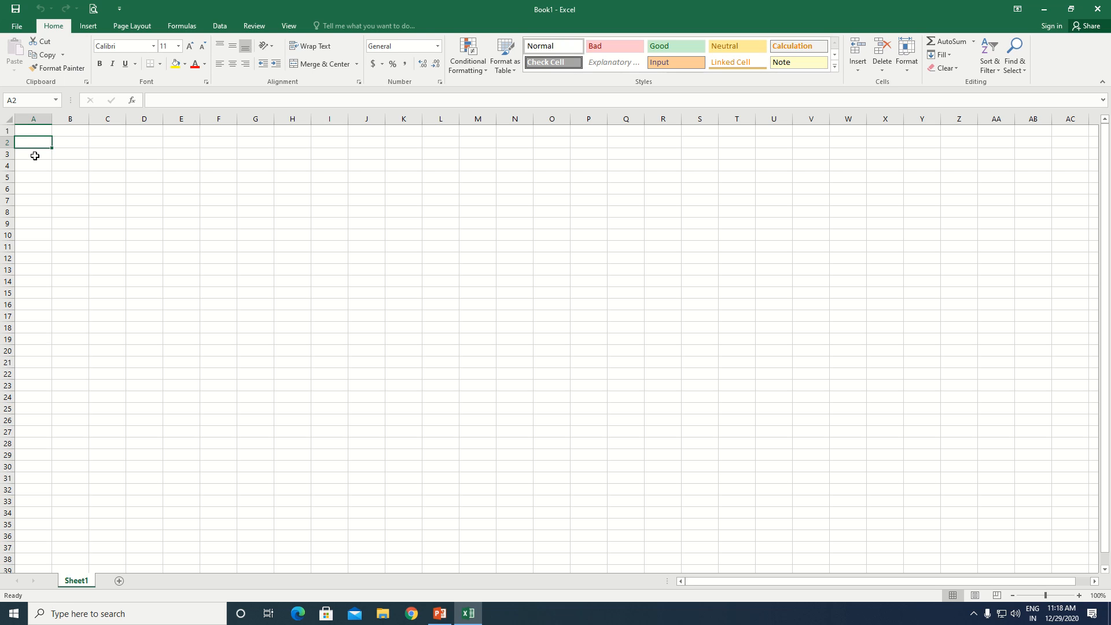
Step: Enter the headings SL in cell A2 and Subject Name in cell B2
click(31, 132)
click(33, 146)
text(SL)
key(Up)
key(Down)
key(Right)
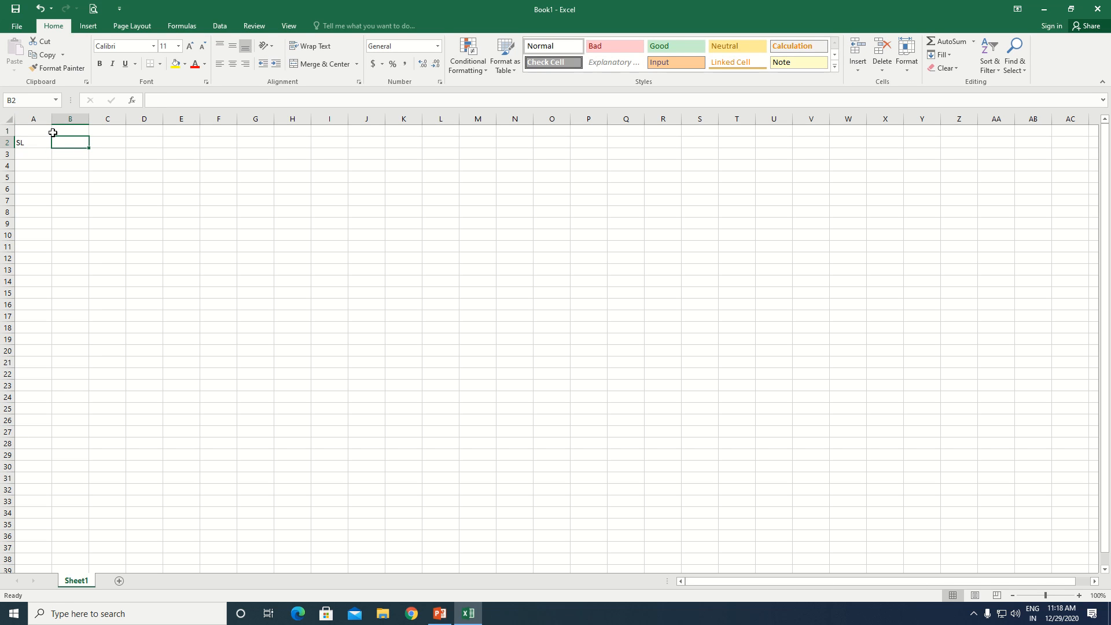
text(Su)
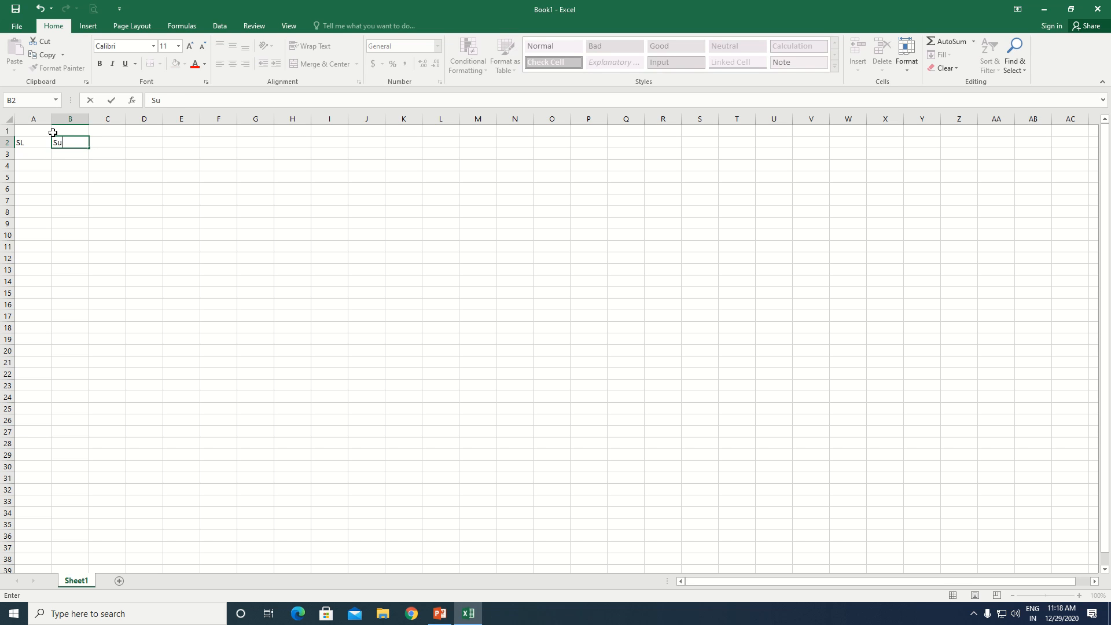
text(bject Name)
key(Return)
Step: Auto-fit column B to the width of its Subject Name heading
scroll(87, 149, down, 1)
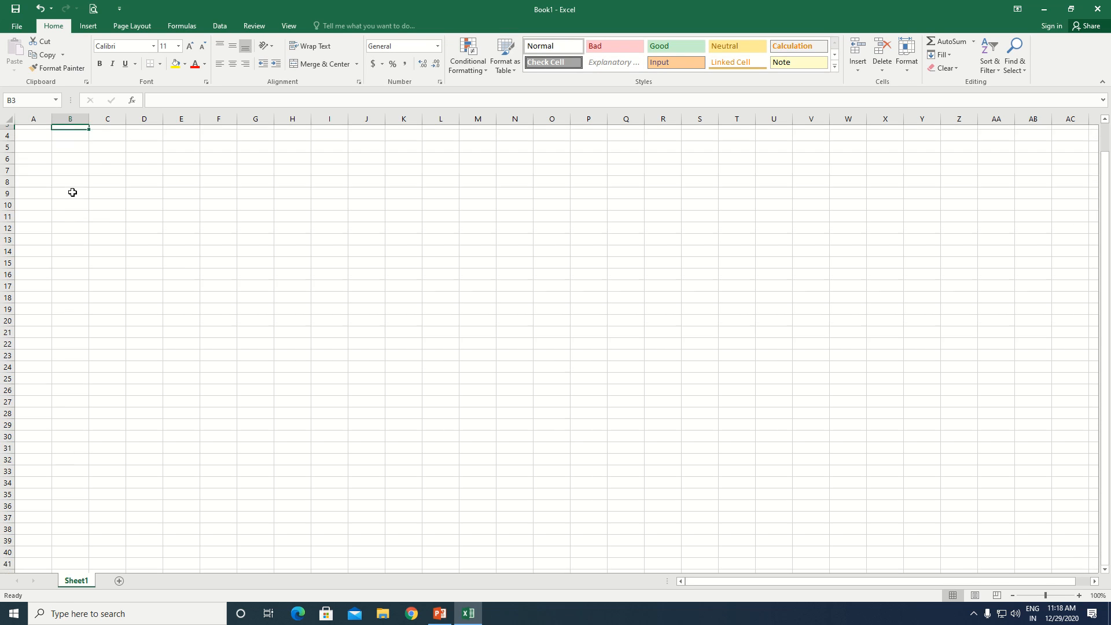
scroll(72, 192, up, 1)
click(81, 143)
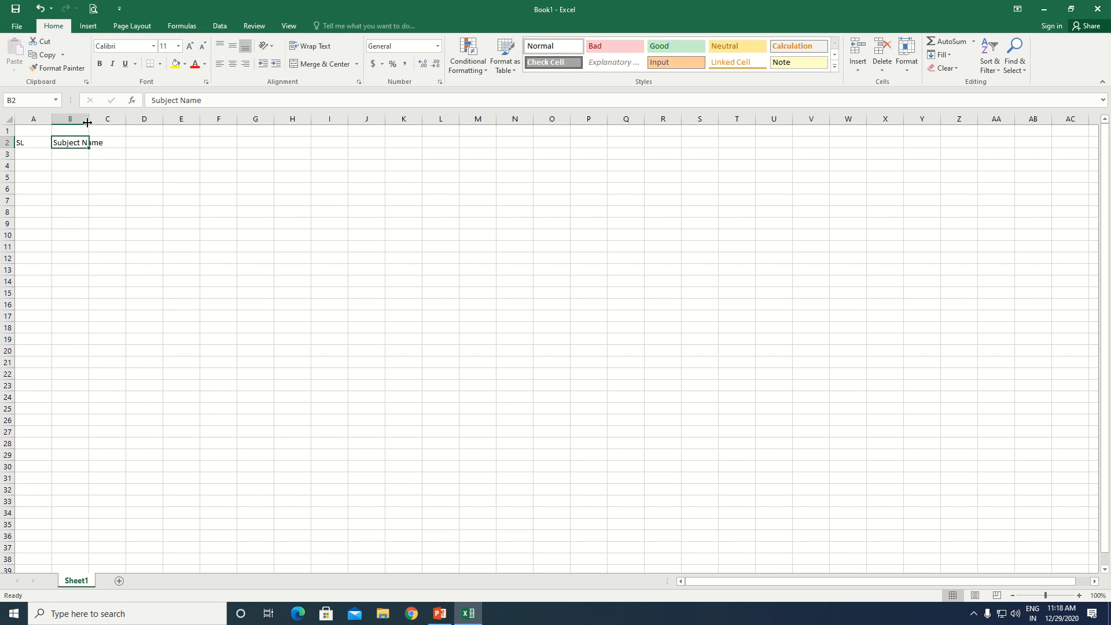
double_click(88, 122)
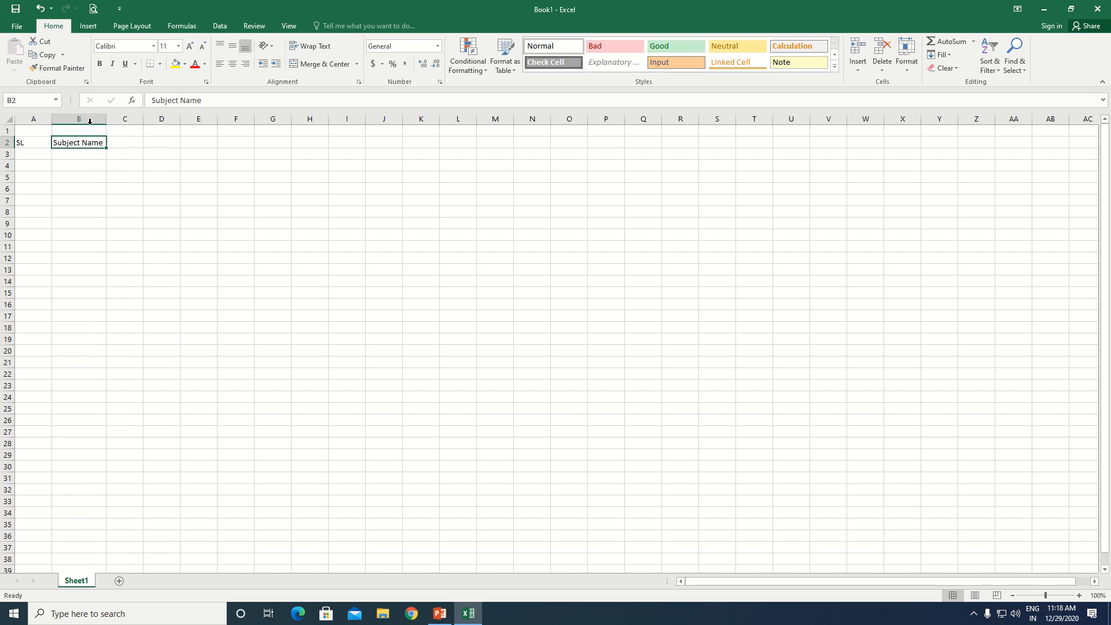
click(96, 155)
click(87, 144)
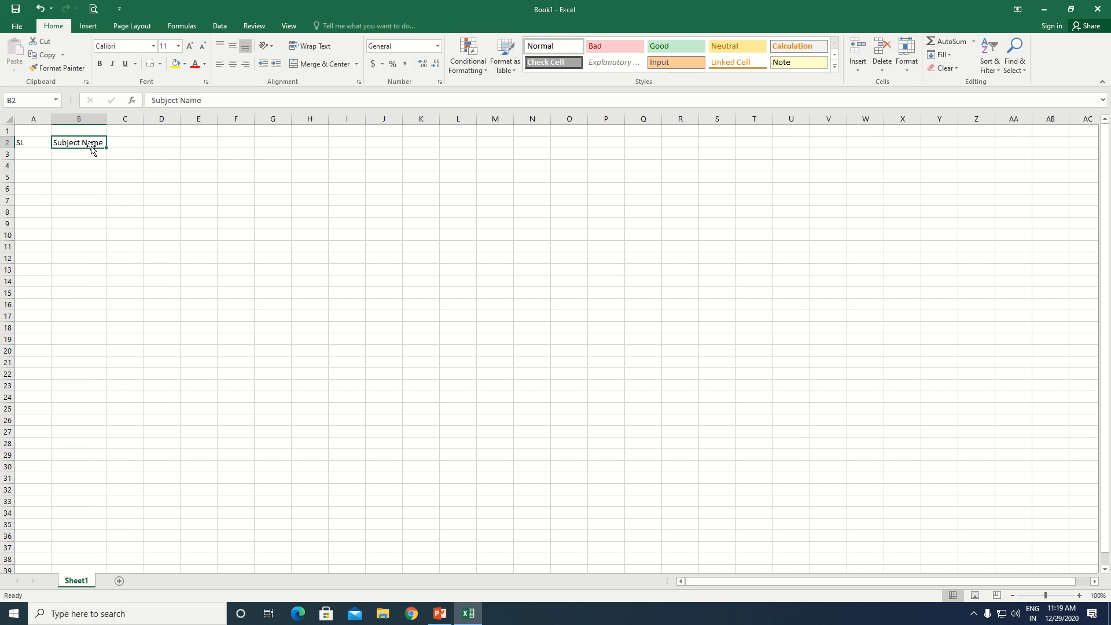
Step: Enter the serial numbers 1, 2, 3 and 4 in cells A3 to A6 under the SL heading
click(27, 152)
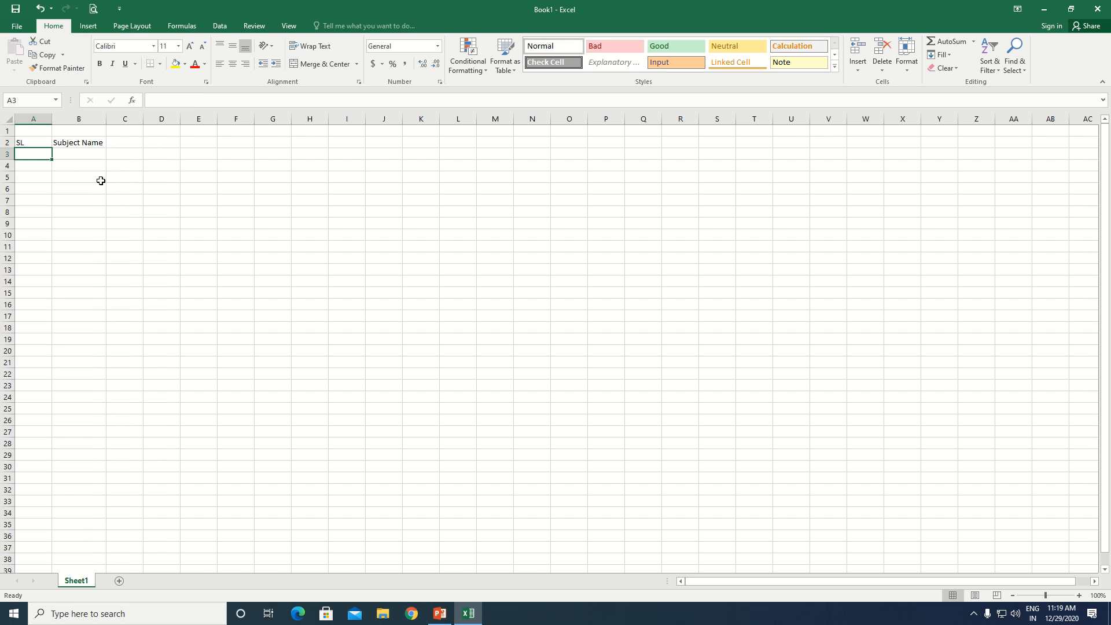
text(1)
key(Return)
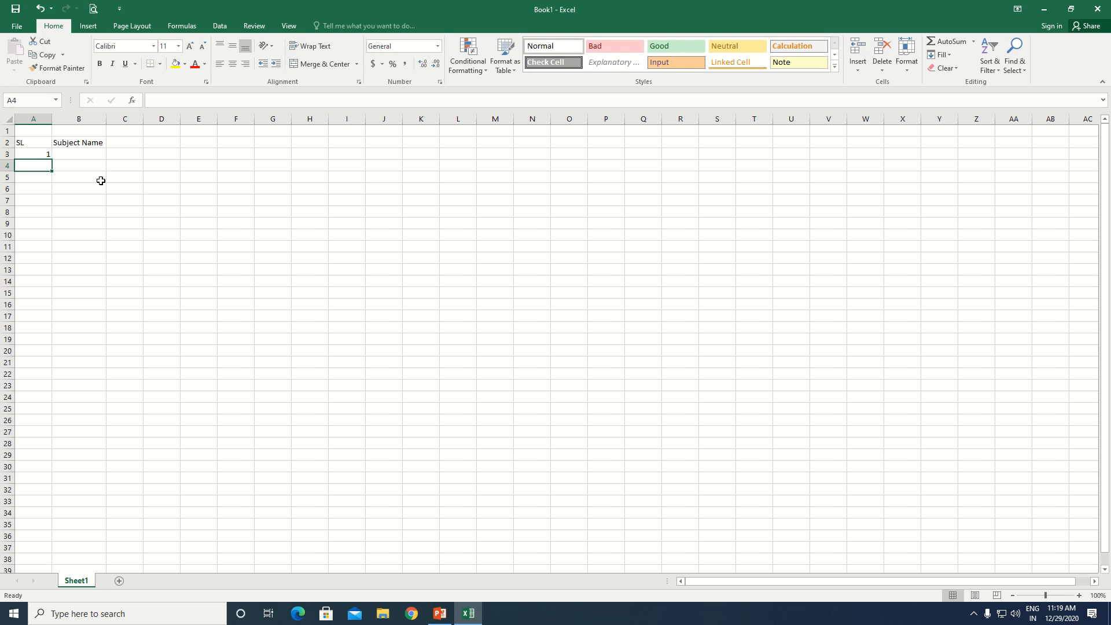
text(2)
key(Return)
text(3)
key(Return)
text(4)
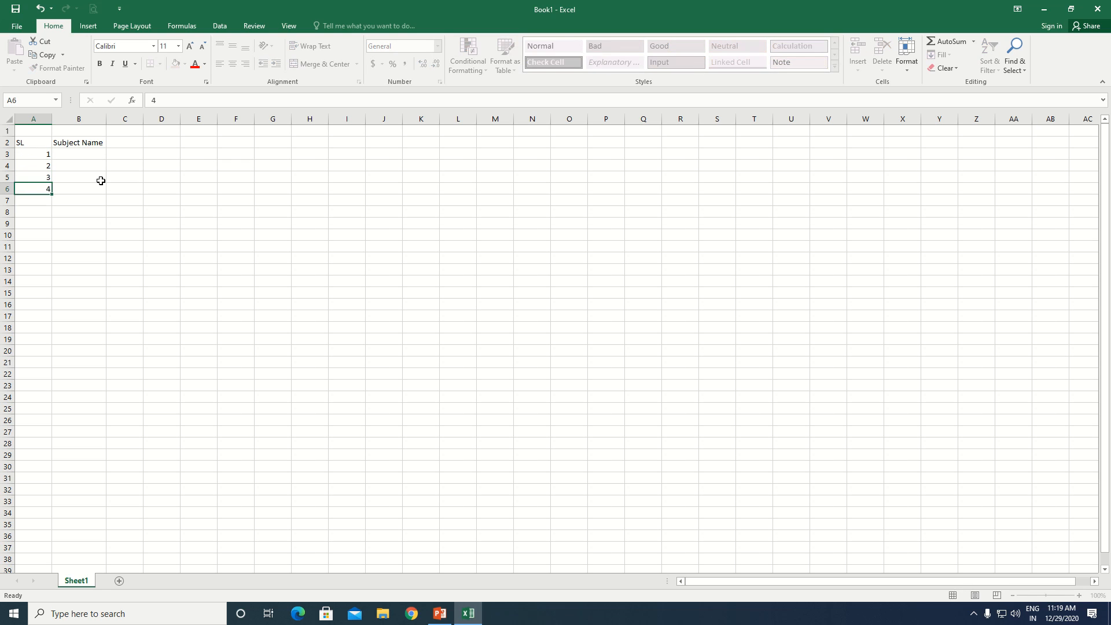
key(Return)
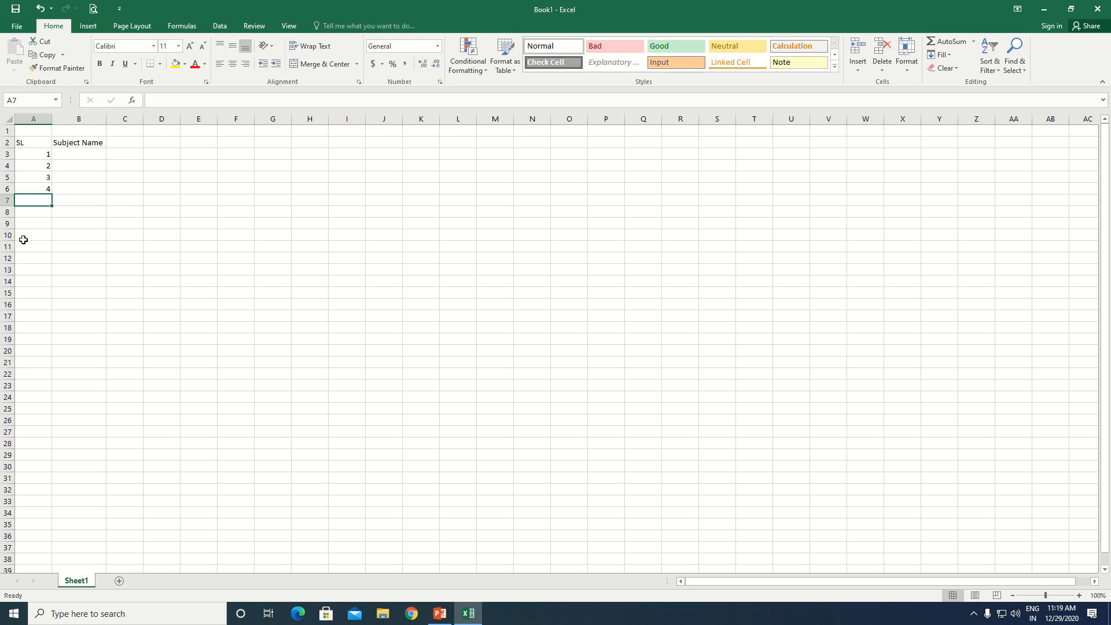
Step: Clear the serial numbers 3 and 4 from cells A5 and A6
click(38, 255)
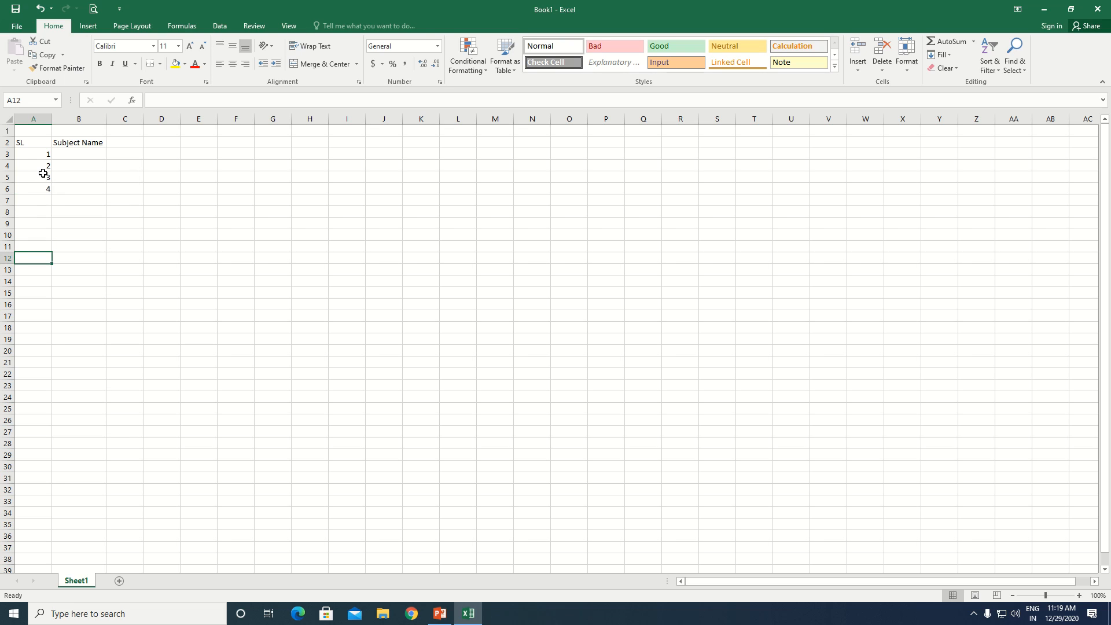
drag(41, 166, 38, 193)
click(40, 210)
key(Delete)
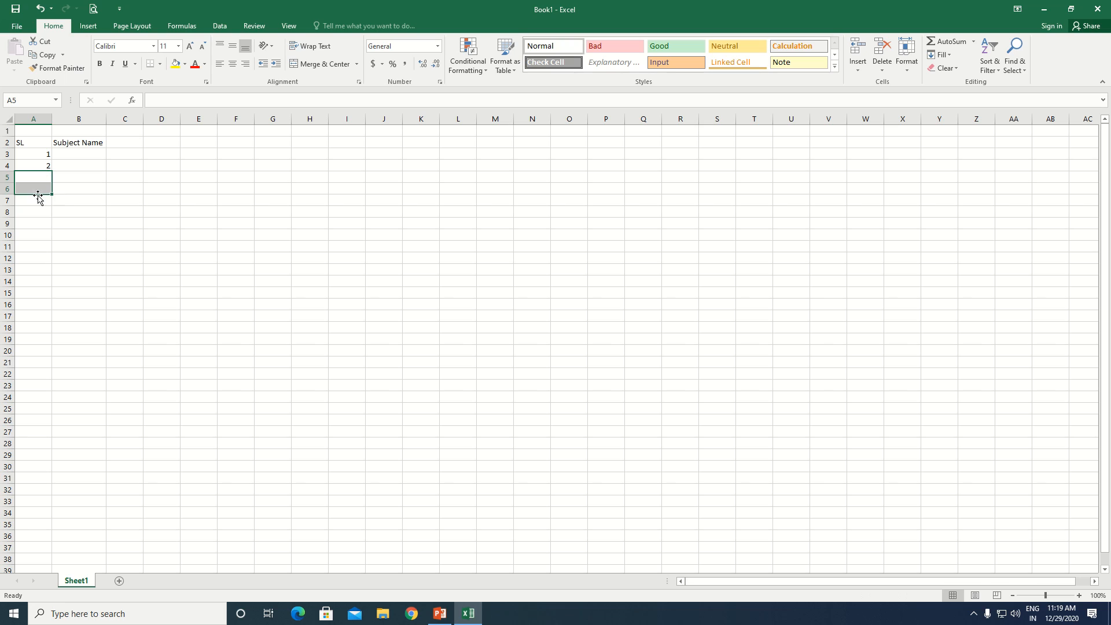
click(90, 212)
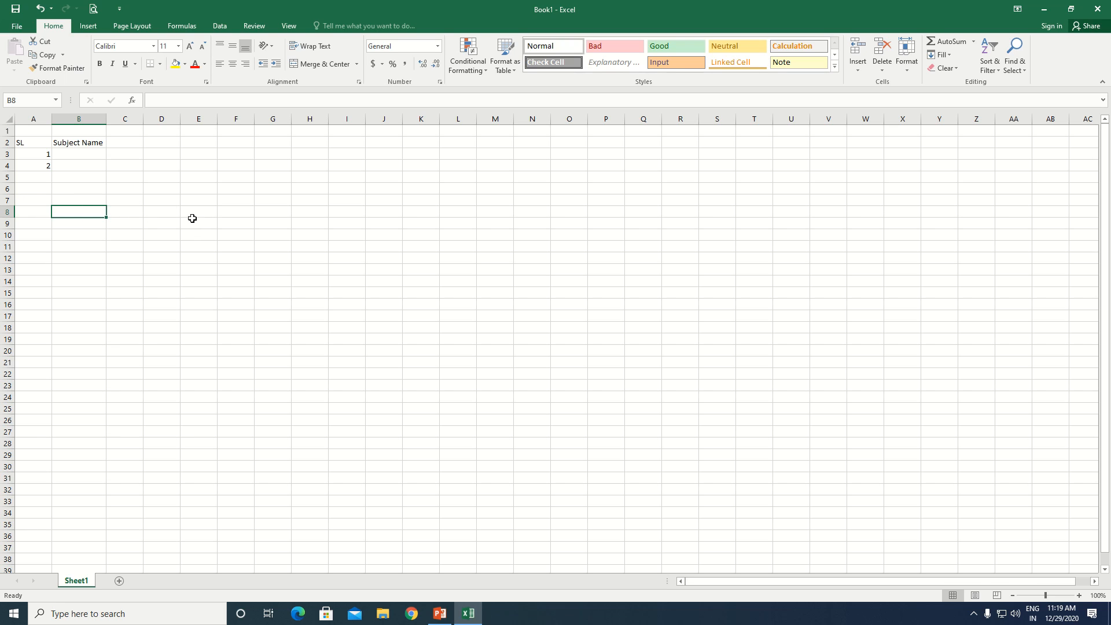
Step: Extend the serial numbers in A3 and A4 down to cell A22 as a series ending at 20
click(35, 151)
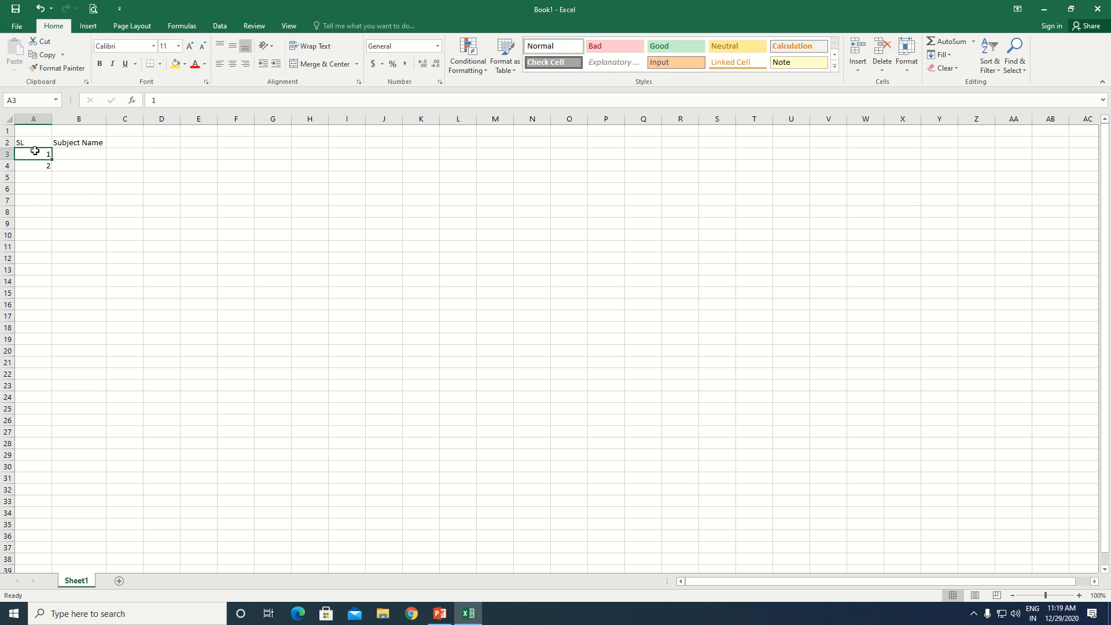
click(64, 191)
drag(36, 152, 45, 379)
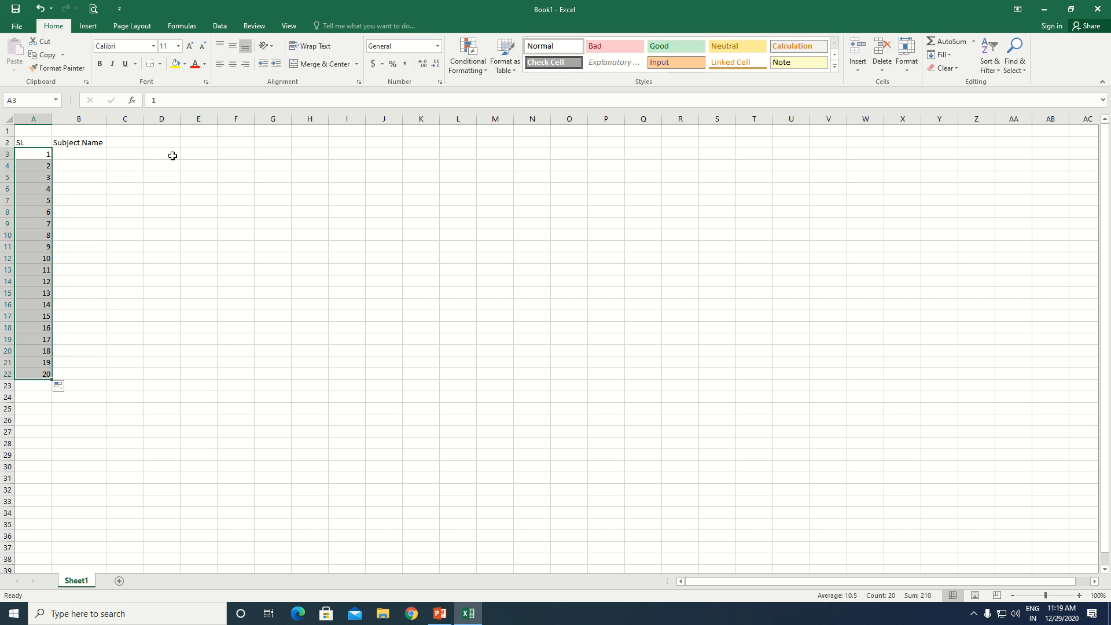
Step: Centre the serial numbers in A3 to A22 horizontally and align them to the middle vertically
click(234, 67)
click(230, 50)
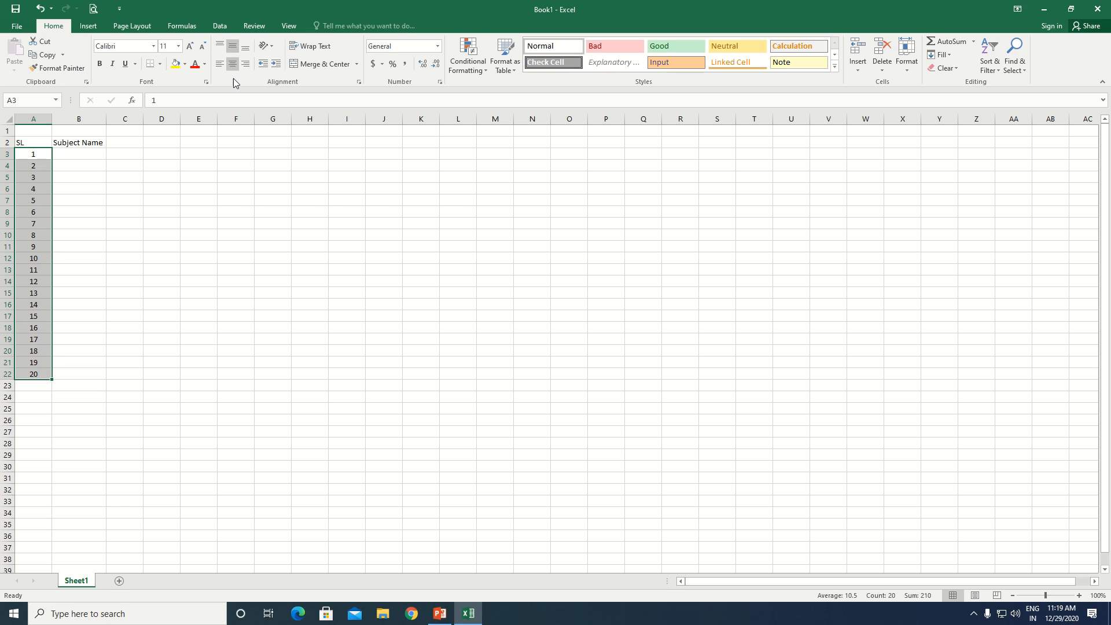
click(64, 153)
click(55, 176)
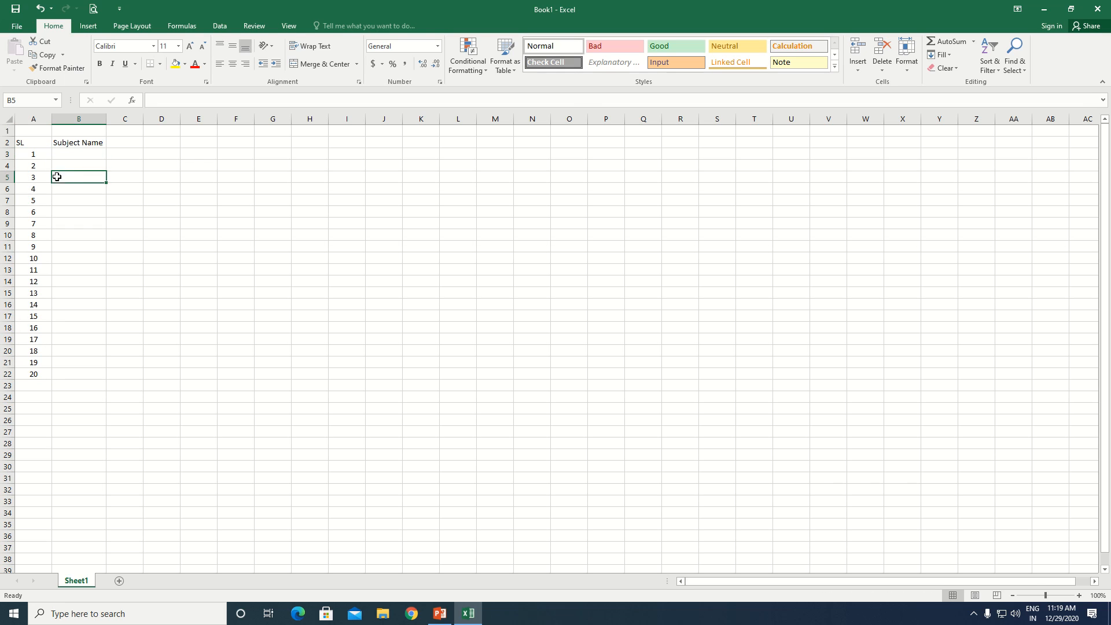
Step: Enter the subjects Gujarati in cell B3 and Hindi in cell B4
click(82, 156)
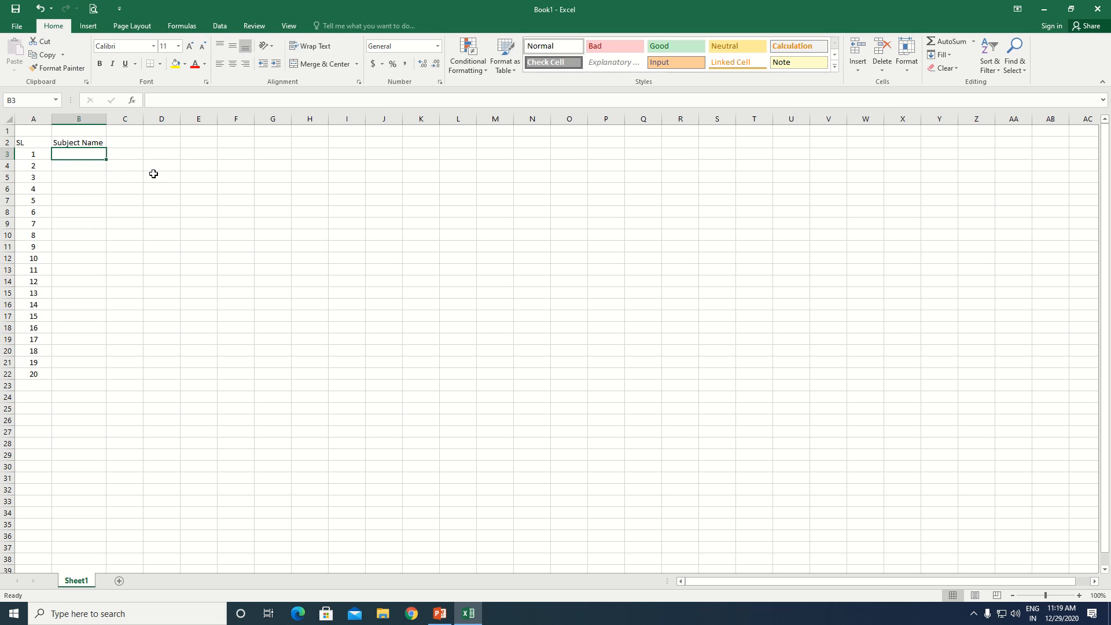
text(Gujarat)
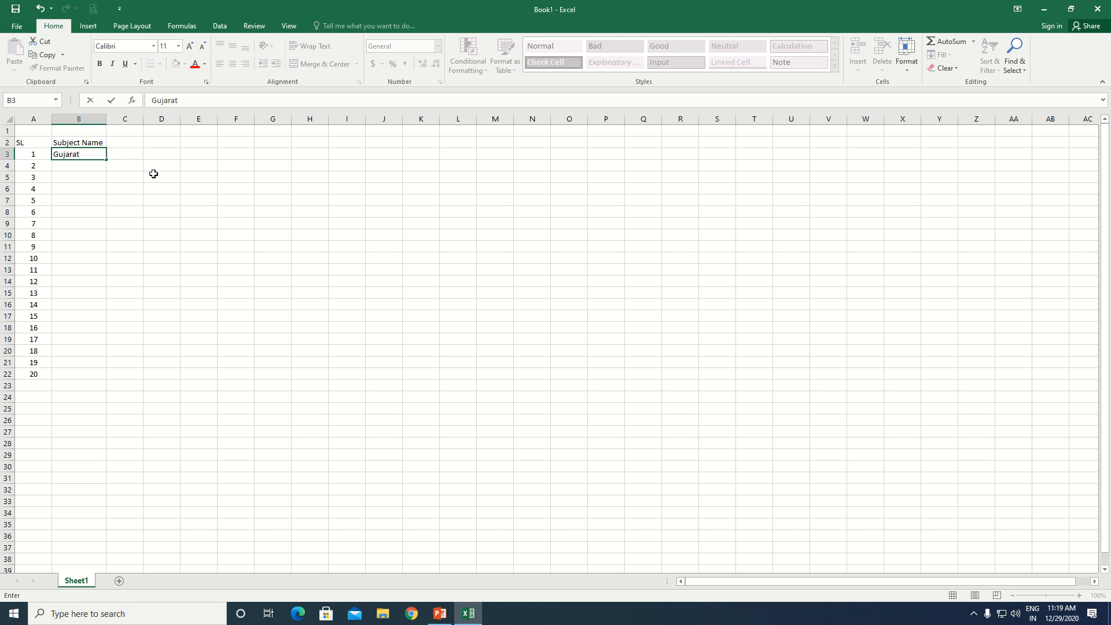
text(i)
click(96, 168)
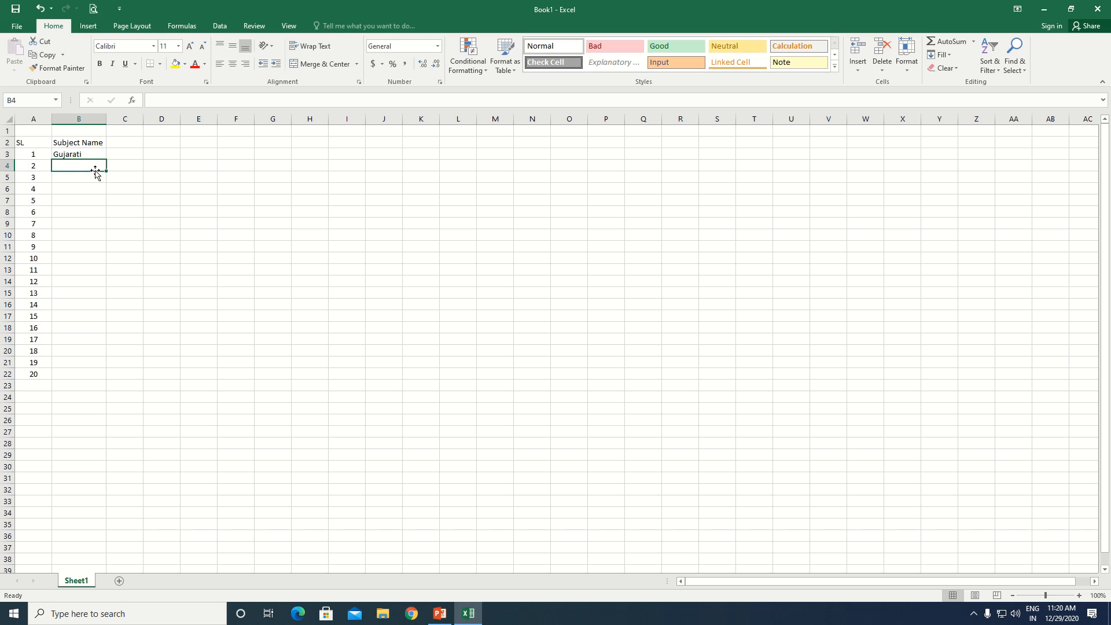
text(Hindi)
key(Return)
mouse_move(485, 5)
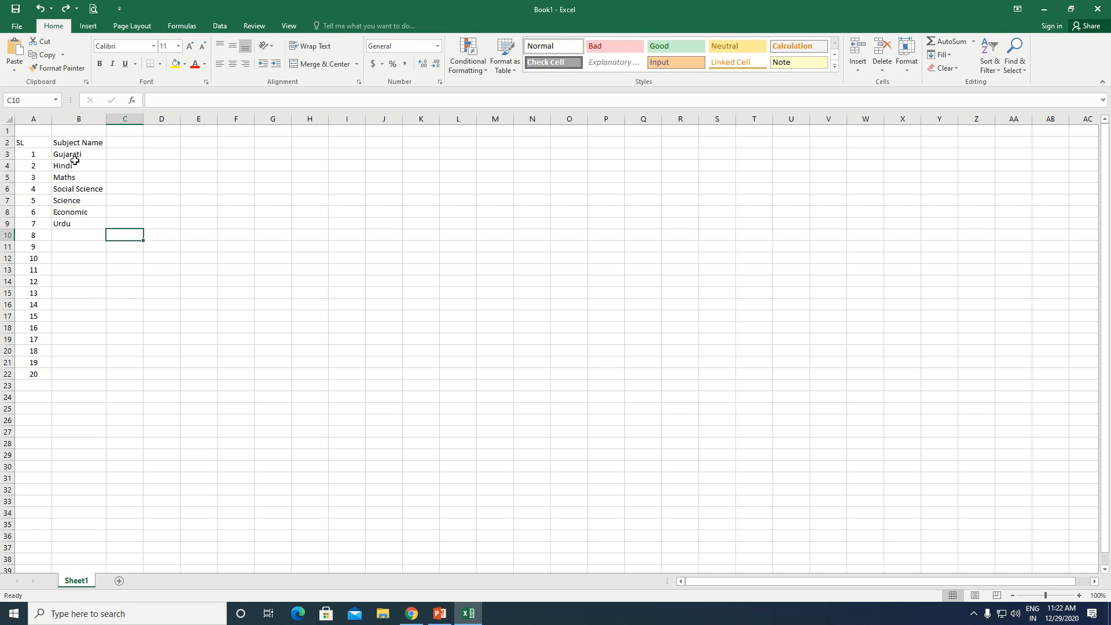
Step: Add the heading Student Name in cell C2 beside the Subject Name heading
click(73, 155)
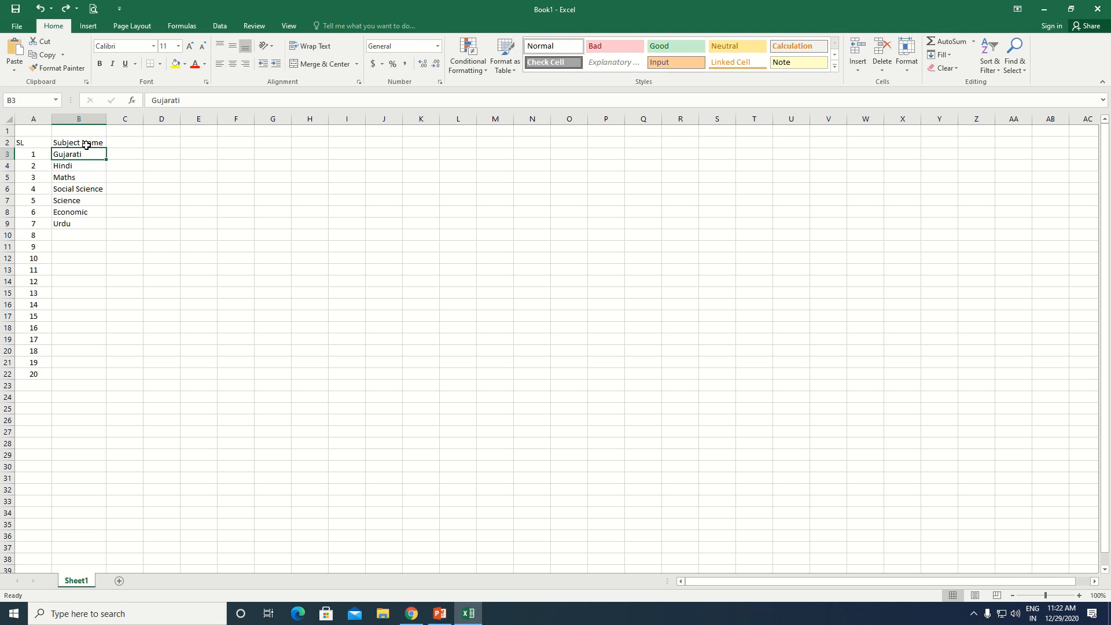
click(124, 145)
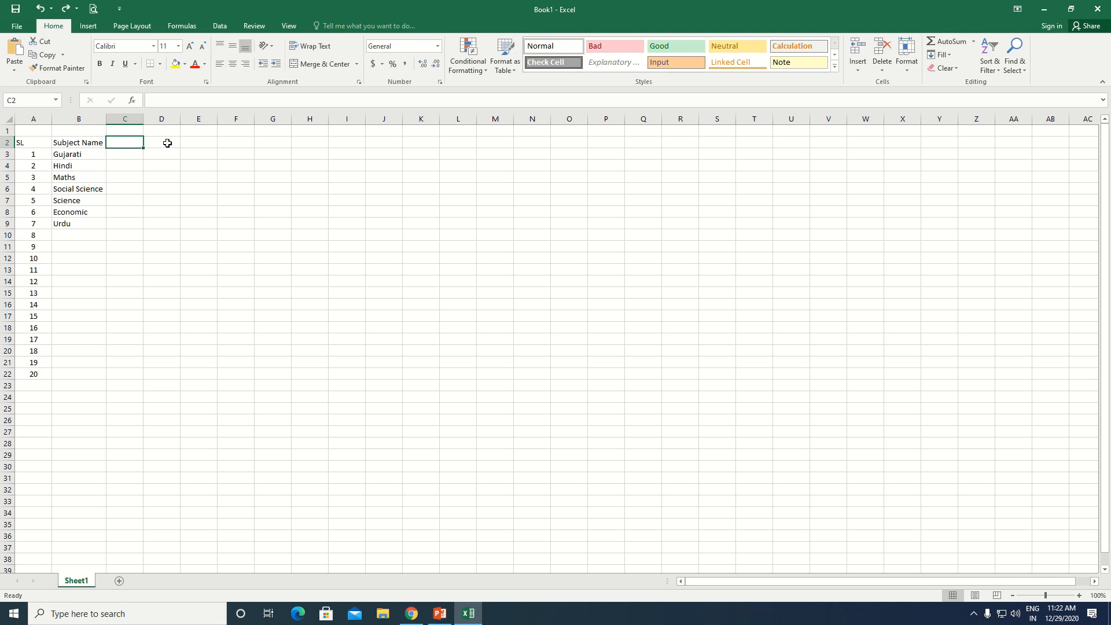
text(St)
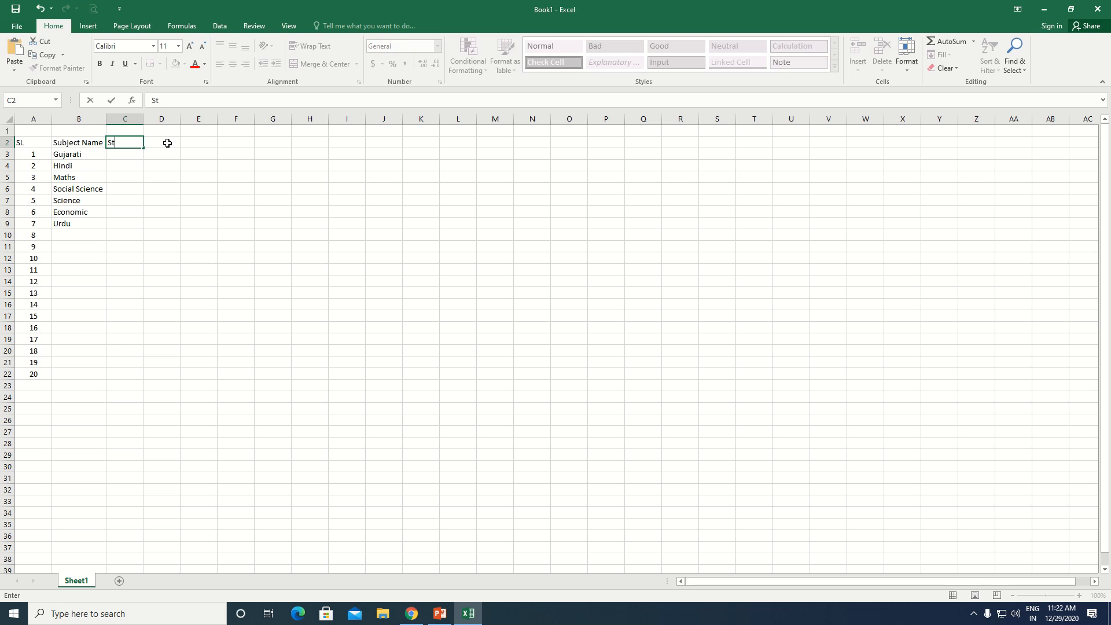
text(udent Name)
key(Return)
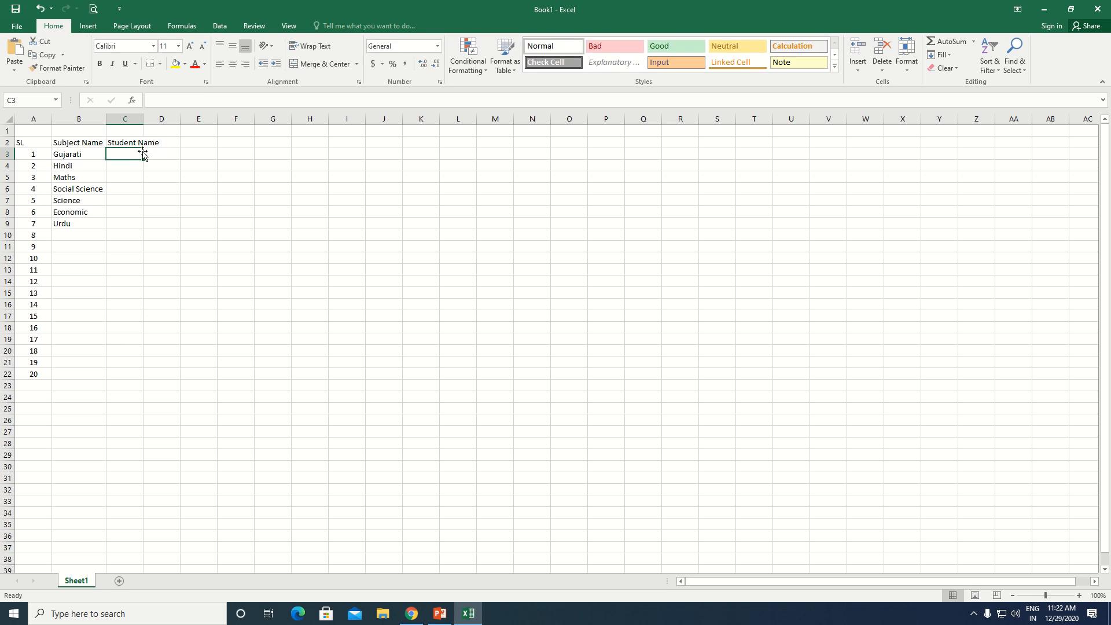
Step: Fit column C to the width of its heading and enter student first names in cells C3 to C5
double_click(141, 118)
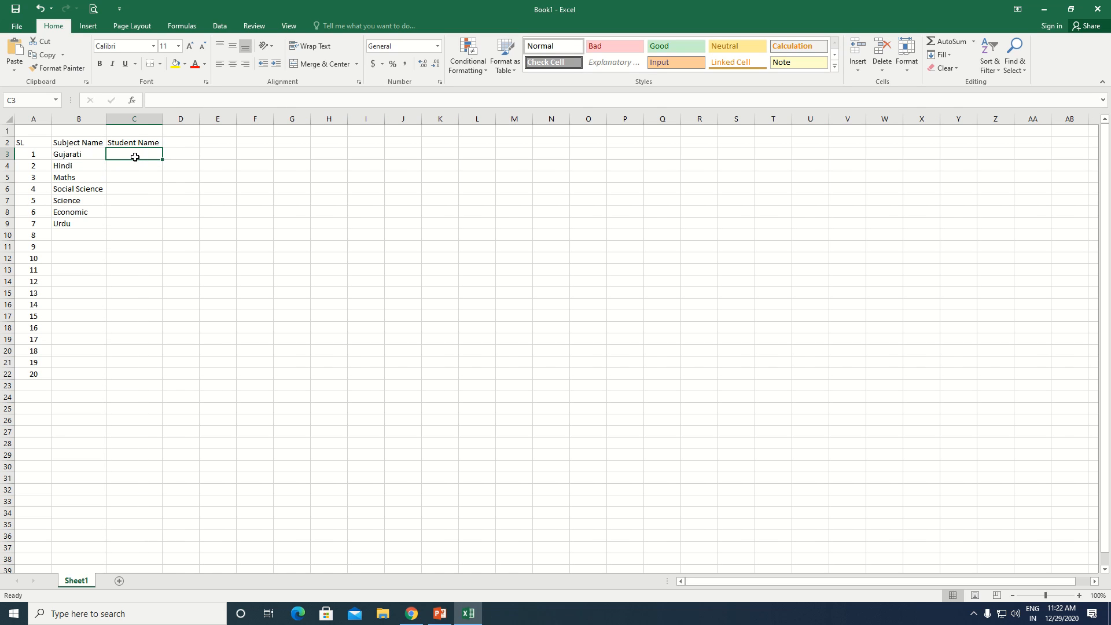
text(Ravi)
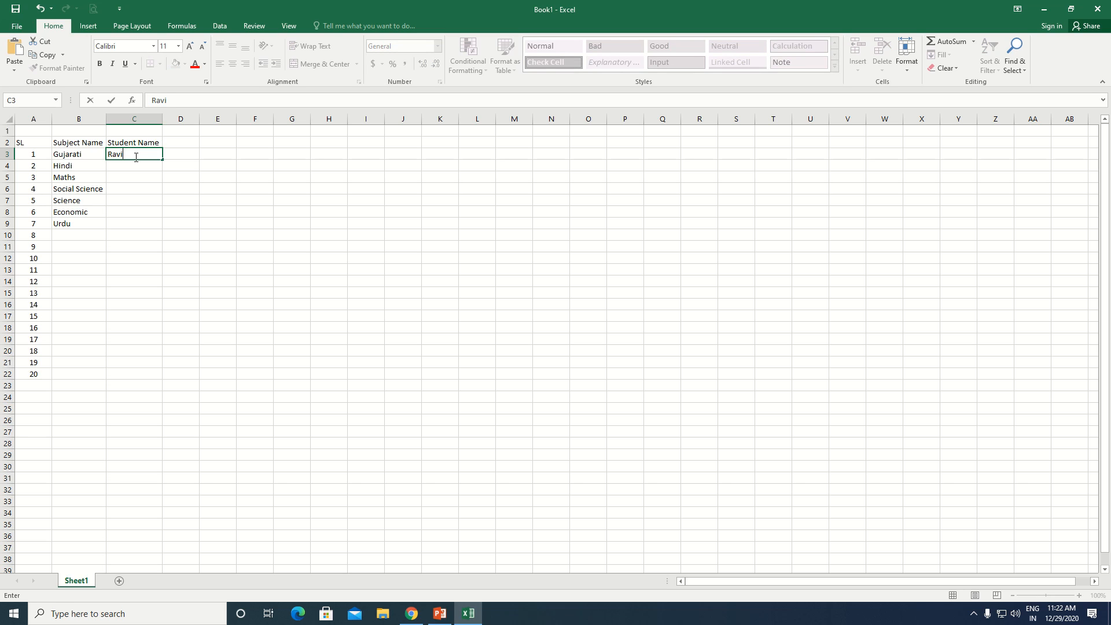
key(Return)
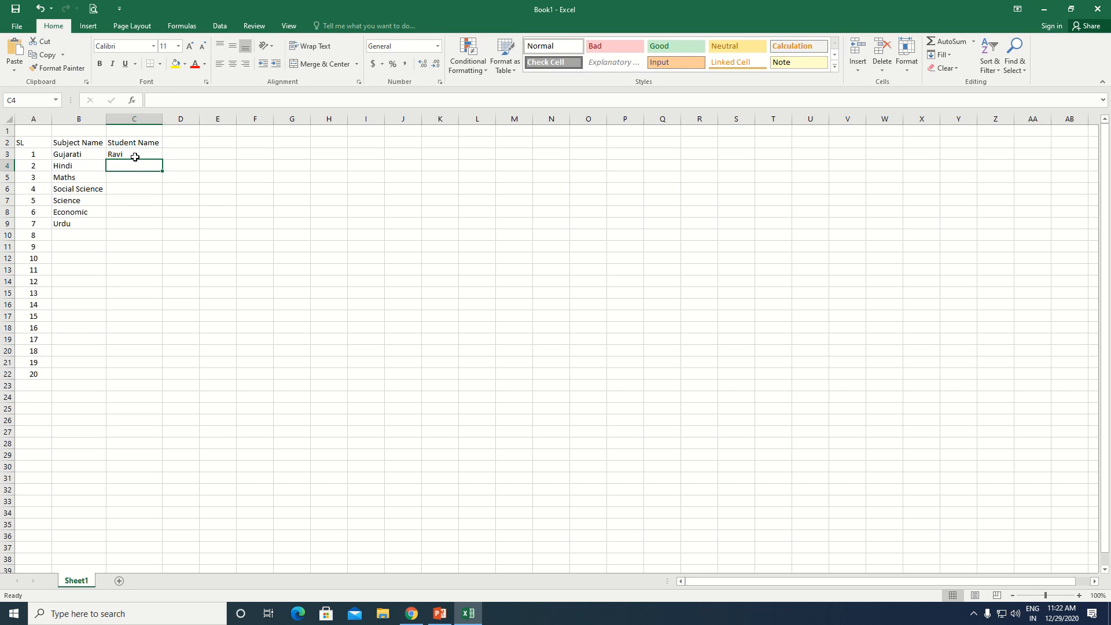
text(Manish)
key(Return)
text(AA)
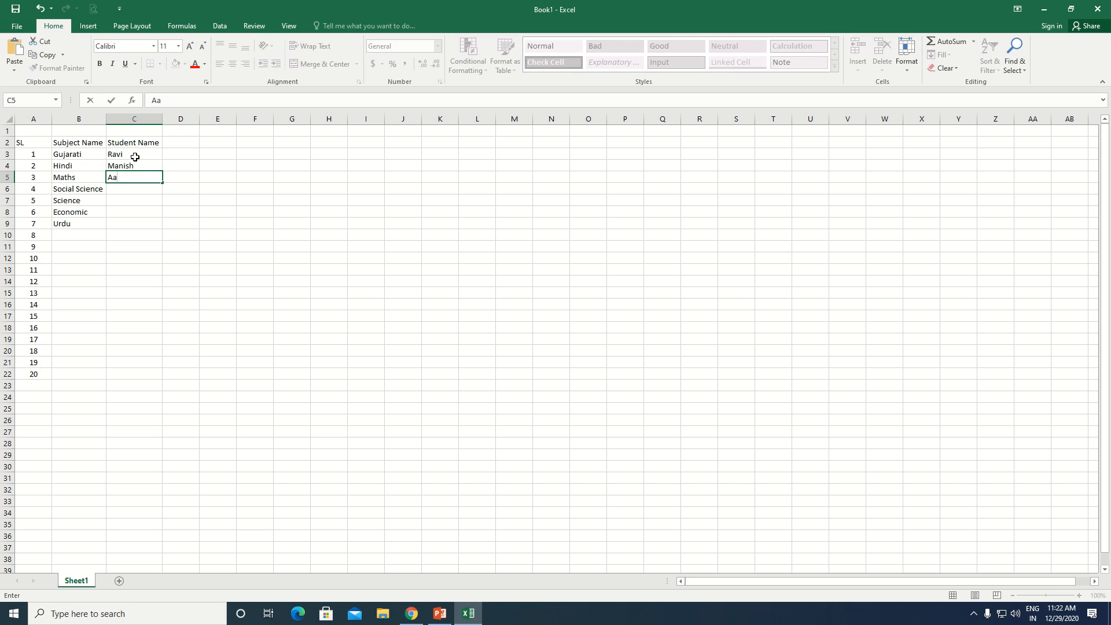
key(Return)
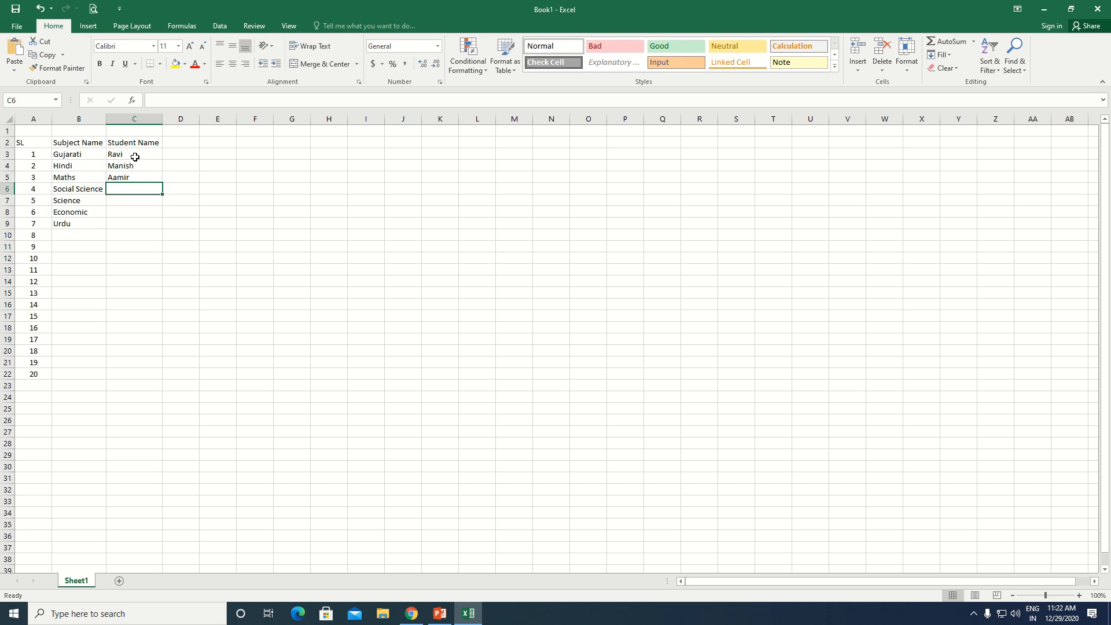
Step: Continue the Student Name column with three more student first names in cells C6 to C8
text(Sajid)
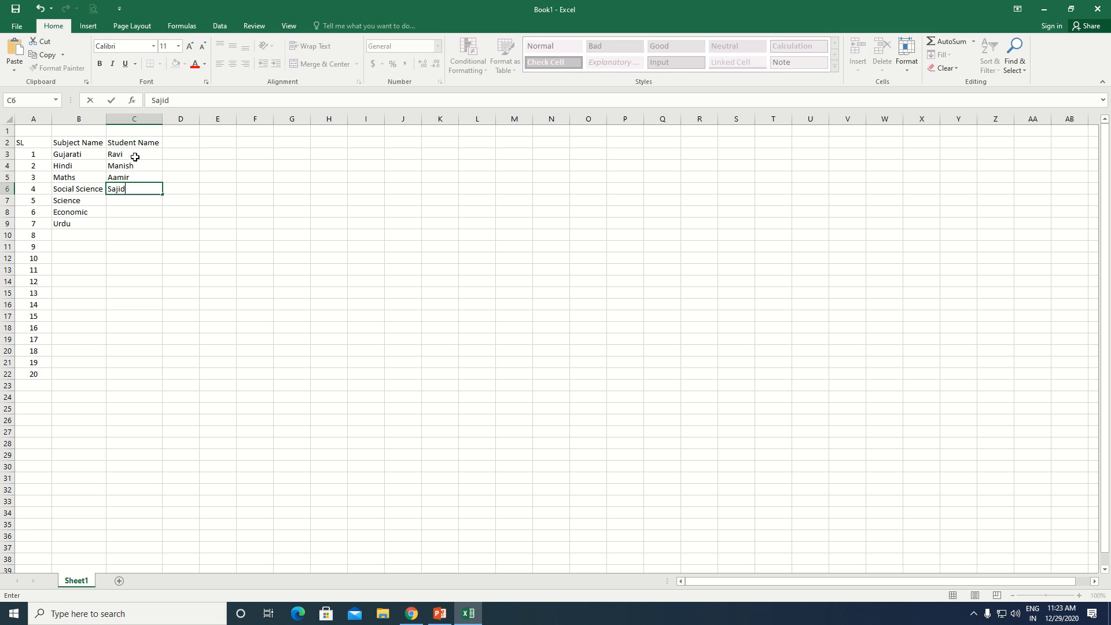
key(Return)
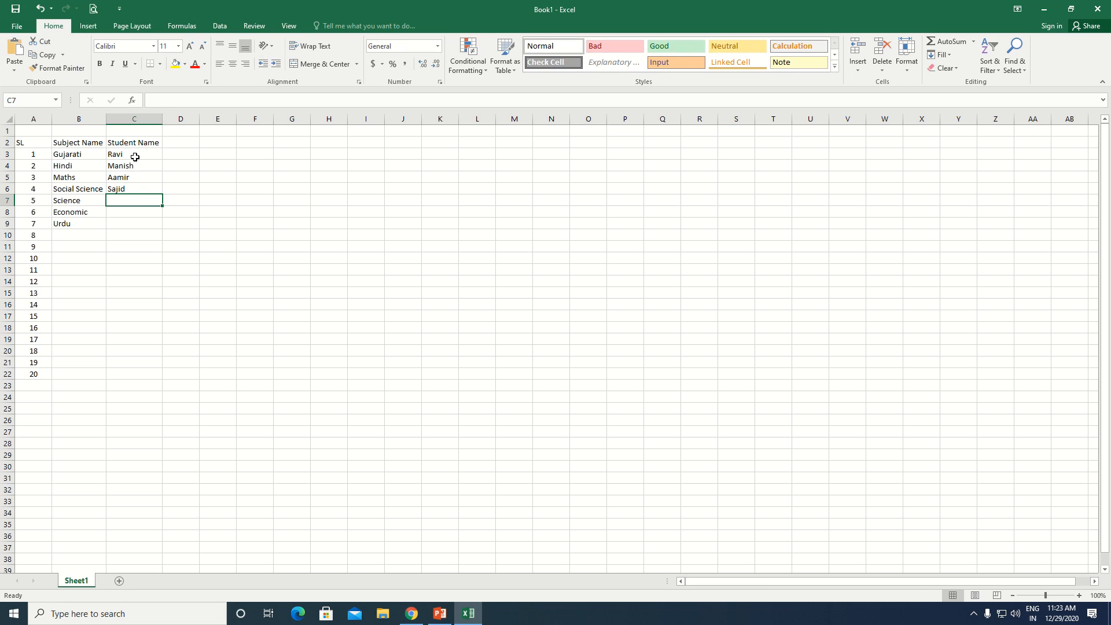
text(S)
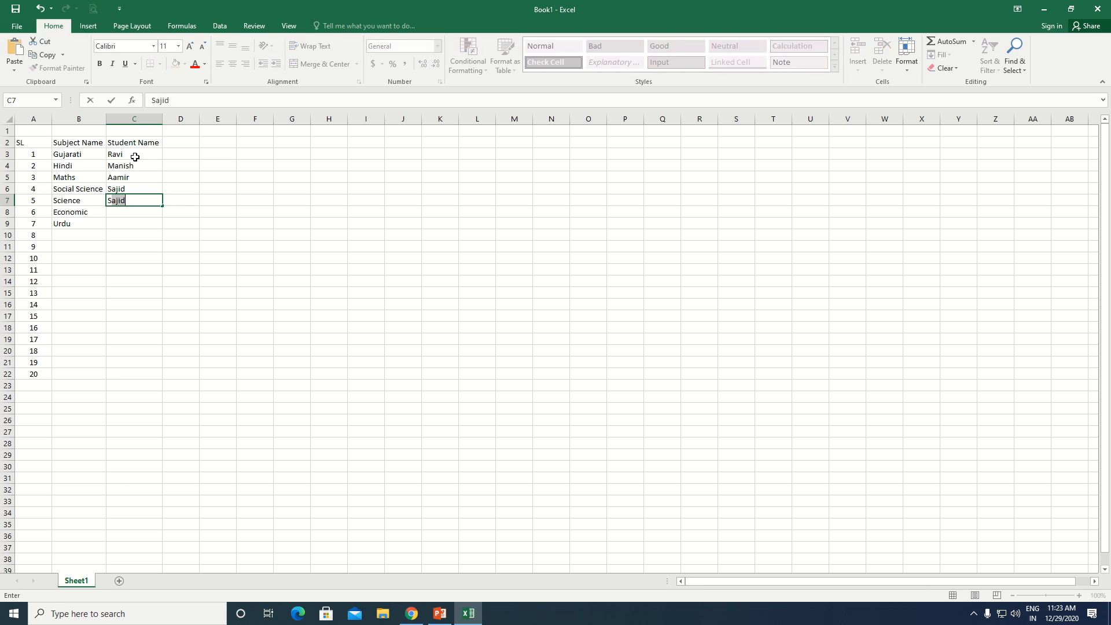
text(oheb)
key(Return)
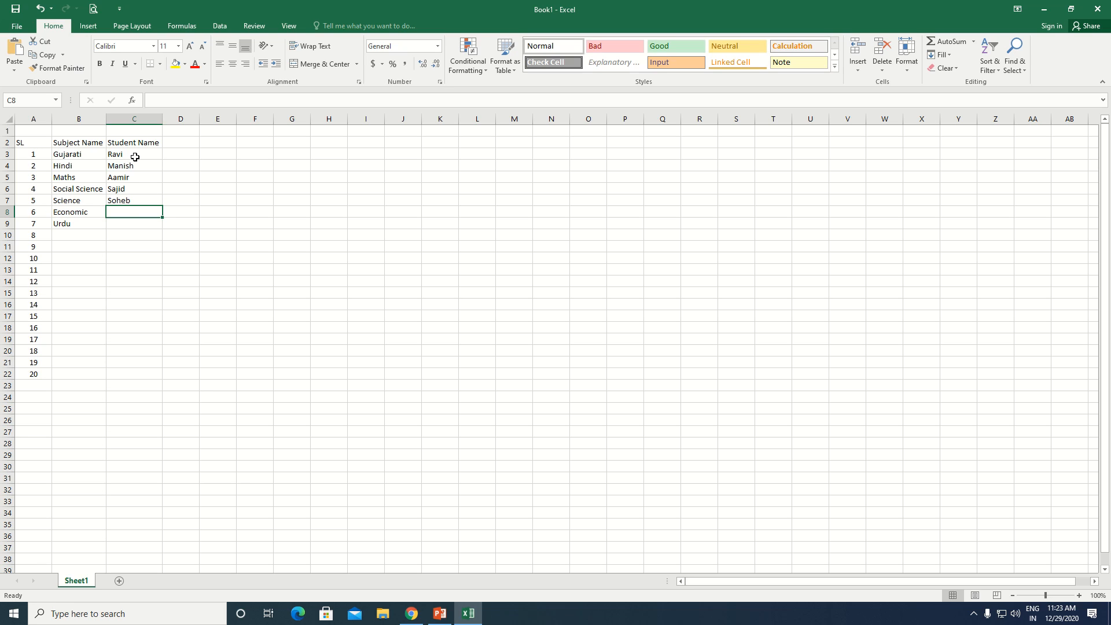
text(Aadil)
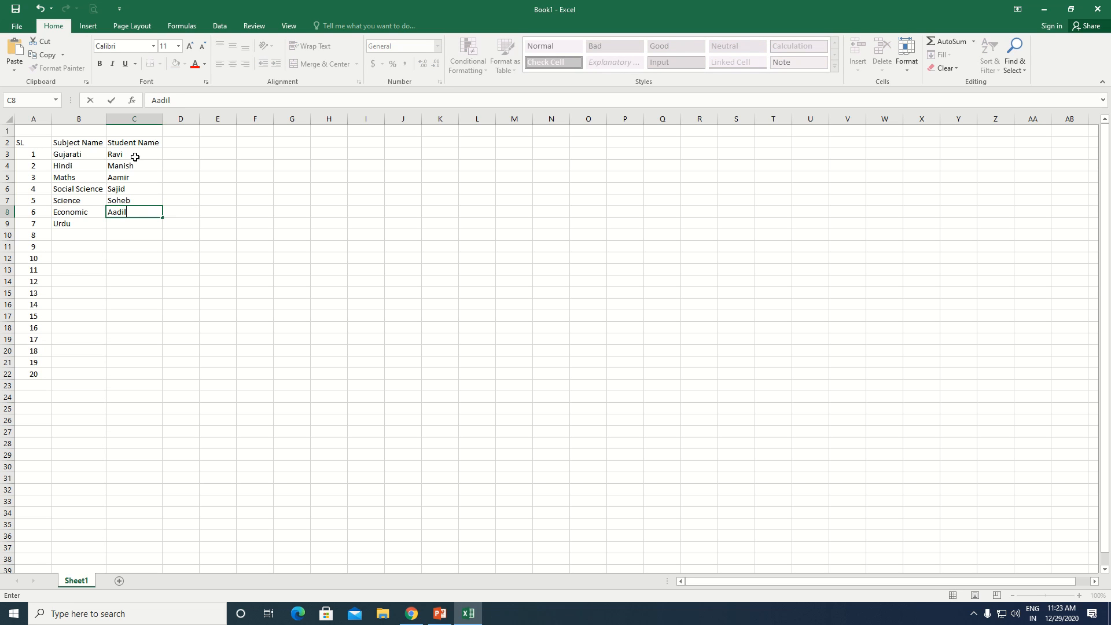
key(Return)
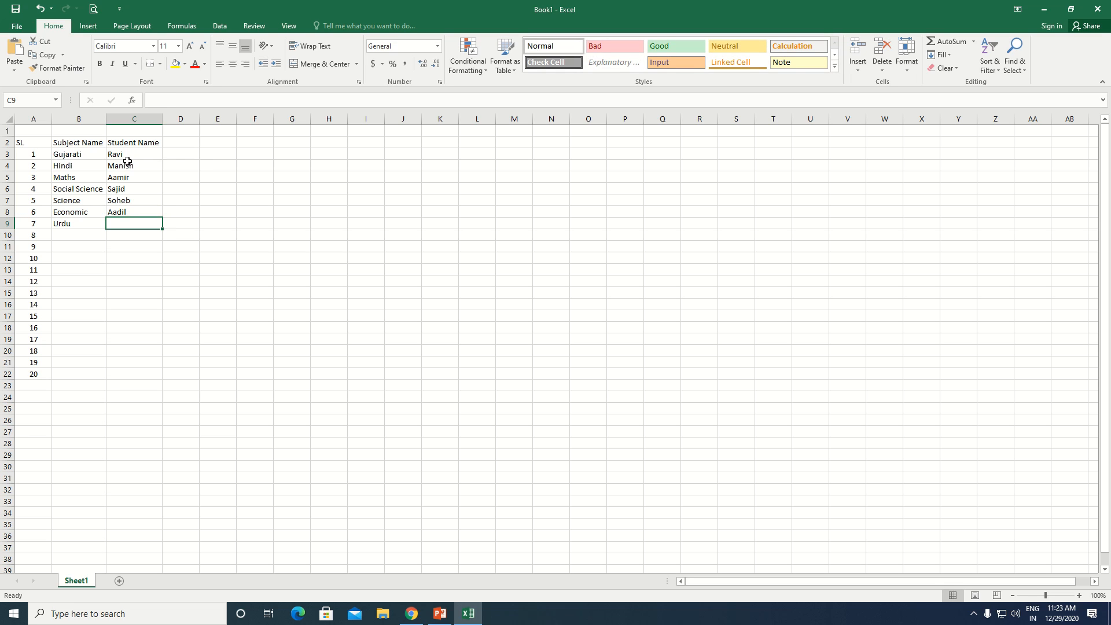
Step: Clear the unused serial numbers 8 to 20 from column A, starting at cell A10
drag(128, 156, 116, 213)
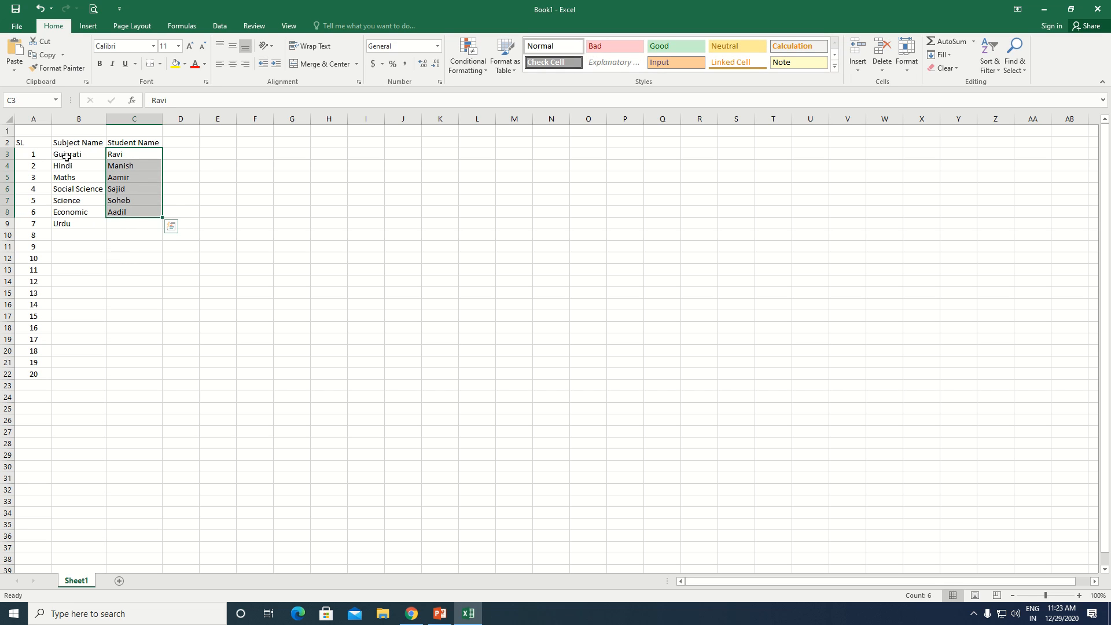
click(61, 224)
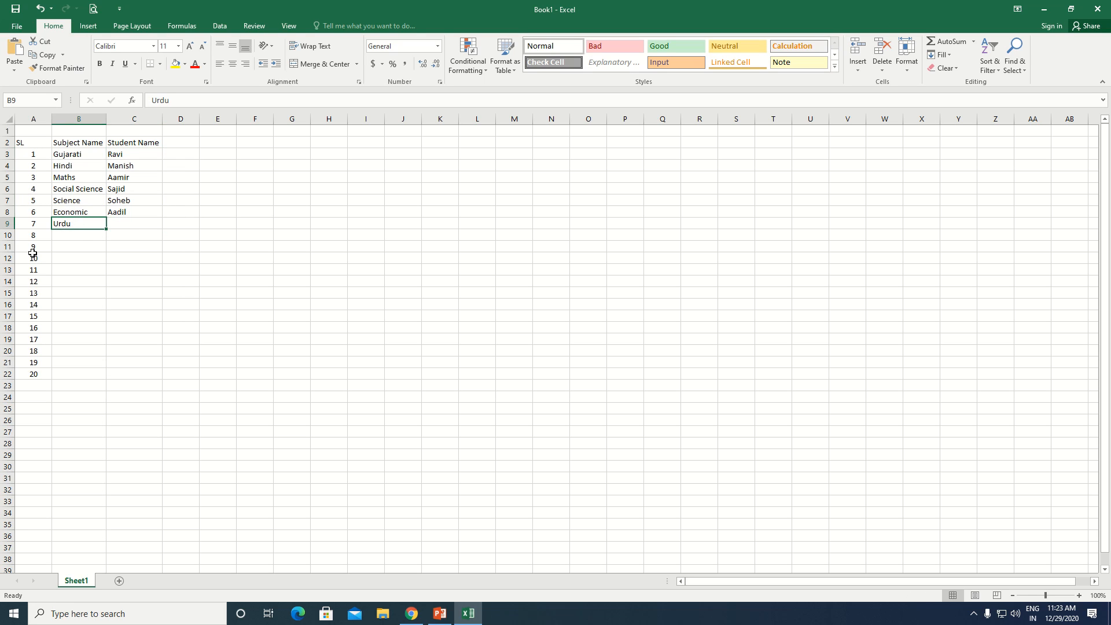
drag(34, 239, 28, 376)
key(Delete)
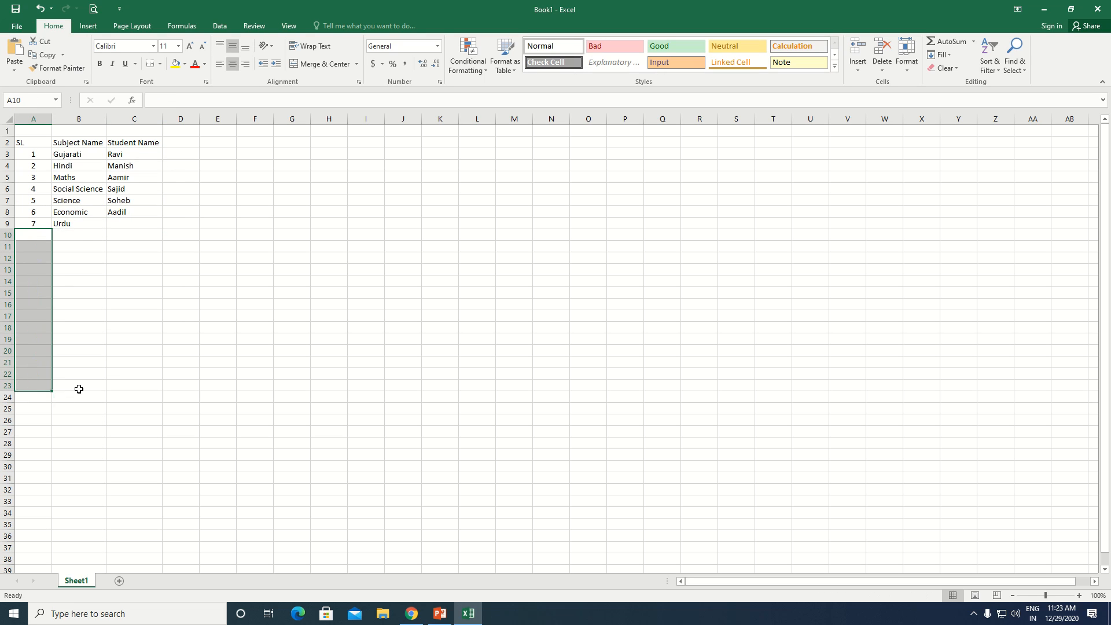
click(171, 327)
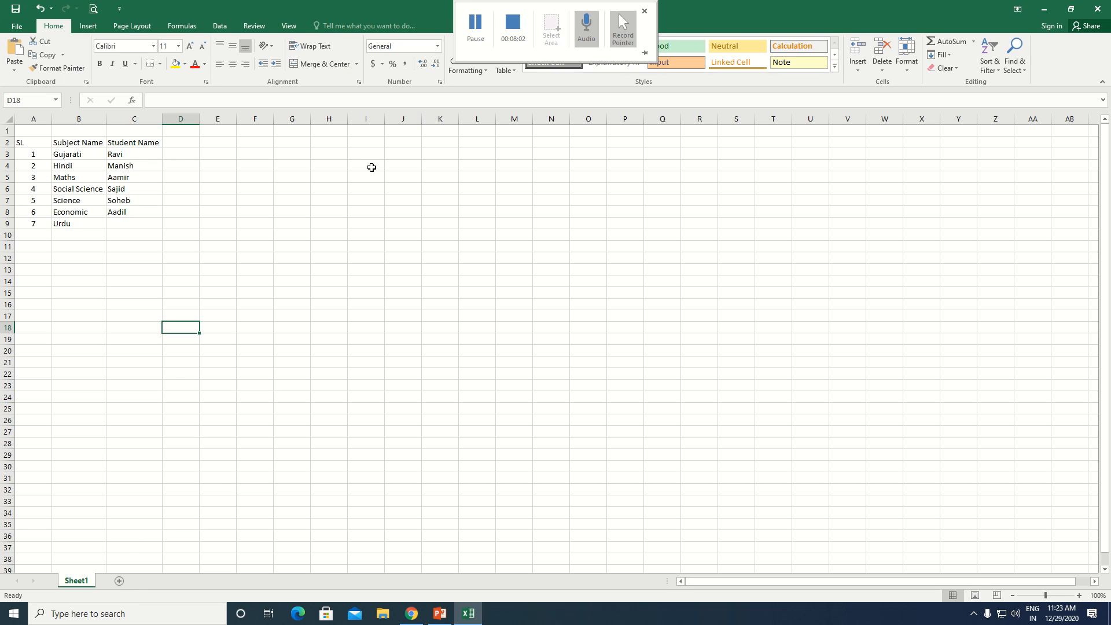
Step: Add a new blank worksheet after Sheet1
click(119, 581)
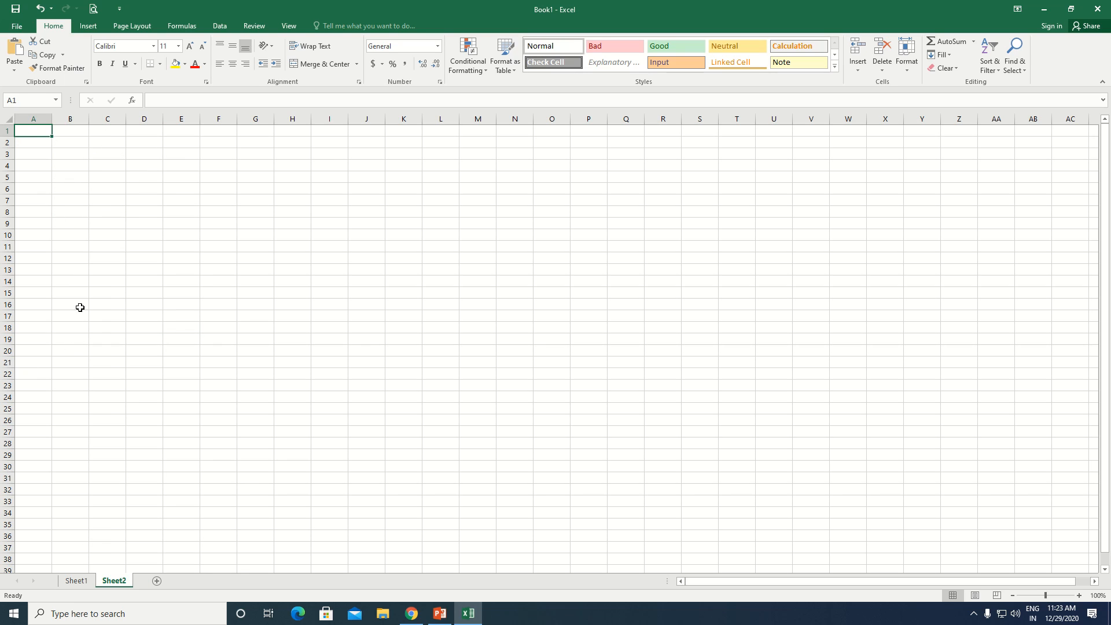
click(80, 252)
click(45, 177)
click(43, 154)
click(46, 140)
click(42, 167)
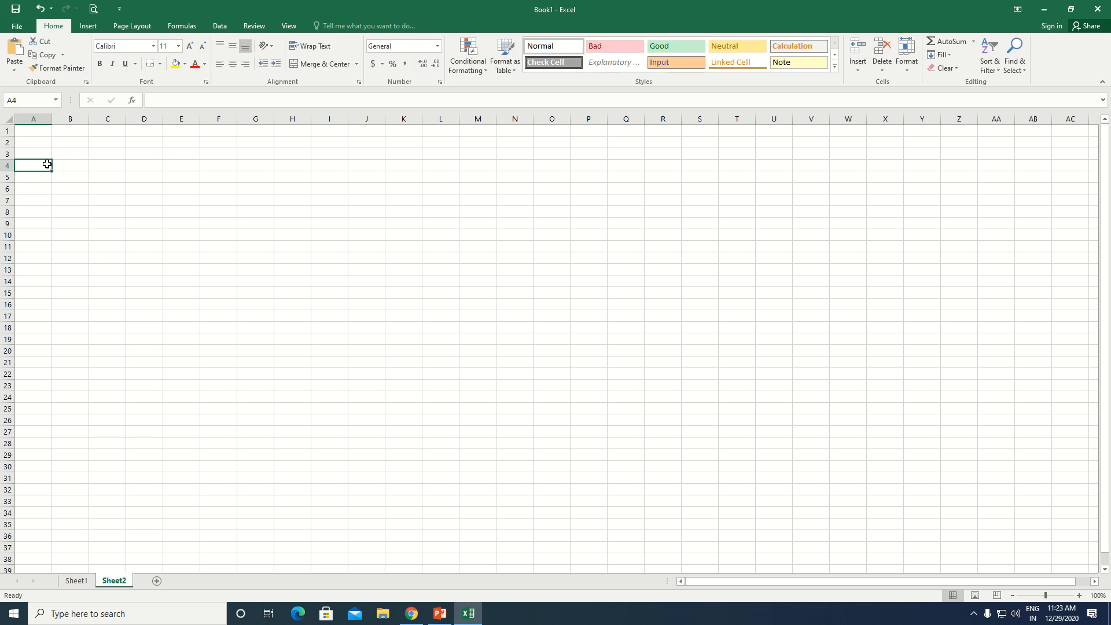
click(60, 143)
drag(40, 130, 119, 130)
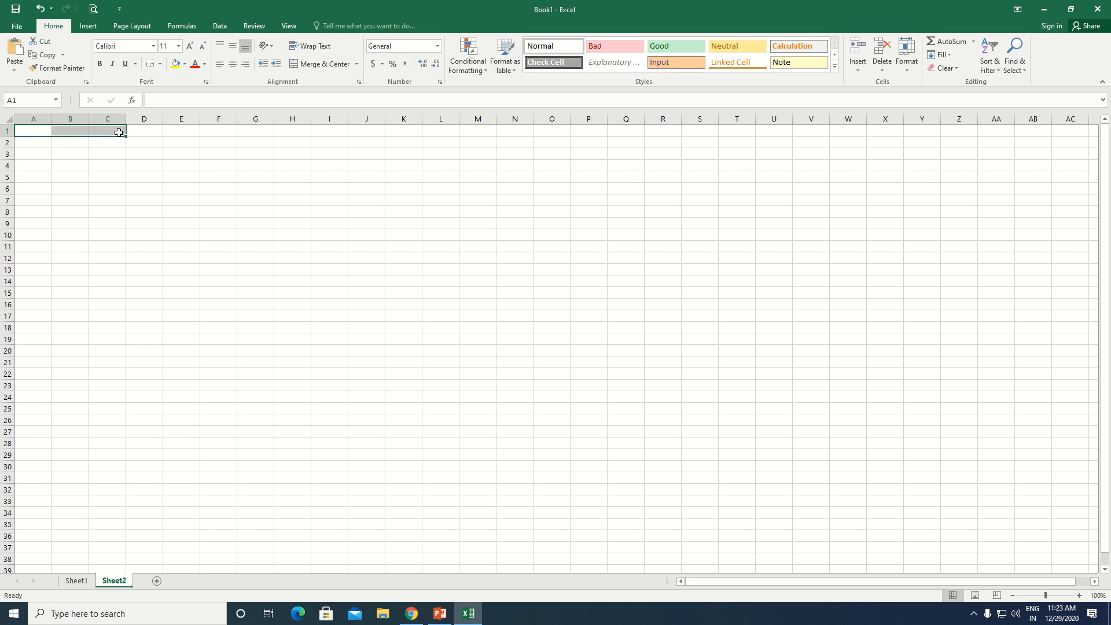
click(77, 191)
click(33, 140)
click(35, 133)
click(56, 184)
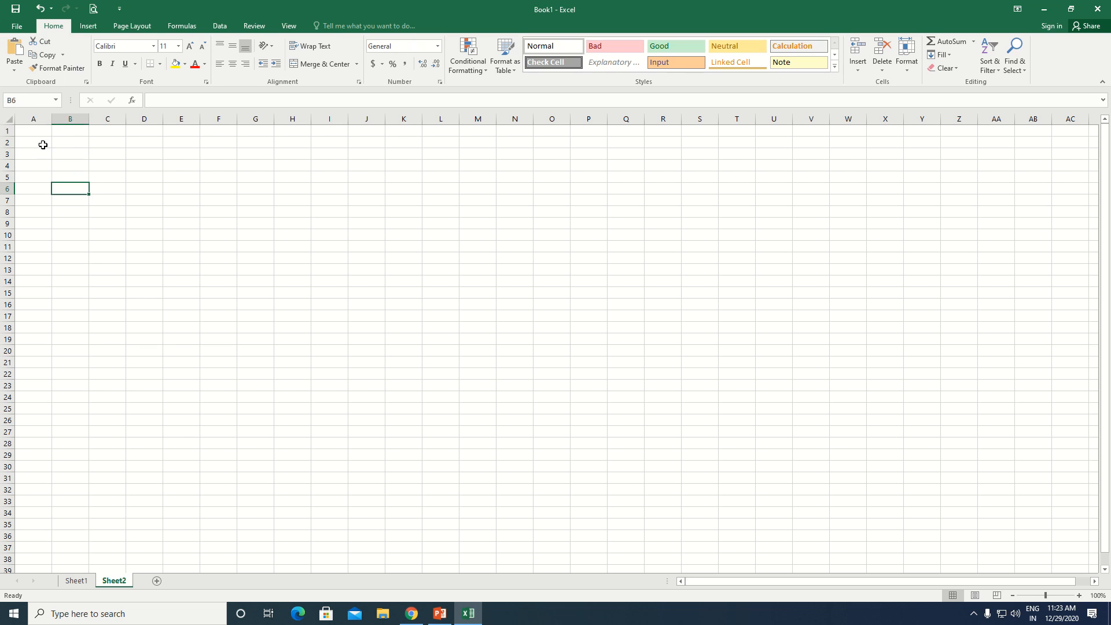
click(43, 142)
click(34, 132)
click(54, 162)
click(31, 132)
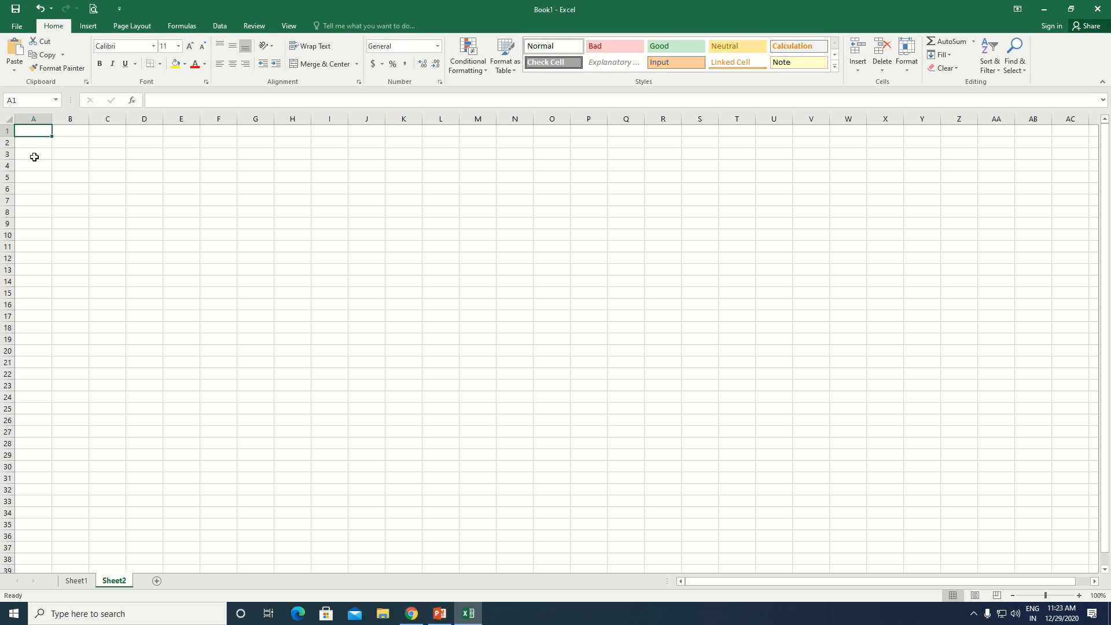
click(70, 216)
click(37, 157)
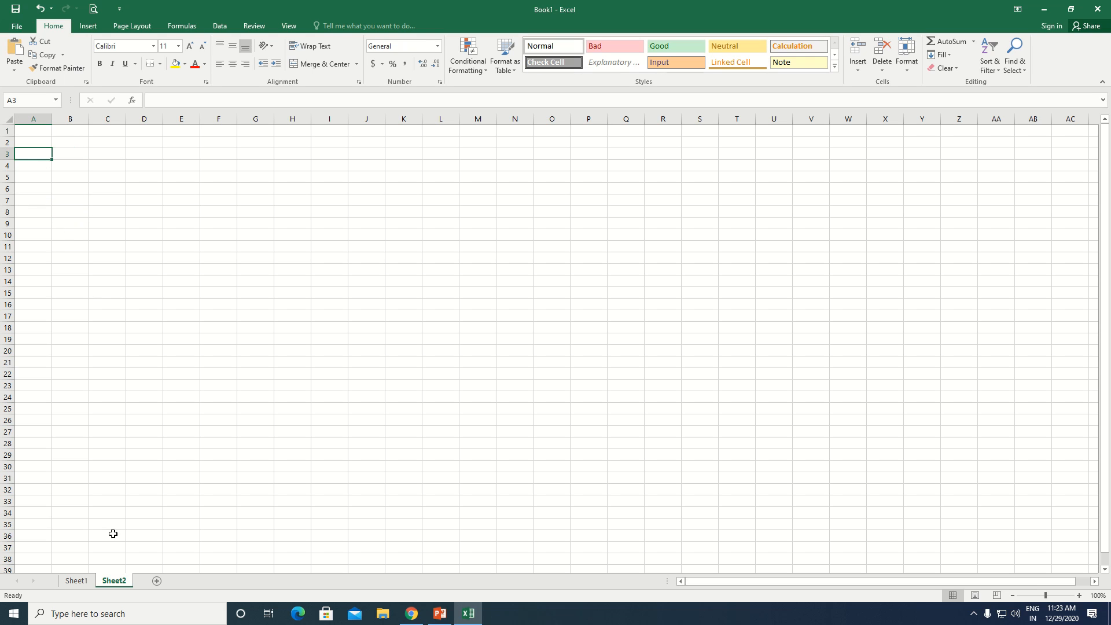
click(76, 581)
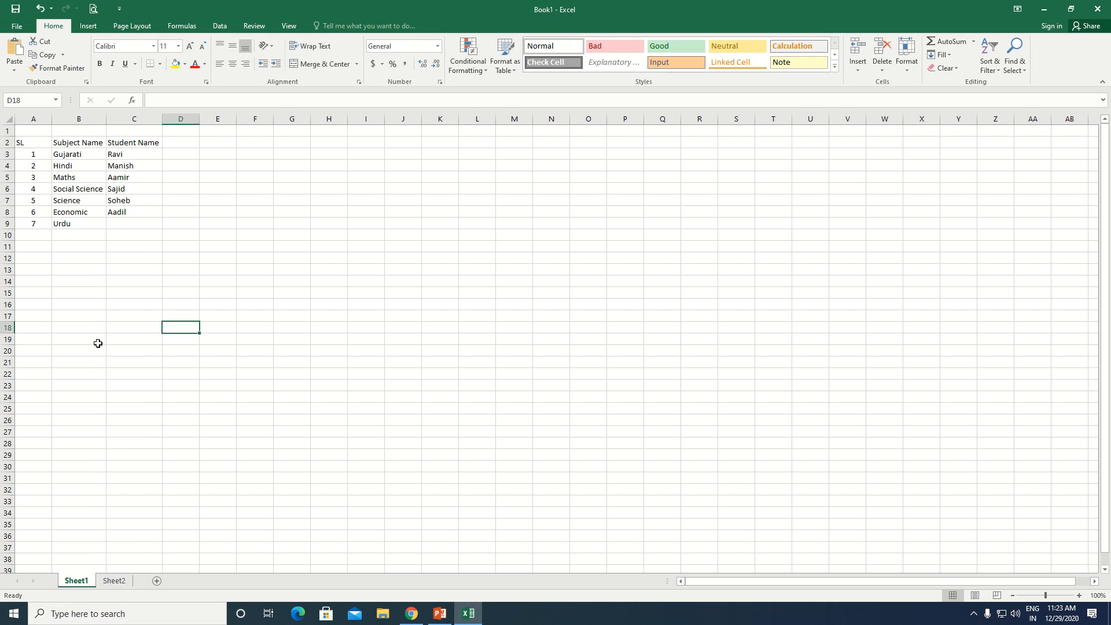
click(112, 581)
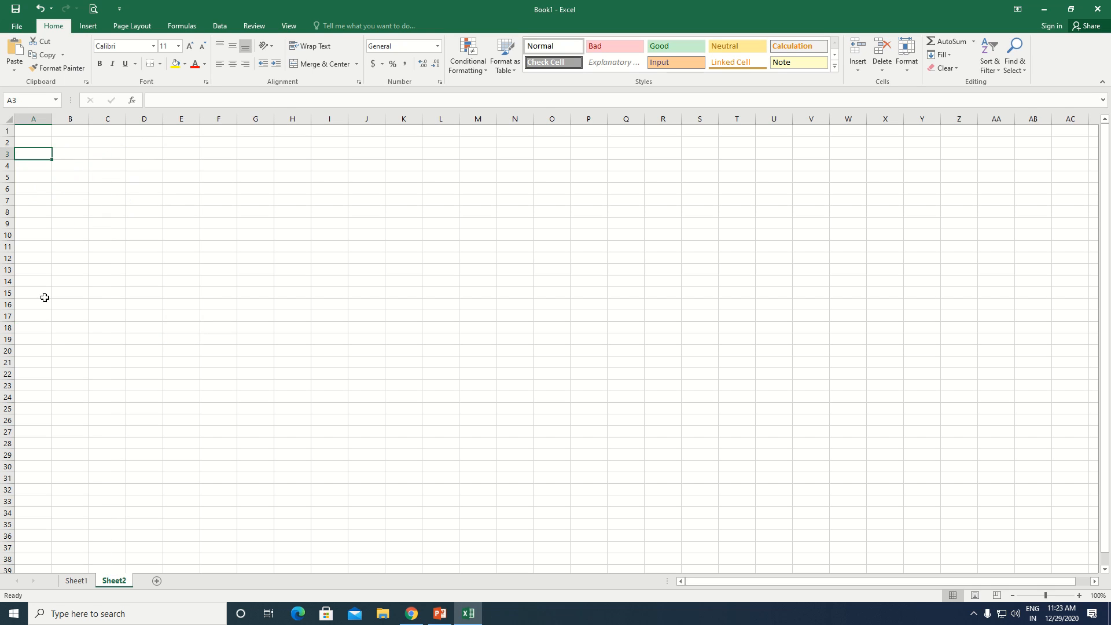
Step: Enter the heading Subject in cell B3 of Sheet2 and select cell B4 below it
click(58, 154)
text(Subject)
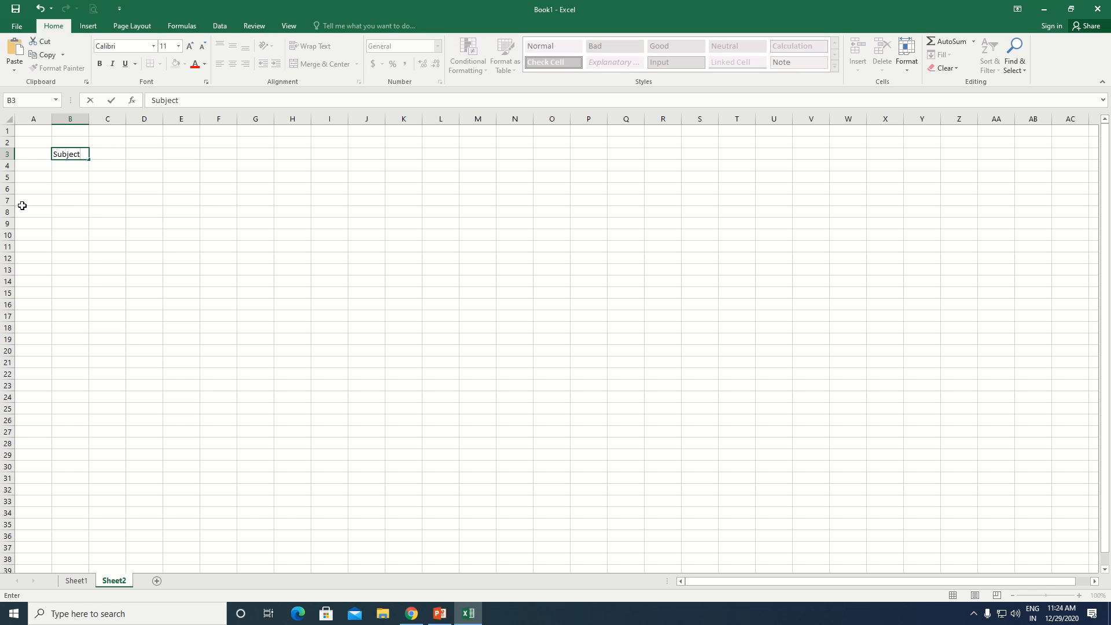
key(Return)
key(Up)
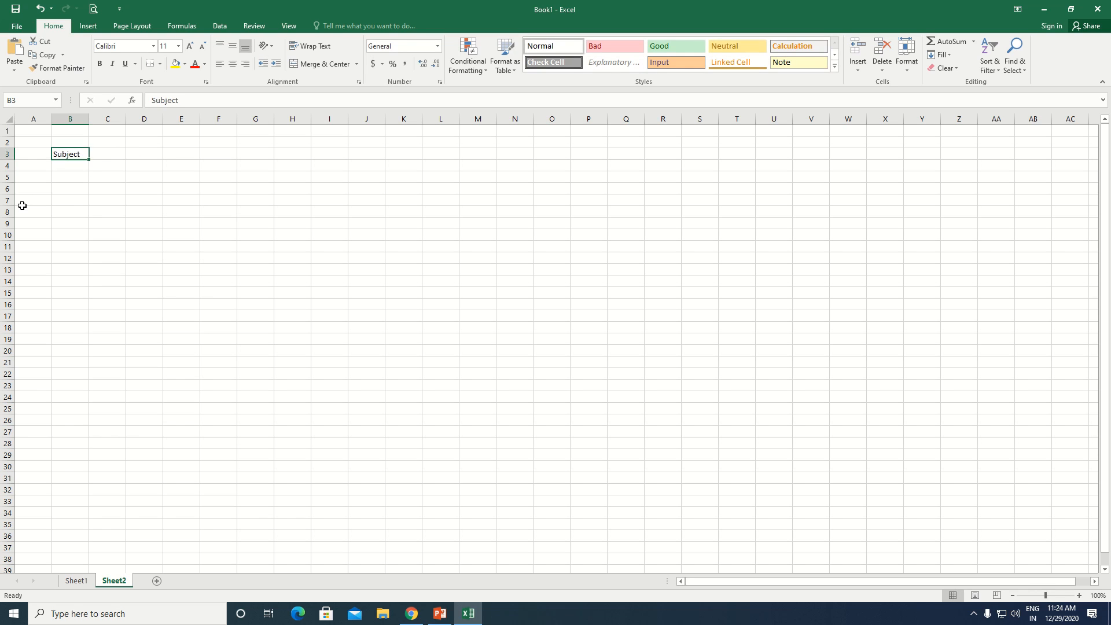
key(Down)
key(Up)
key(Down)
key(Up)
key(Down)
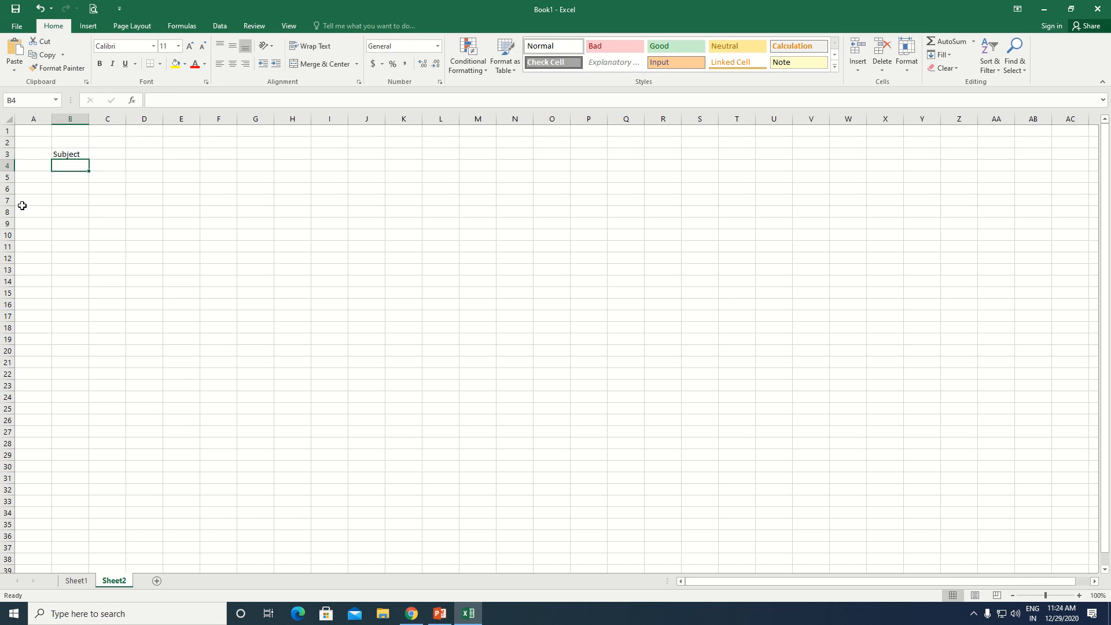
Step: Copy the subject names in cells B3 to B9 of Sheet1
click(85, 584)
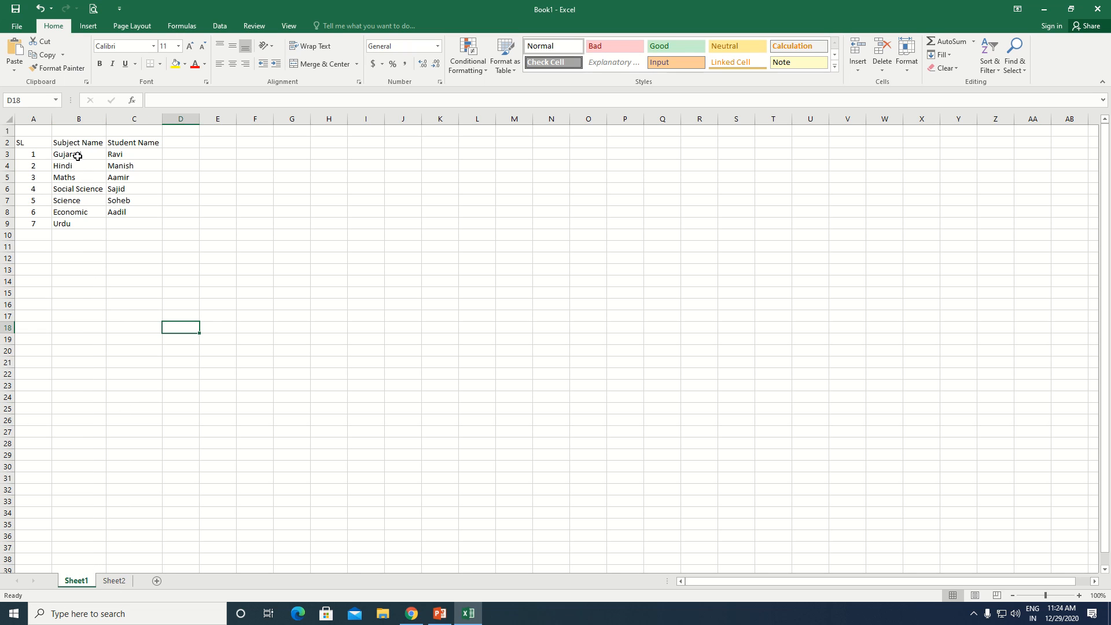
drag(78, 156, 76, 221)
right_click(74, 183)
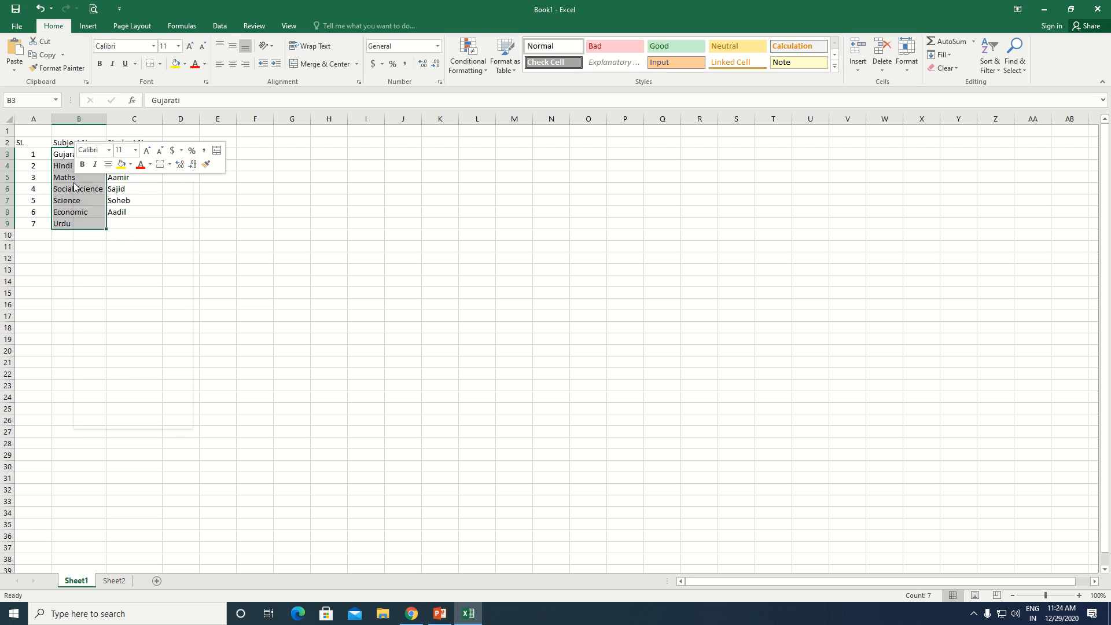
click(103, 205)
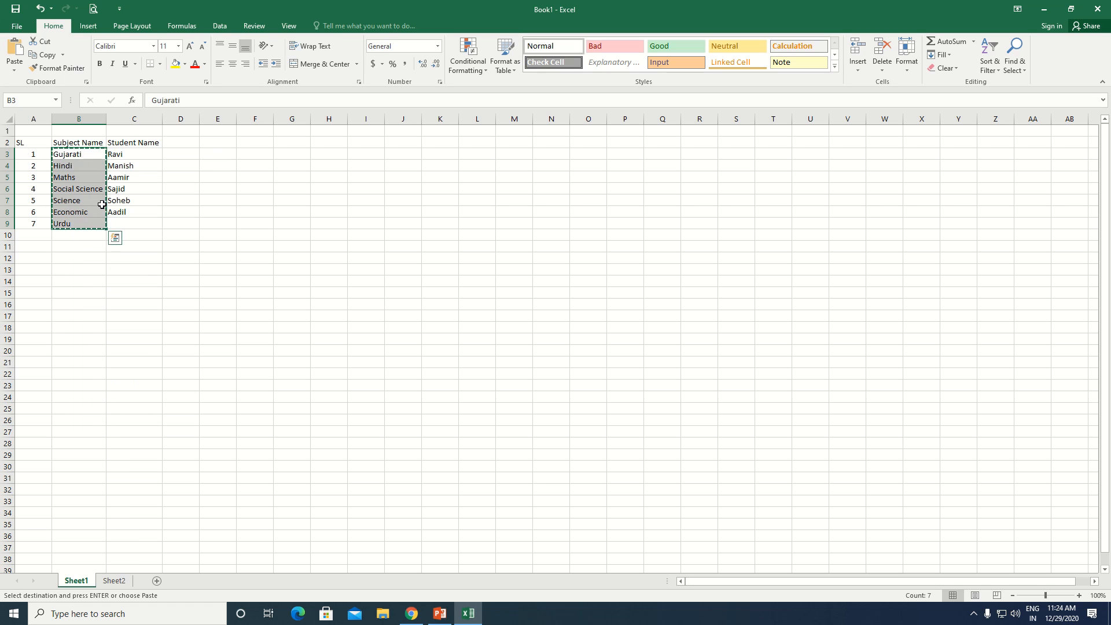
Step: Paste the copied subjects transposed into Sheet2, running across row 4 from cell B4
click(112, 581)
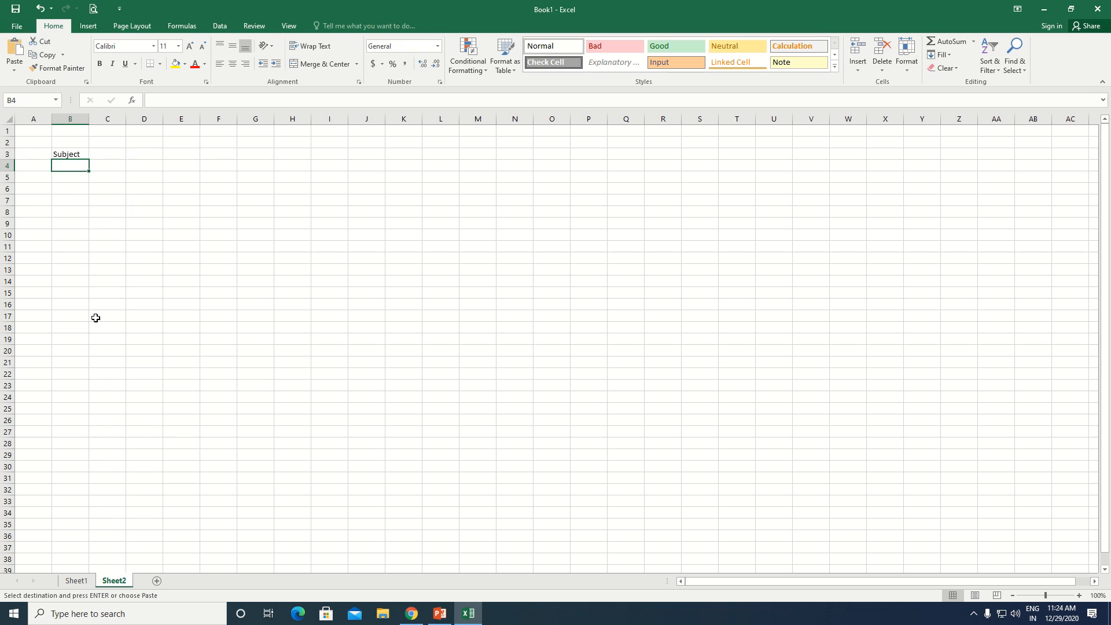
right_click(68, 166)
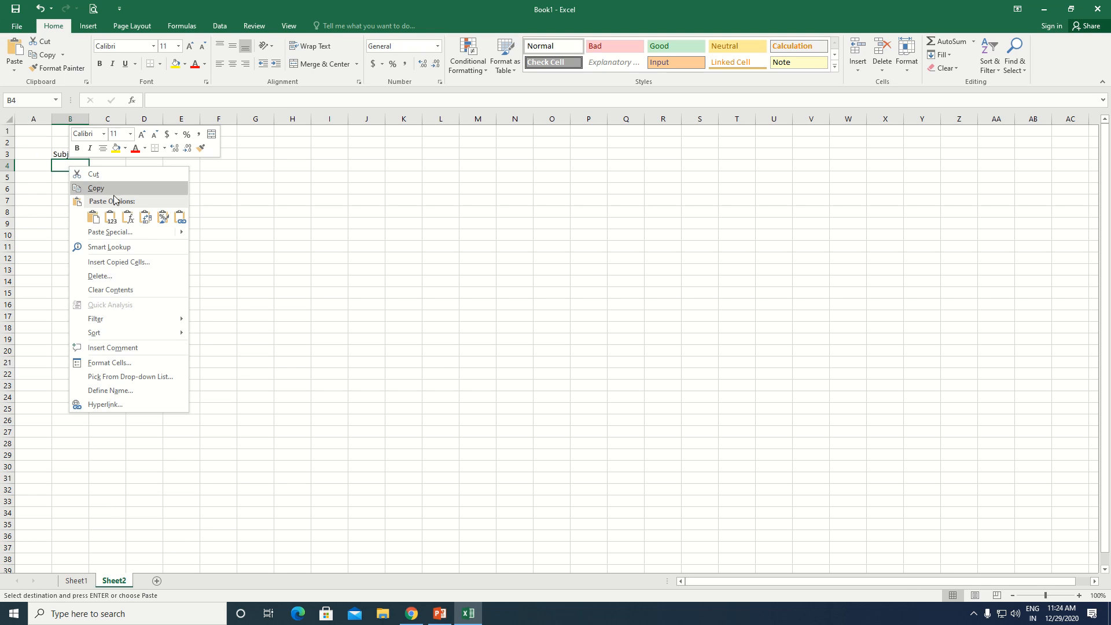
click(146, 218)
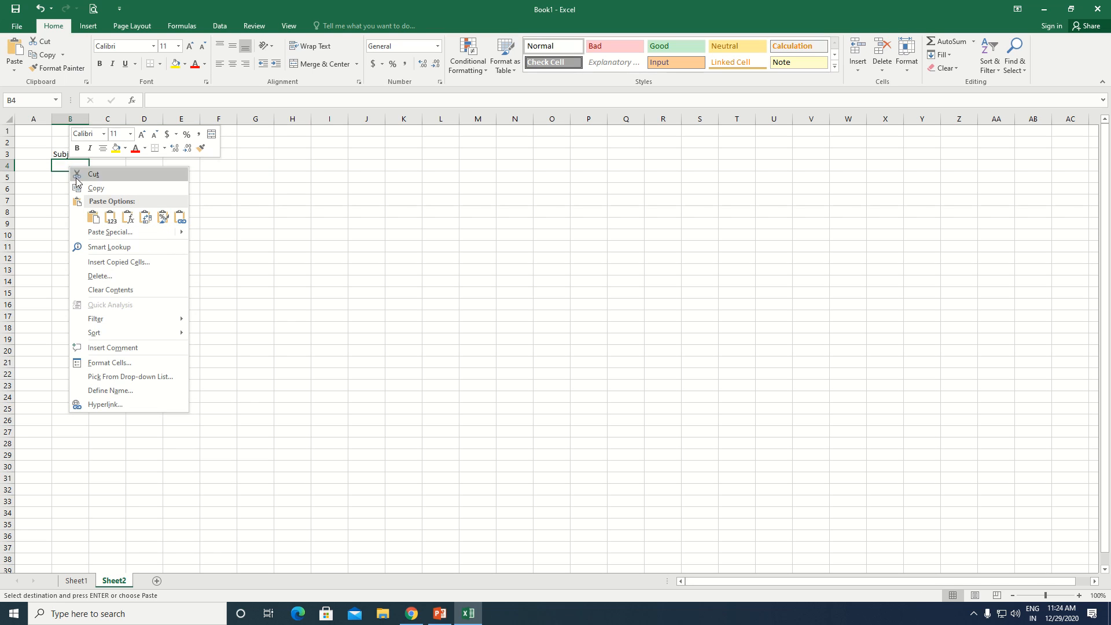
click(94, 218)
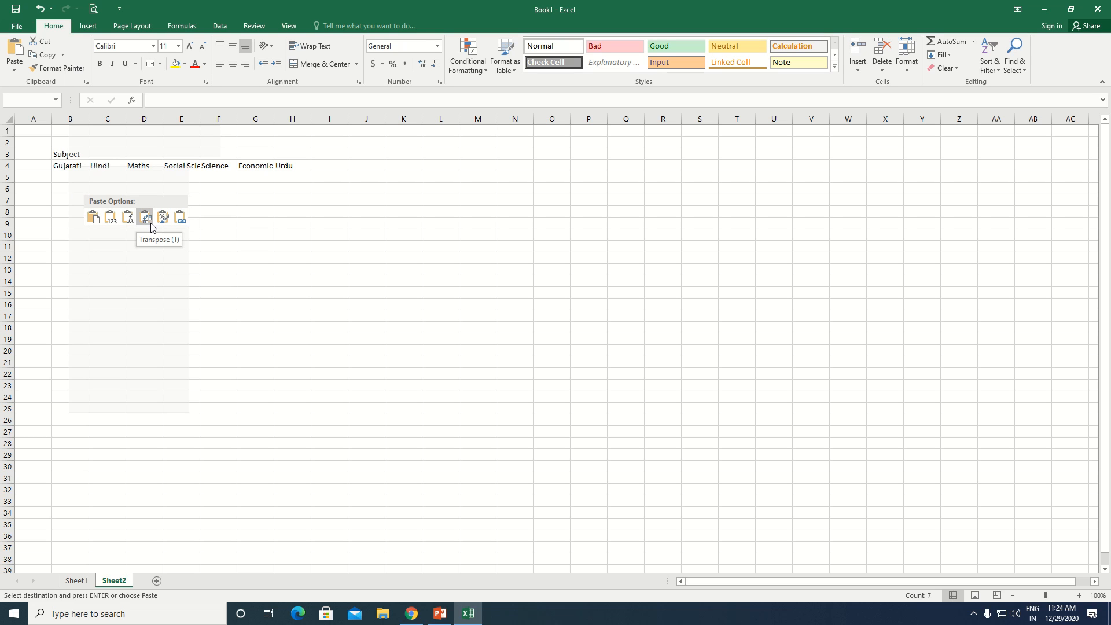
click(149, 221)
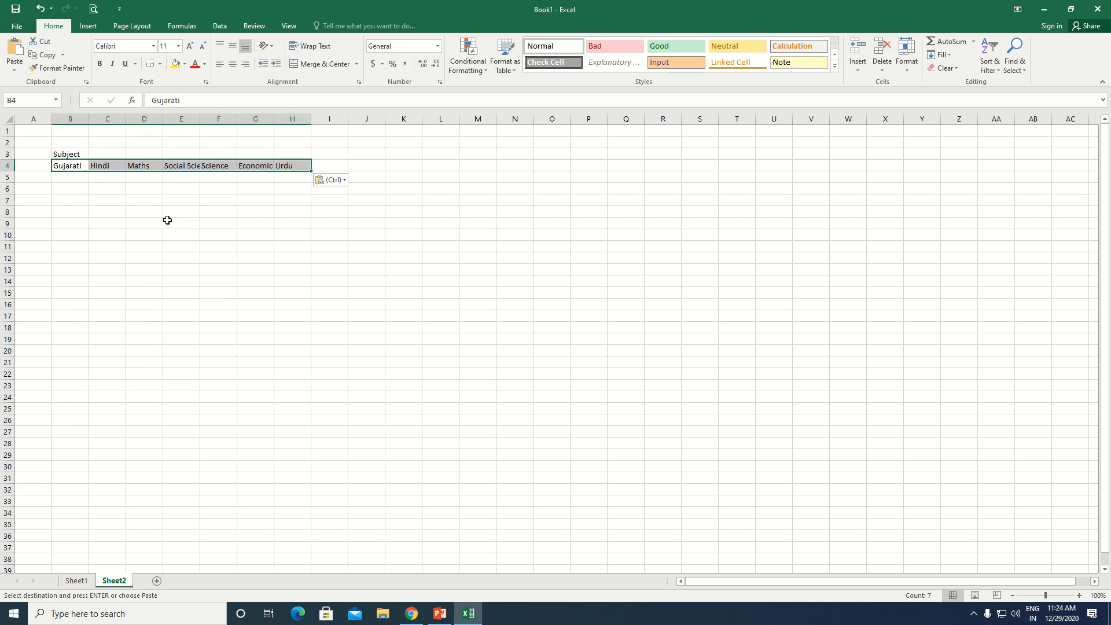
click(168, 222)
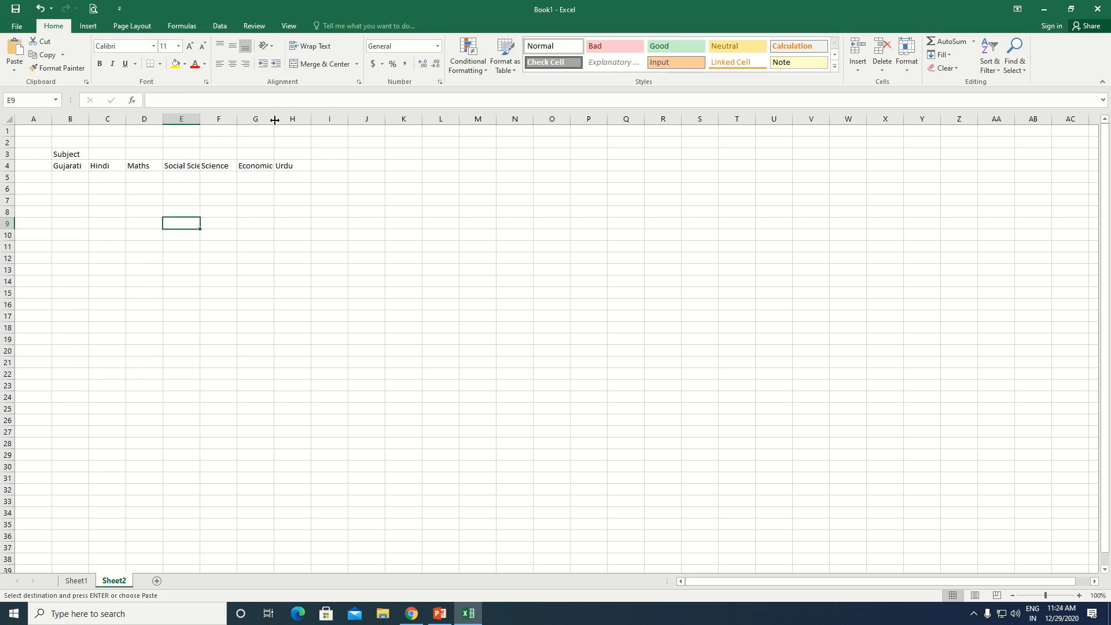
Step: Autofit columns G, F and E of Sheet2 to their subject names
drag(275, 120, 275, 119)
double_click(236, 118)
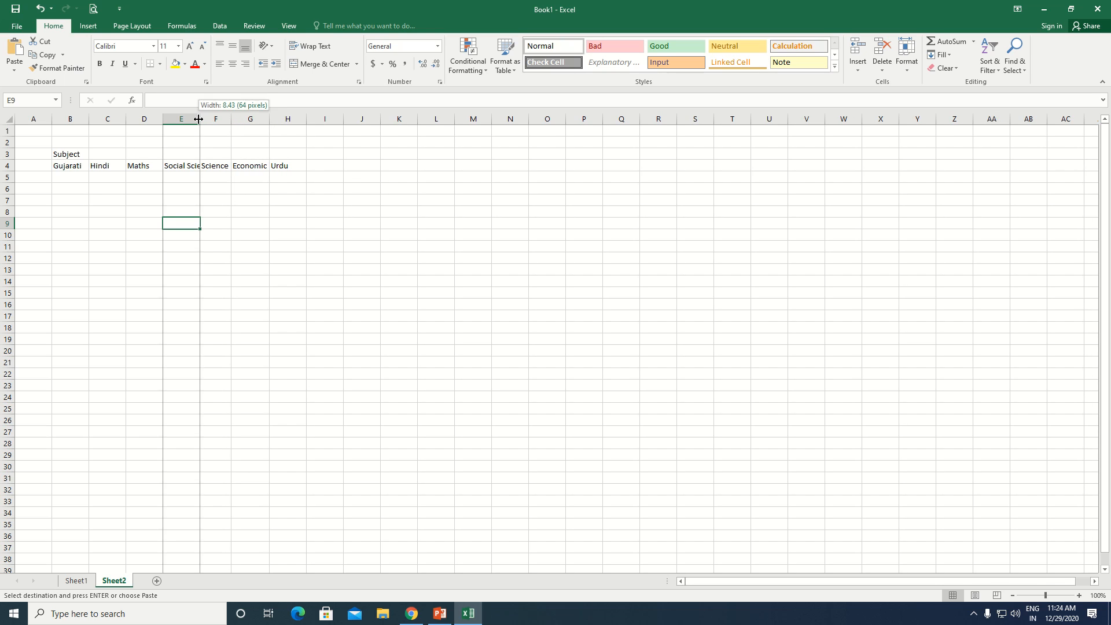
double_click(200, 118)
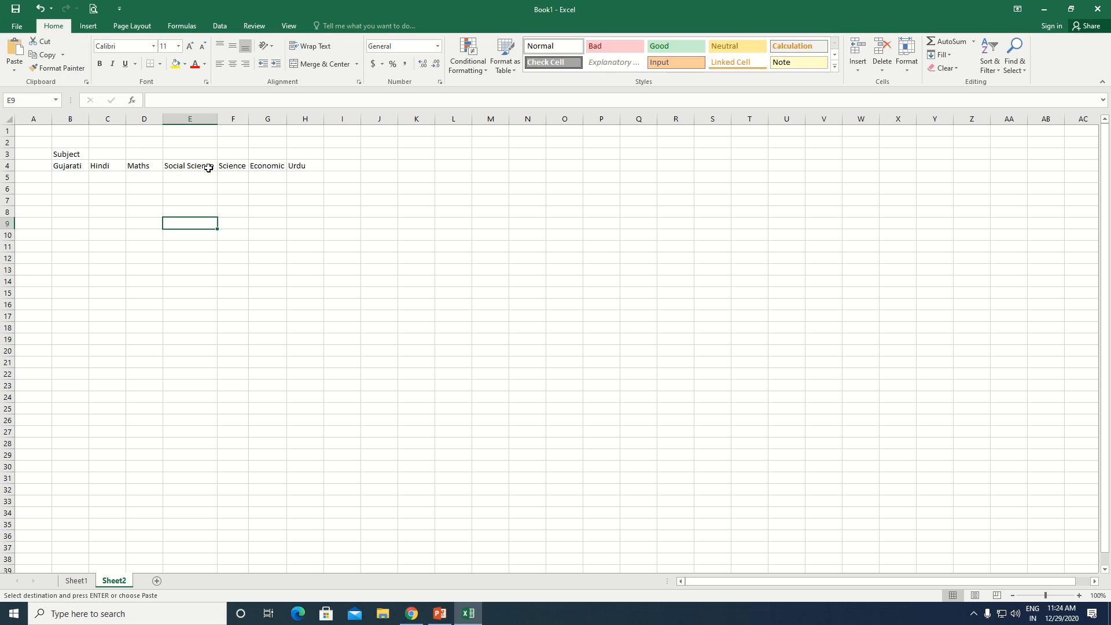
click(92, 202)
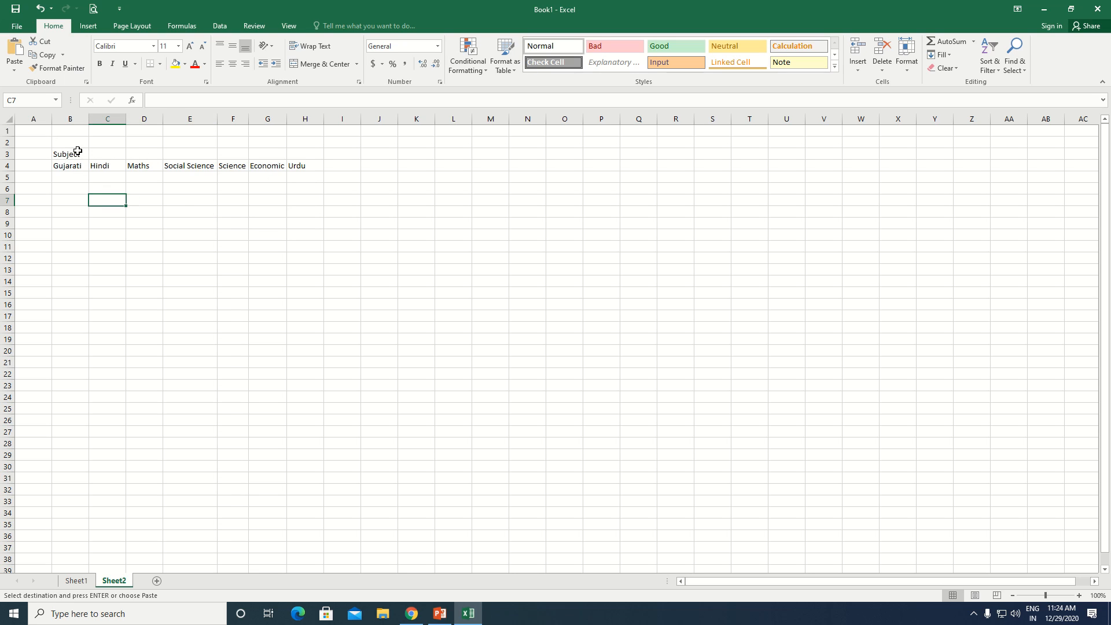
Step: Enter the heading Name in cell A3 of Sheet2, beside the Subject heading
drag(78, 152, 296, 157)
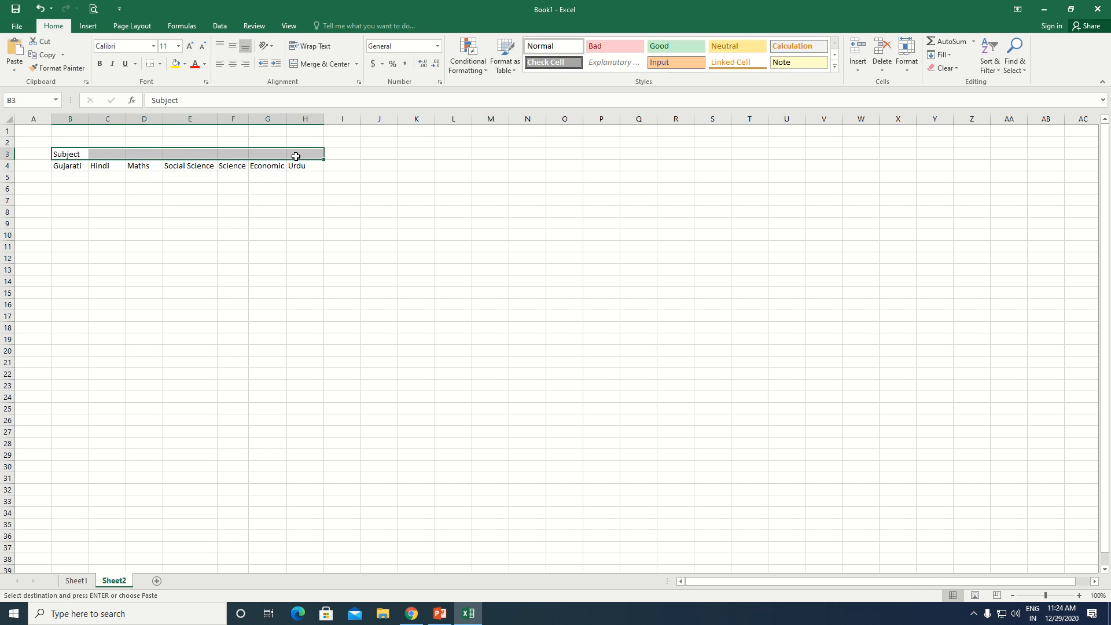
click(296, 156)
click(166, 154)
click(26, 158)
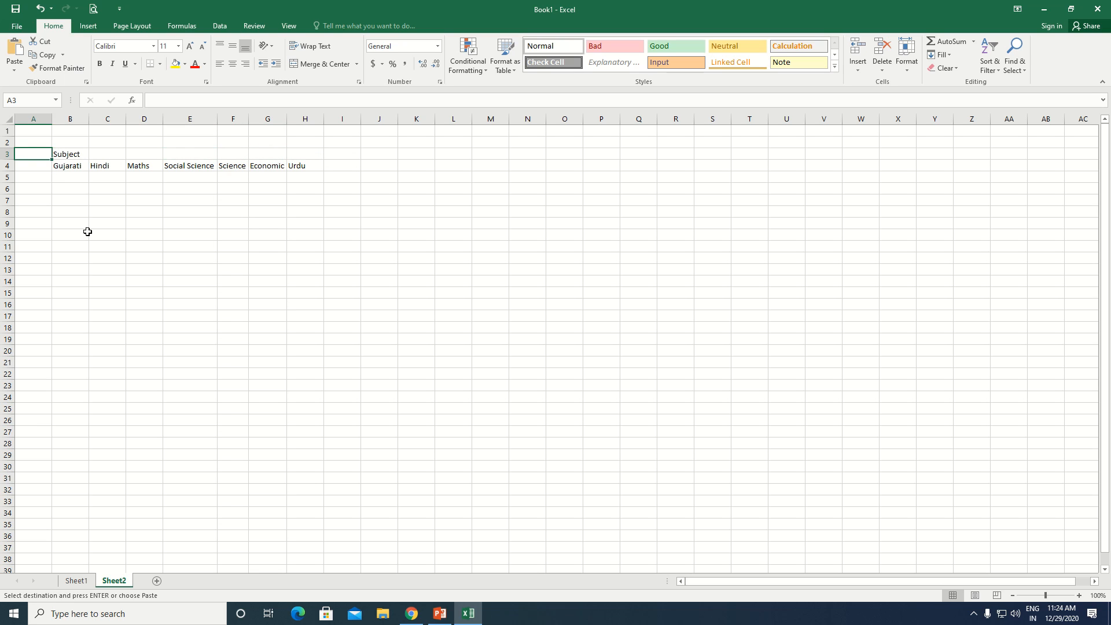
text(Nam)
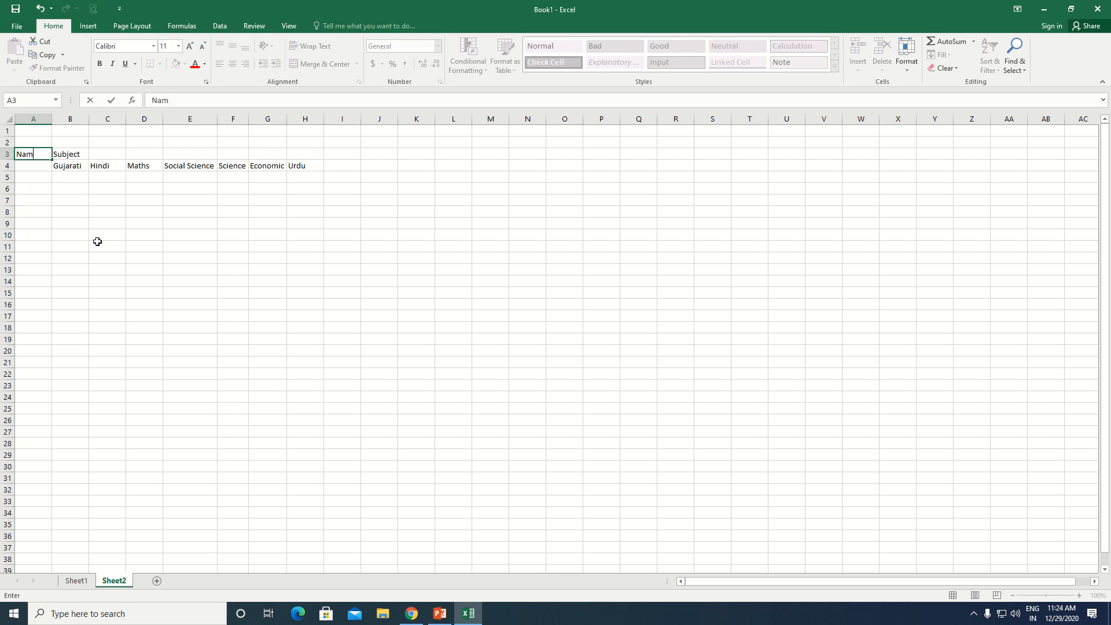
text(e)
key(Return)
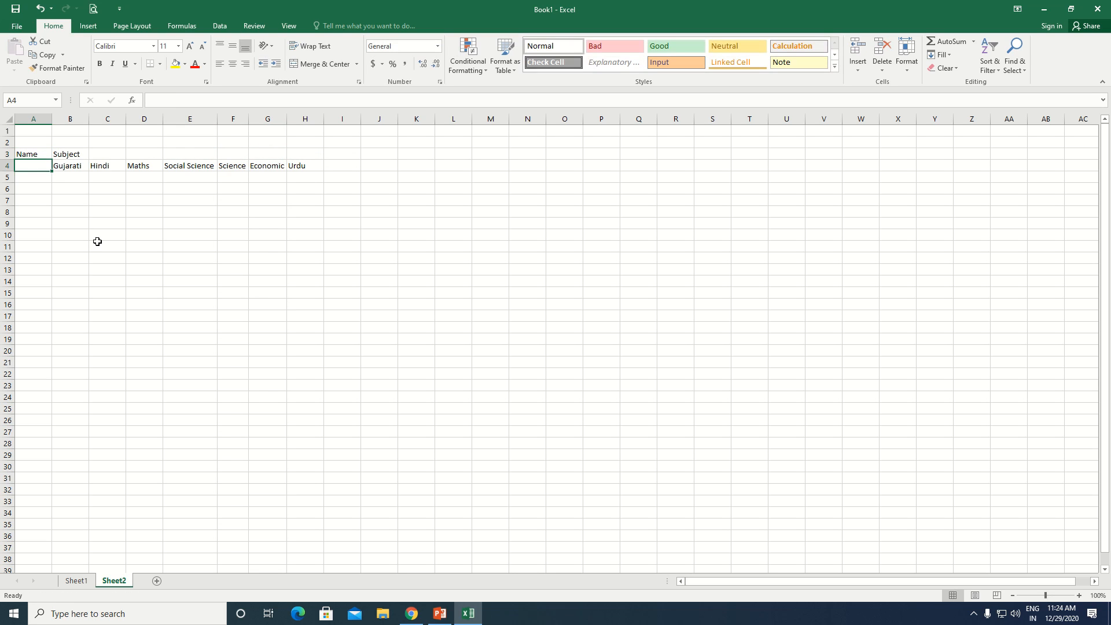
Step: Copy the student names in cells C3 to C8 of Sheet1 and return to Sheet2
click(81, 581)
click(178, 283)
drag(137, 158, 139, 211)
right_click(139, 211)
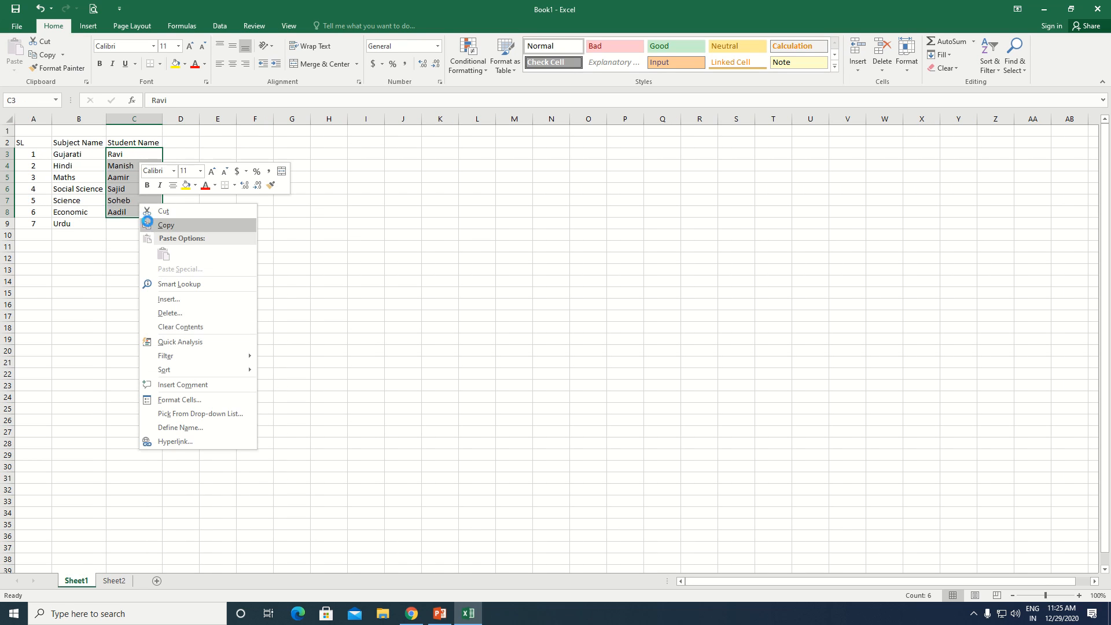
click(149, 232)
click(114, 581)
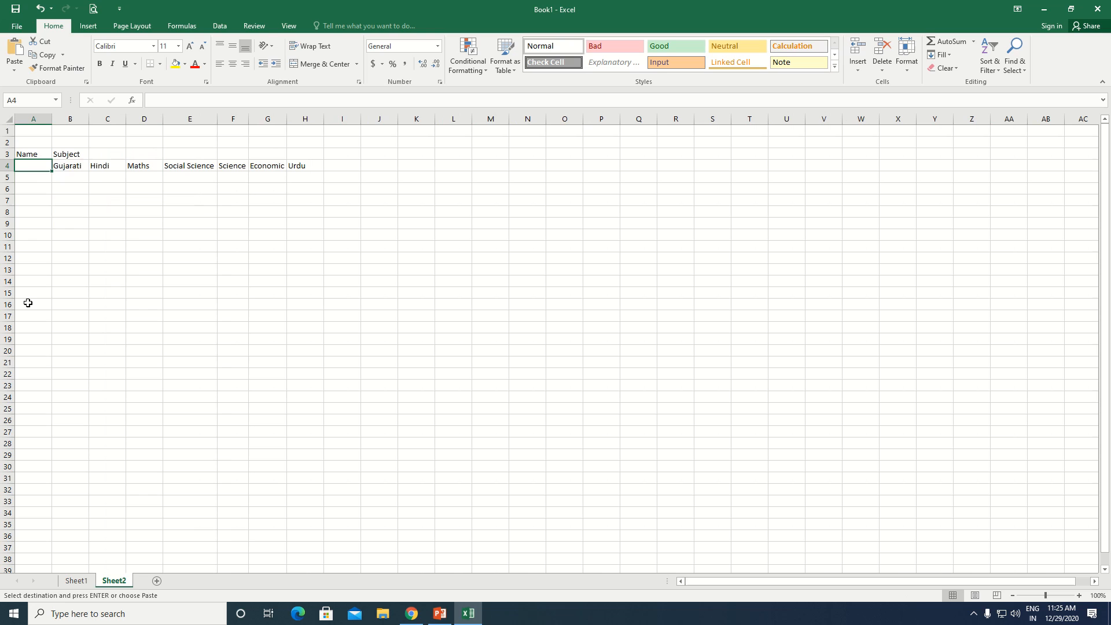
right_click(33, 166)
click(58, 215)
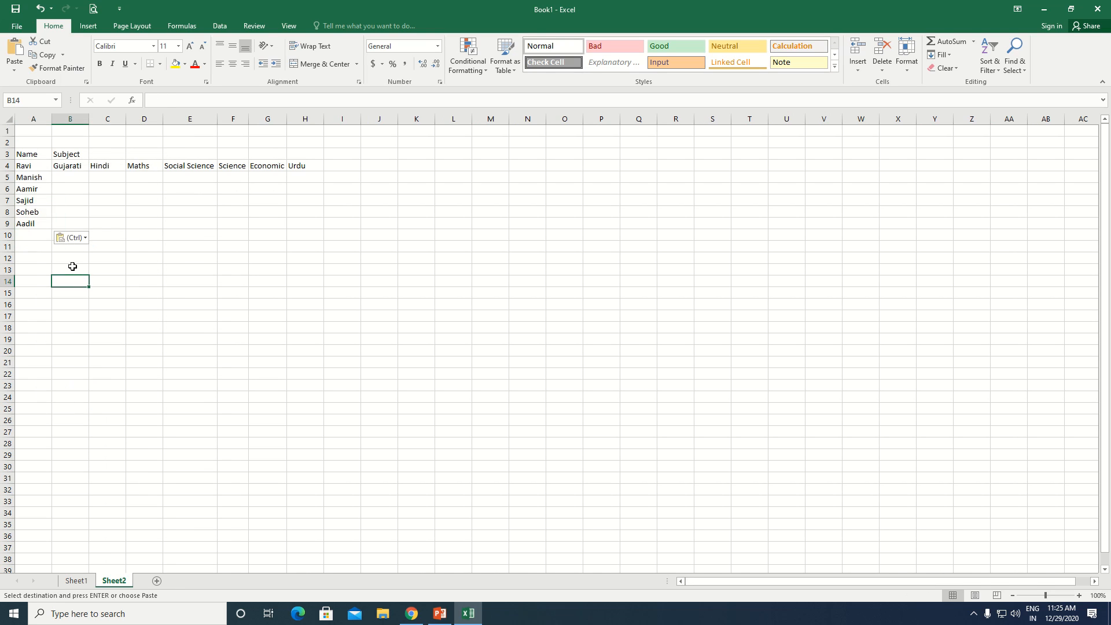
click(81, 277)
key(ctrl+z)
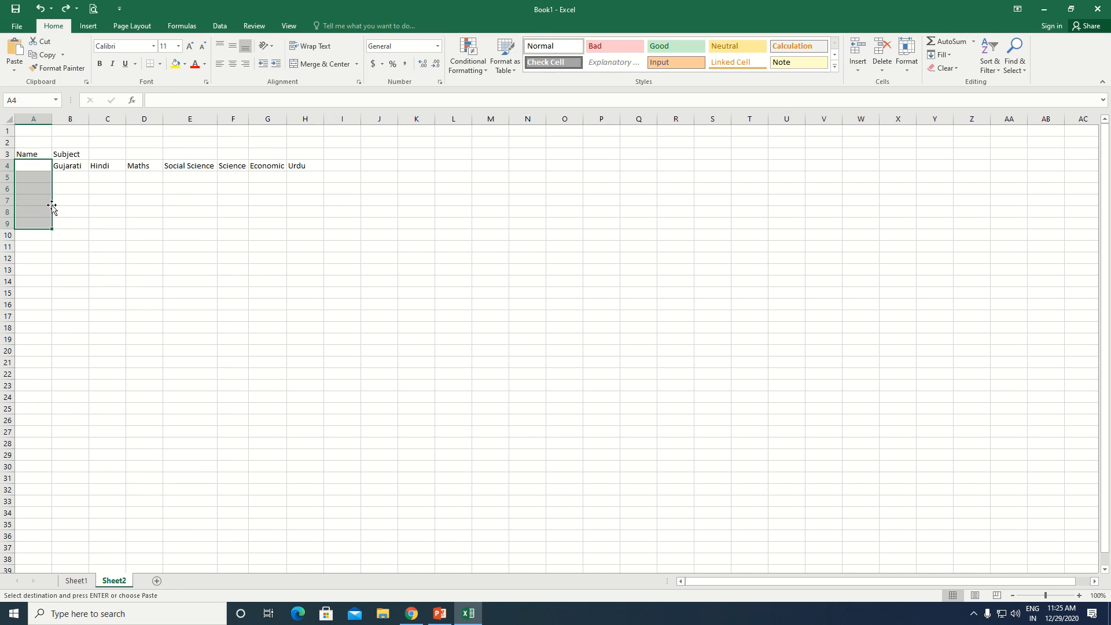
Step: Paste the copied student names down column A of Sheet2, starting at cell A5
click(24, 176)
right_click(27, 181)
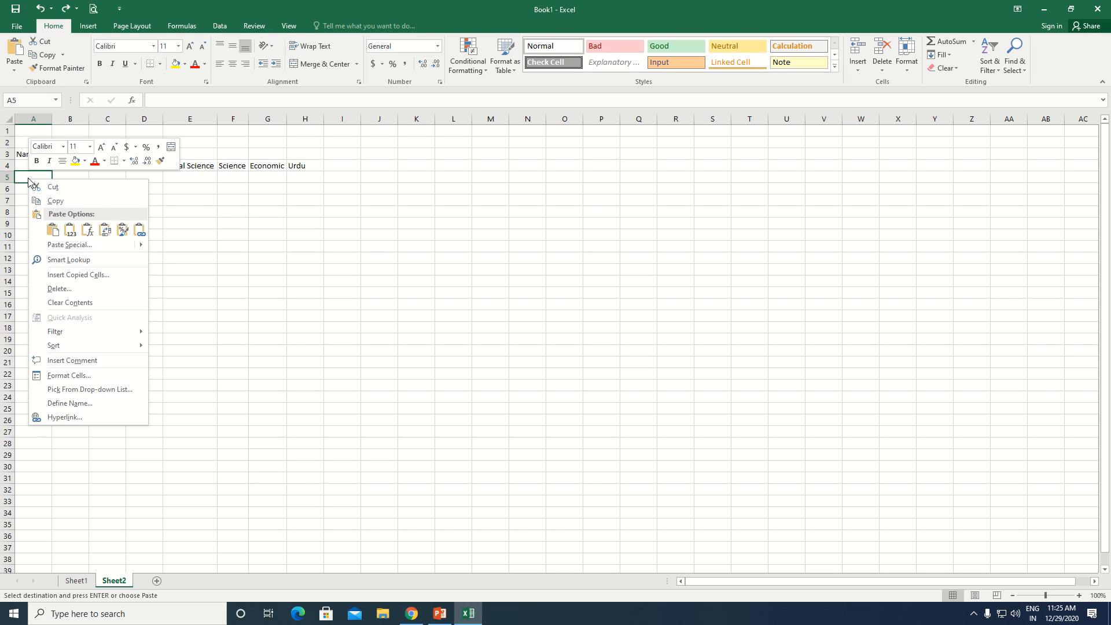
click(51, 226)
Step: Copy the Name heading from cell A3 into cell A4 and clear cell A3
click(33, 156)
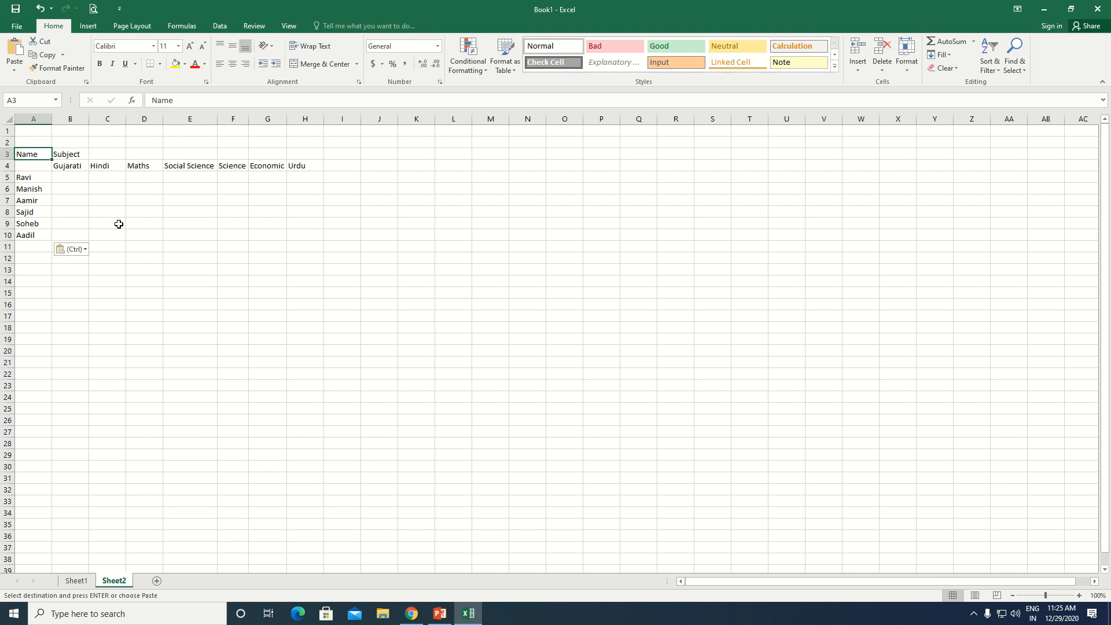
click(35, 167)
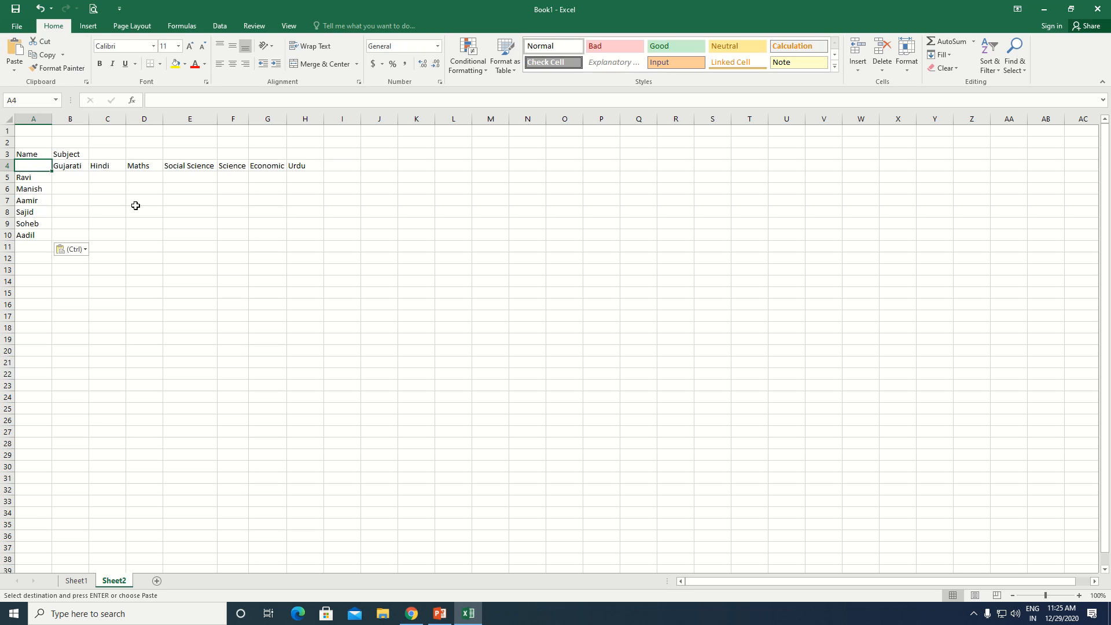
key(Return)
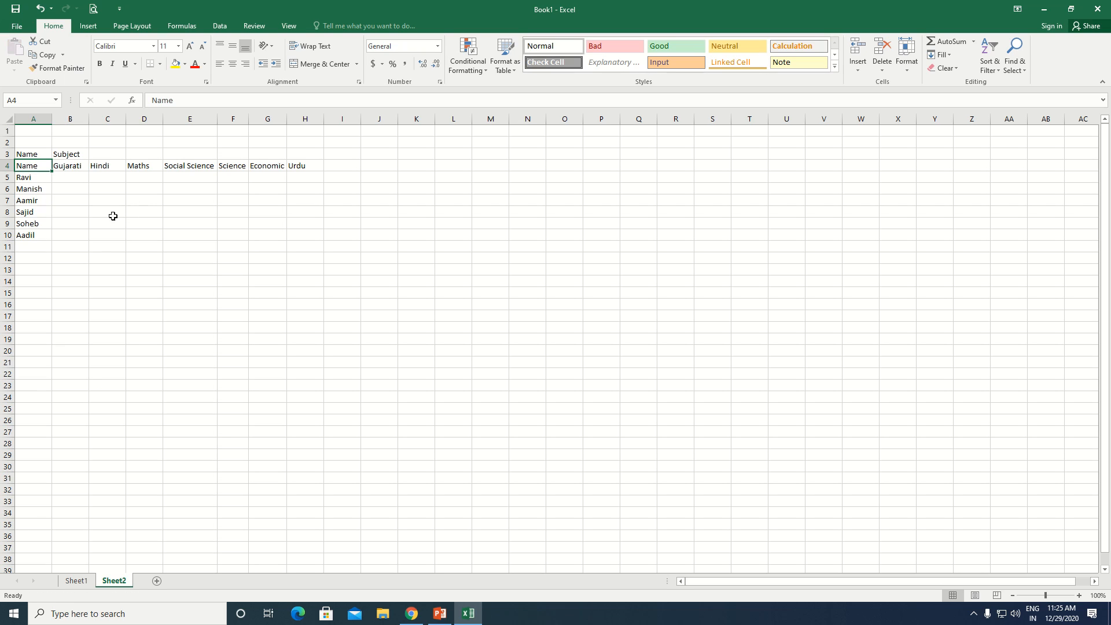
click(38, 155)
key(Delete)
click(75, 221)
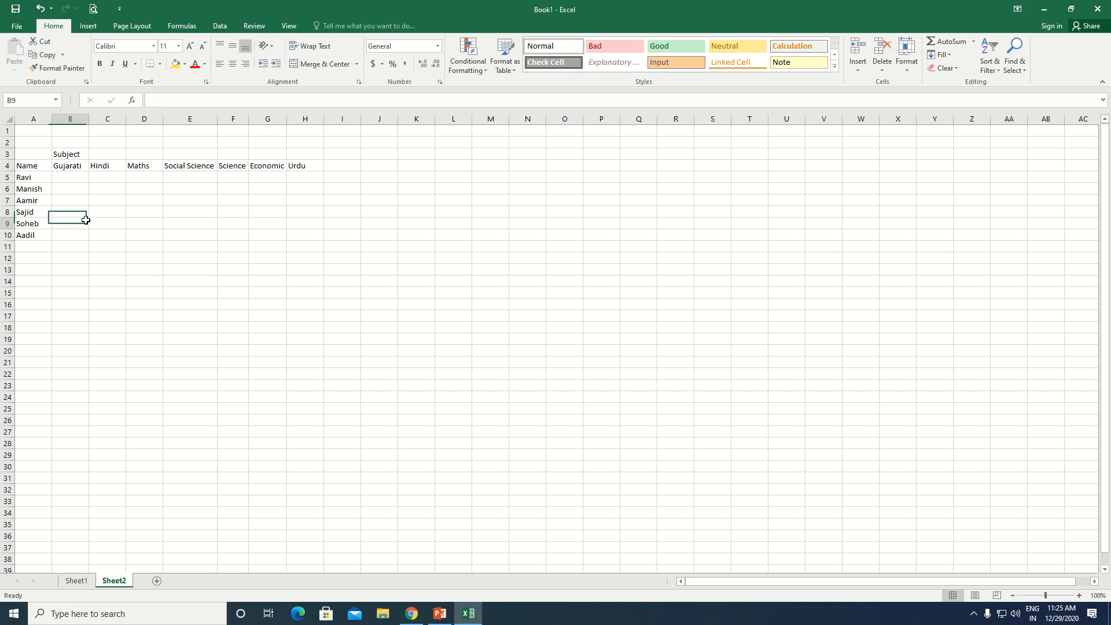
Step: Merge and center the Subject heading across cells B3 to H3, above the subject names
drag(86, 154, 301, 154)
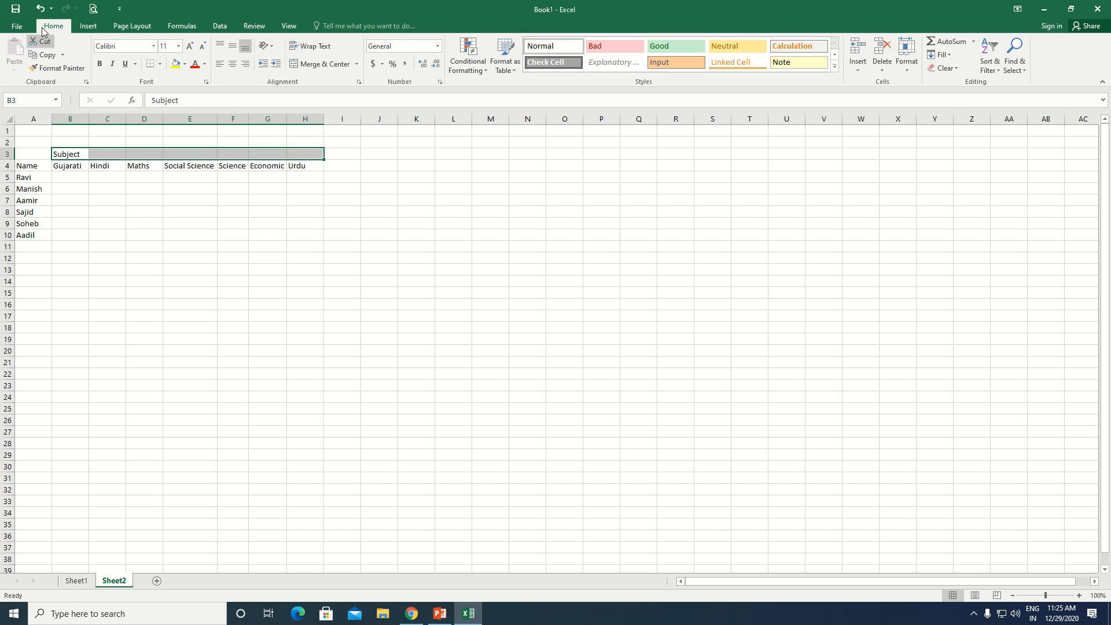
click(332, 65)
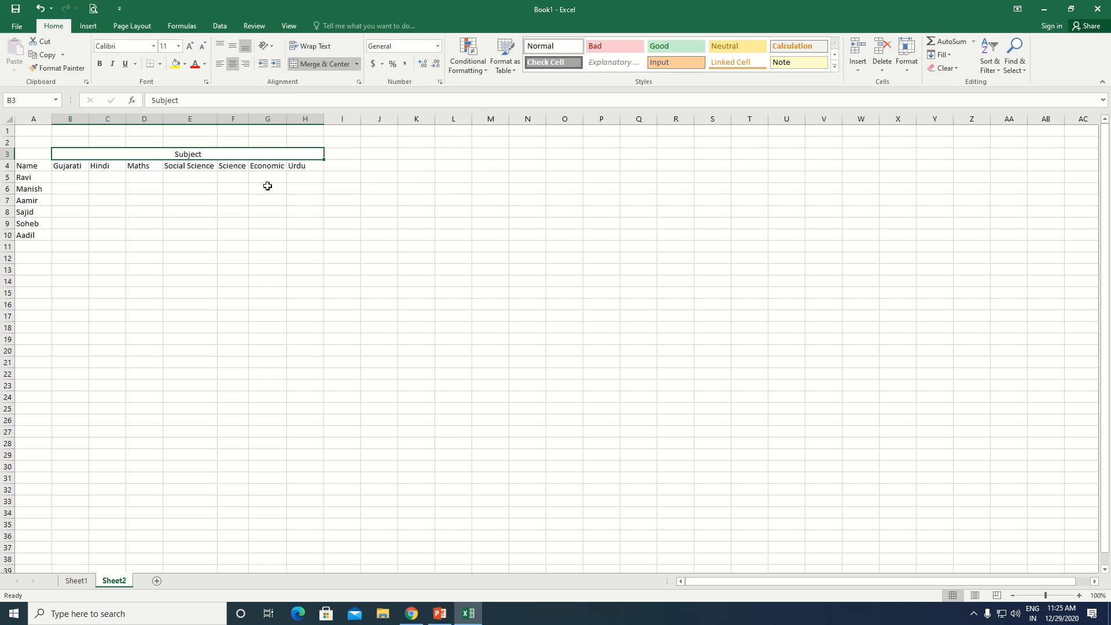
click(226, 223)
click(219, 157)
click(236, 191)
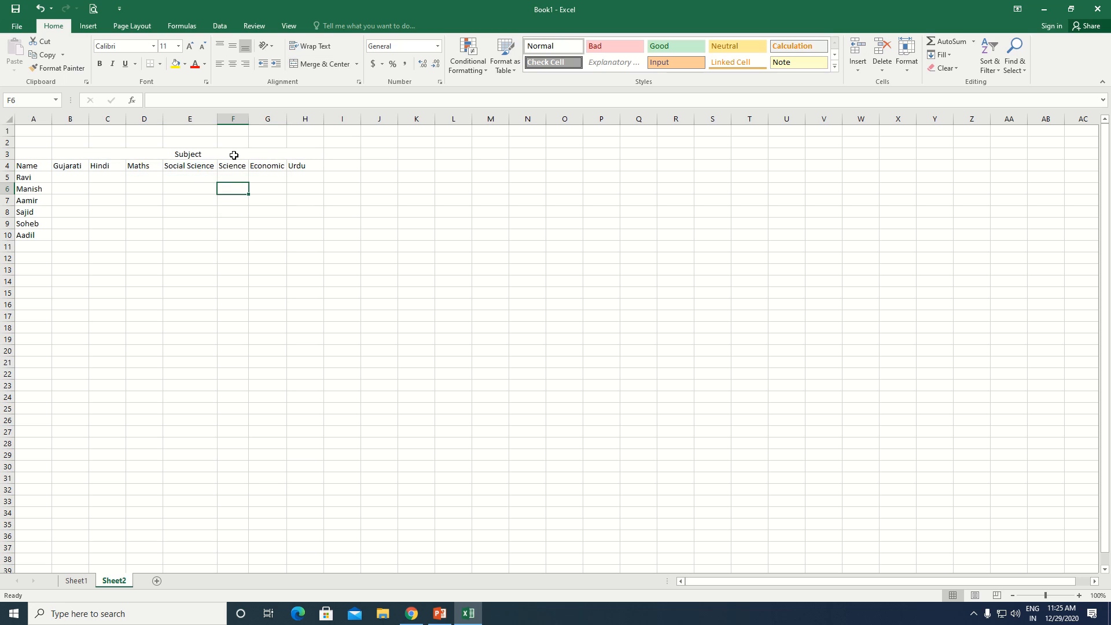
Step: Enter the first student's marks across cells B5 to H5: 55, 85, 65, 99, 85, 75 and 79
click(64, 179)
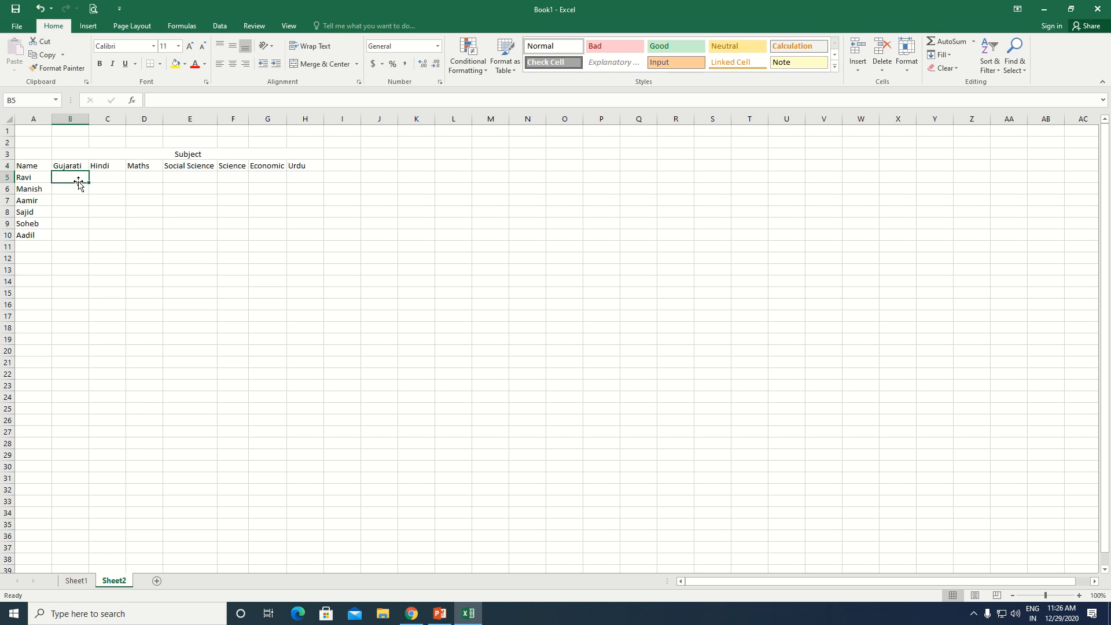
text(55)
key(Tab)
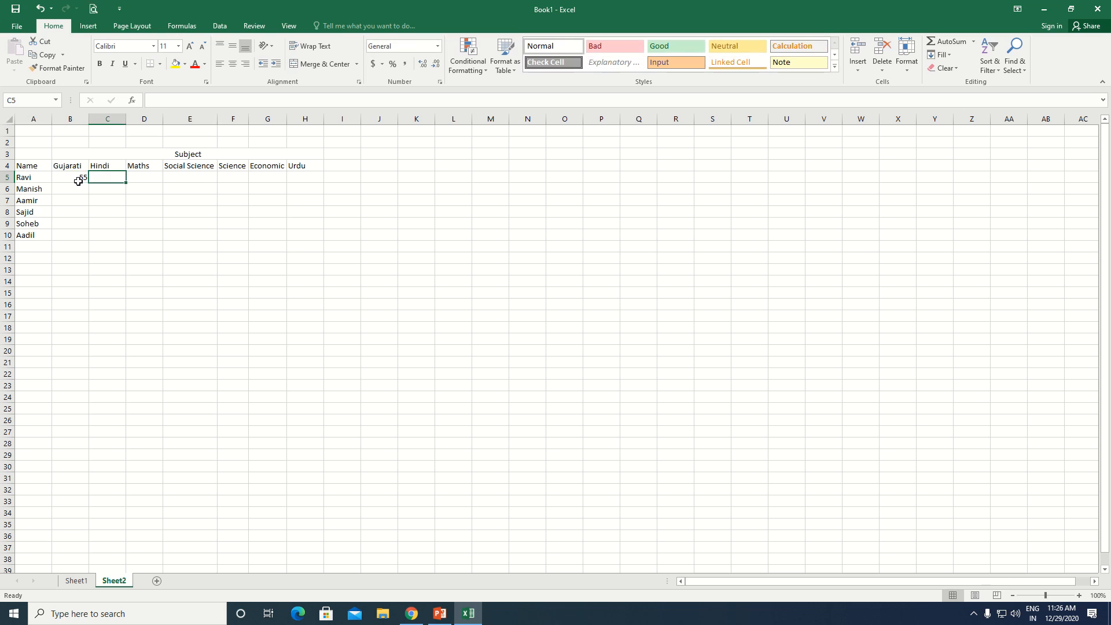
text(85)
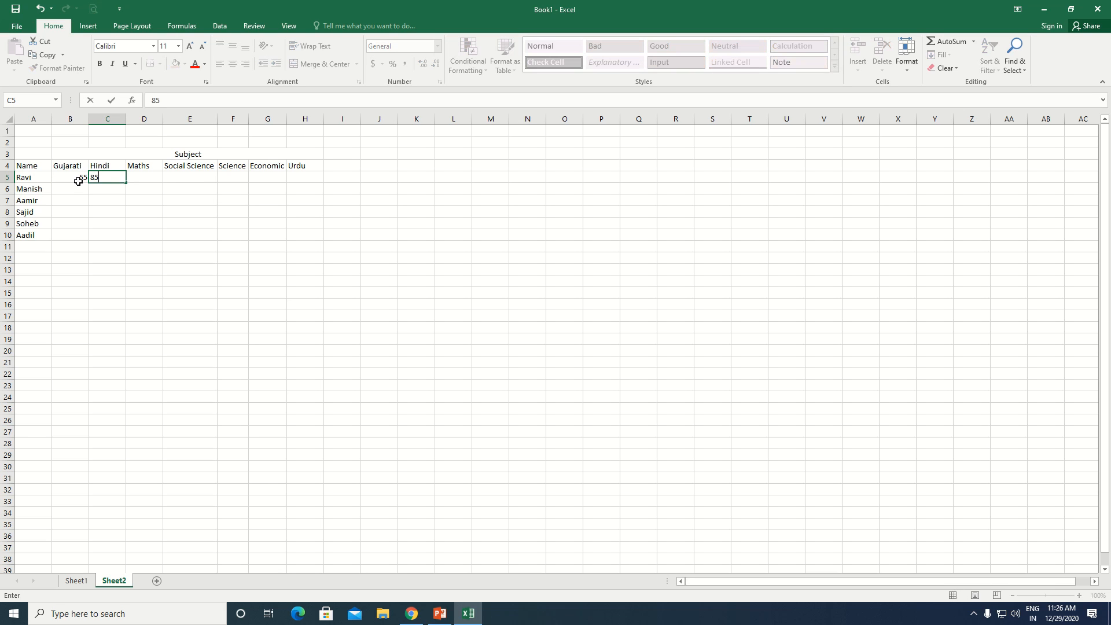
key(Tab)
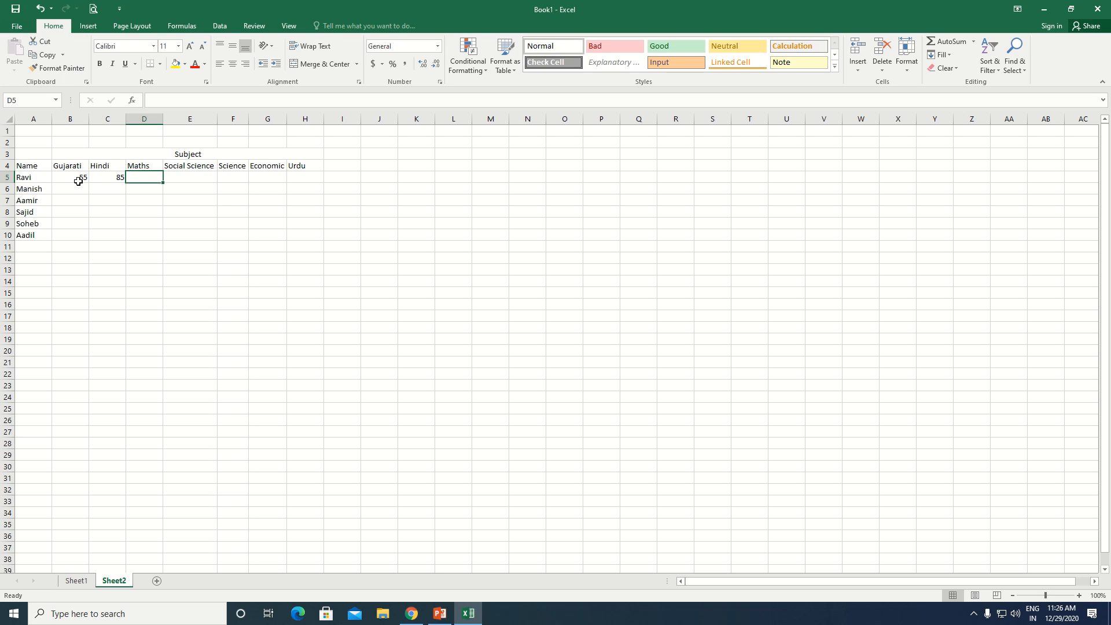
text(65)
key(Tab)
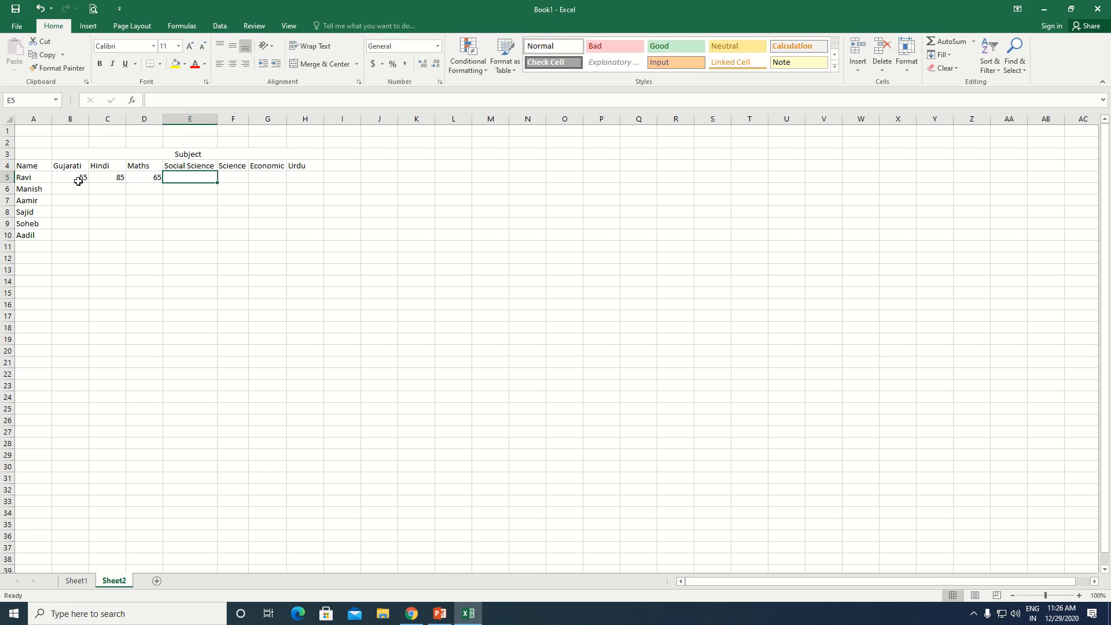
text(99)
key(Tab)
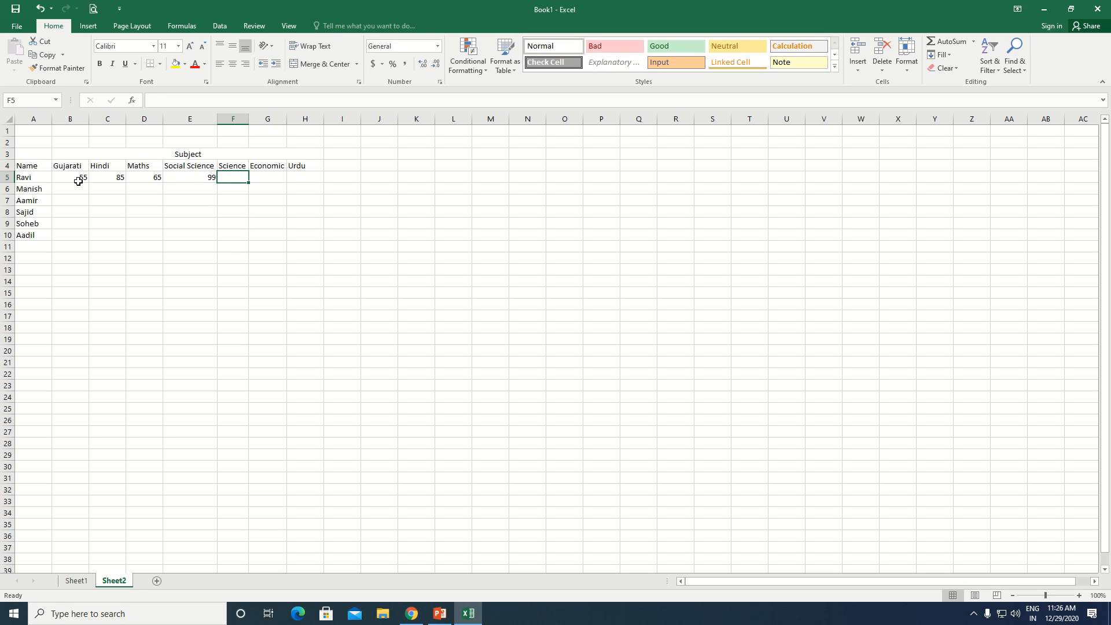
text(85)
key(Tab)
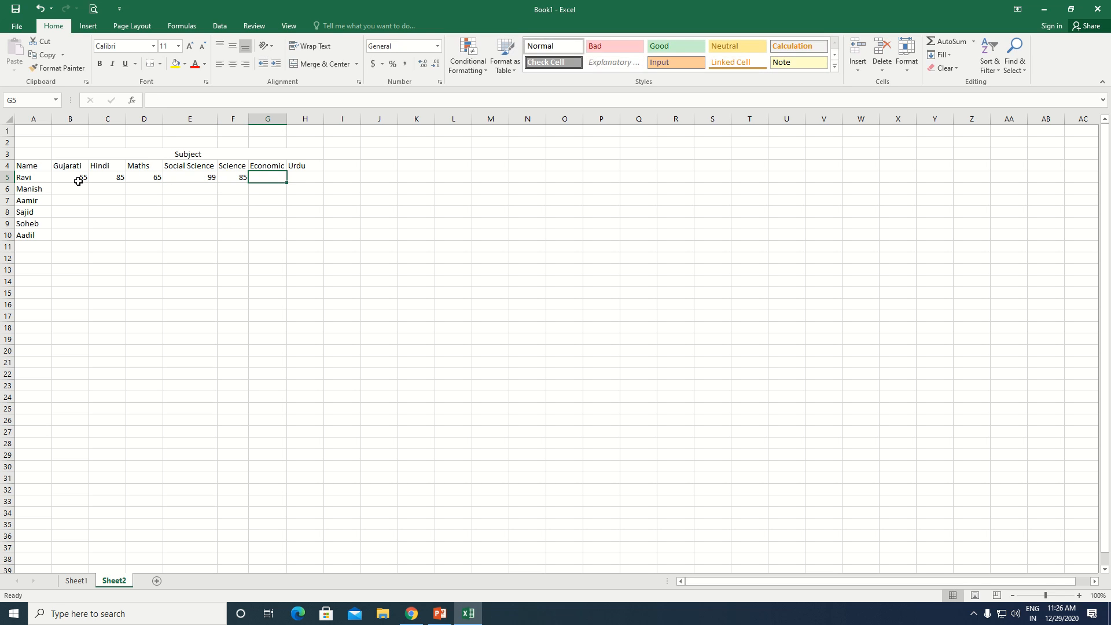
text(75)
key(Tab)
text(7)
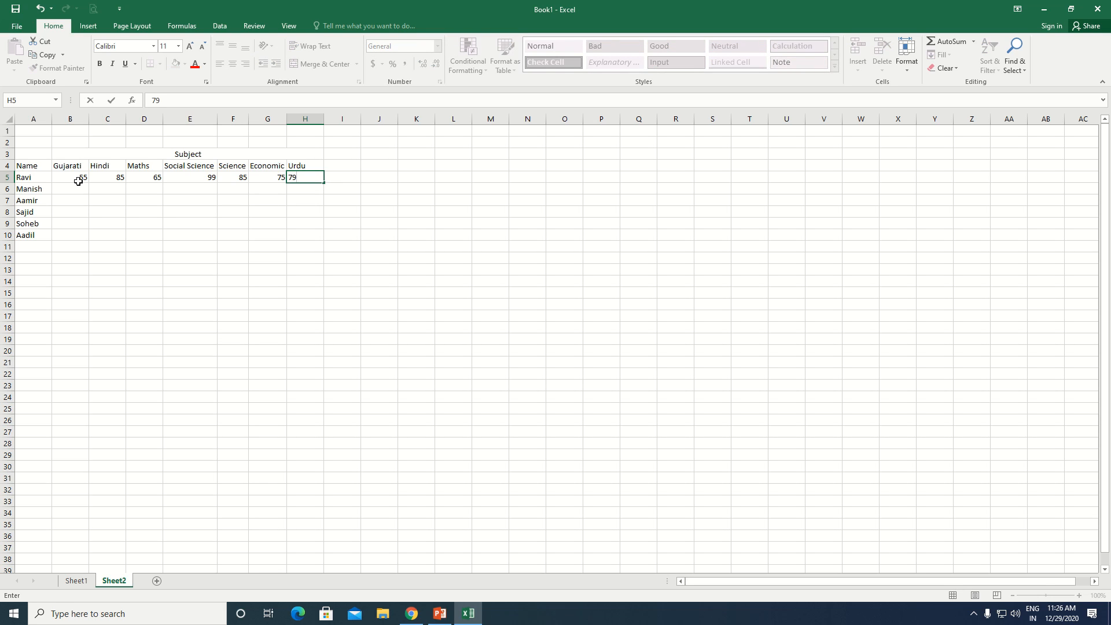
Step: Enter the second student's marks across cells B6 to H6: 98, 99, 97, 95, 96, 99 and 98
click(80, 186)
text(5)
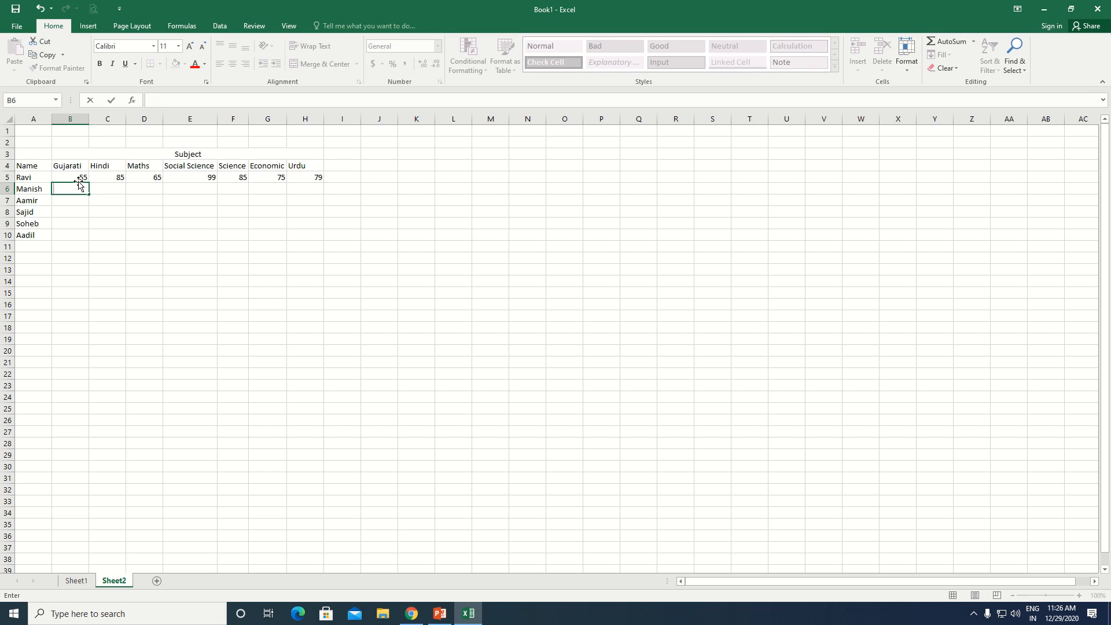
text(8)
key(Tab)
text(9)
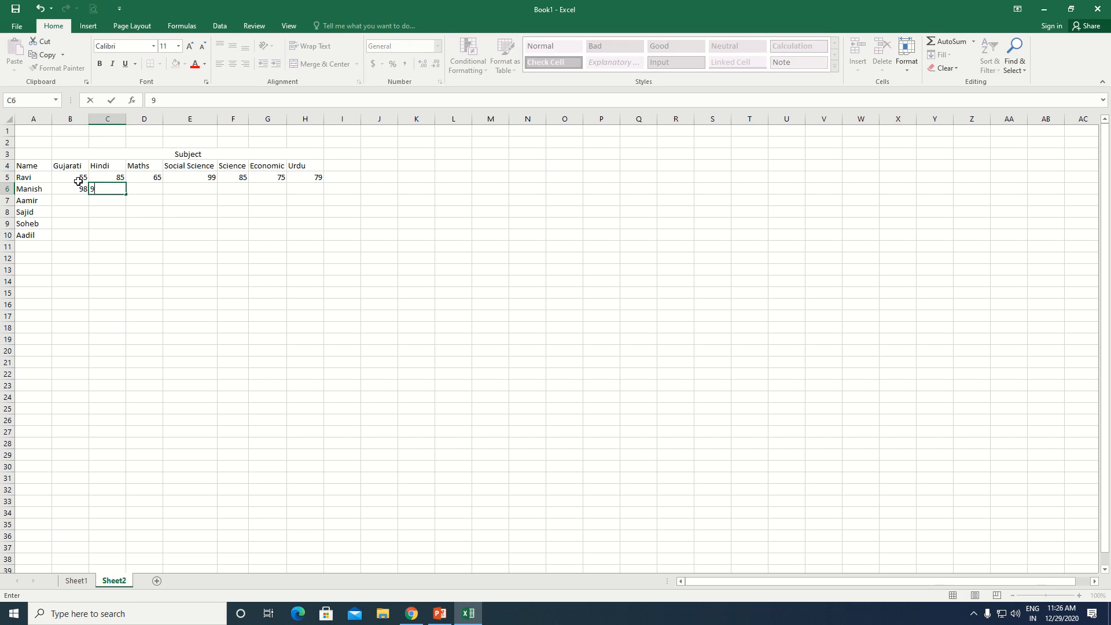
key(Tab)
text(9)
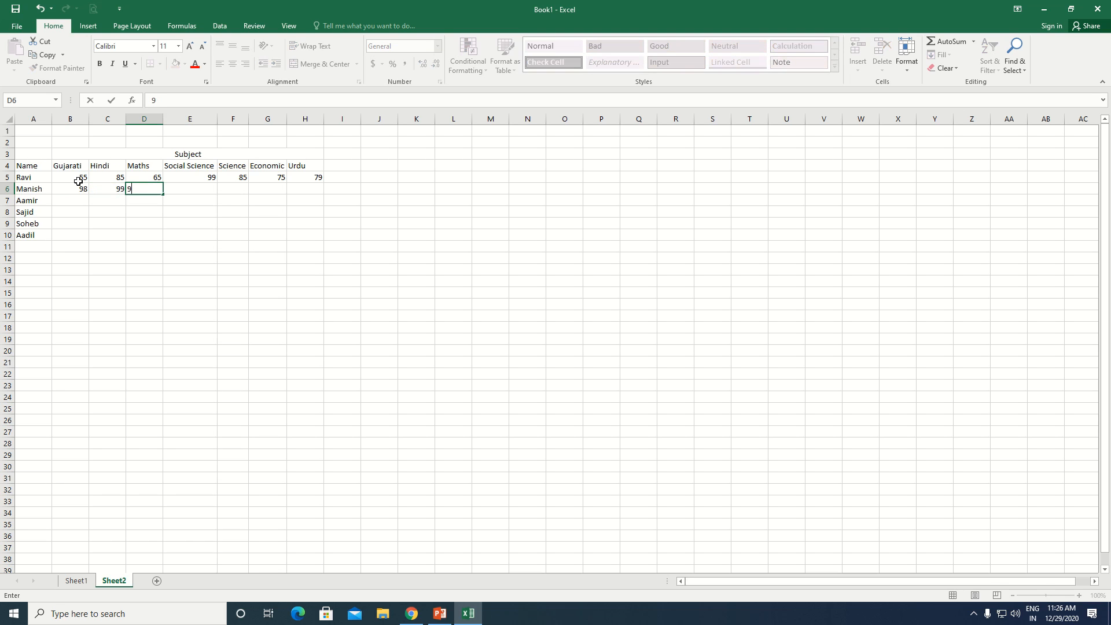
key(Tab)
text(9)
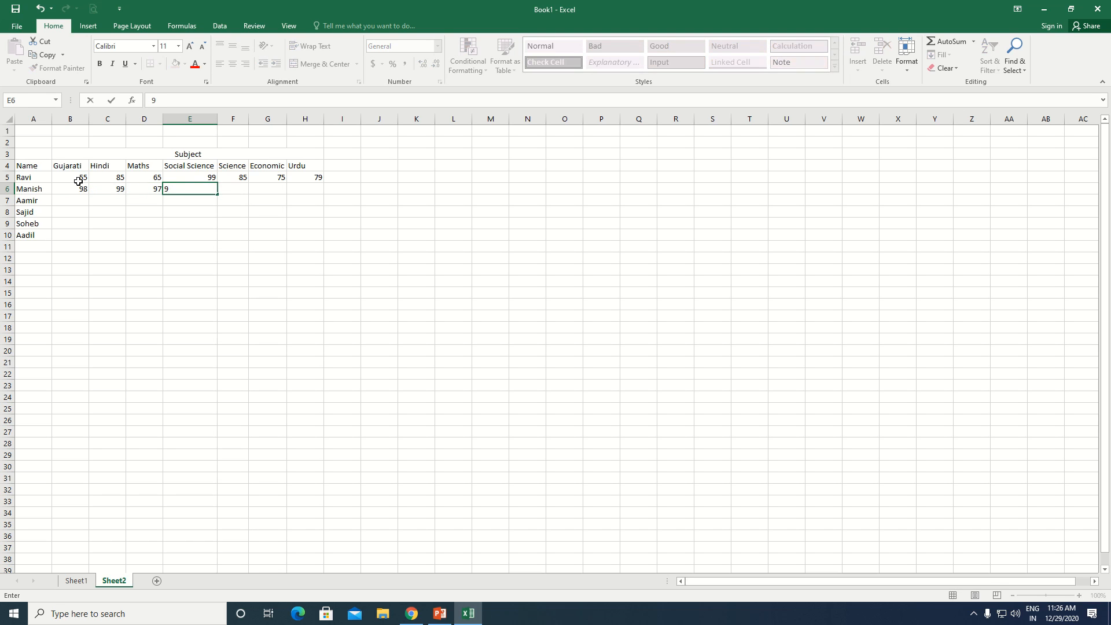
text(5)
key(Tab)
text(96)
key(Tab)
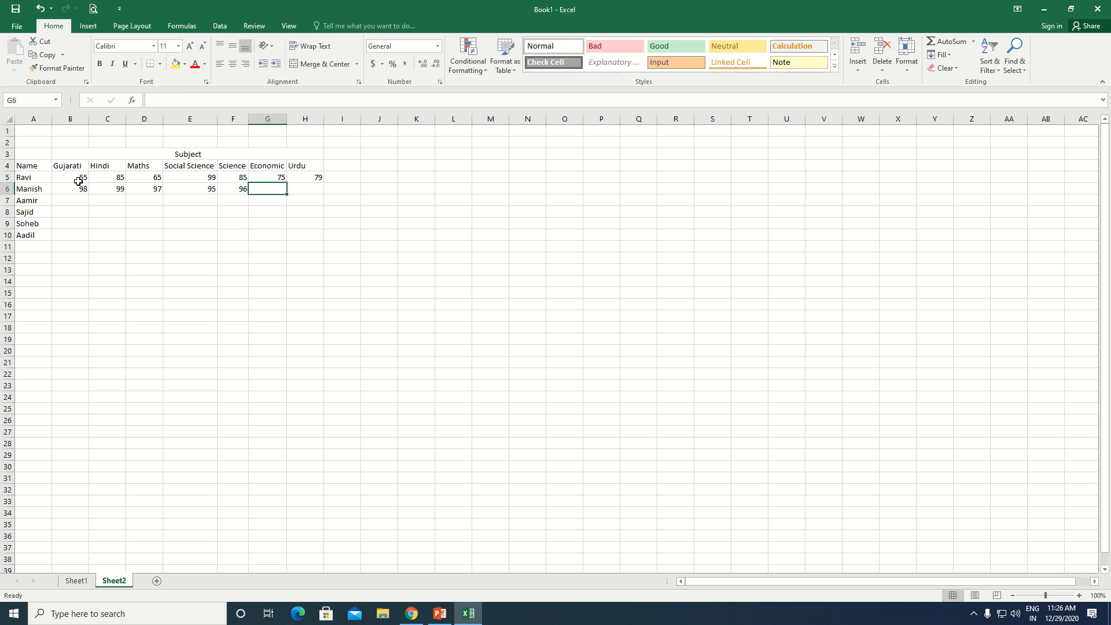
text(99)
key(Tab)
text(9)
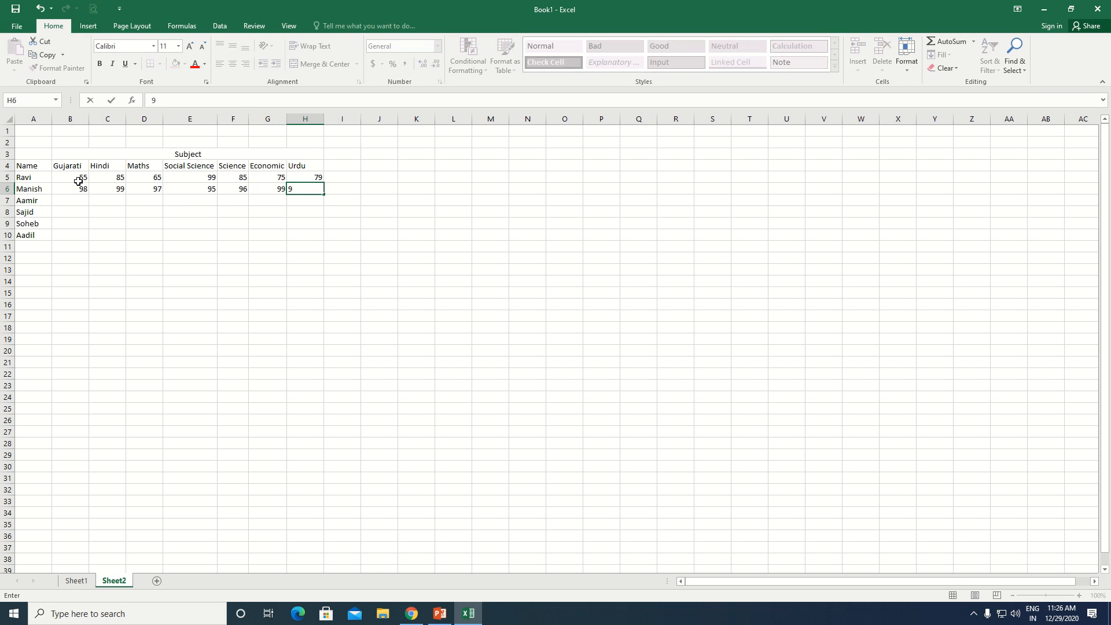
key(Return)
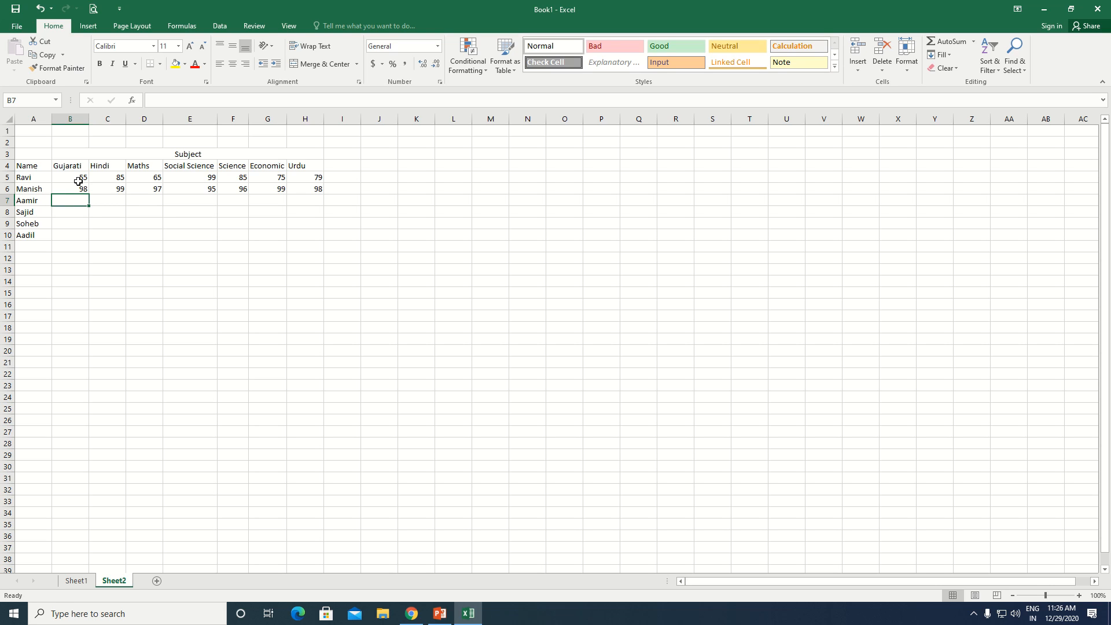
Step: Enter the third student's marks across cells B7 to H7: 98, 55, 55, 65, 66, 55 and 45
text(98)
key(Tab)
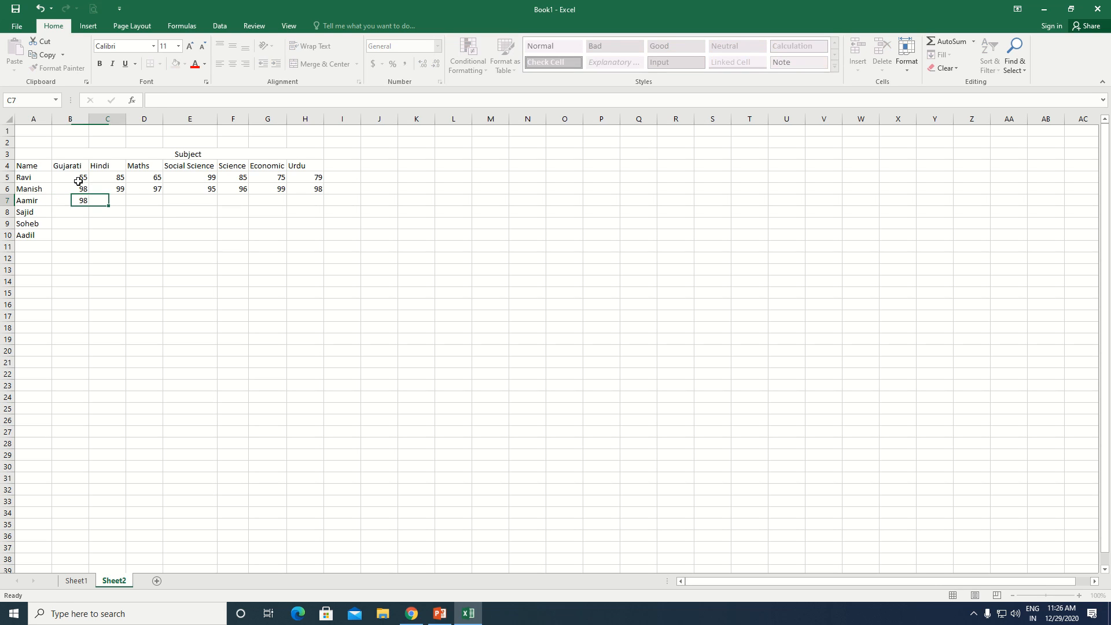
text(55)
key(Tab)
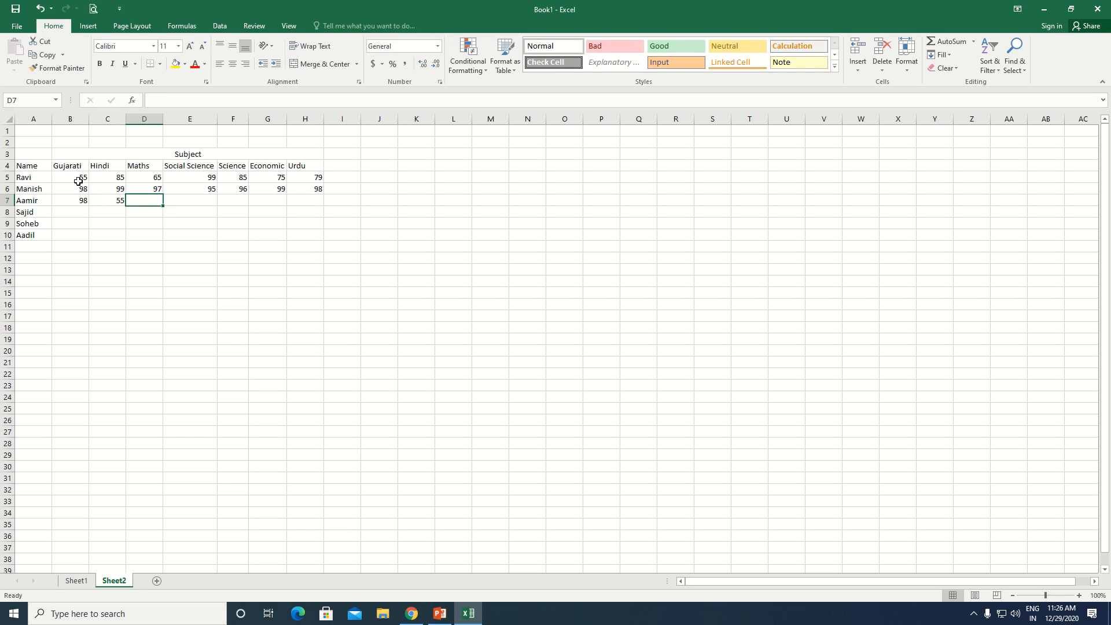
text(55)
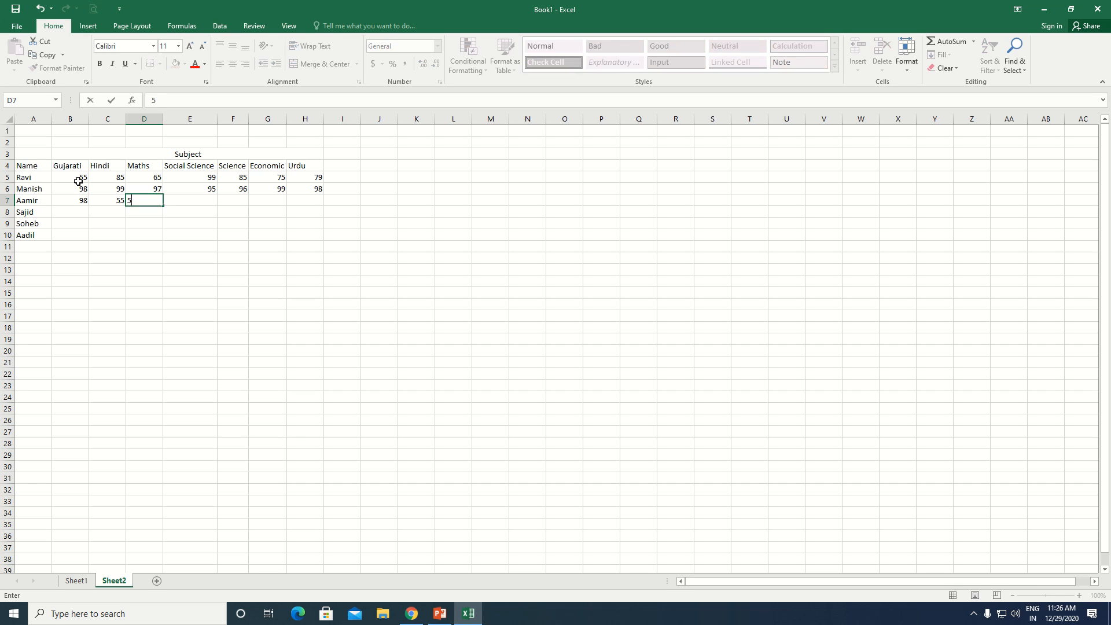
key(Tab)
text(65)
key(Tab)
text(66)
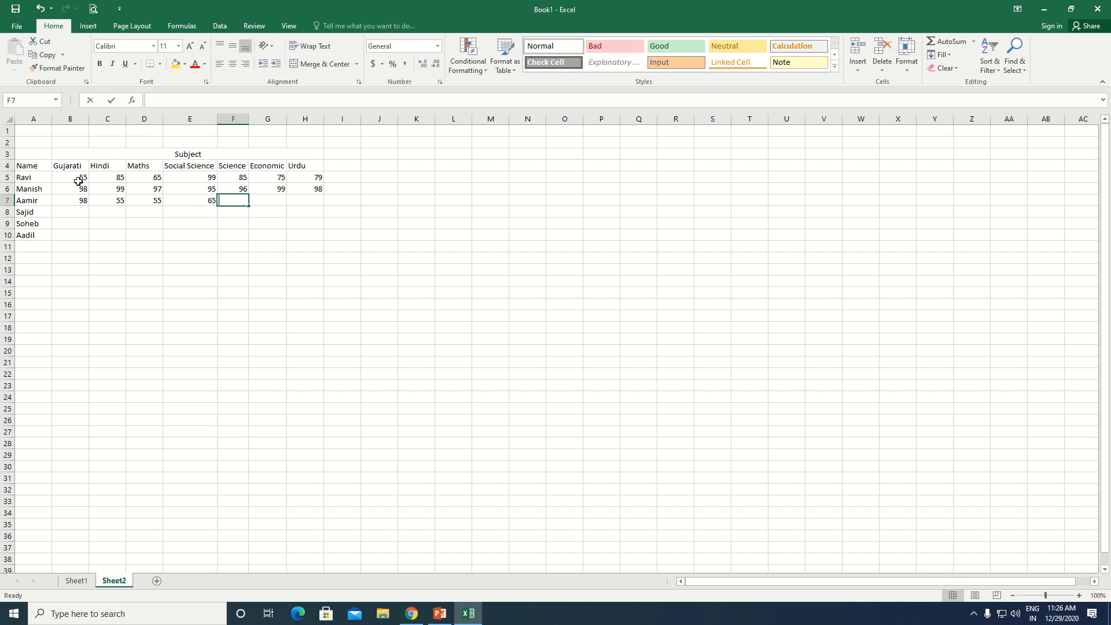
key(Tab)
text(55)
key(Tab)
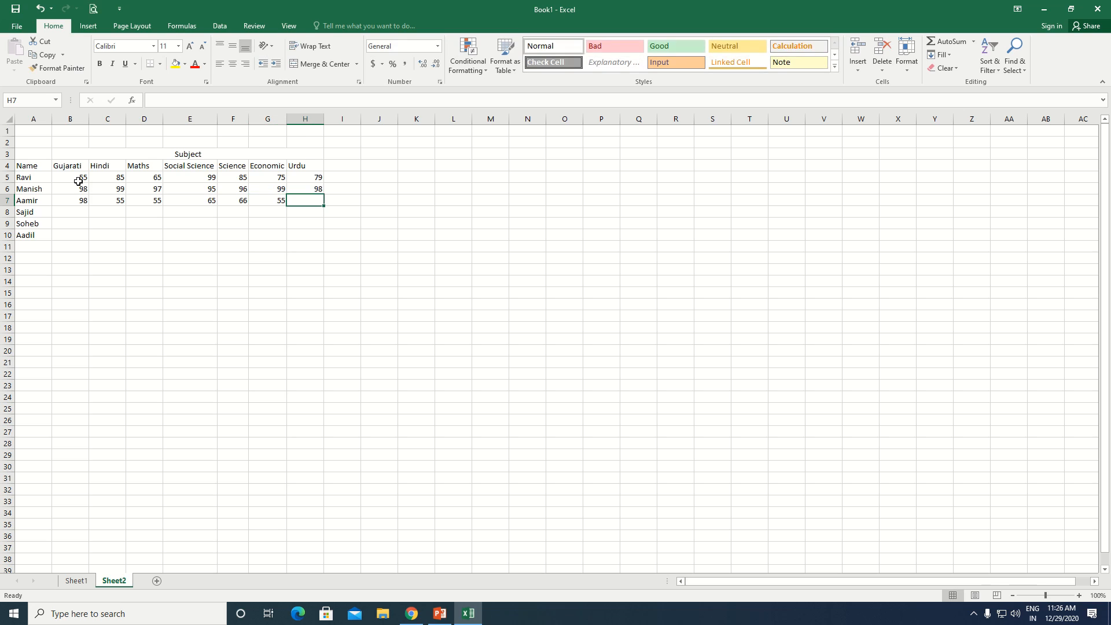
text(45)
key(Return)
Step: Change the third student's Gujarati mark in cell B7 to 65
key(Up)
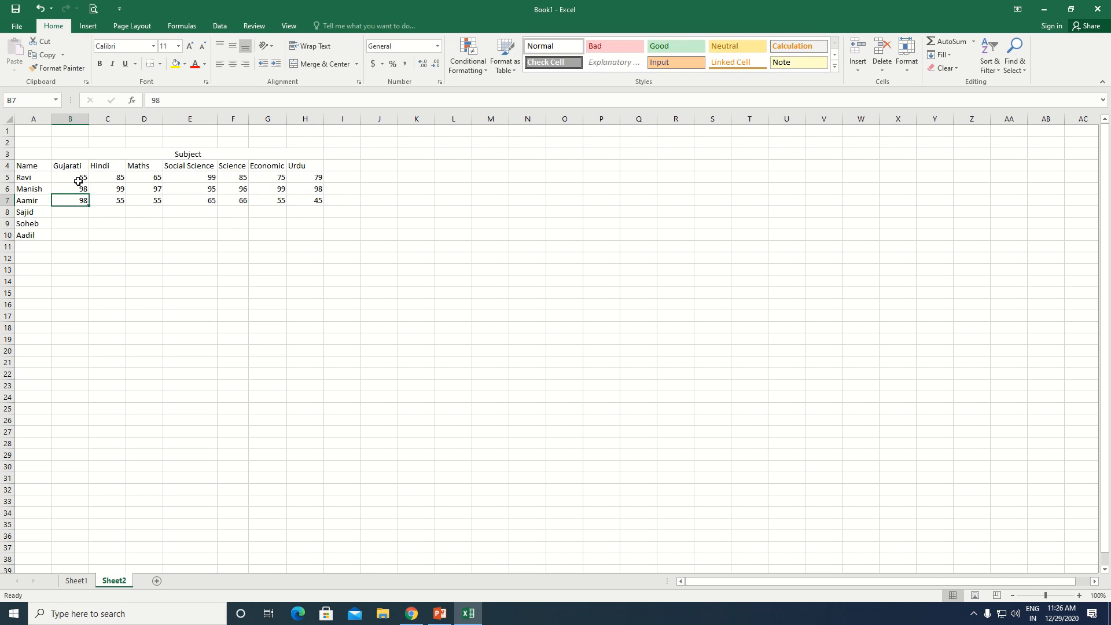
text(65)
key(Return)
Step: Enter the fourth student's first four marks in cells B8 to E8: 25, 65, 55 and 38
text(25)
key(Tab)
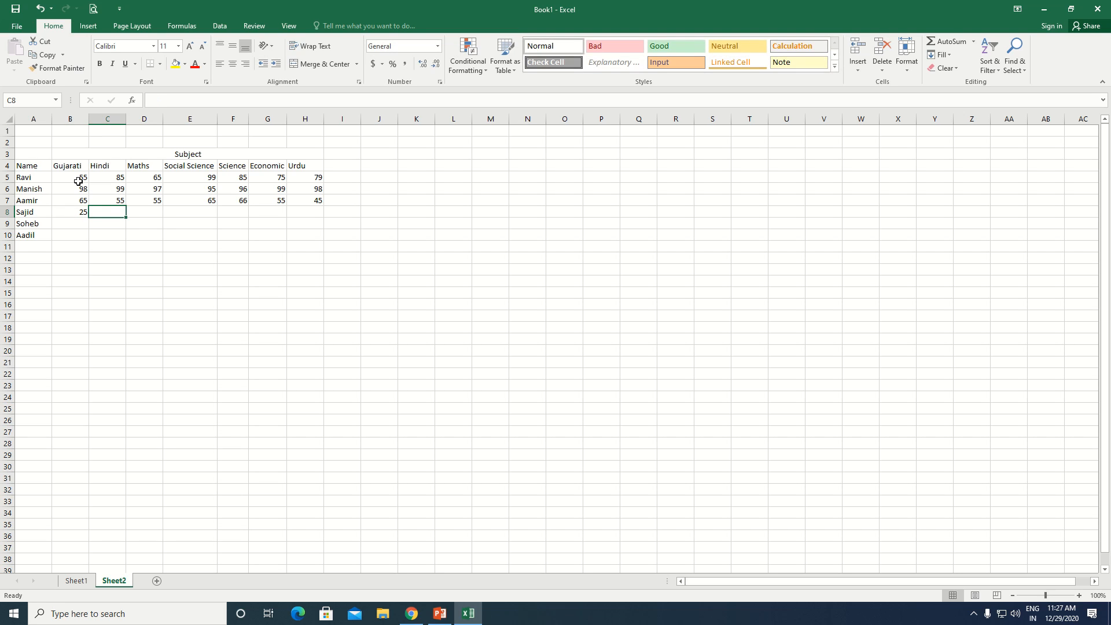
text(85)
key(BackSpace)
key(BackSpace)
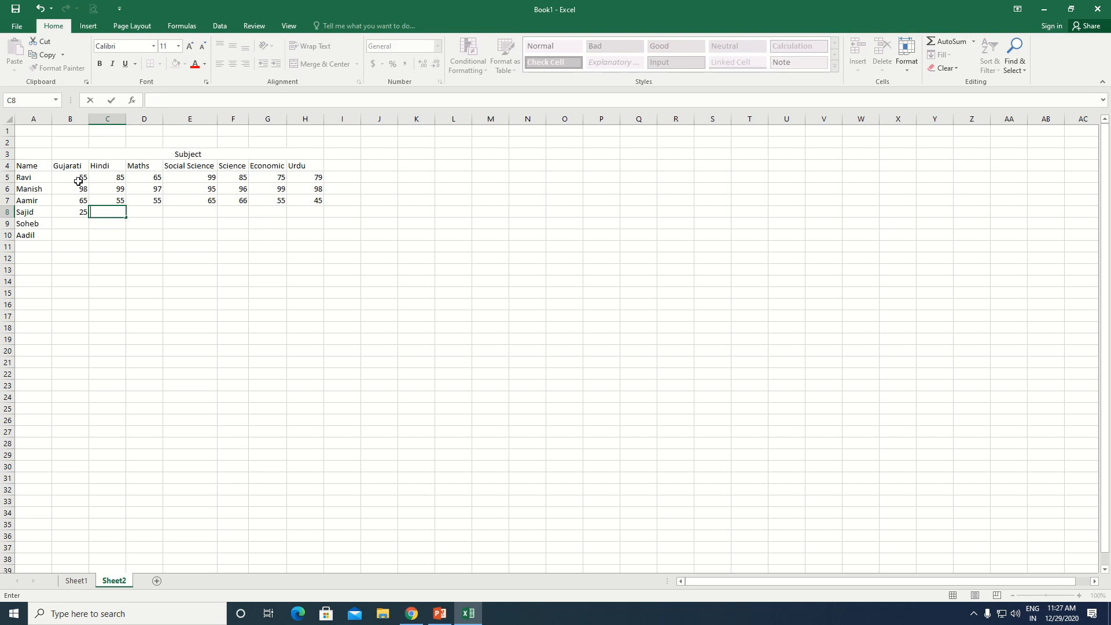
text(65)
key(Tab)
text(55)
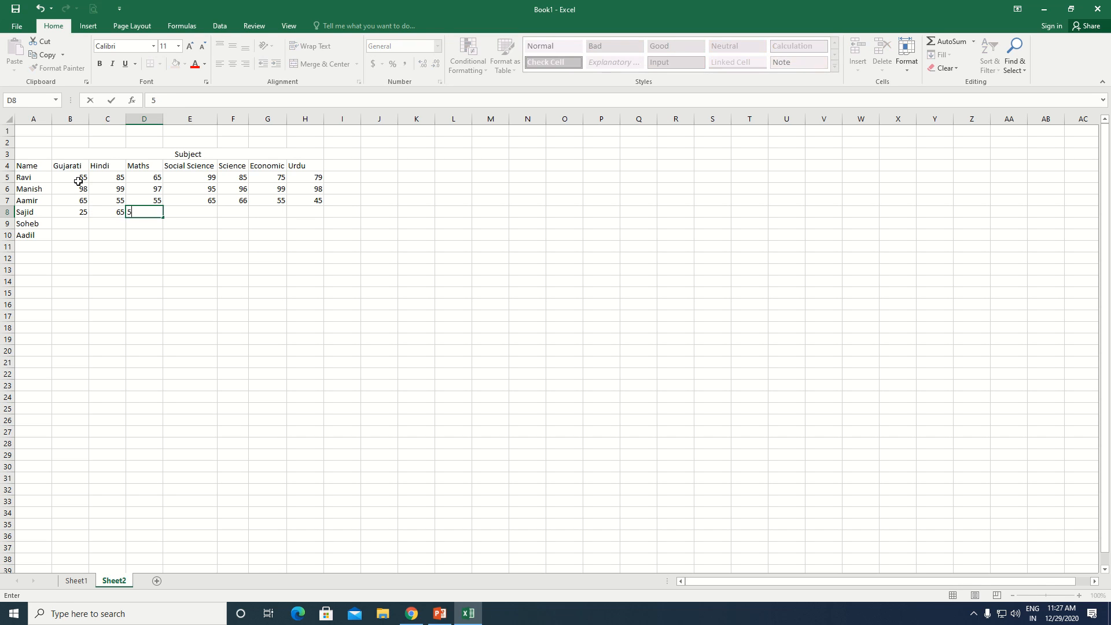
key(Tab)
text(33)
key(Tab)
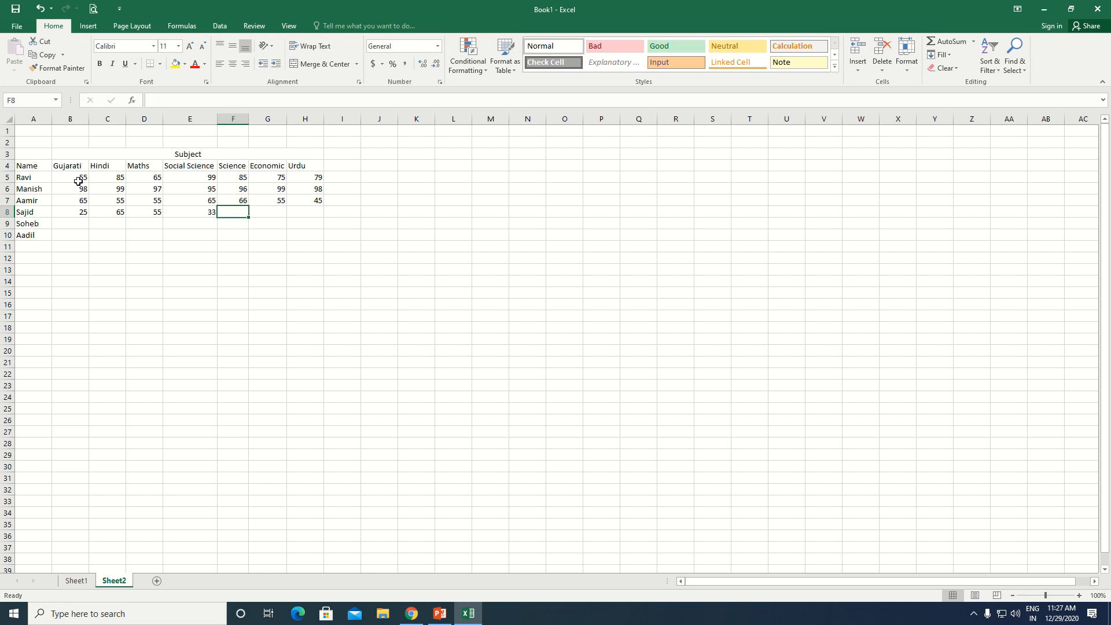
key(shift+Tab)
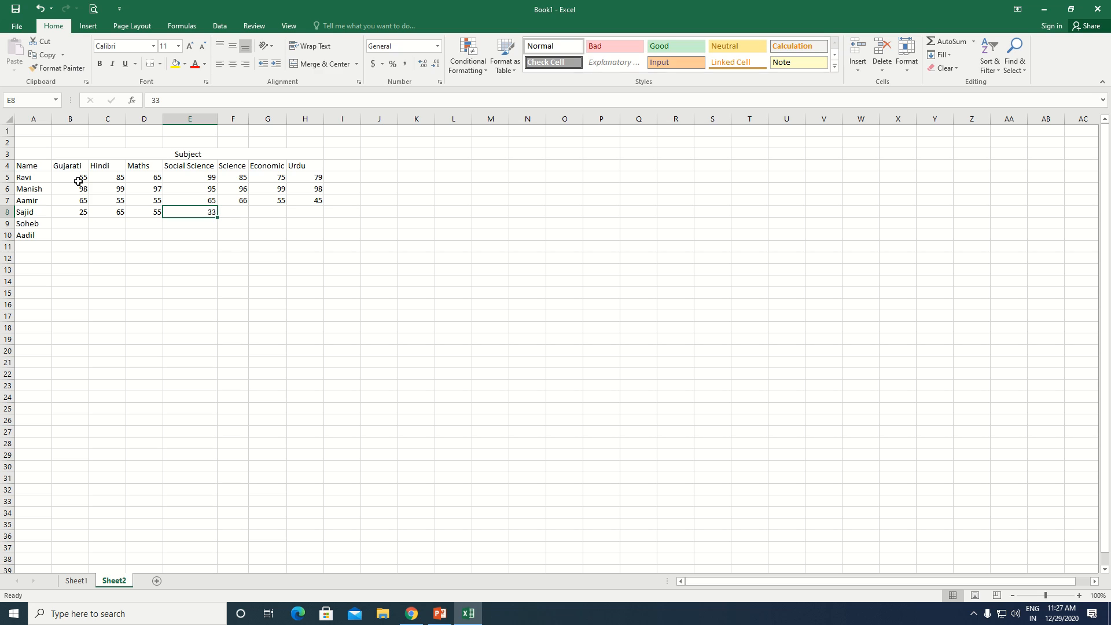
text(3)
key(Tab)
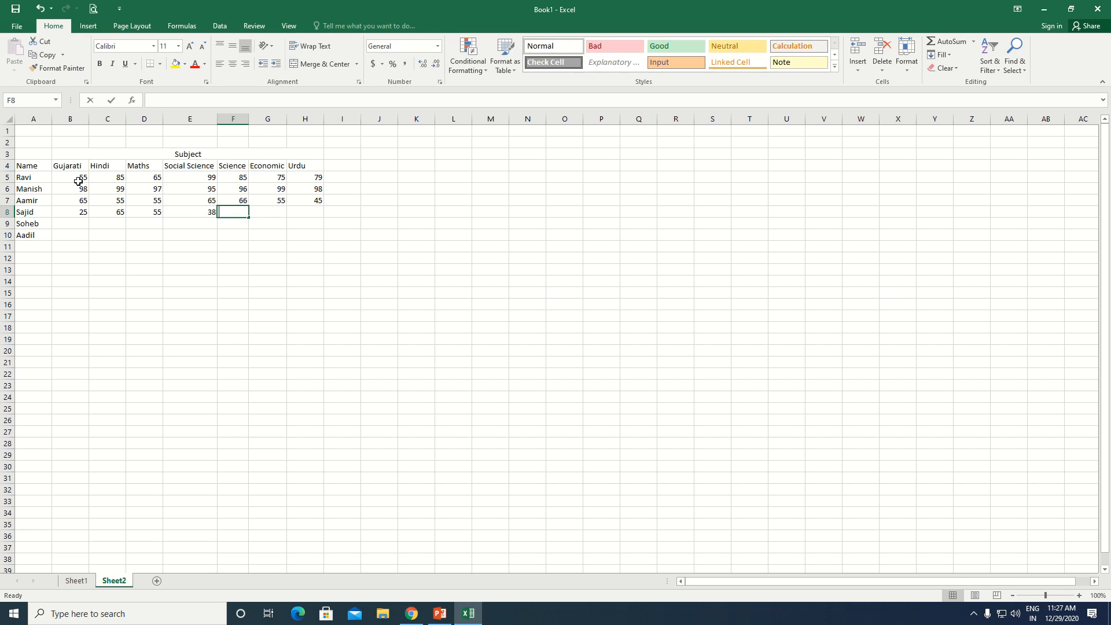
Step: Complete the fourth student's row with 66, 55 and 44 in cells F8 to H8
text(66)
key(Tab)
text(55)
key(Tab)
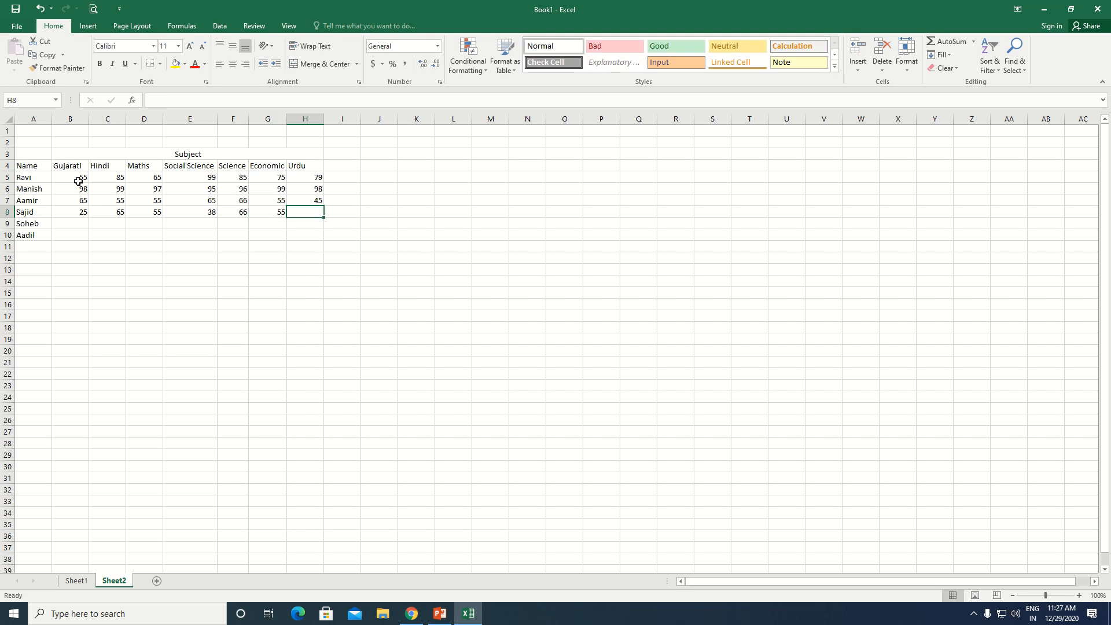
text(44)
key(Tab)
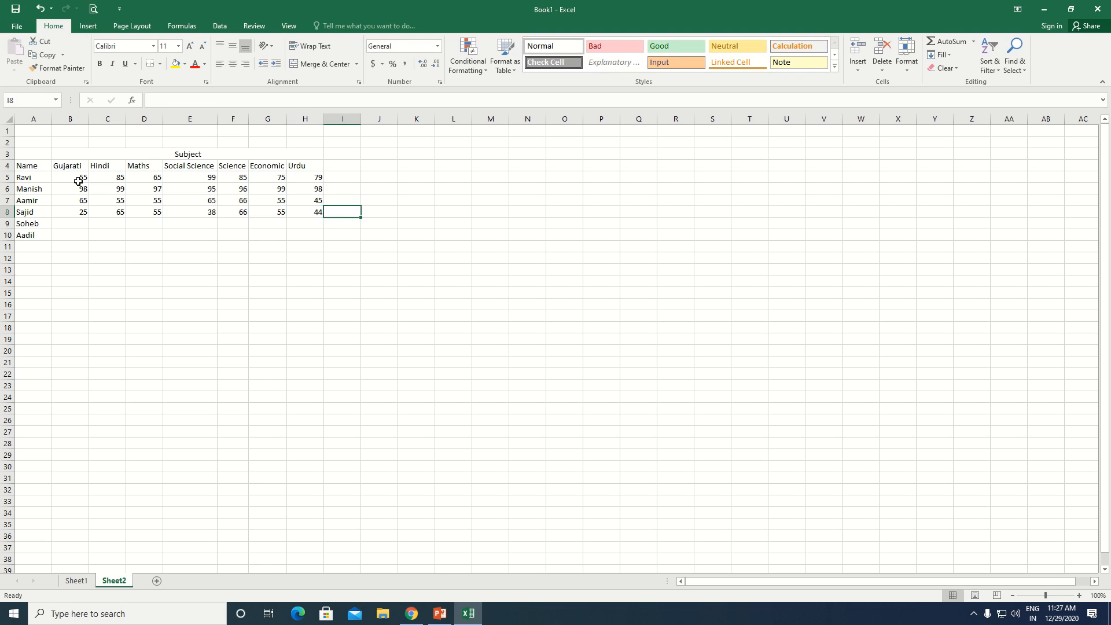
Step: Enter 44 as the fifth student's Gujarati mark in cell B9
key(Left)
key(Left)
key(Left)
key(Left)
key(Left)
key(Left)
key(Down)
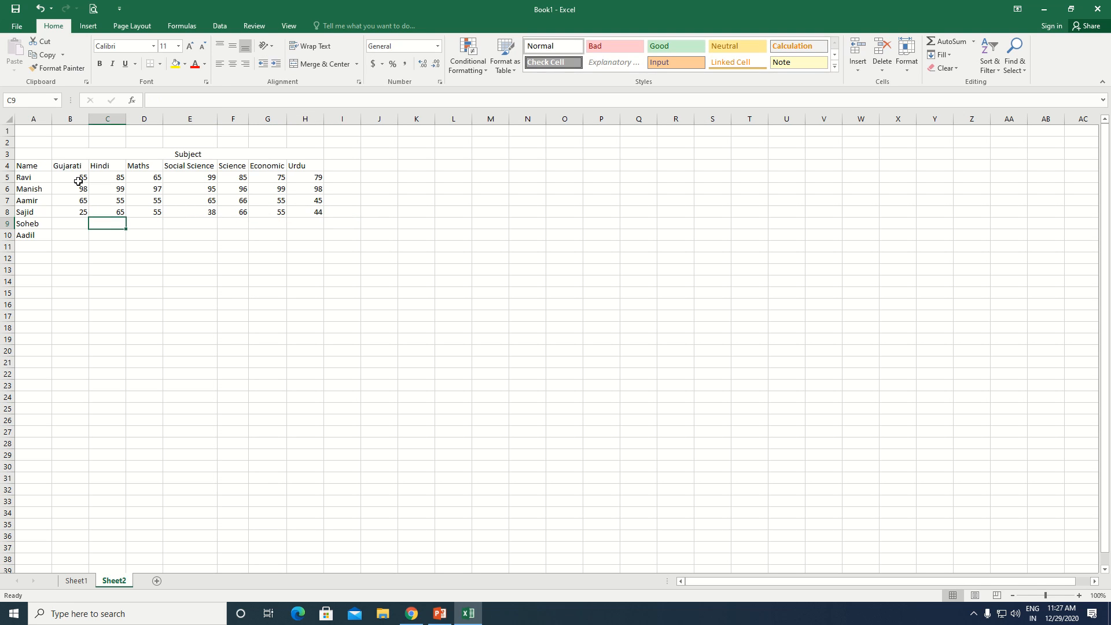
key(Left)
text(4)
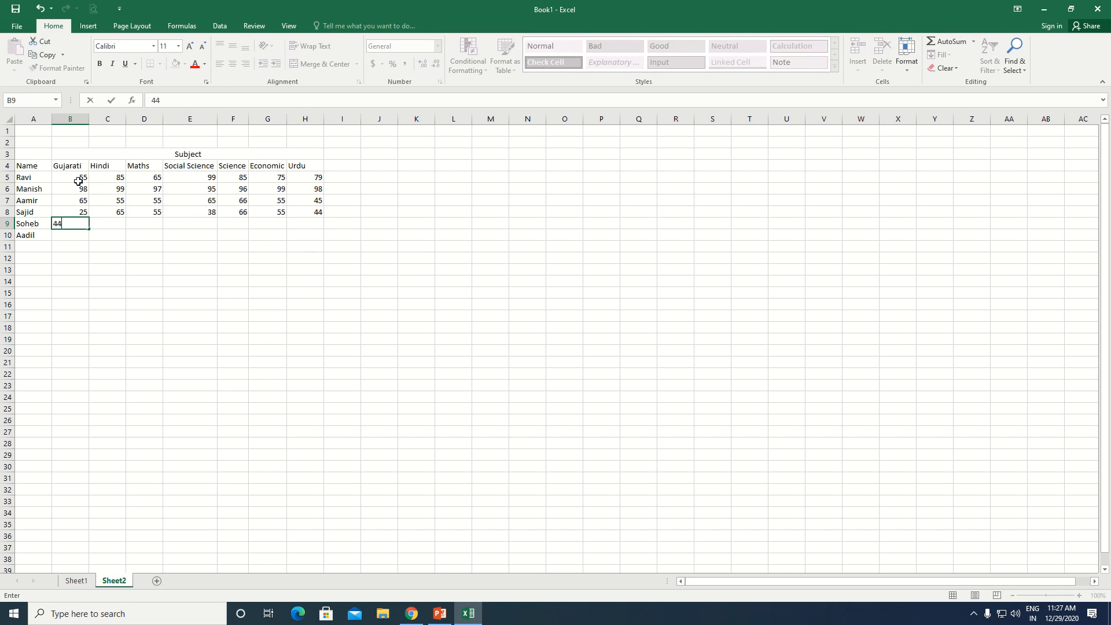
mouse_move(353, 3)
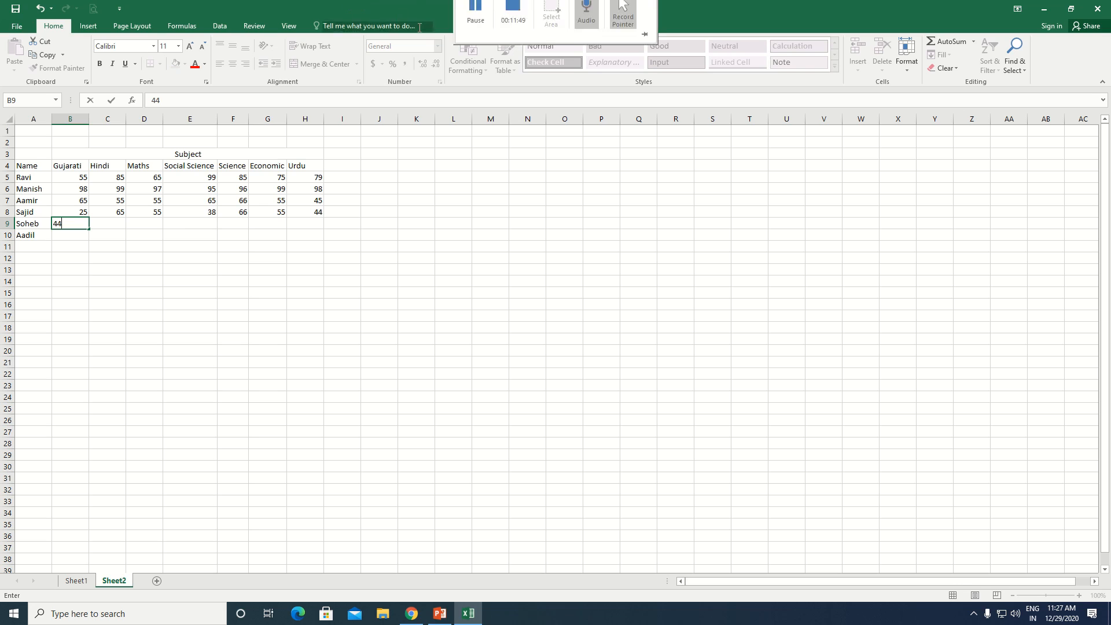
click(480, 22)
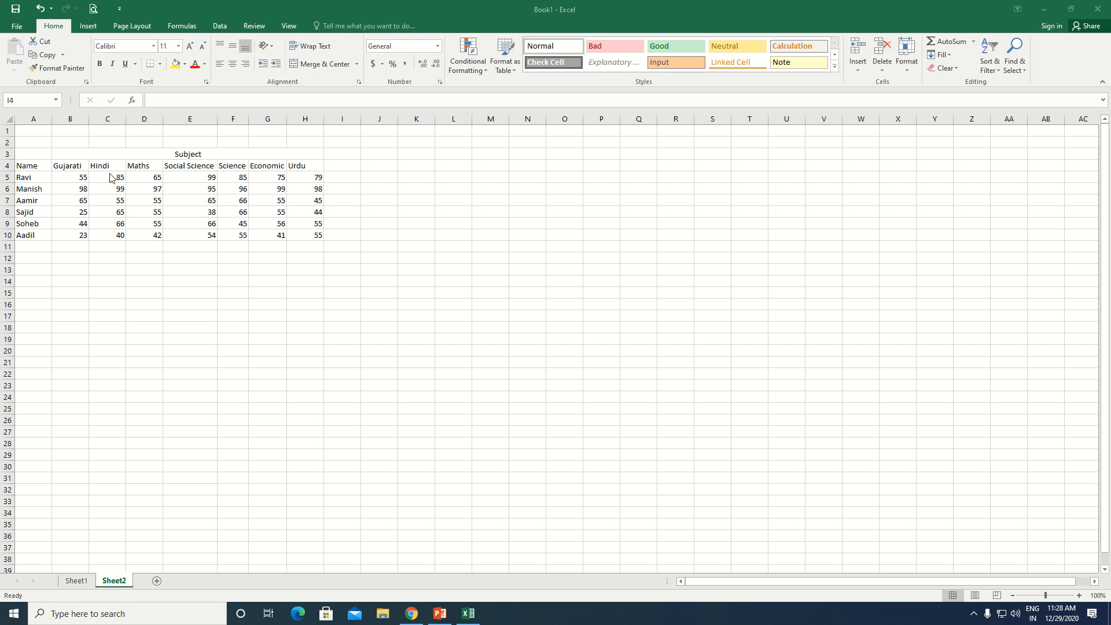
click(124, 258)
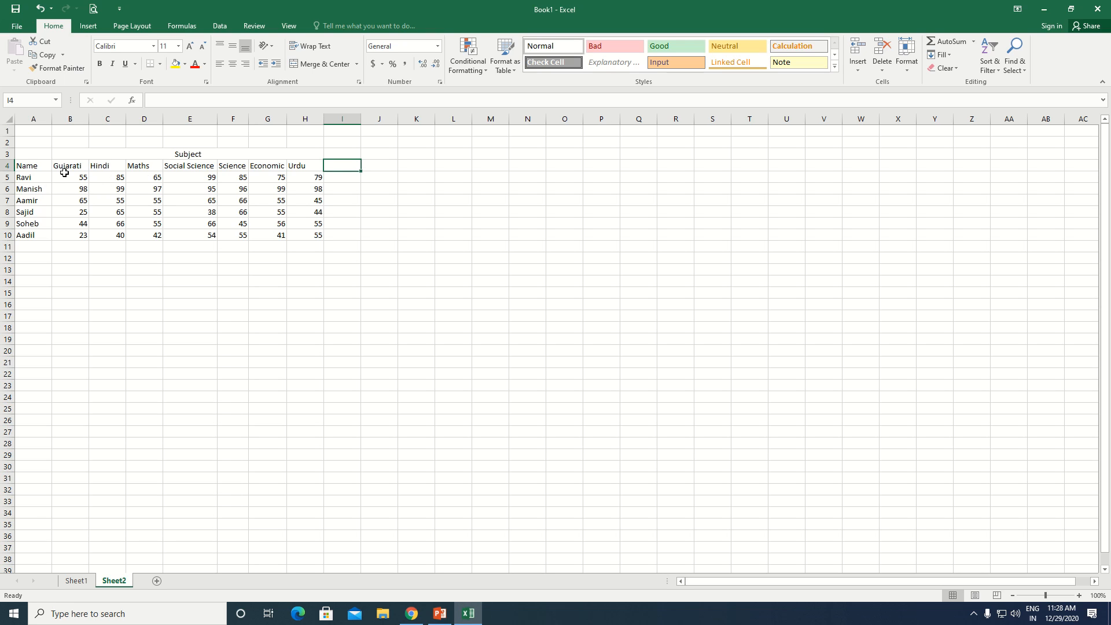
Step: Merge and center cells A1 to H2 above the table and enter the title STD 12
drag(31, 129, 305, 141)
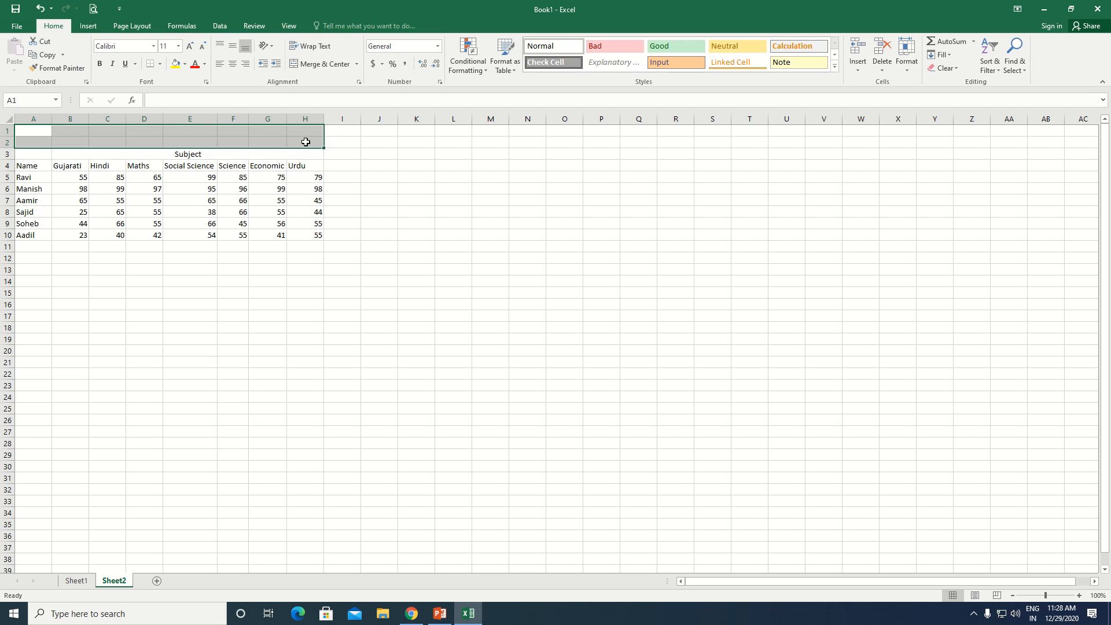
click(336, 66)
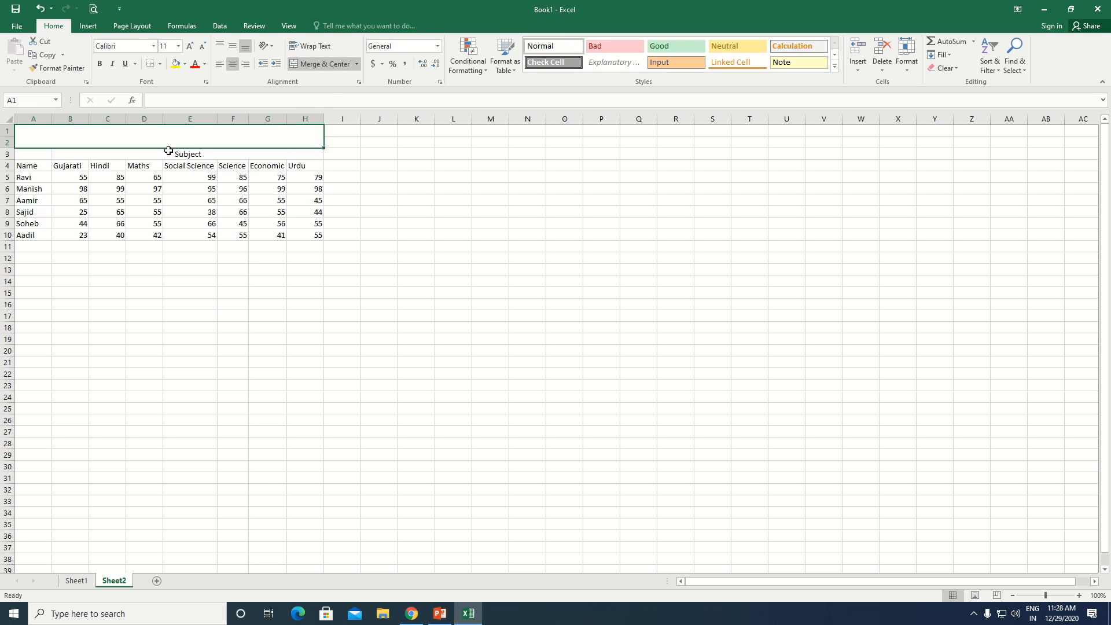
click(214, 199)
click(201, 142)
text(S)
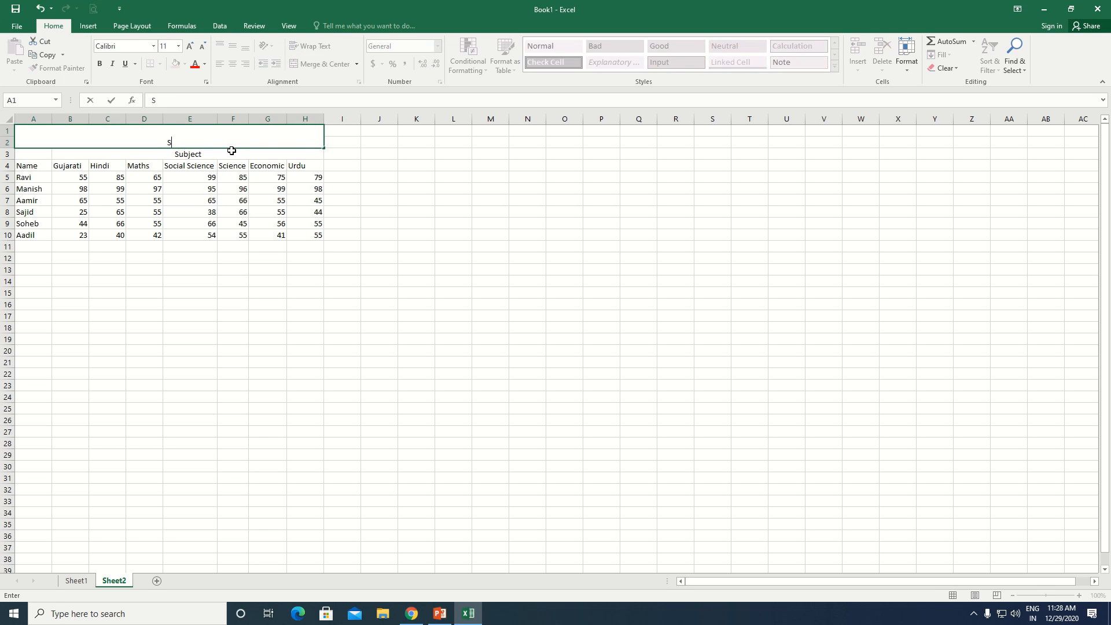
text(TD 12)
key(Return)
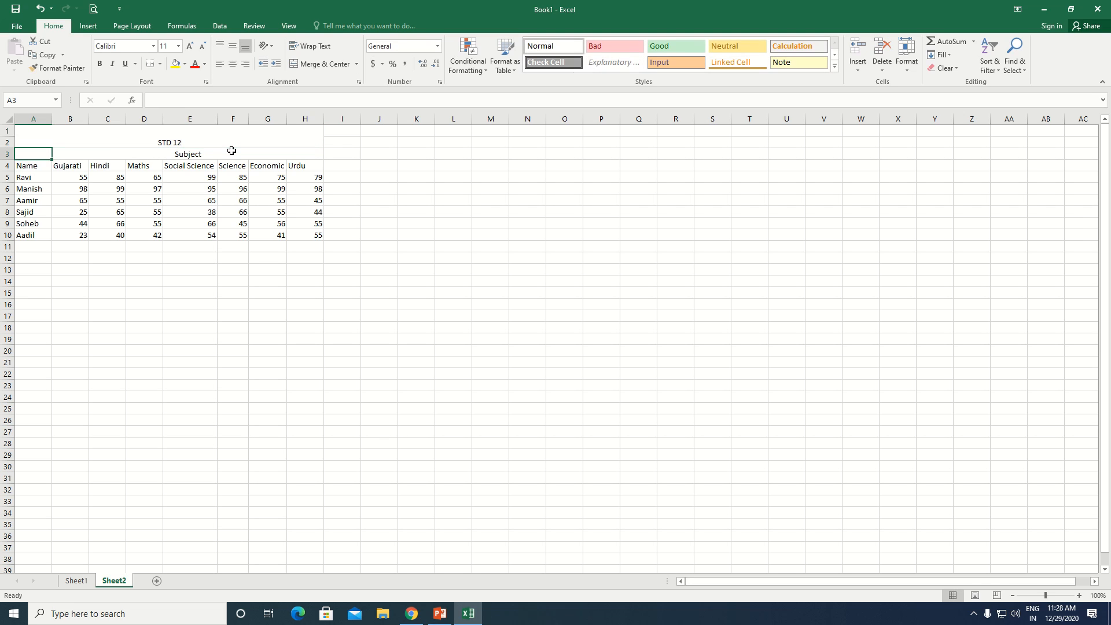
Step: Center the STD 12 title vertically in its merged cell and enlarge its font by four size steps
click(231, 145)
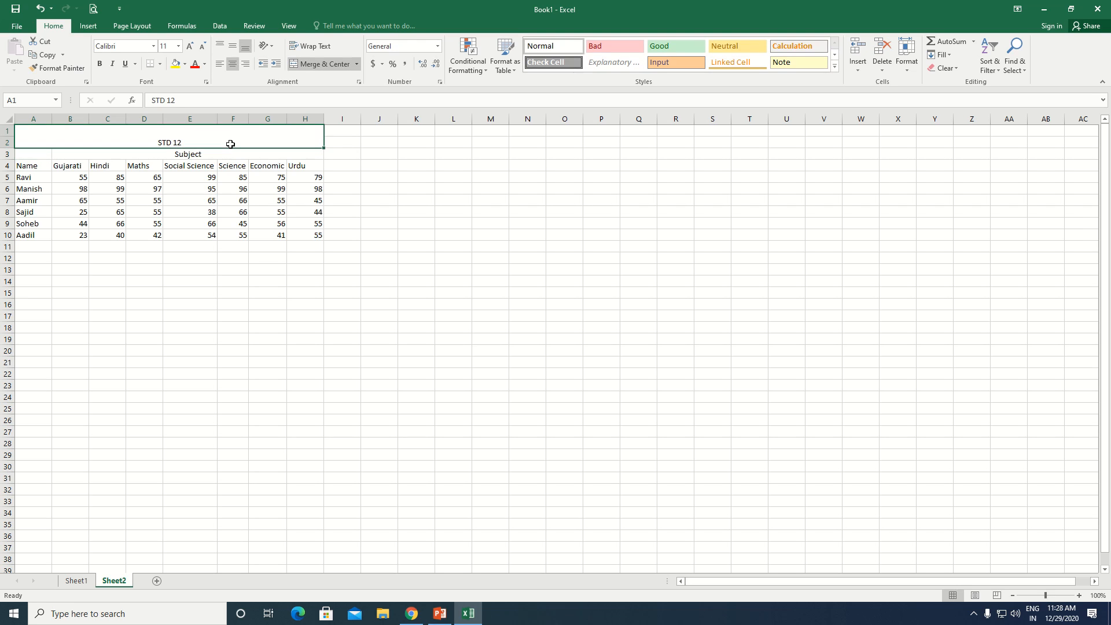
click(232, 46)
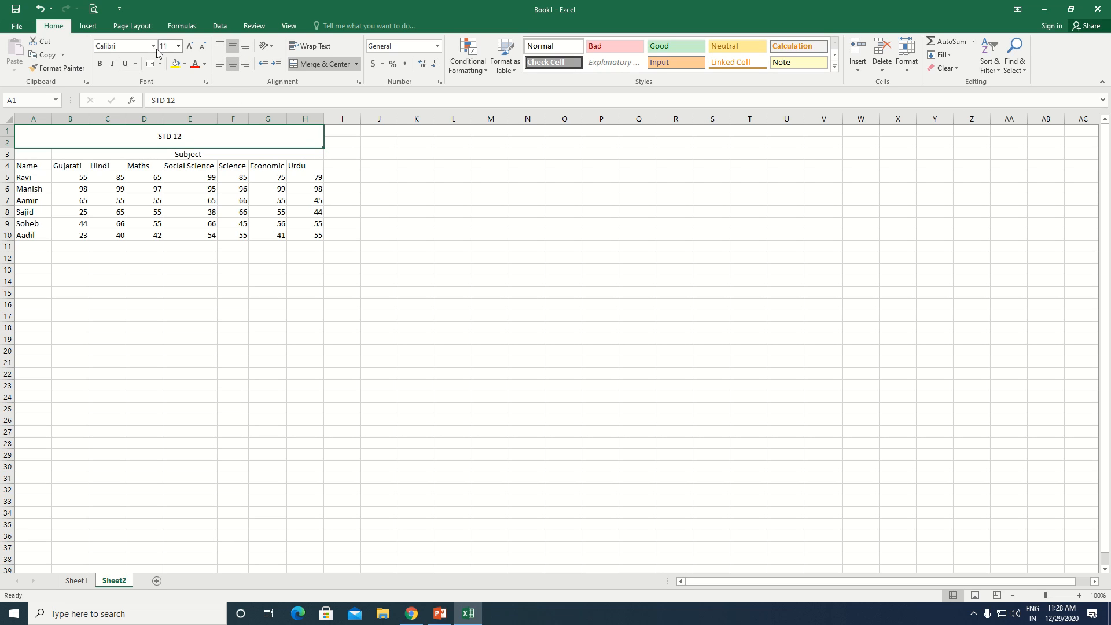
click(192, 45)
click(192, 45)
click(192, 45)
click(192, 44)
click(346, 197)
click(372, 304)
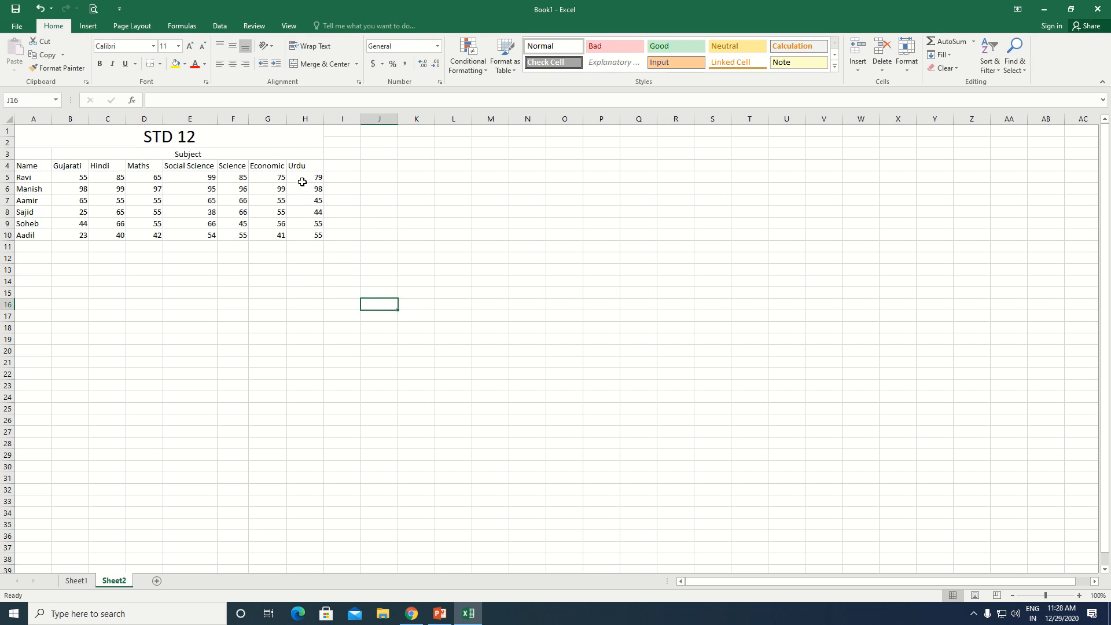
Step: Add the column heading Total in cell I4, beside the Urdu heading
click(343, 166)
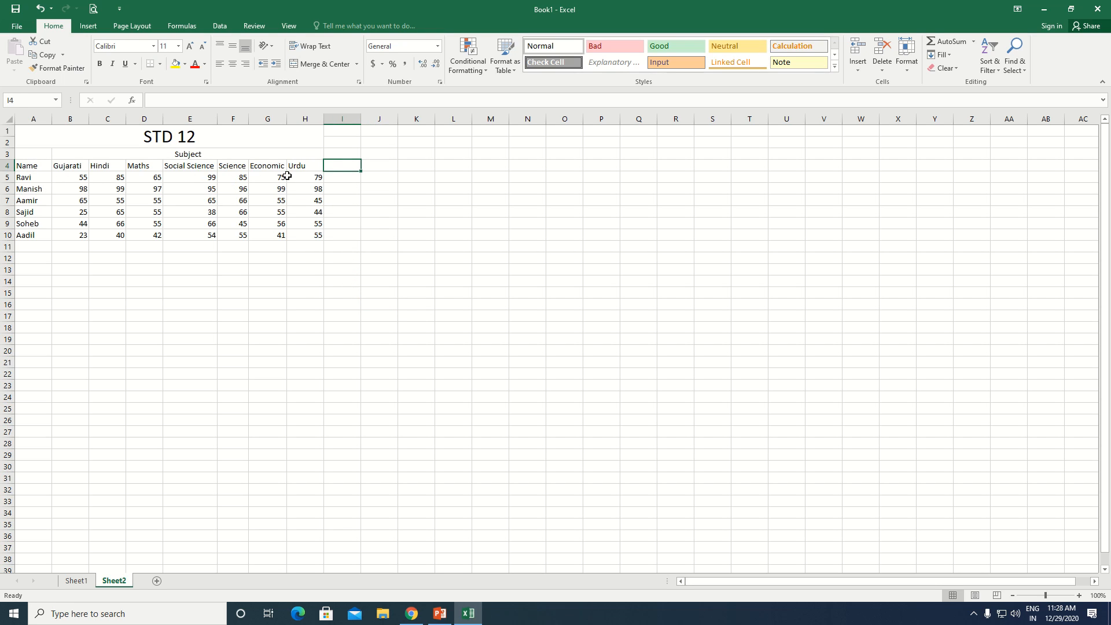
click(355, 188)
click(349, 166)
text(Total)
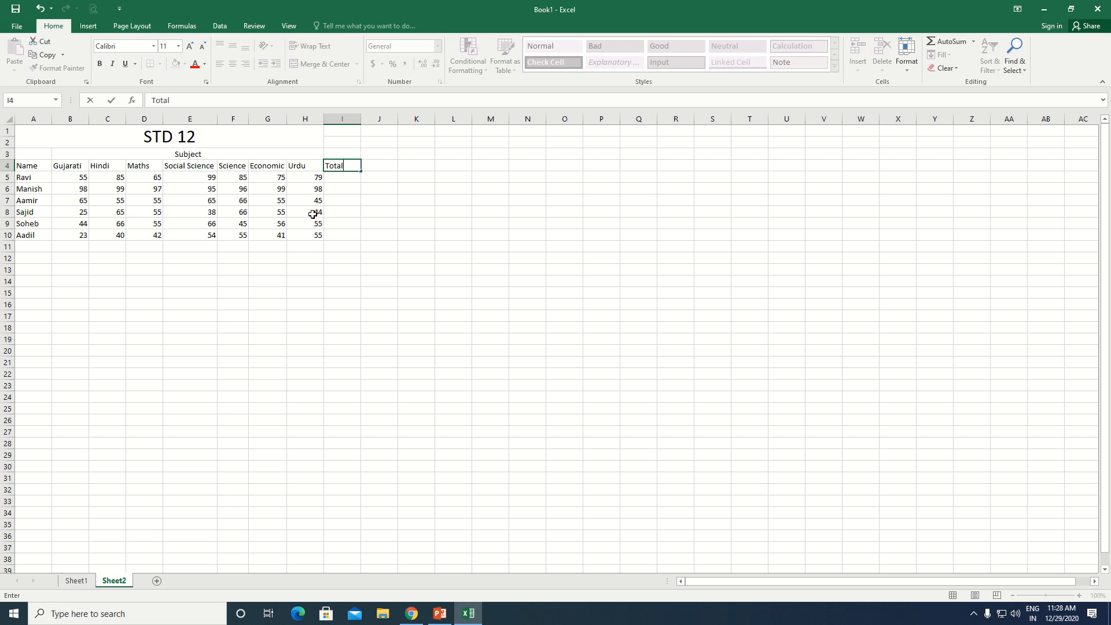
key(Return)
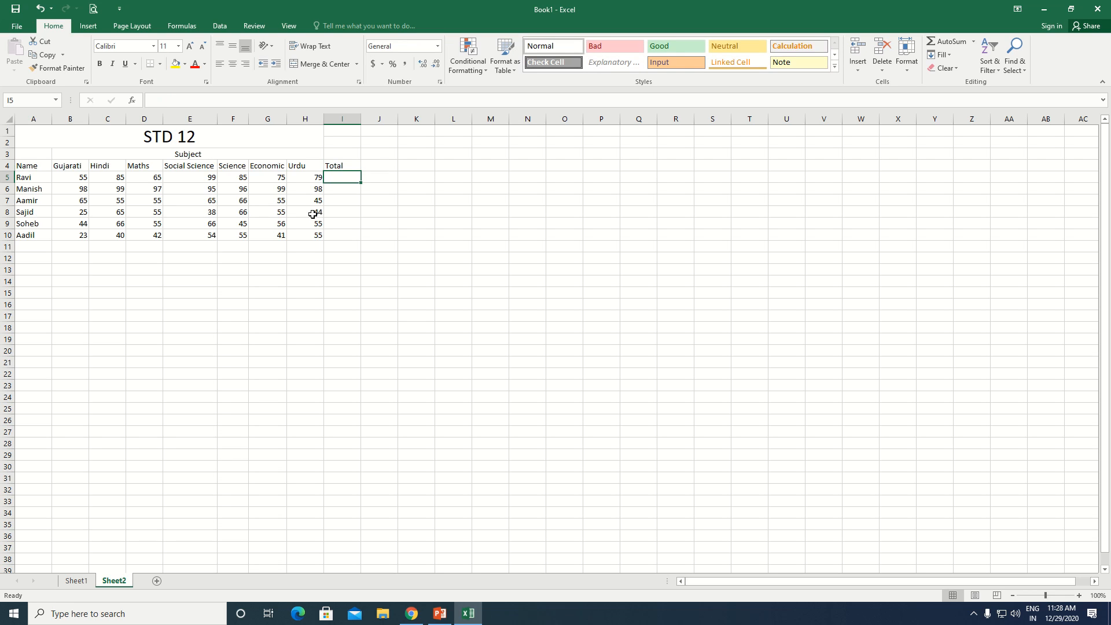
click(264, 317)
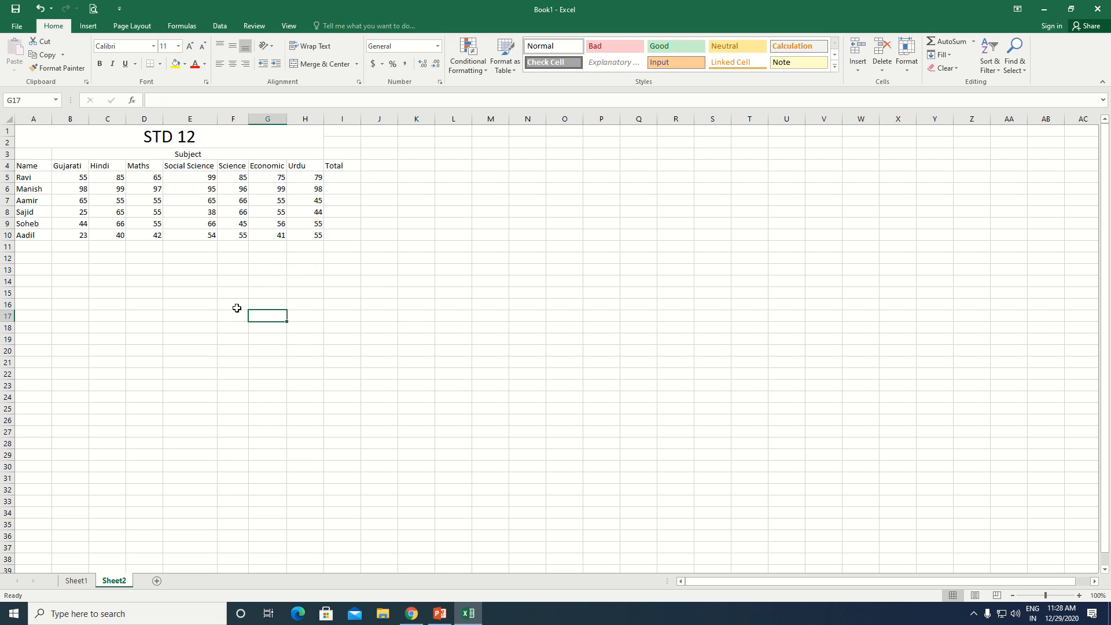
Step: Examine the first student's marks in cells B5 to H5 and the cells under the Total heading
click(75, 179)
drag(75, 180, 318, 177)
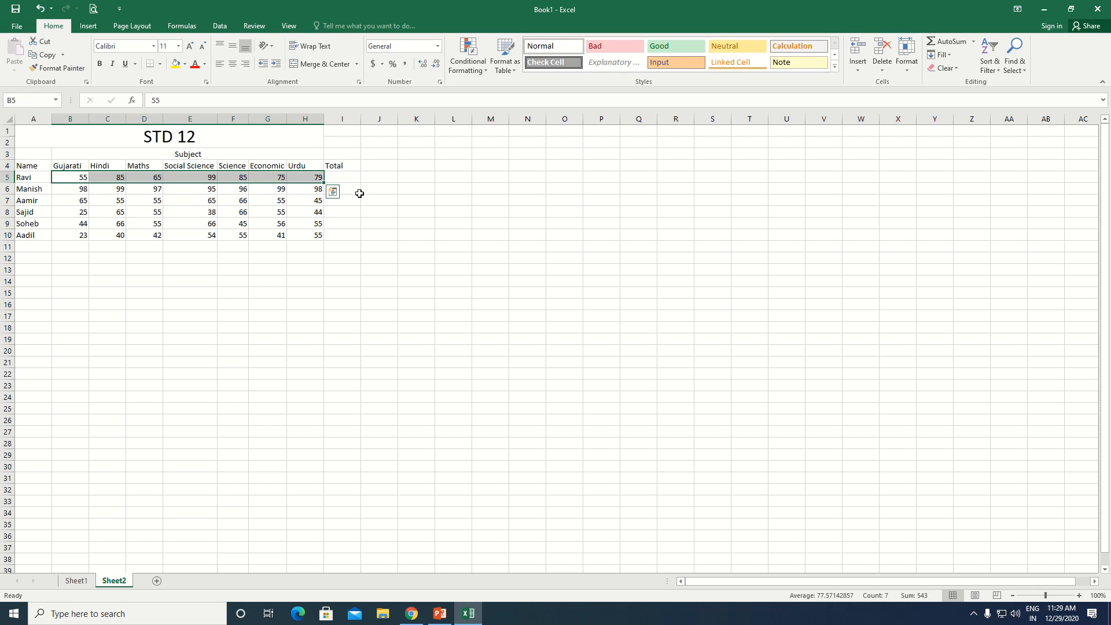
click(127, 316)
drag(70, 177, 307, 177)
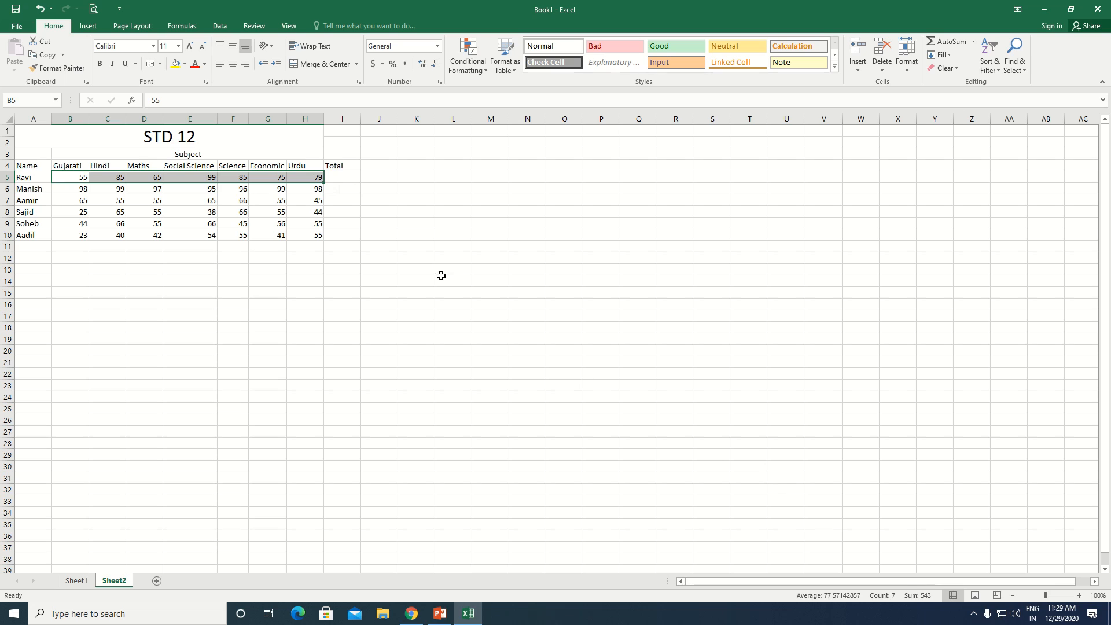
click(347, 175)
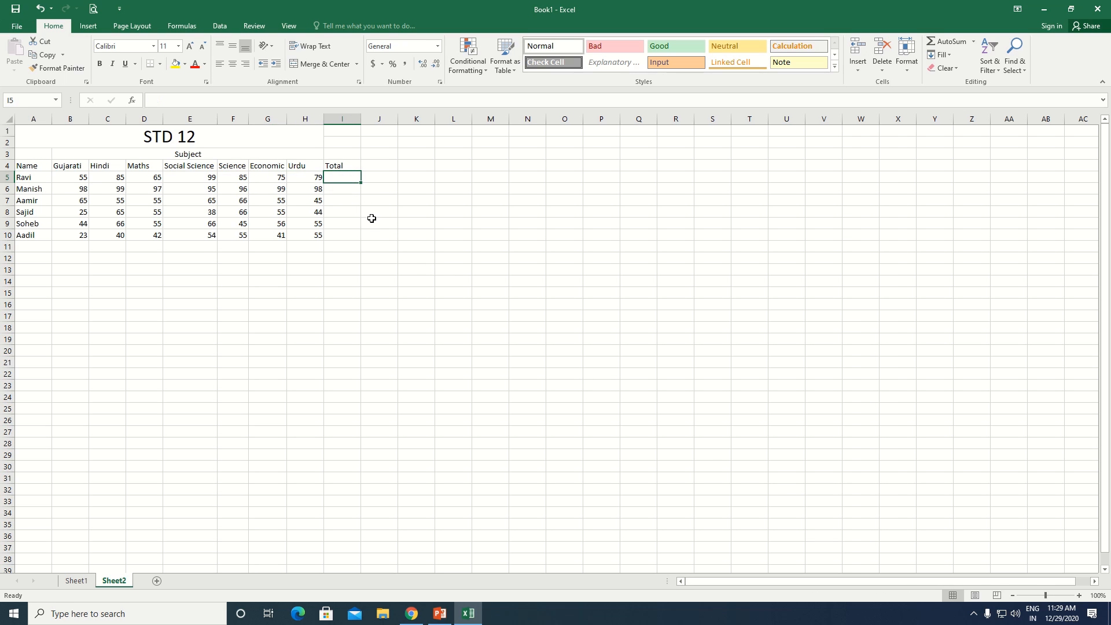
click(340, 212)
click(339, 176)
click(342, 209)
click(343, 177)
click(387, 329)
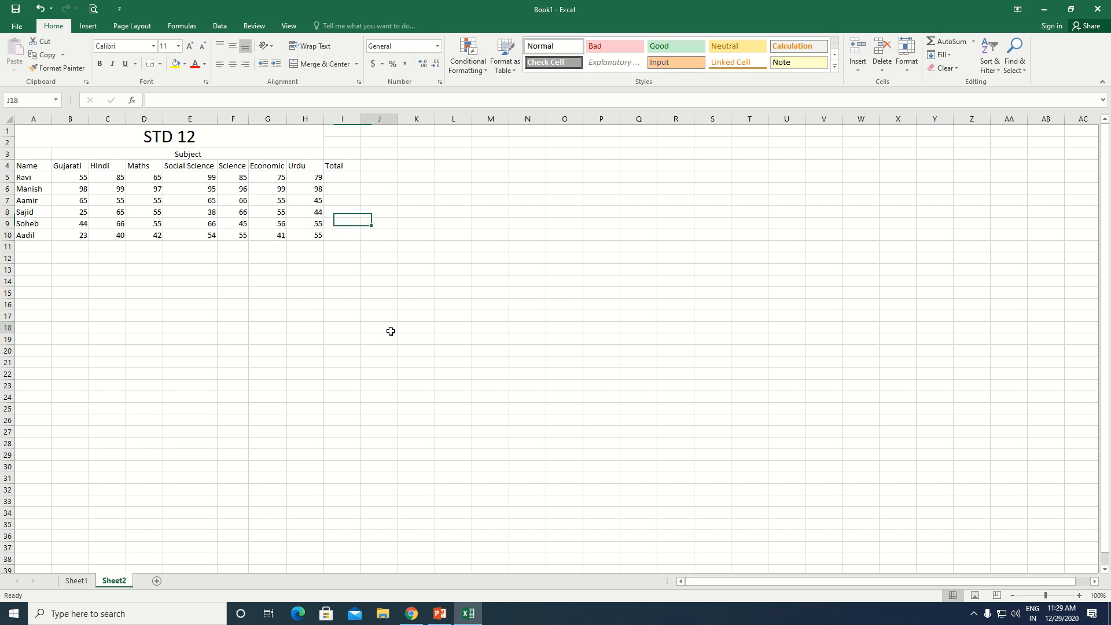
Step: Total the first student's marks in B5 to H5 with AutoSum's Sum function and check the formula in I5
drag(71, 178, 310, 182)
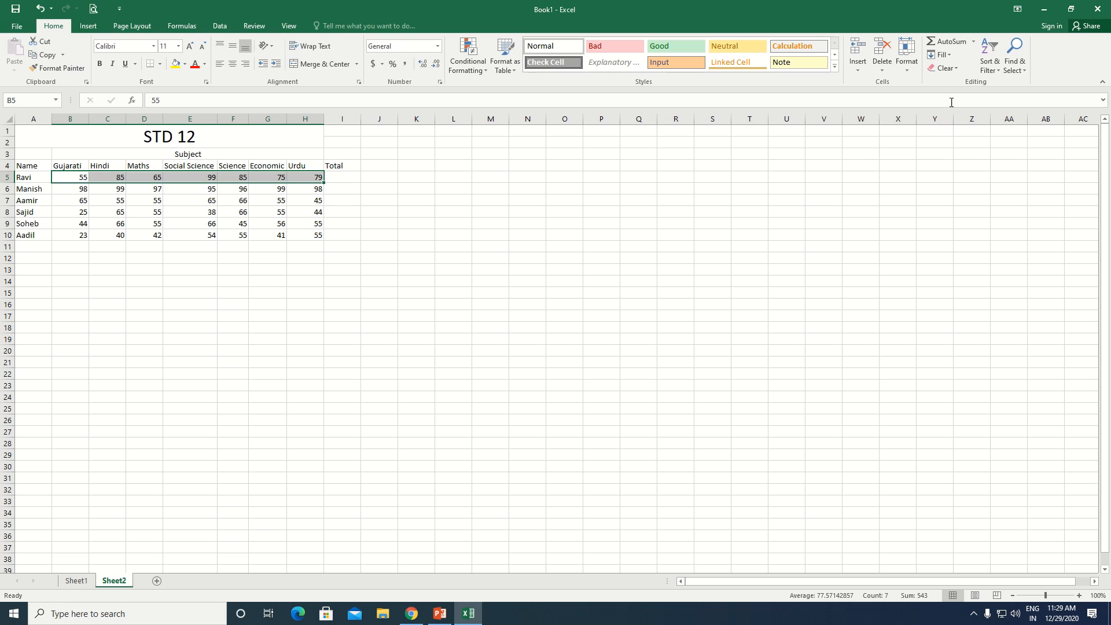
click(975, 42)
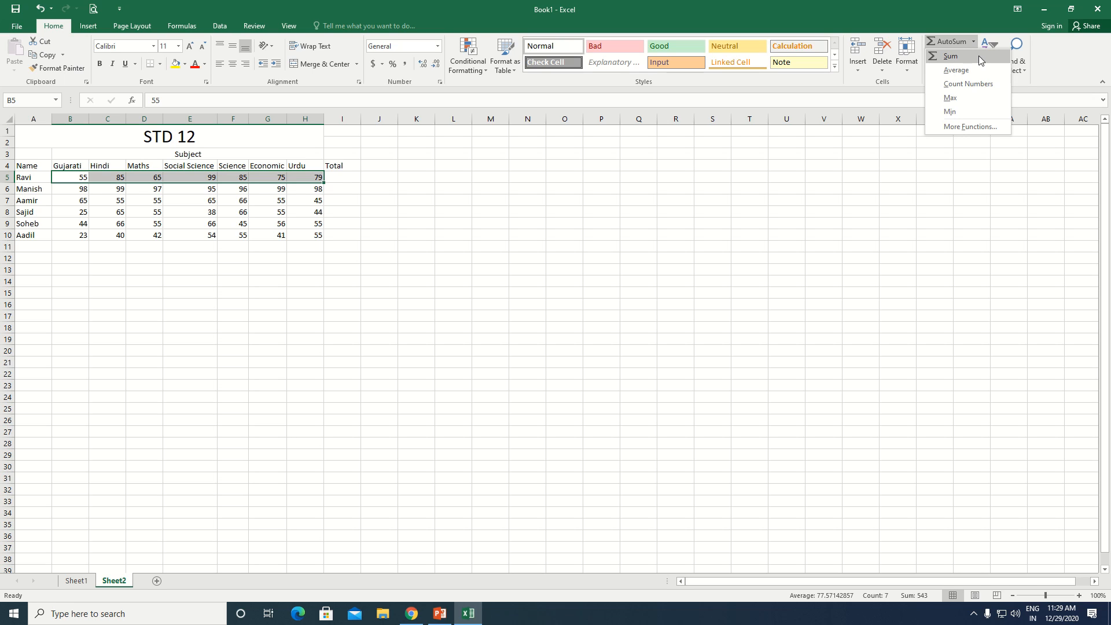
click(978, 56)
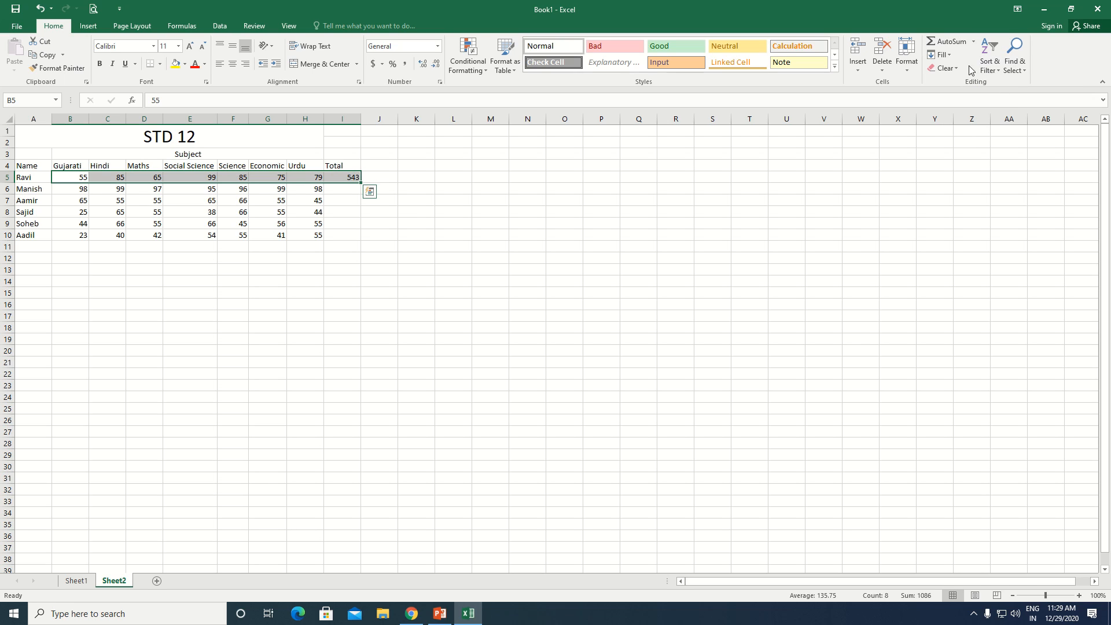
click(383, 235)
click(351, 178)
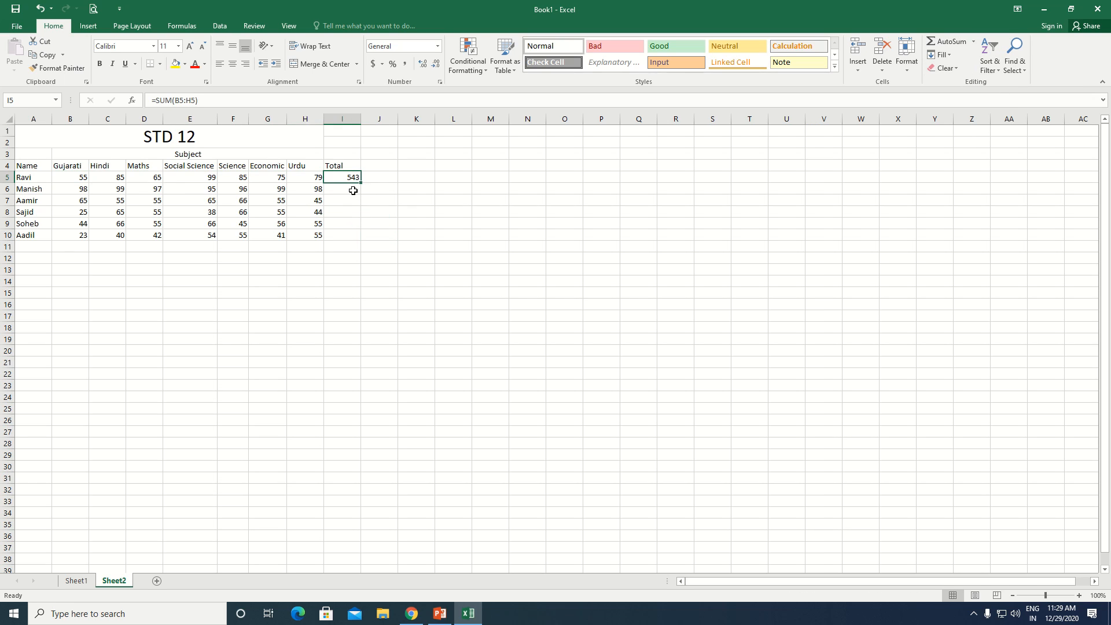
click(356, 235)
Step: Delete the total from cell I5 and select the cell again
click(346, 177)
click(349, 197)
click(347, 179)
key(Delete)
click(388, 235)
click(339, 178)
Step: Open Notepad through the Windows Run dialog by entering notepad
key(super+r)
text(no)
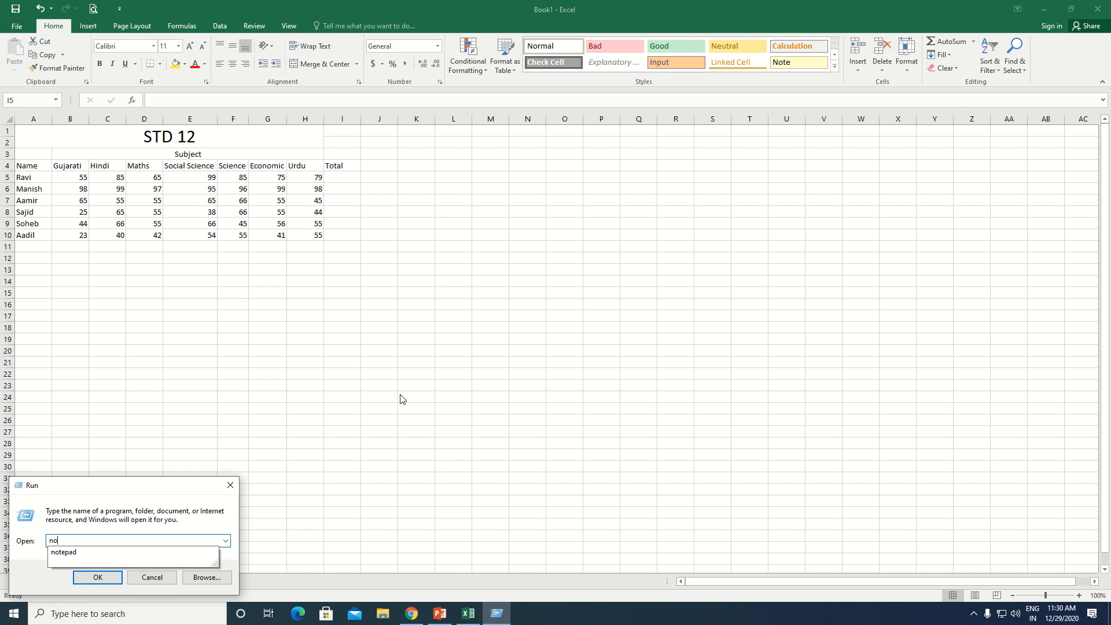
text(tepad)
key(Return)
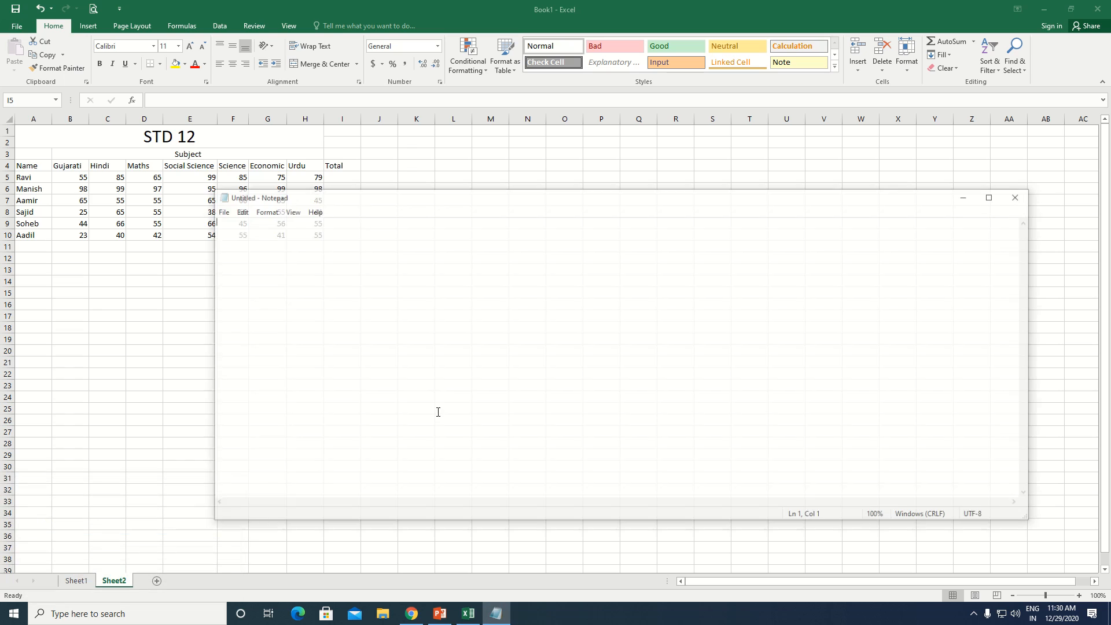
Step: Set Notepad's text font to Bold style at size 20
click(238, 210)
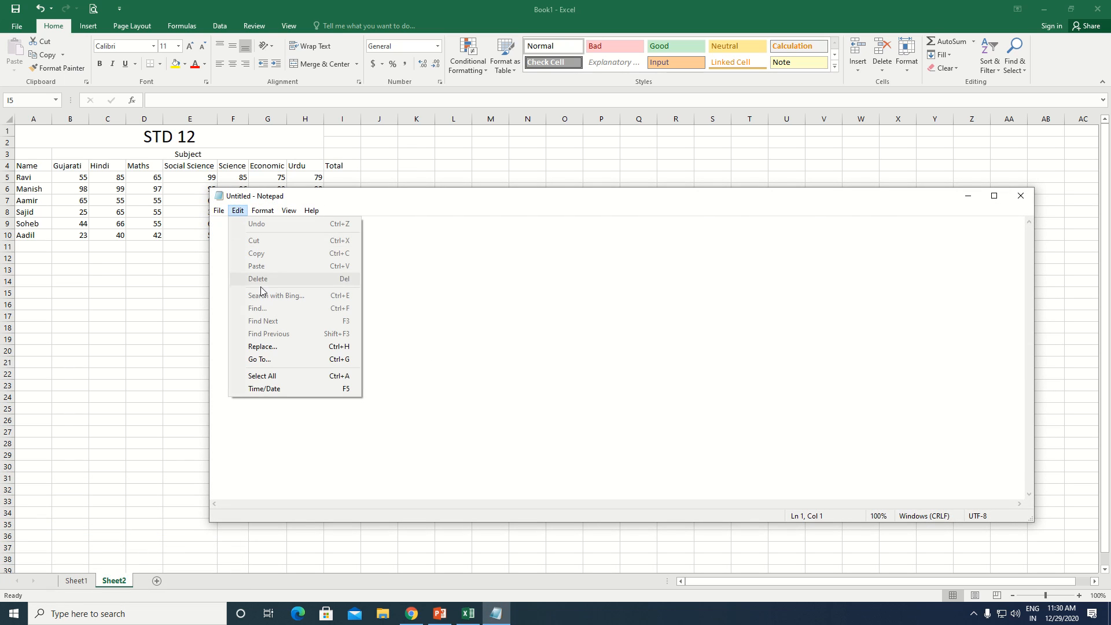
mouse_move(262, 213)
click(276, 236)
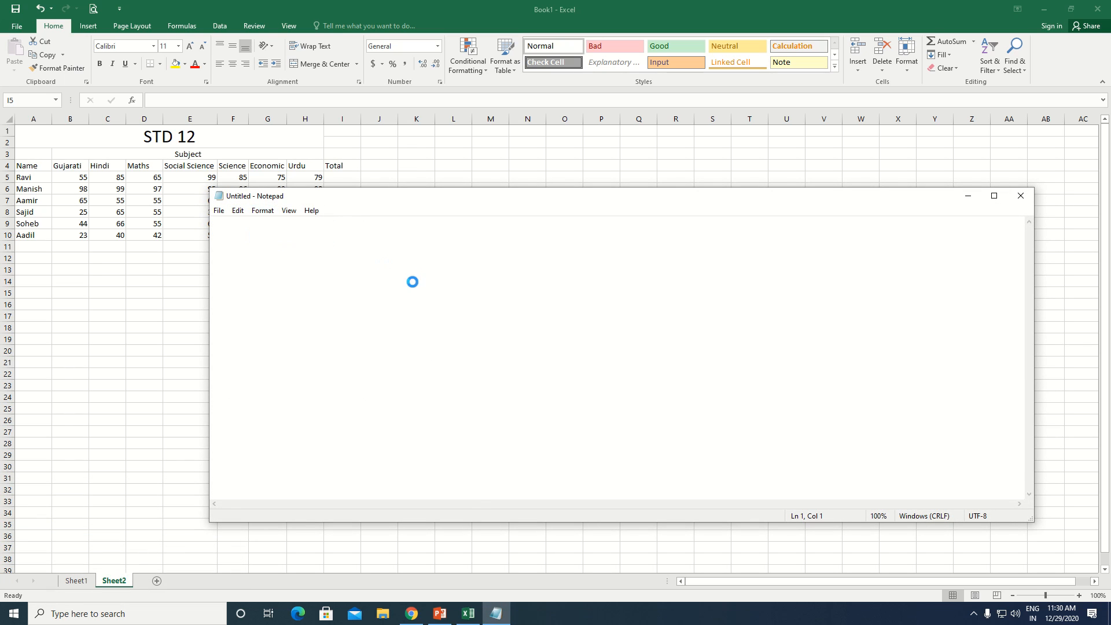
click(361, 353)
click(438, 381)
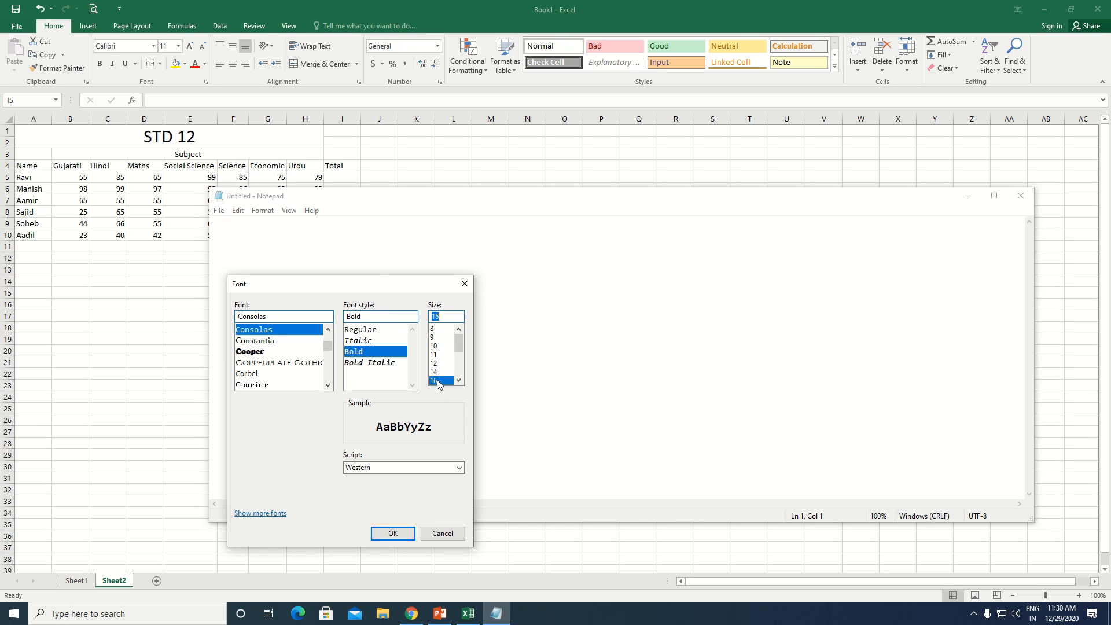
scroll(439, 381, down, 1)
click(439, 364)
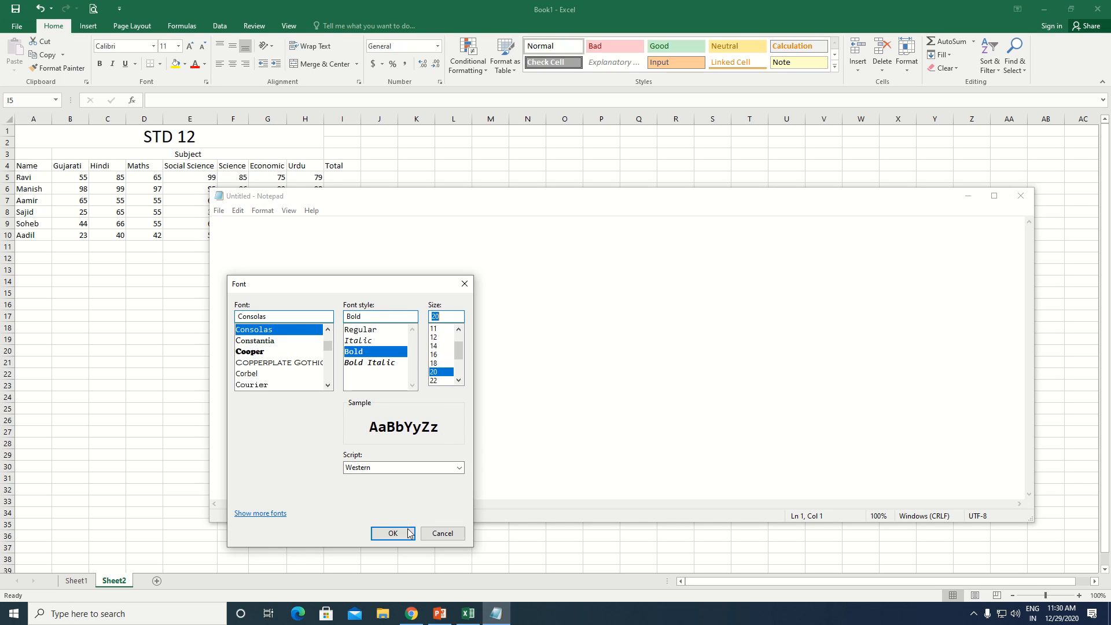
click(408, 533)
Step: Move the Notepad window below the marks table and write the note Total with =sum(b5:h5) on the next line
drag(356, 200, 429, 335)
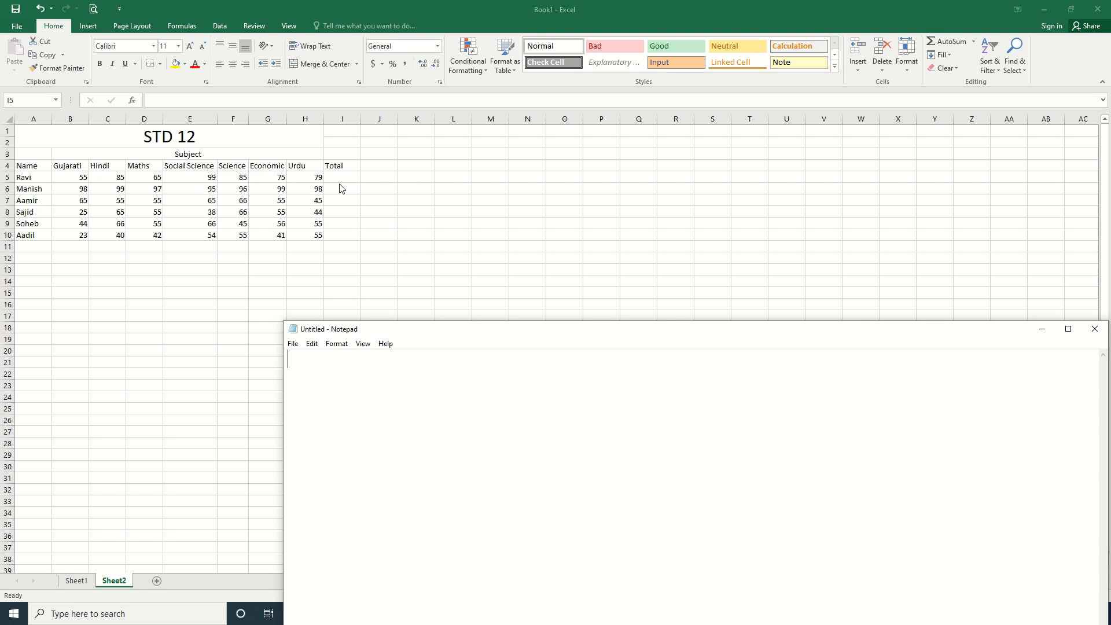
text(T)
text(otal )
text(=)
text(sum()
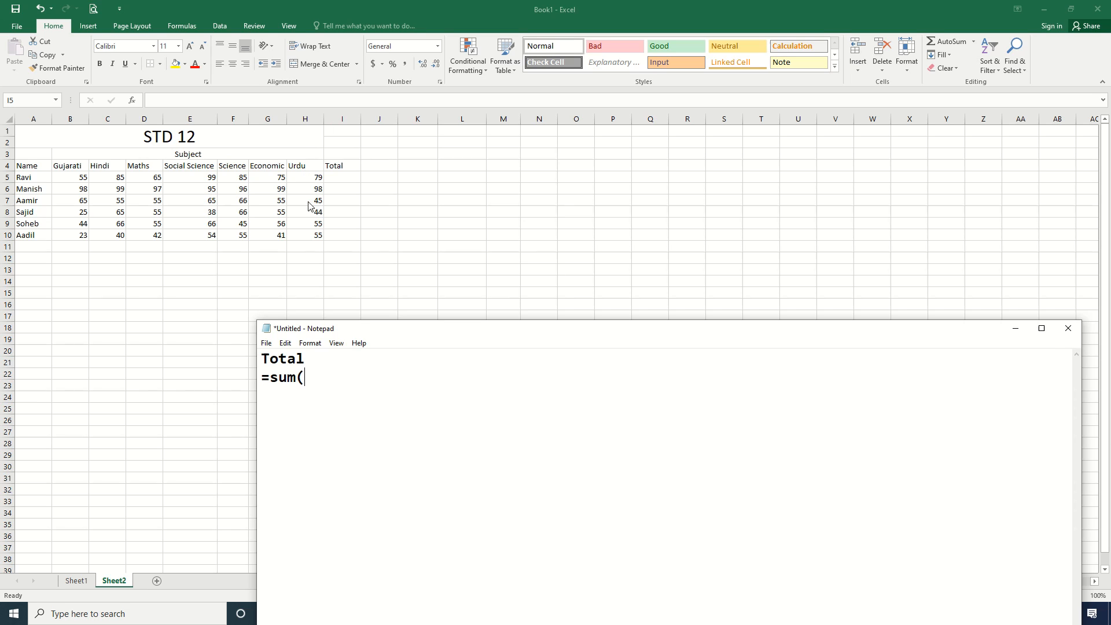
text(b5:h5))
Step: Switch back to Excel and enter the formula =SUM(B5:H5) in cell I5 for the first student's total
click(341, 176)
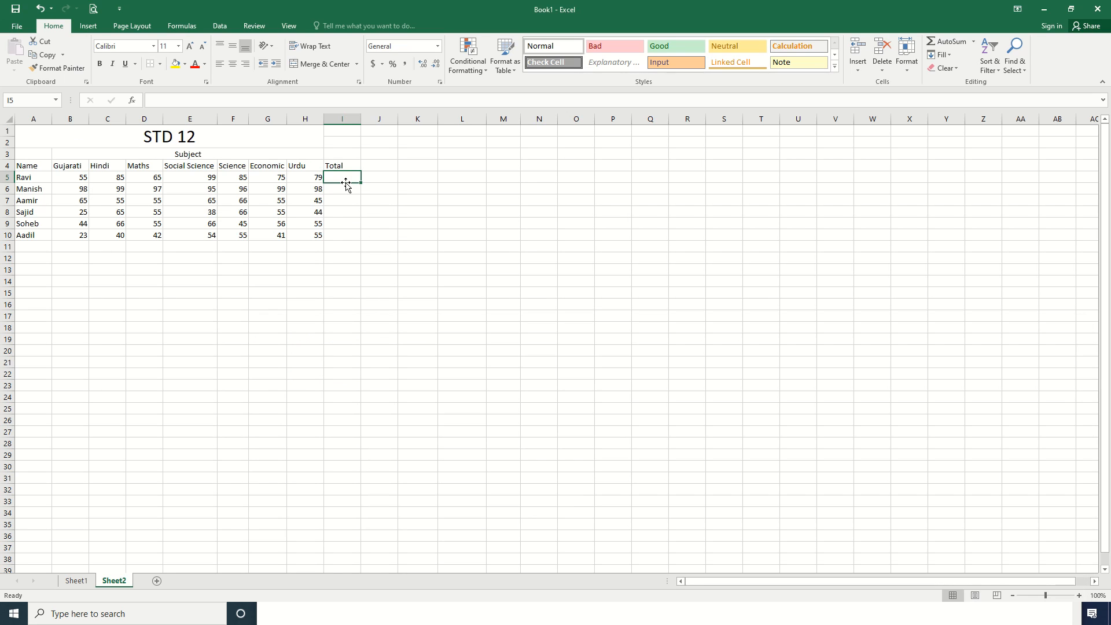
text(=sum)
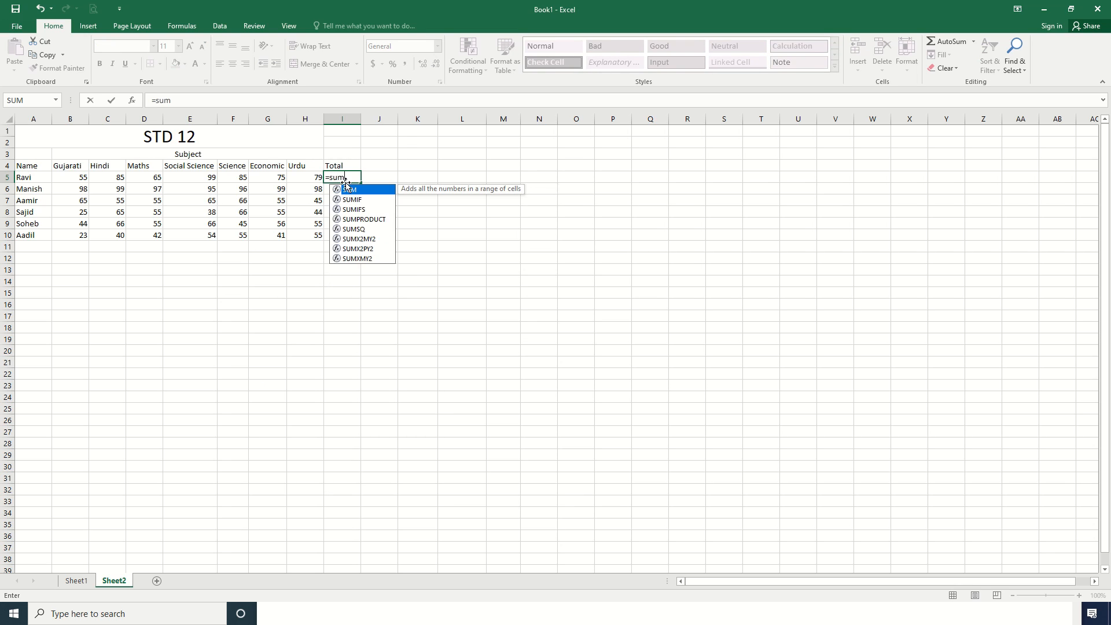
text(()
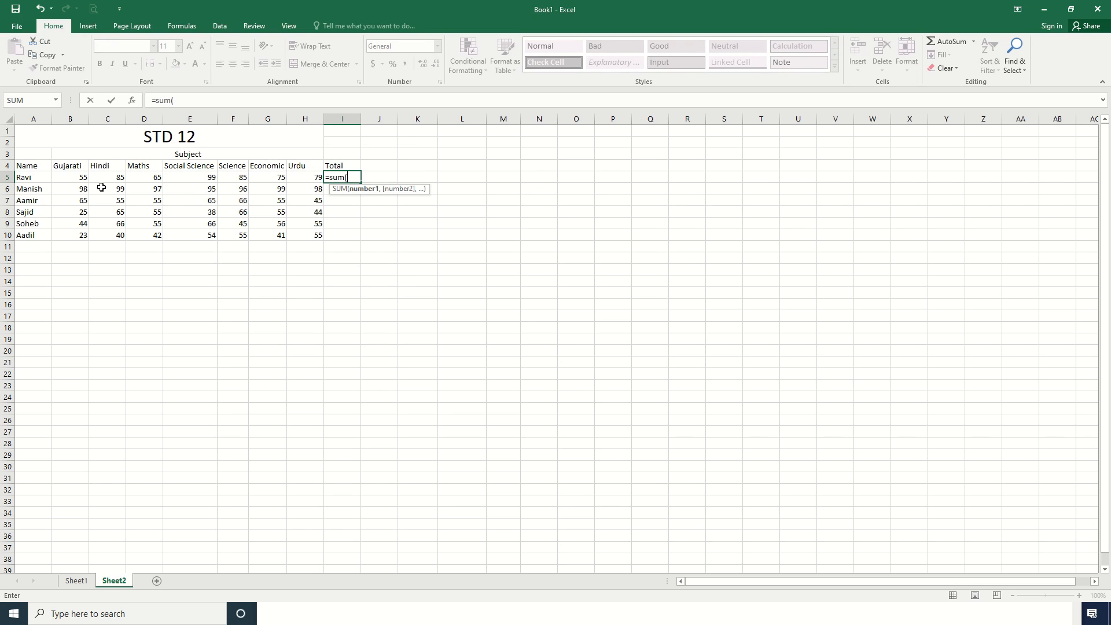
click(77, 177)
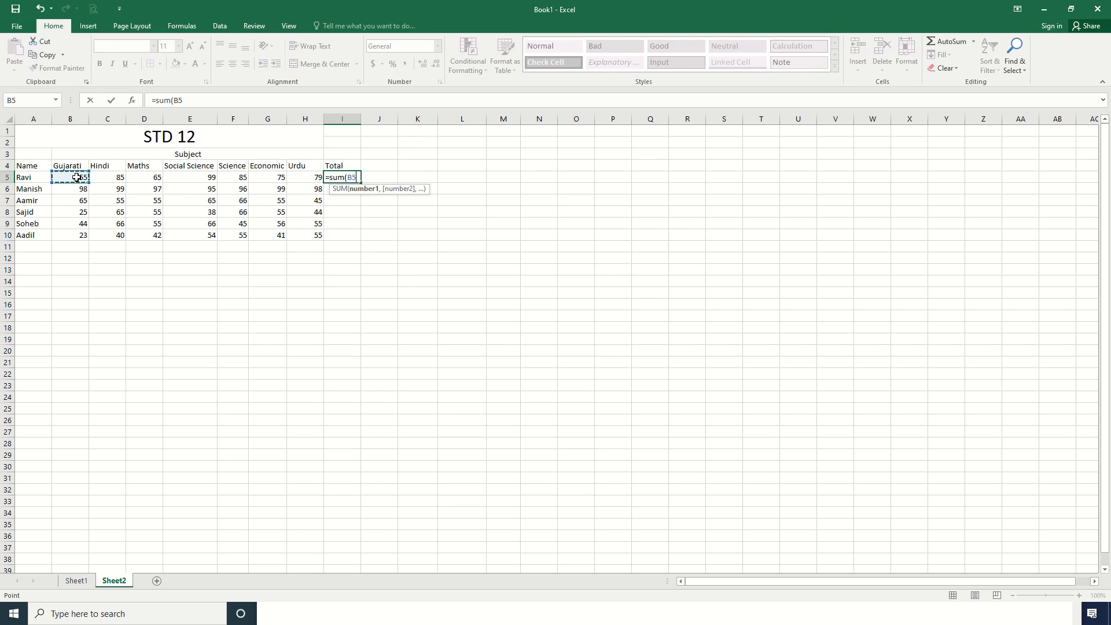
key(F8)
key(Right)
key(Right)
key(Right)
key(Right)
key(Right)
key(Right)
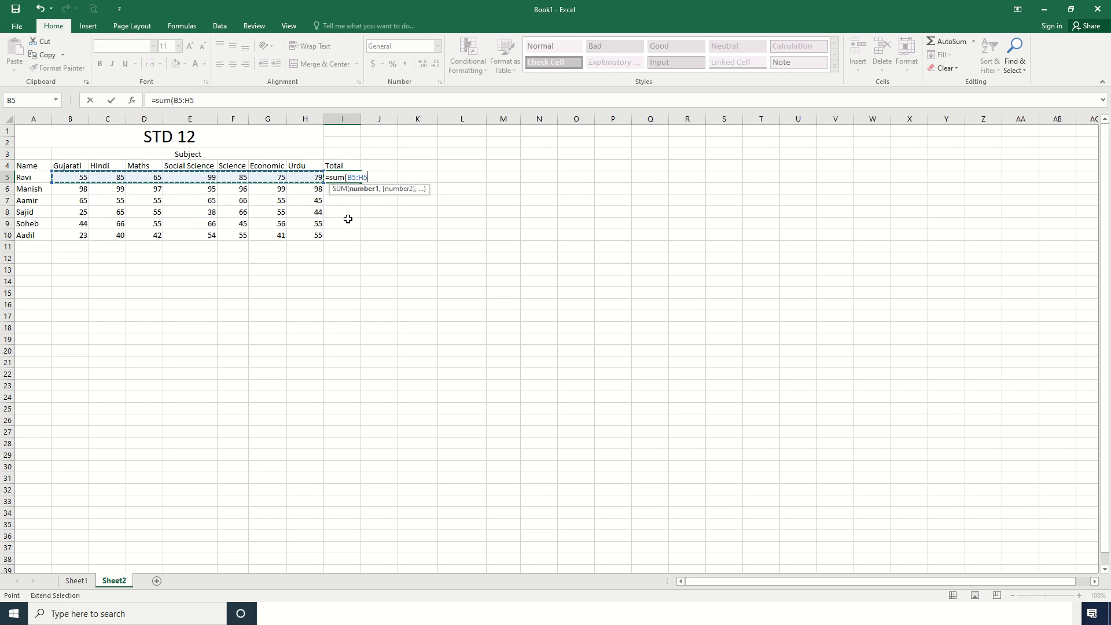
key(Return)
key(Up)
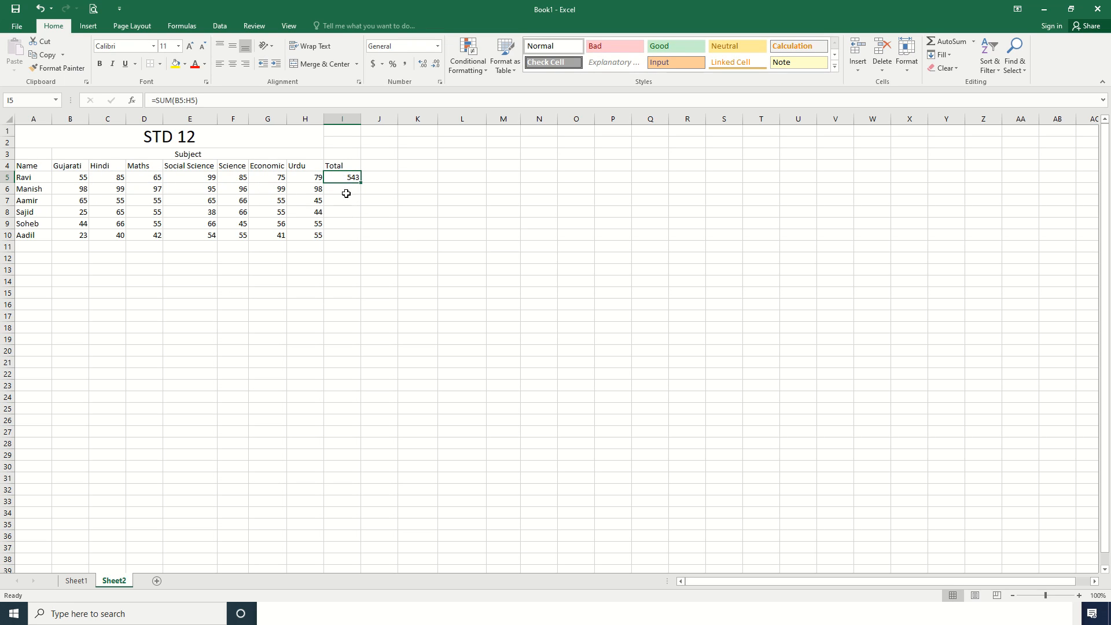
Step: Enter a SUM formula in cell I6 that adds the second student's marks in B6 to H6
key(Down)
click(346, 211)
click(345, 192)
click(345, 211)
click(346, 190)
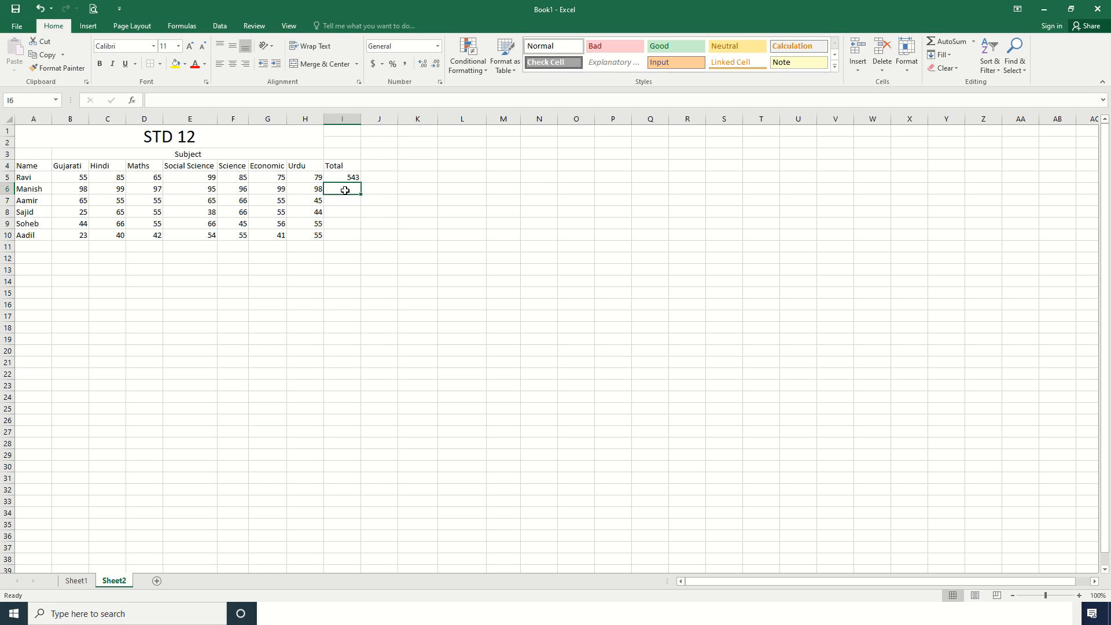
text(=su)
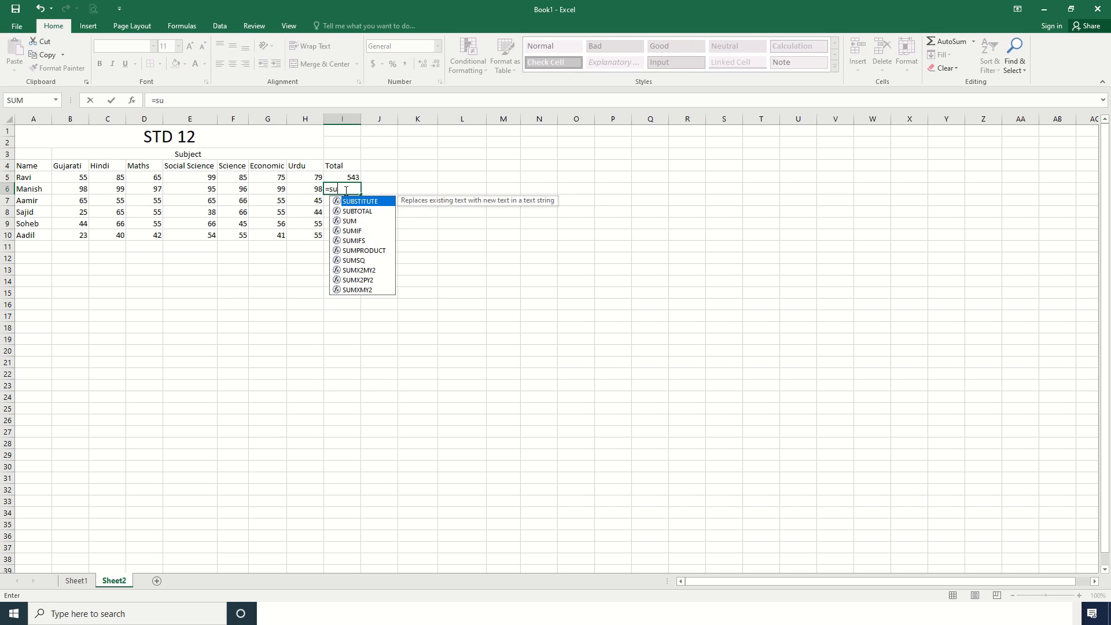
text(m()
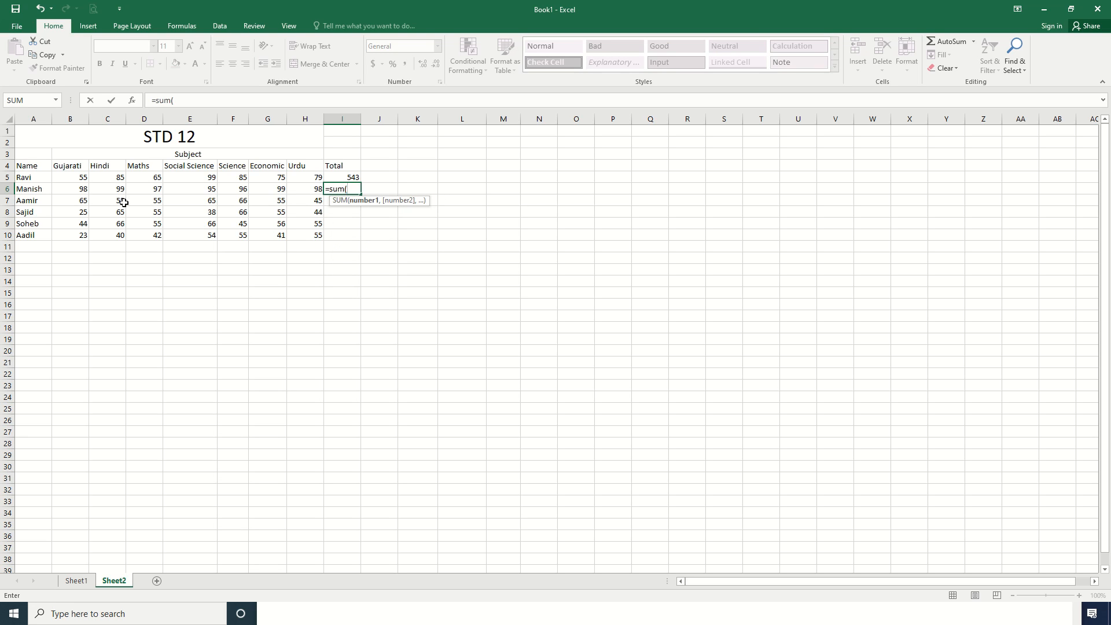
click(87, 189)
drag(87, 188, 305, 193)
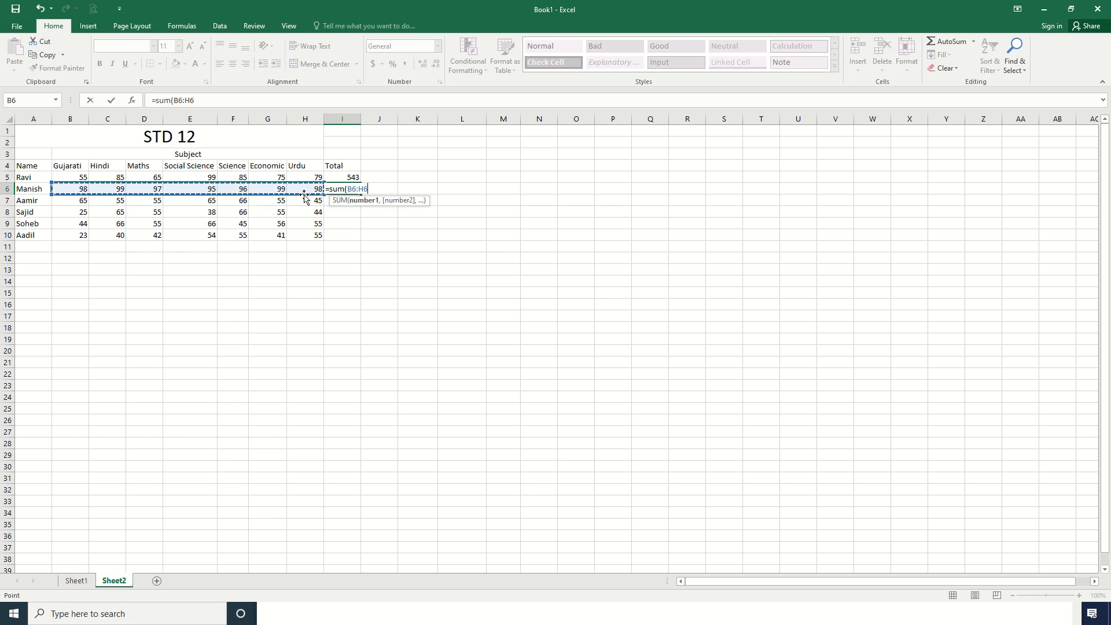
key(Return)
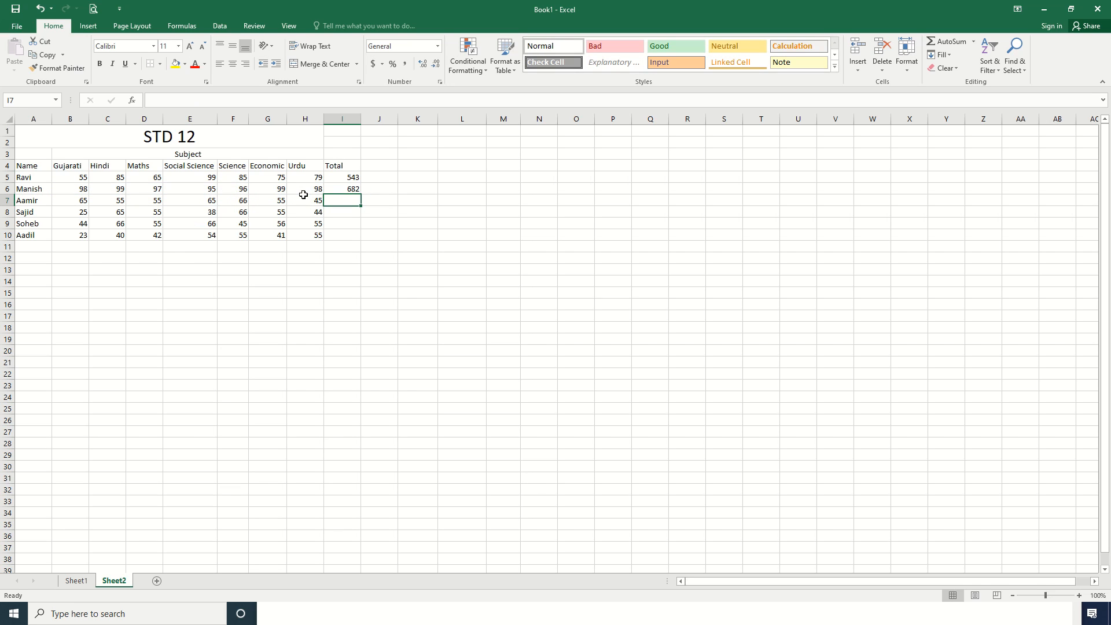
Step: Fill the total formula from I6 down to I10 for the remaining students
click(336, 189)
drag(360, 194, 365, 243)
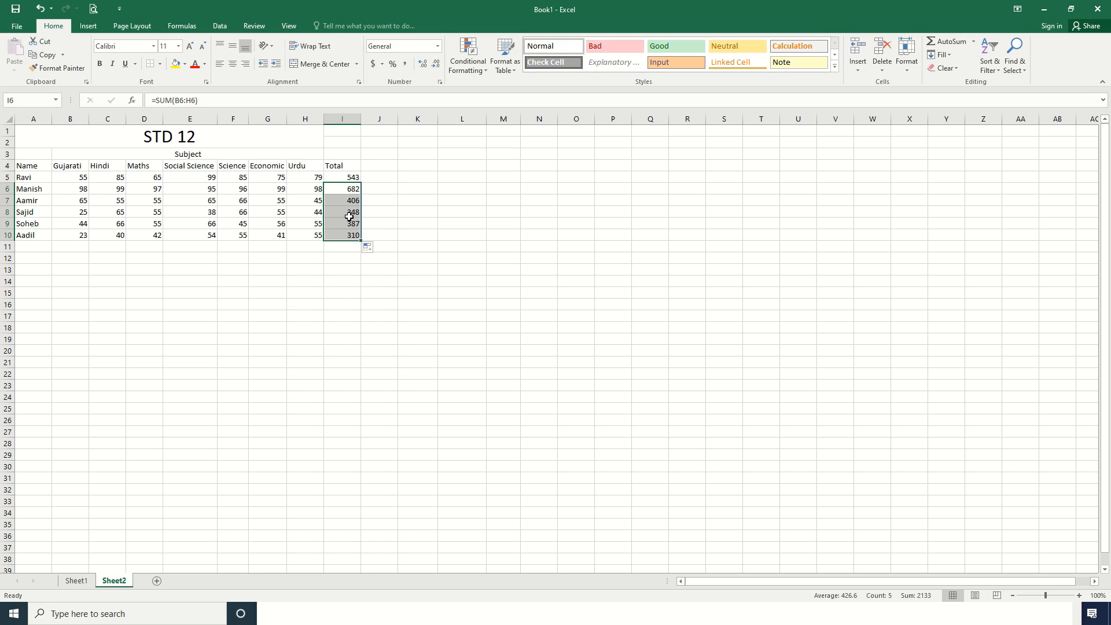
click(517, 26)
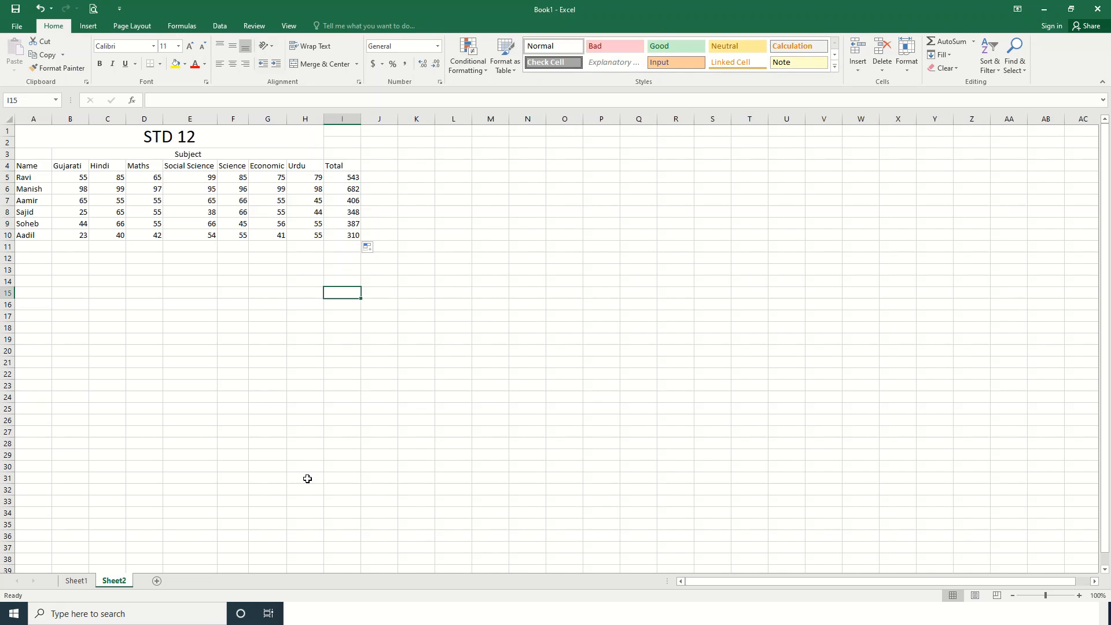
Step: Add the column heading Minimum in cell J4, beside the Total heading
click(390, 168)
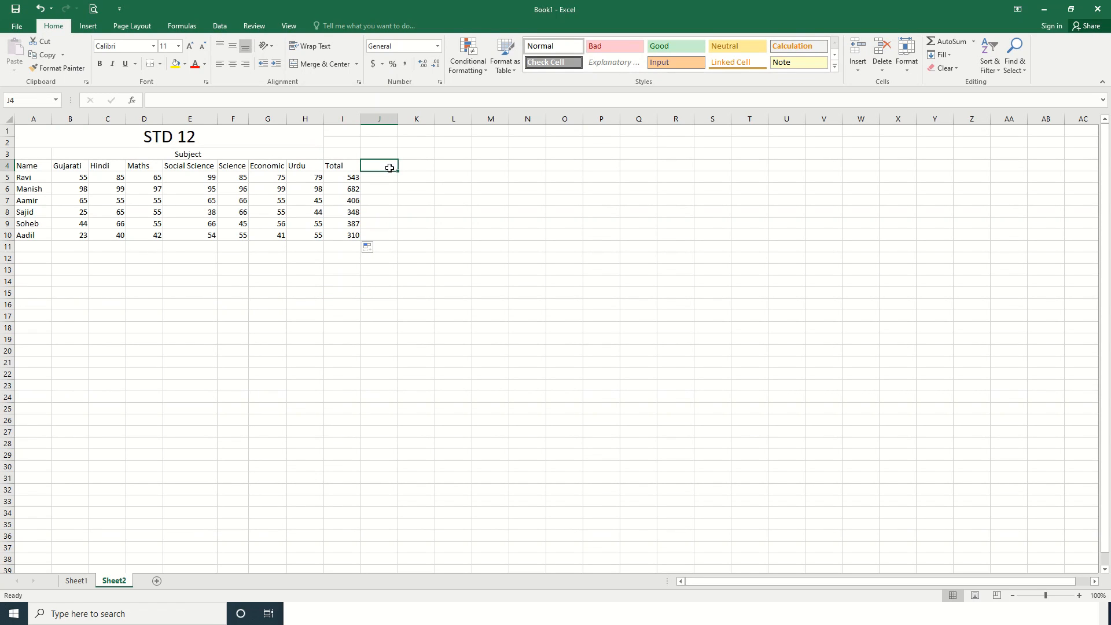
text(ml)
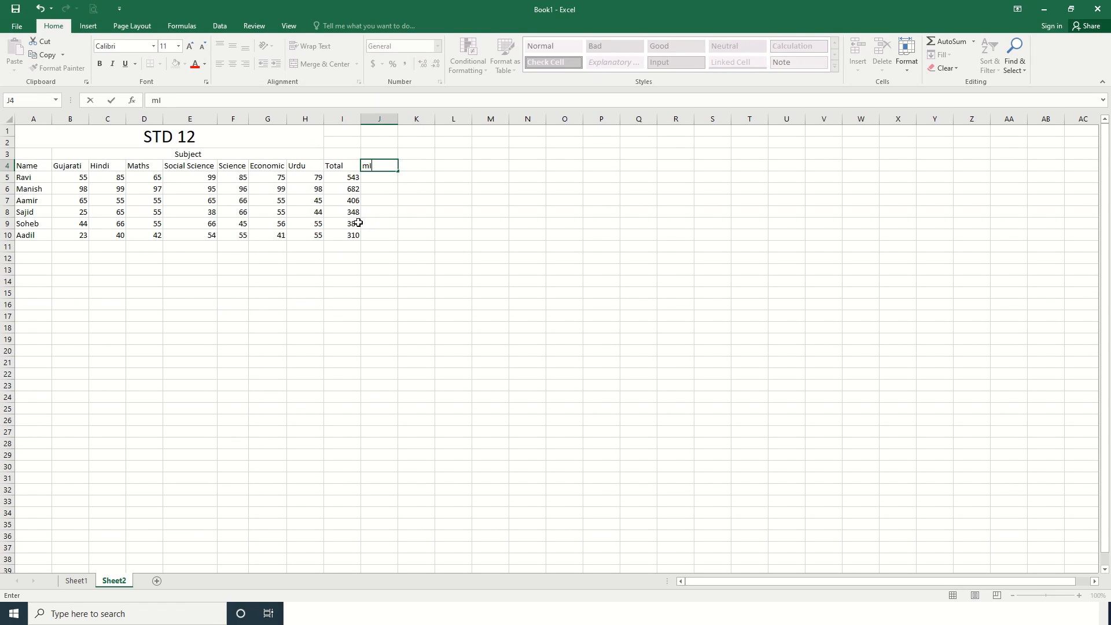
key(BackSpace)
text(Minimum)
key(Return)
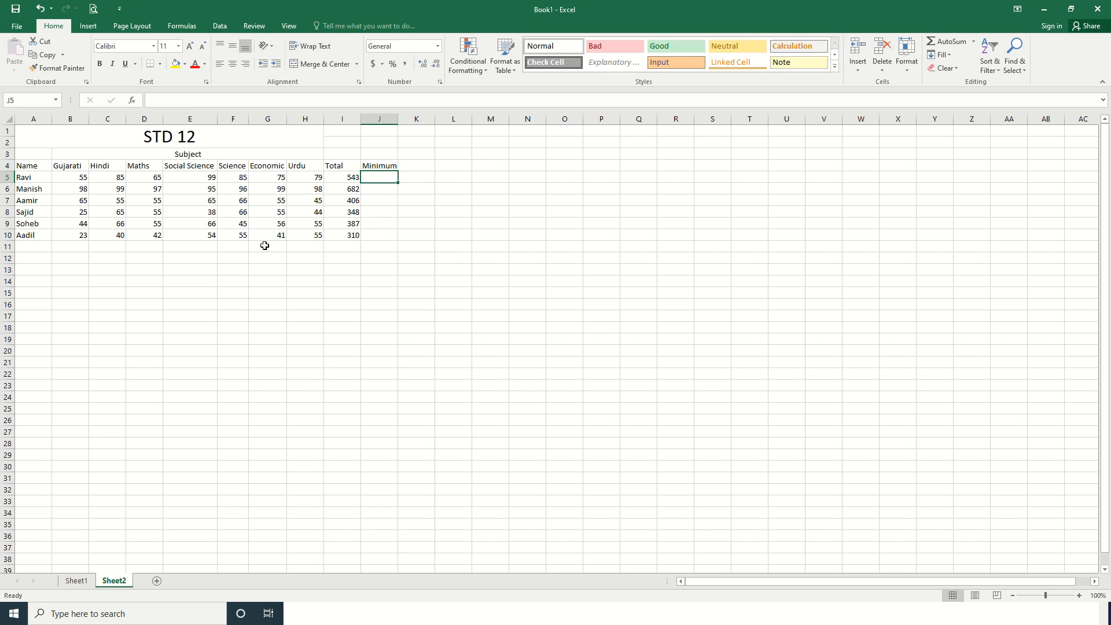
Step: Examine the first and last subject marks in B5 and H5 and the cell under the Minimum heading
click(80, 177)
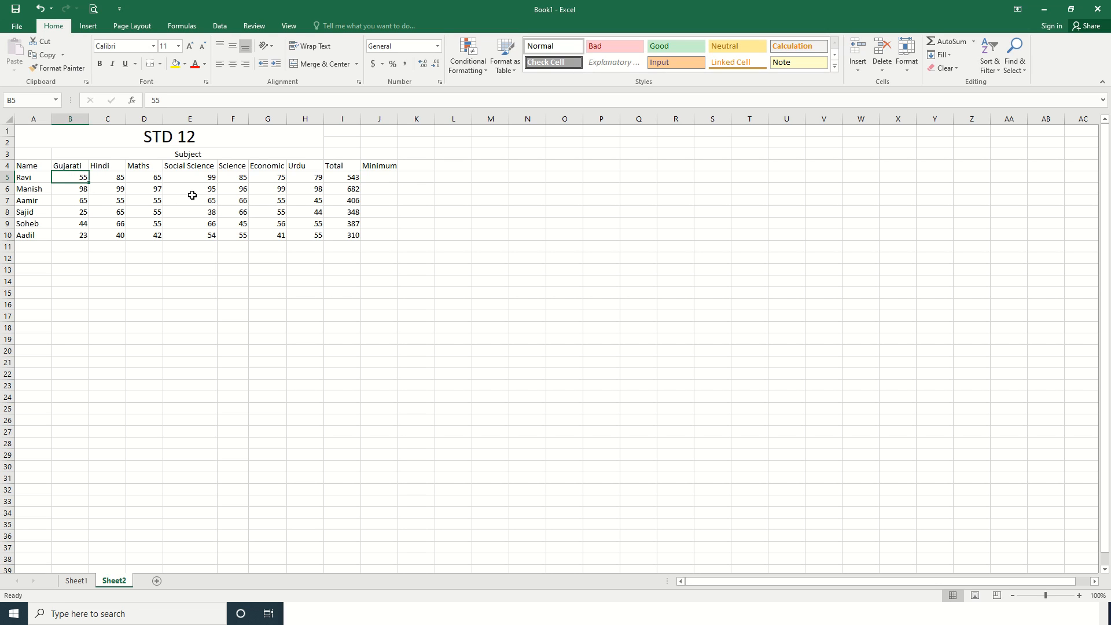
click(313, 178)
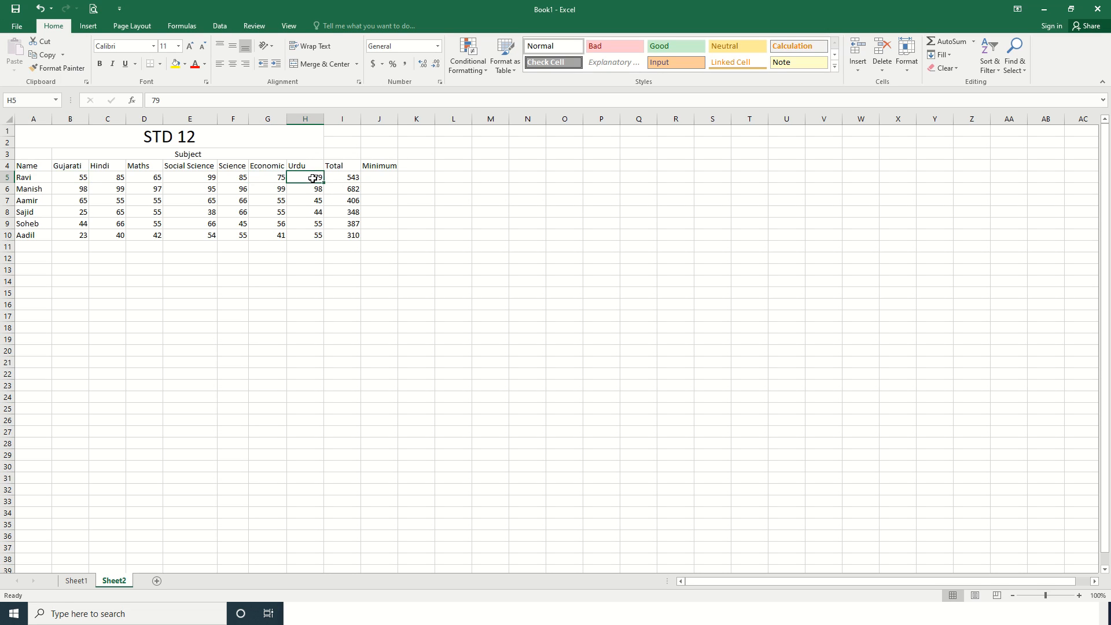
click(378, 180)
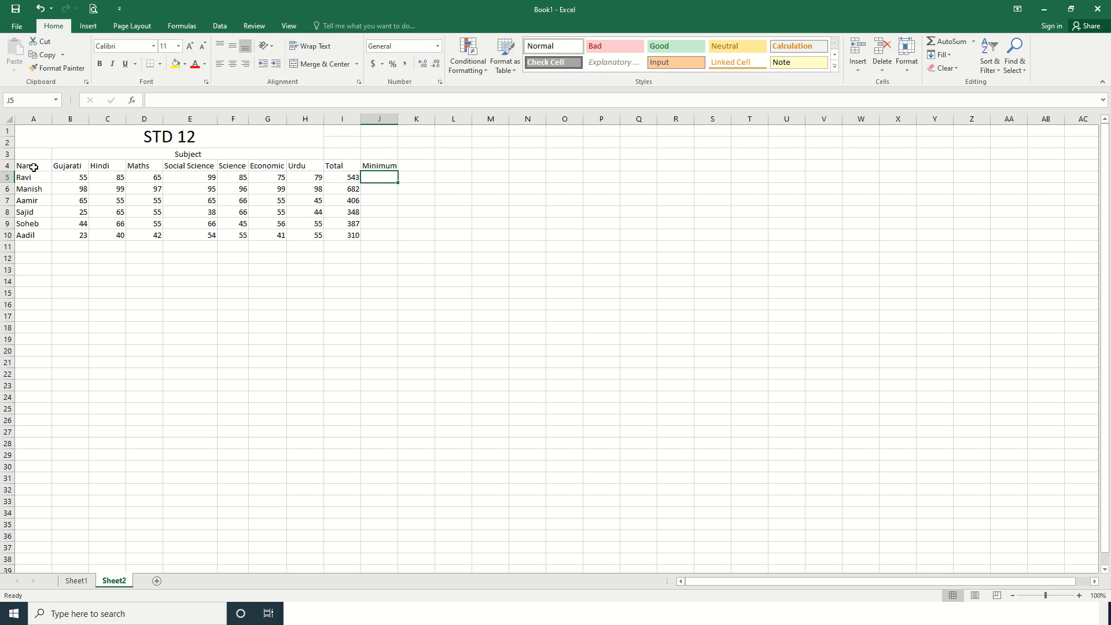
Step: Apply All Borders to the marks table in cells A4 to H10
drag(32, 167, 301, 236)
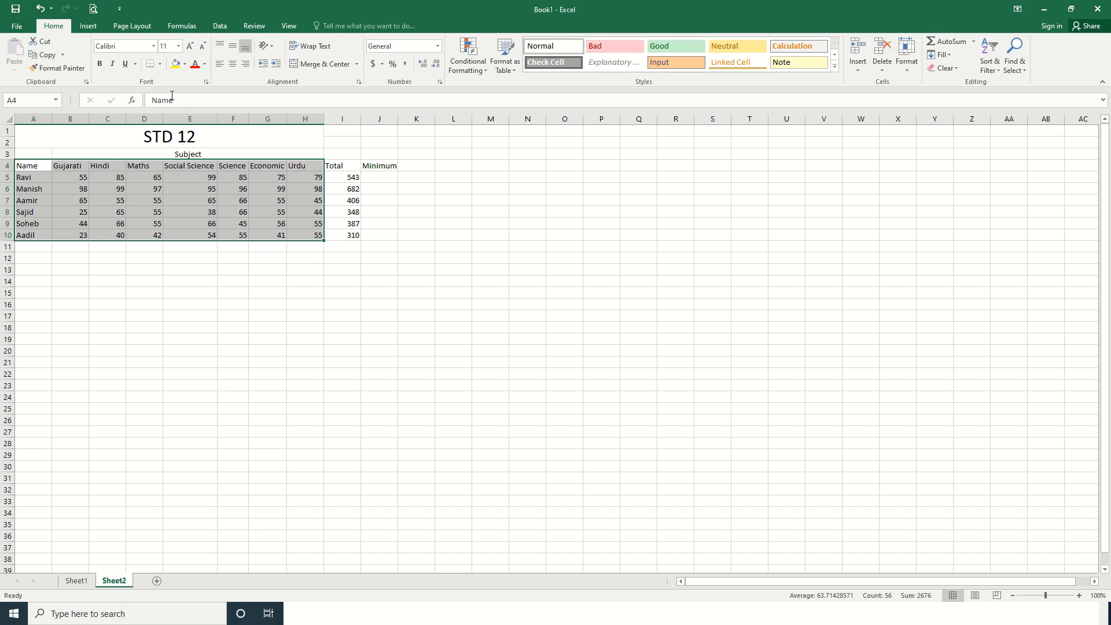
click(160, 63)
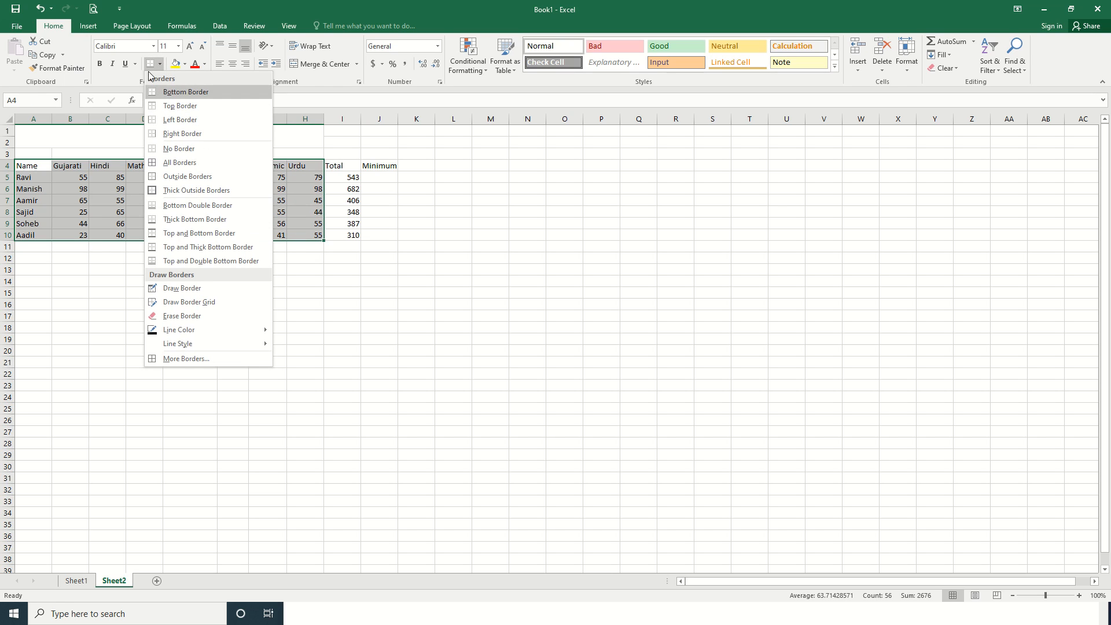
click(173, 165)
click(235, 267)
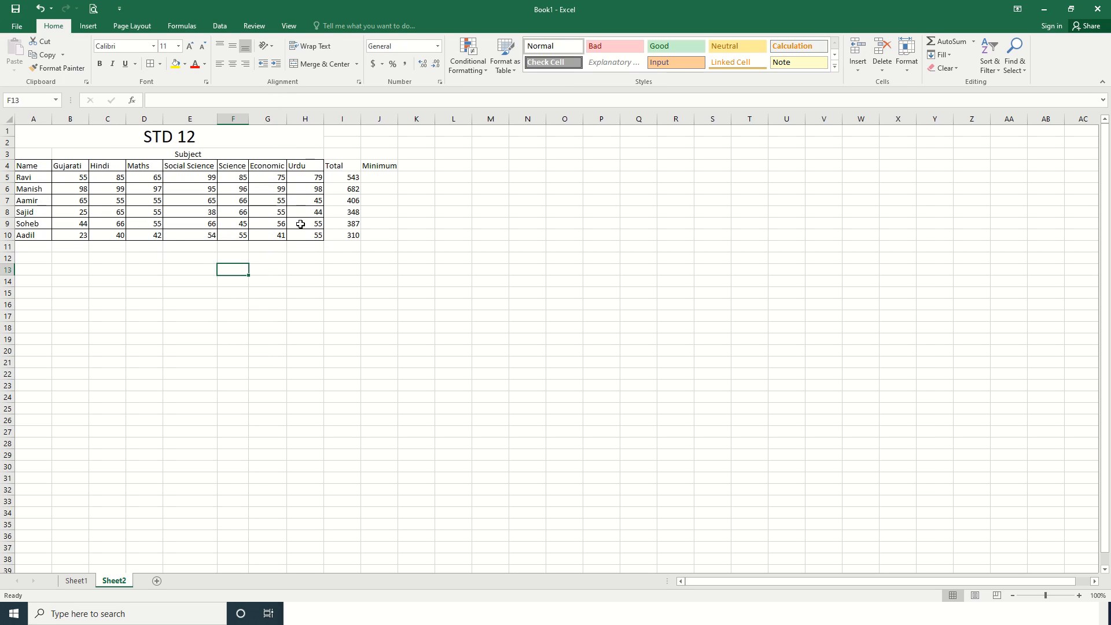
click(302, 279)
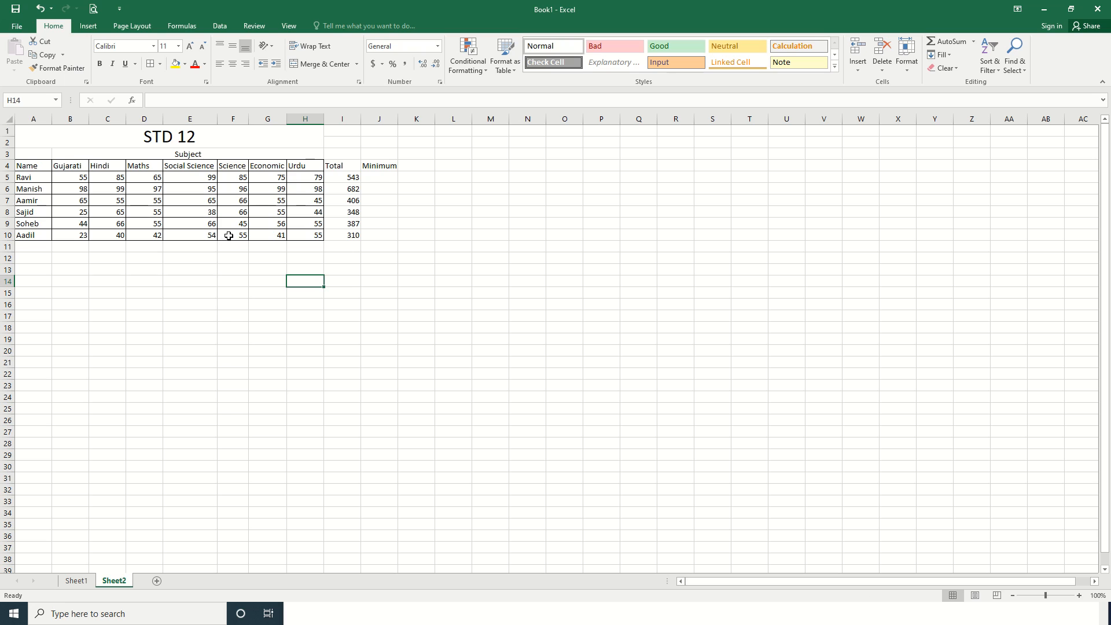
Step: Switch to the Notepad formula notes, correct the total formula to =sum(B5:H5), and start a new line with =min(
click(378, 175)
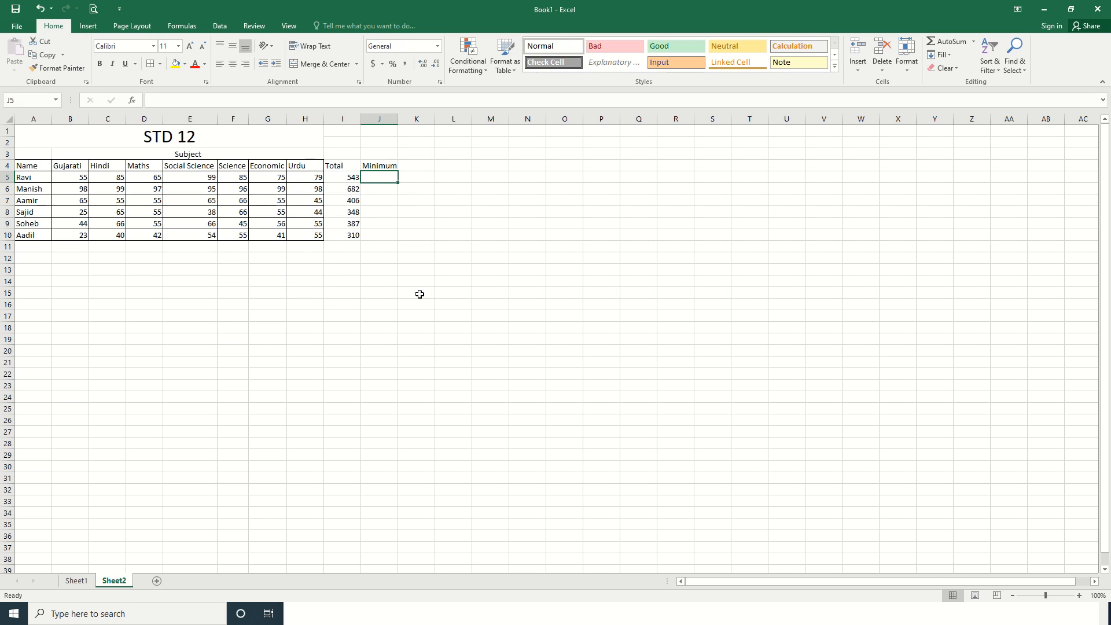
key(alt+Tab)
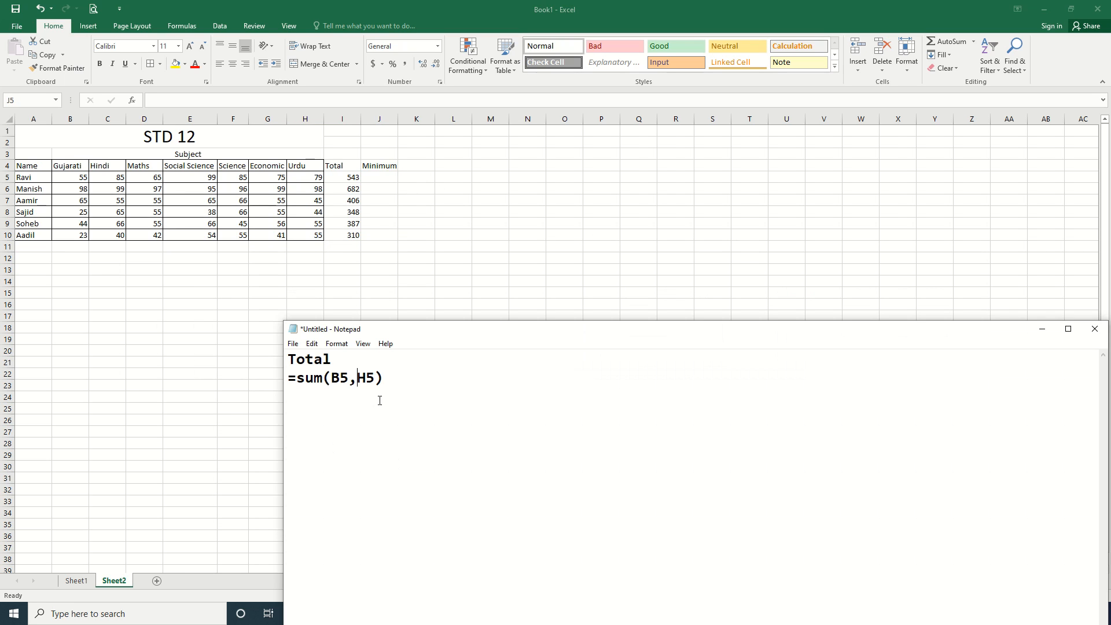
key(BackSpace)
text(:)
text(=)
text(min)
text(()
Step: Switch back to Excel and enter the formula =min(b5:h5) in cell J5 under the Minimum heading
key(alt+Tab)
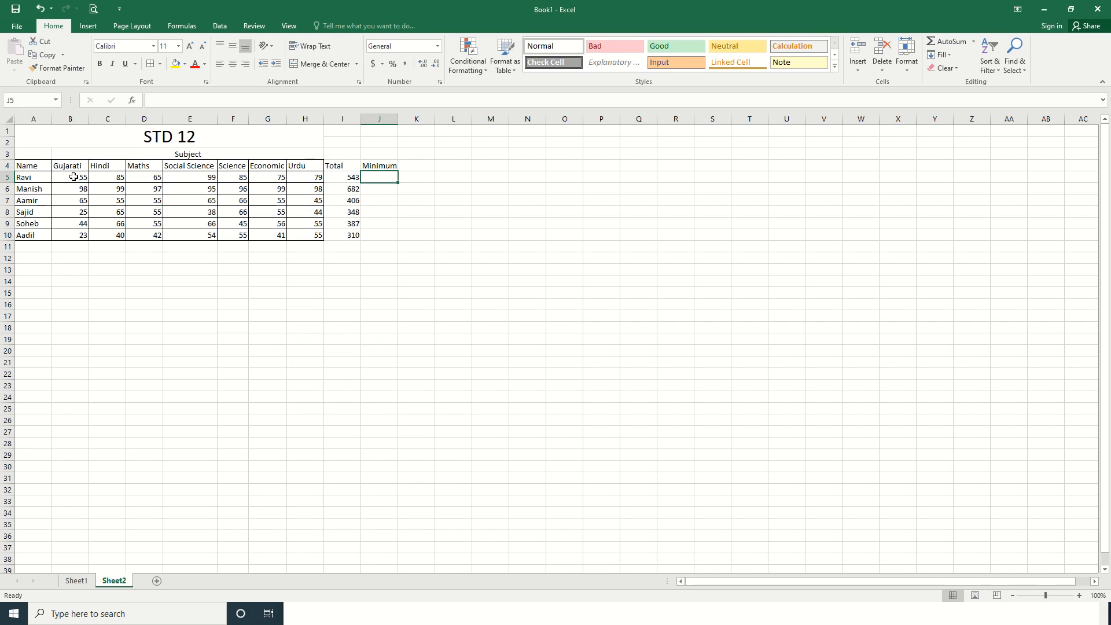
key(F2)
click(74, 183)
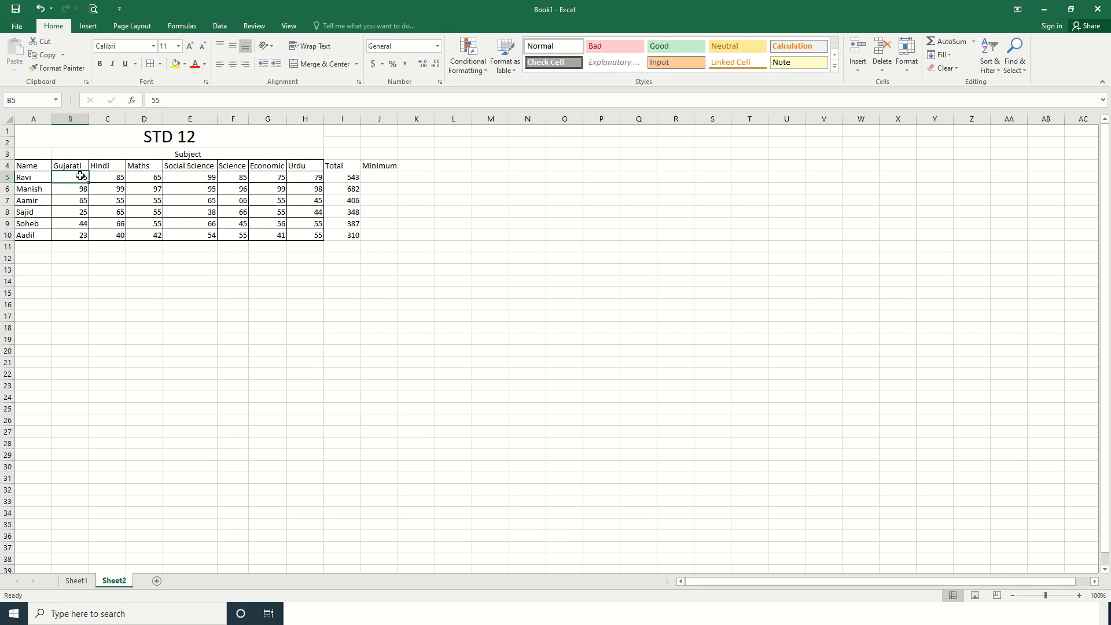
click(308, 178)
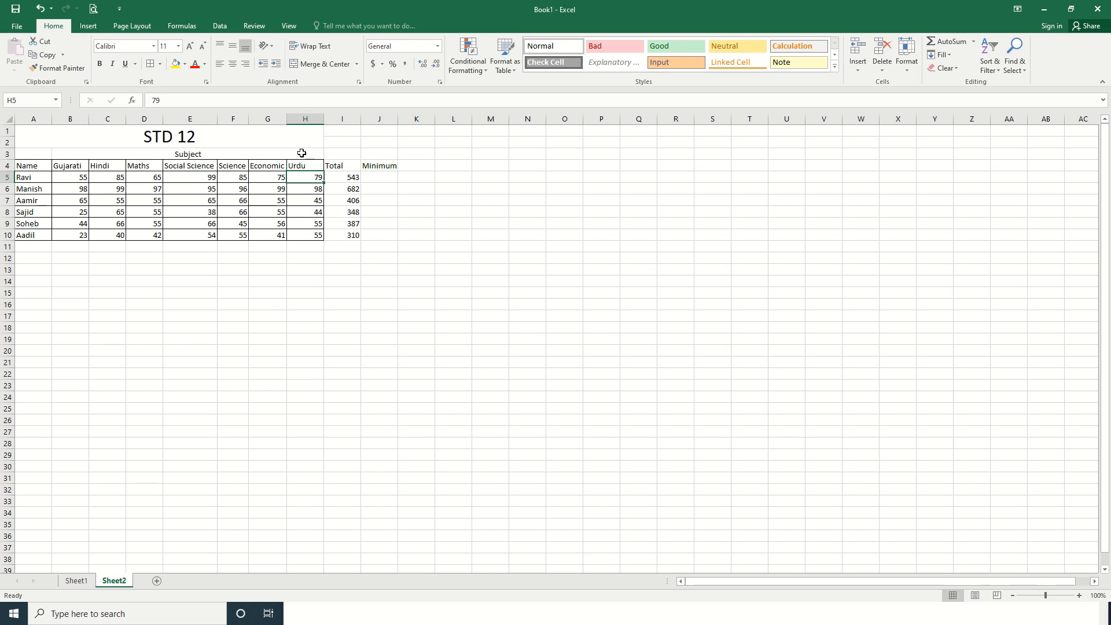
click(389, 179)
text(=)
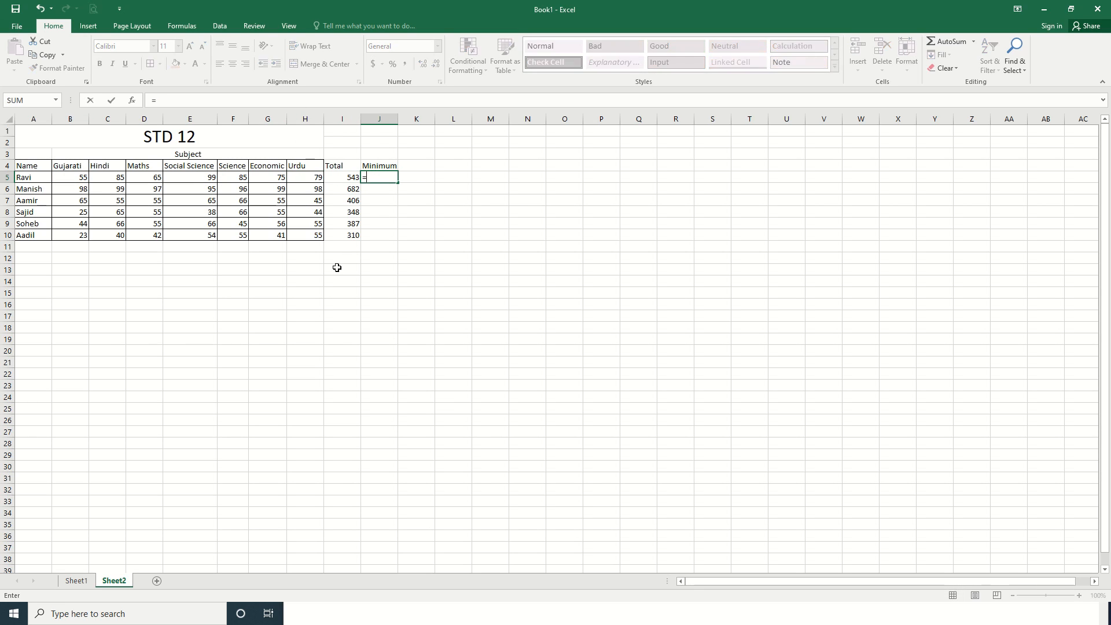
text(min()
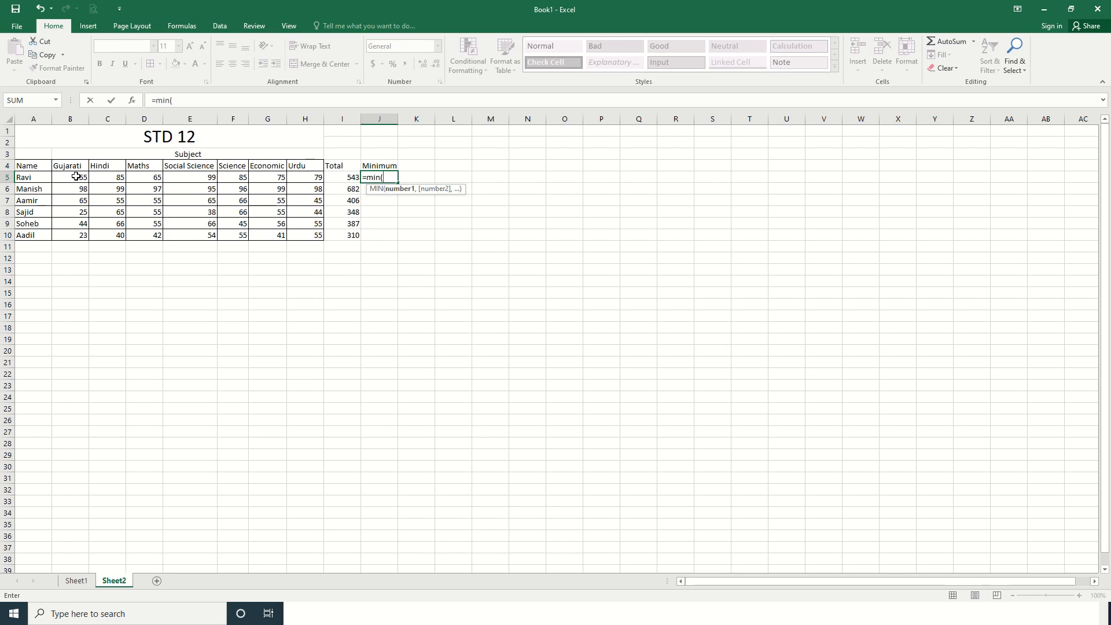
text(b5)
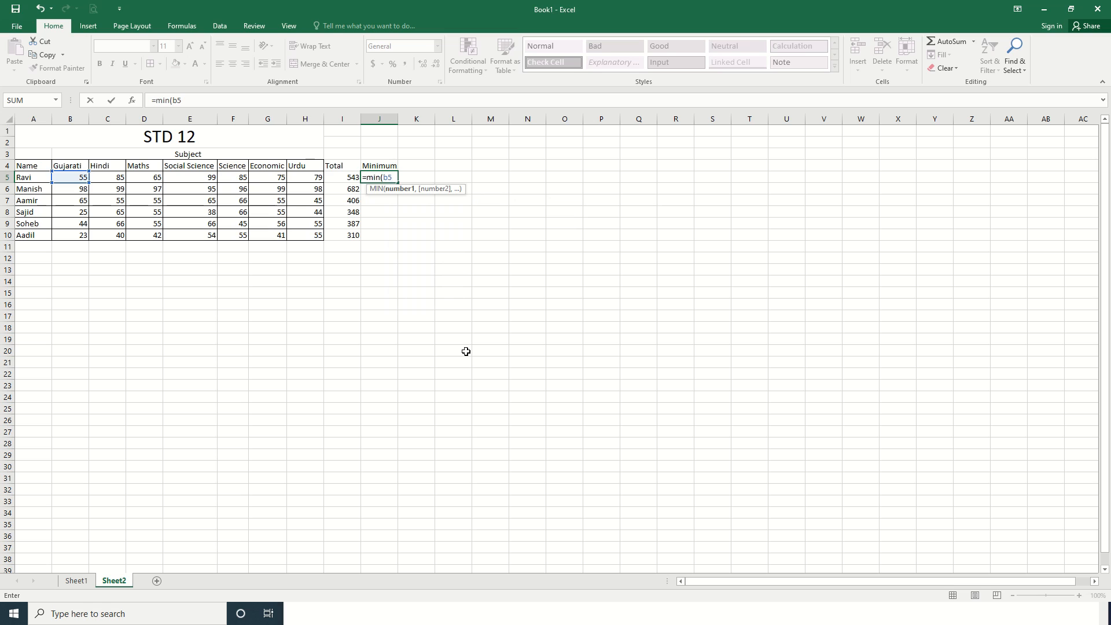
text(:h5)
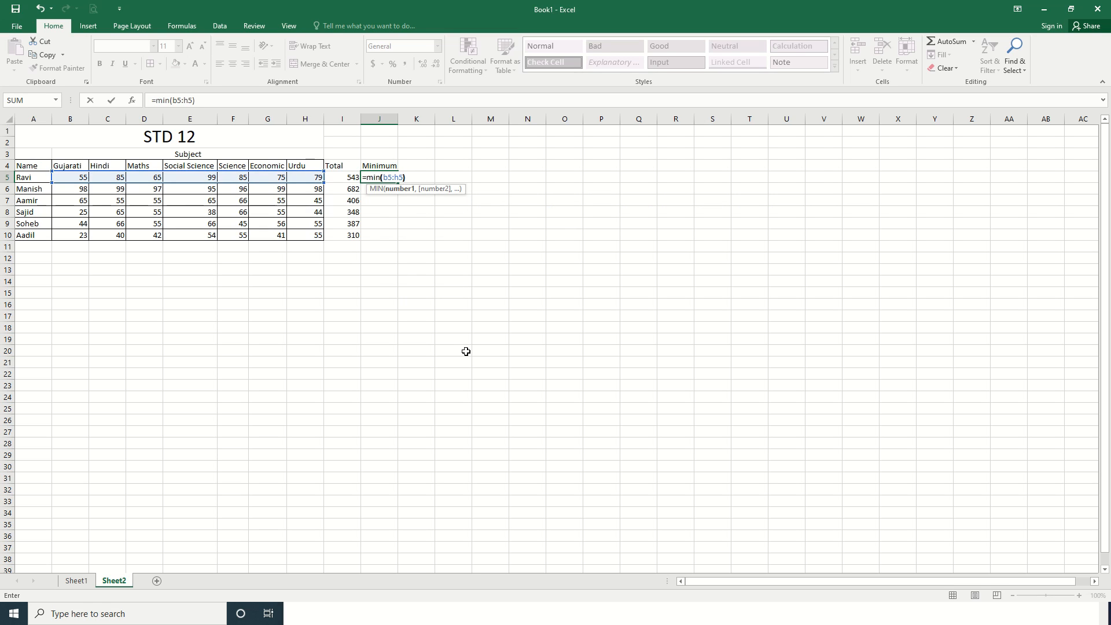
text())
key(Return)
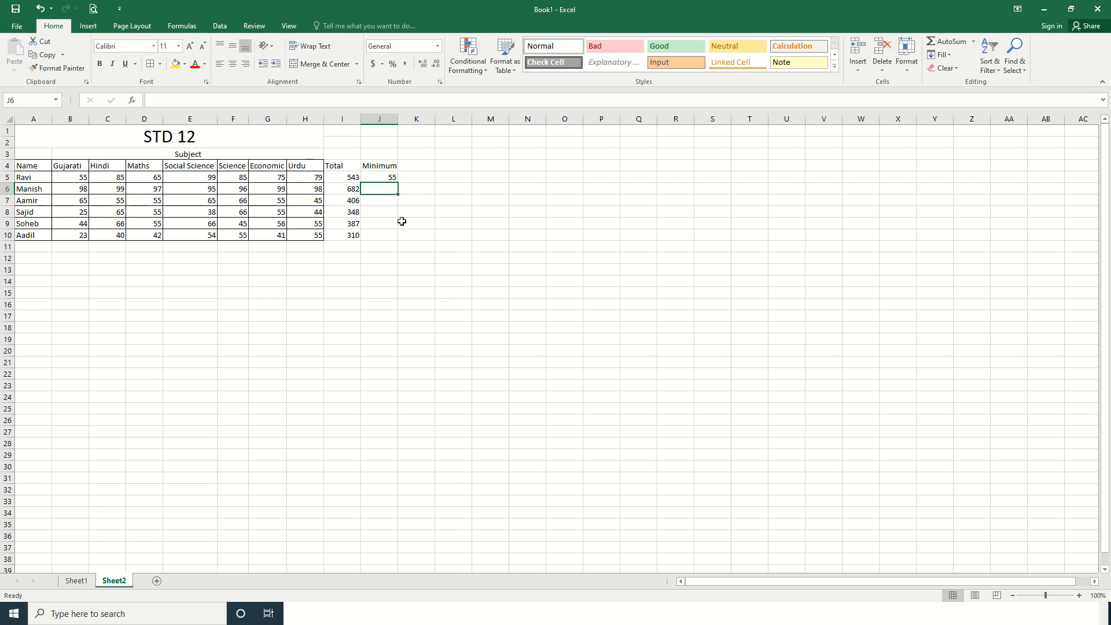
Step: Fill the minimum formula from J5 down to J10 and check the copied formulas for the other students
click(388, 179)
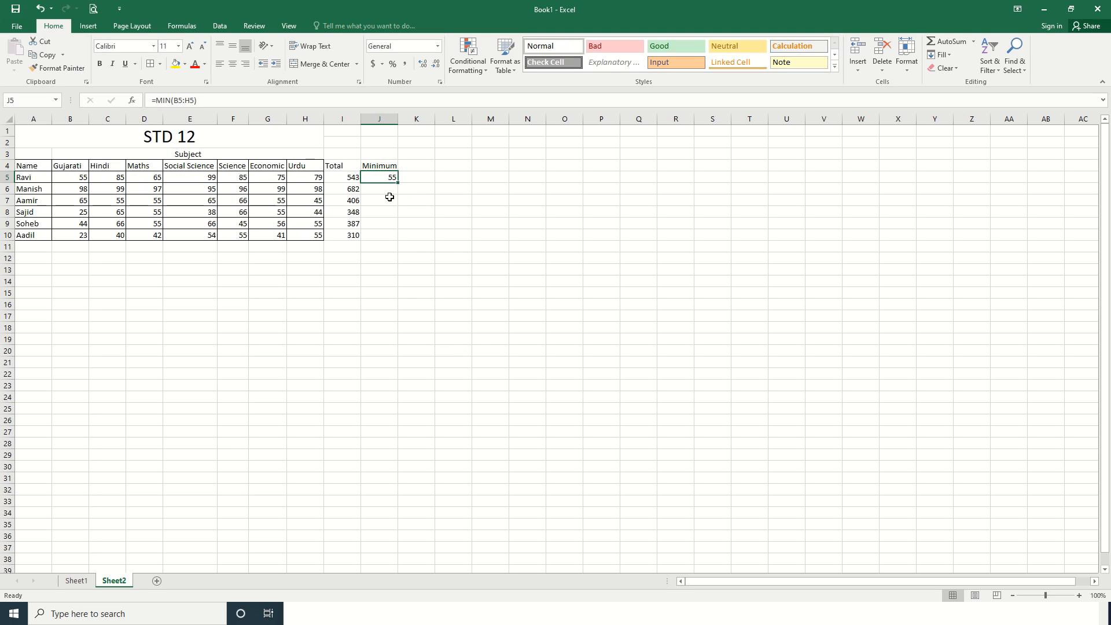
drag(399, 184, 399, 239)
click(403, 291)
click(392, 272)
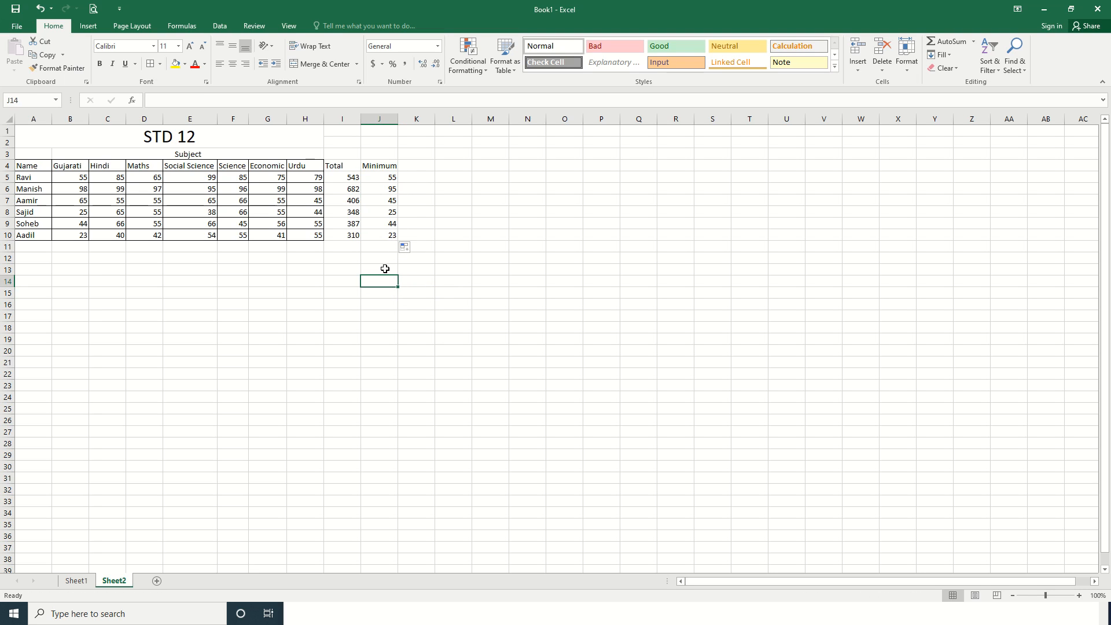
click(385, 212)
click(384, 189)
click(388, 200)
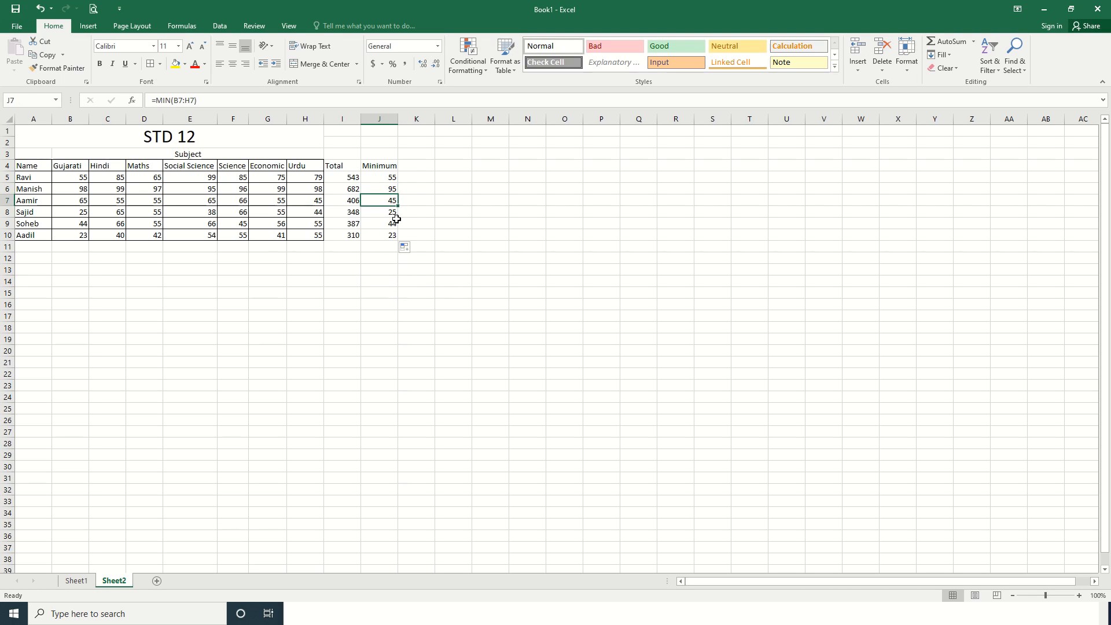
click(385, 213)
click(385, 237)
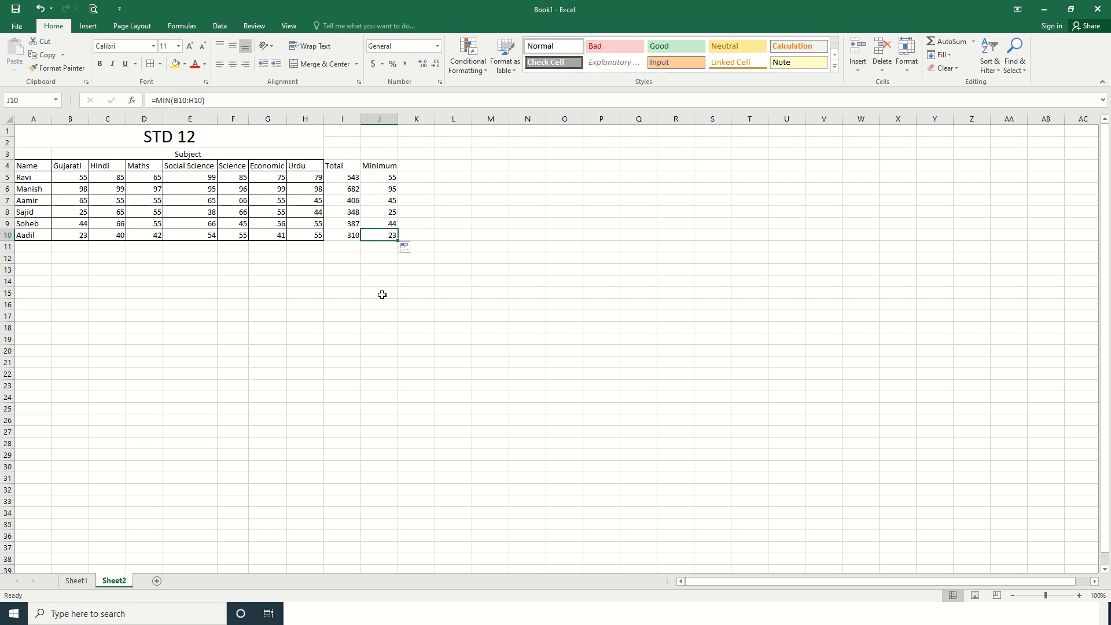
Step: Add the column heading Maximum in cell K4 and widen column K slightly to fit it
click(412, 166)
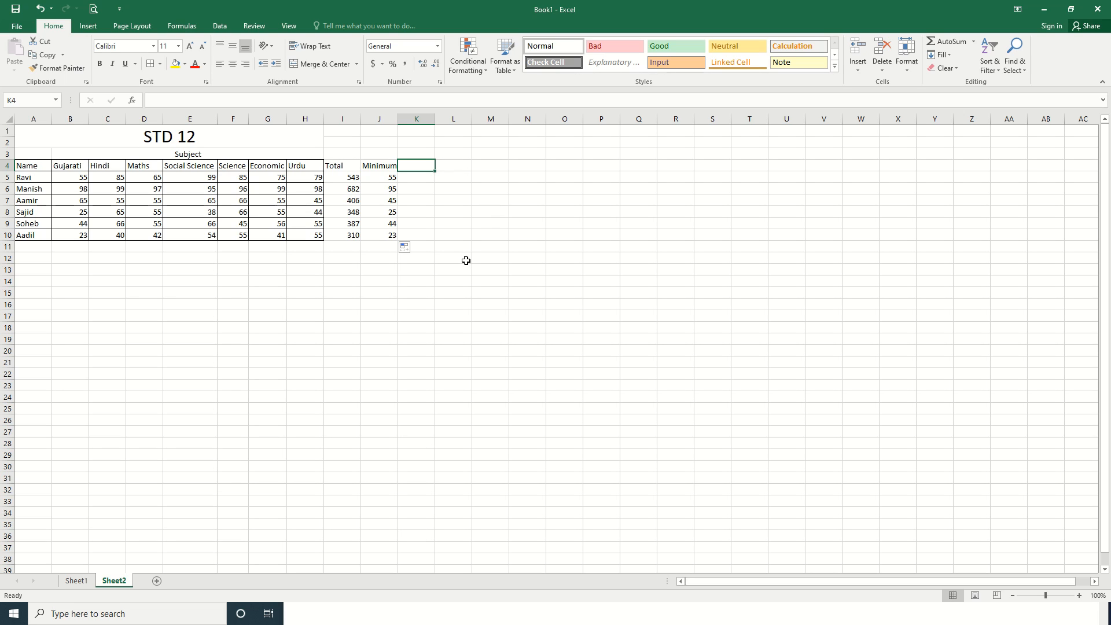
text(Ma)
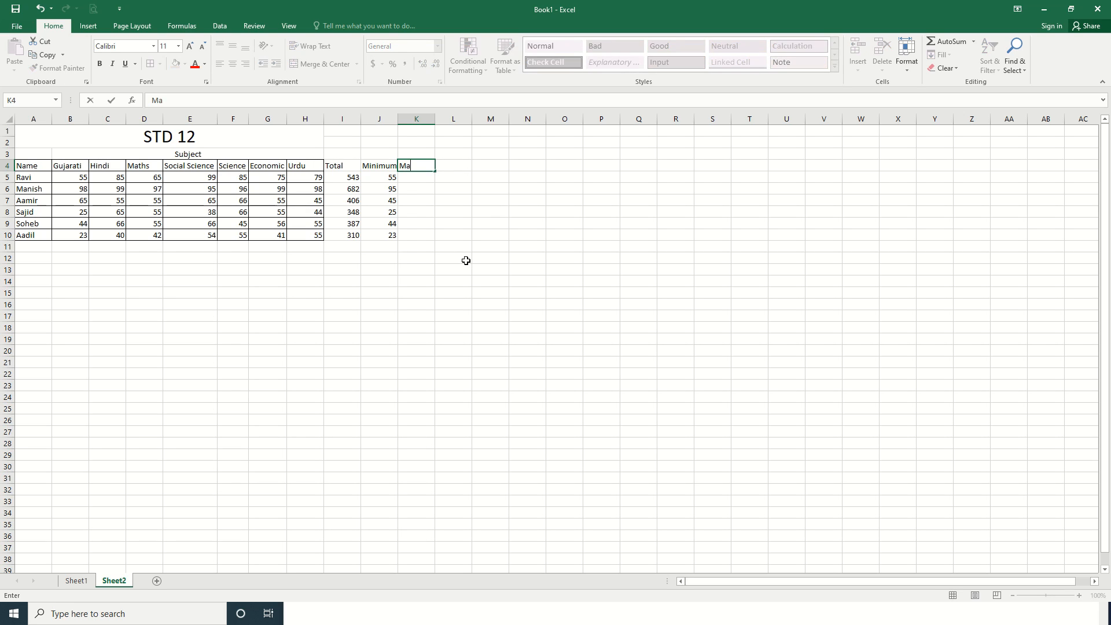
text(ximum)
key(Return)
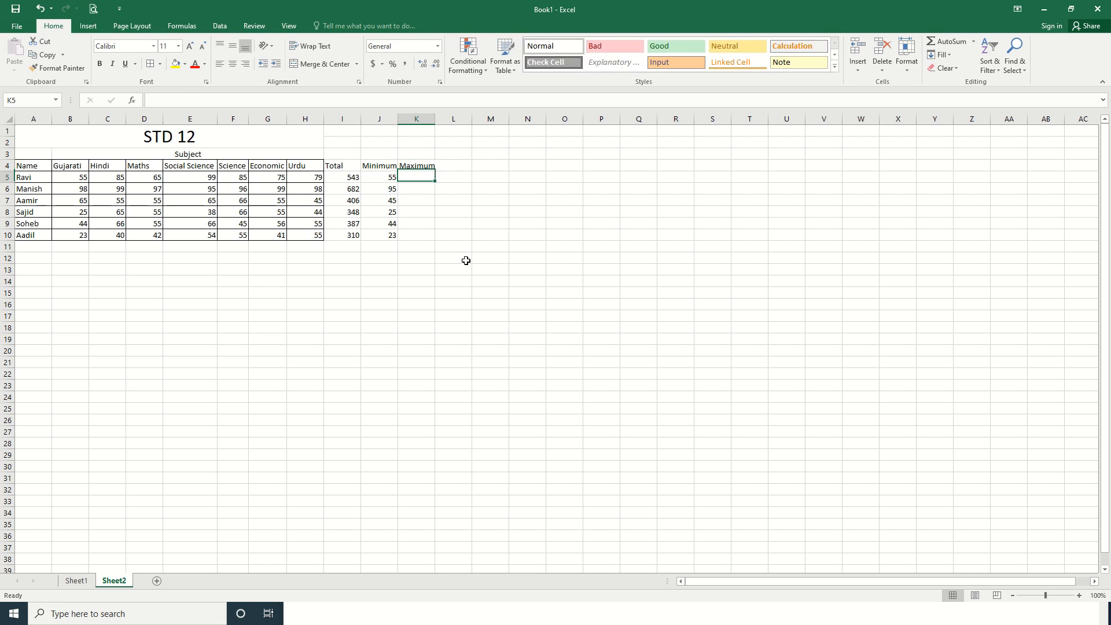
drag(431, 121, 438, 121)
click(417, 227)
Step: Switch to the Notepad formula notes and complete the minimum formula as =min(B5:H5)
click(422, 180)
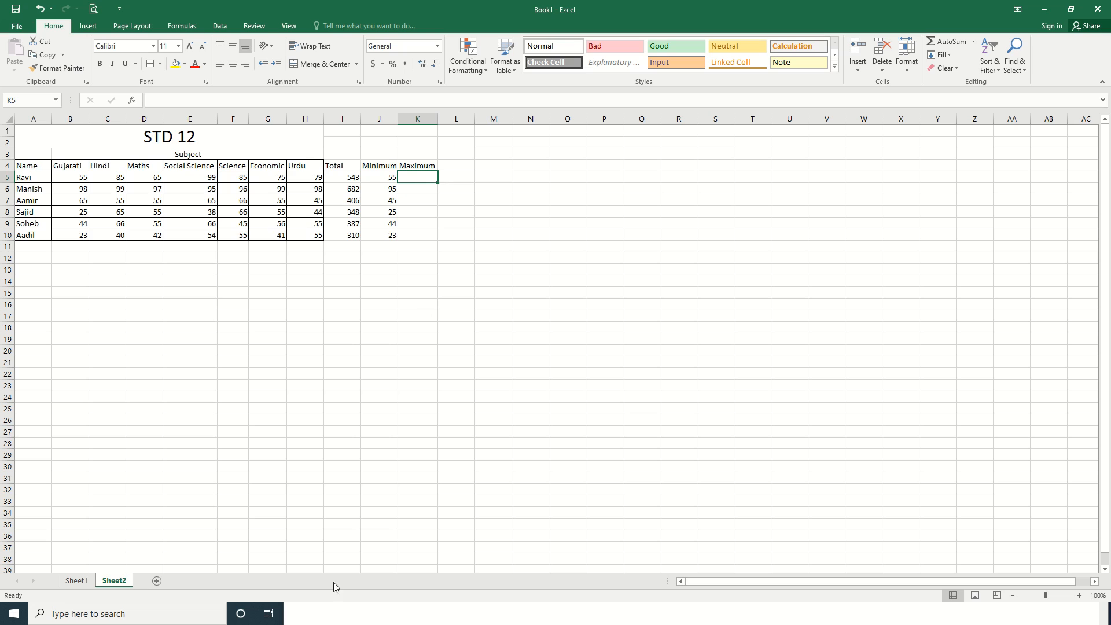
click(309, 611)
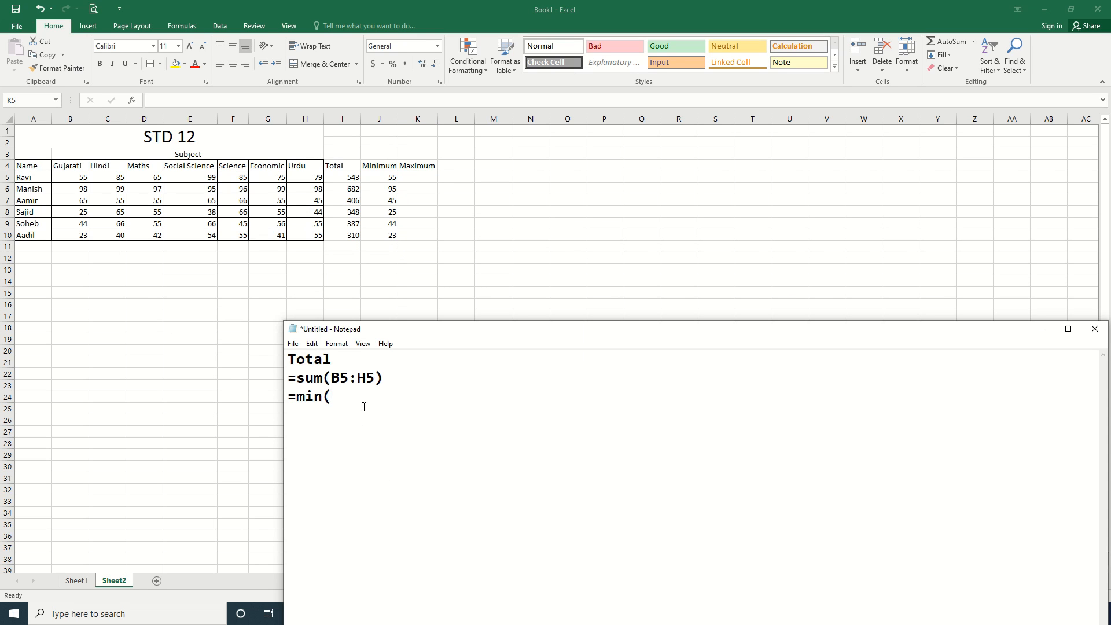
text(b)
key(BackSpace)
text(B5:H5))
key(Return)
Step: Write the maximum formula =max(B5:H5) on a new line below the minimum formula in the notes
text(=ma)
key(BackSpace)
text(ax)
key(BackSpace)
key(BackSpace)
text(ax(b5)
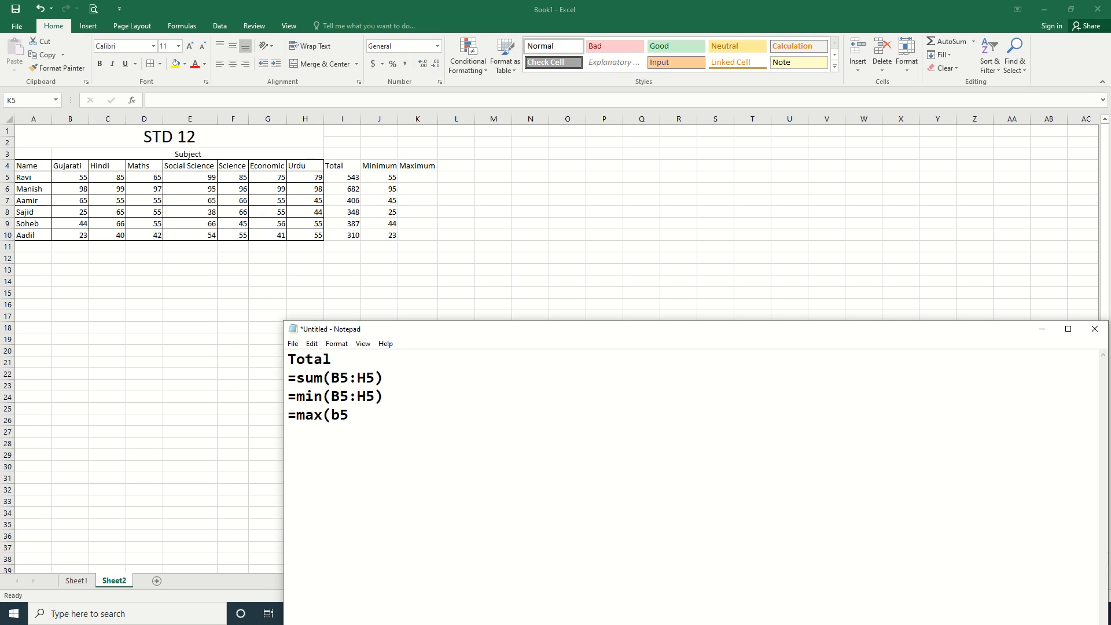
text(:)
key(BackSpace)
key(BackSpace)
key(BackSpace)
text(B5:H5))
Step: Switch back to Excel and enter the range formula =B5:H5 in cell K5 under the Maximum heading
double_click(417, 177)
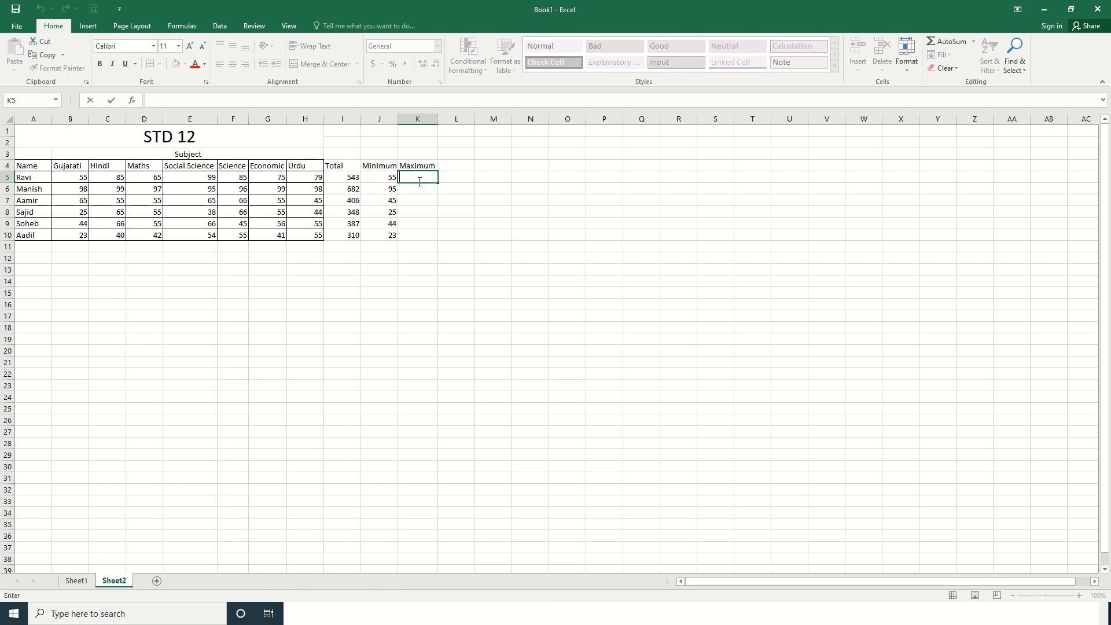
text(=B)
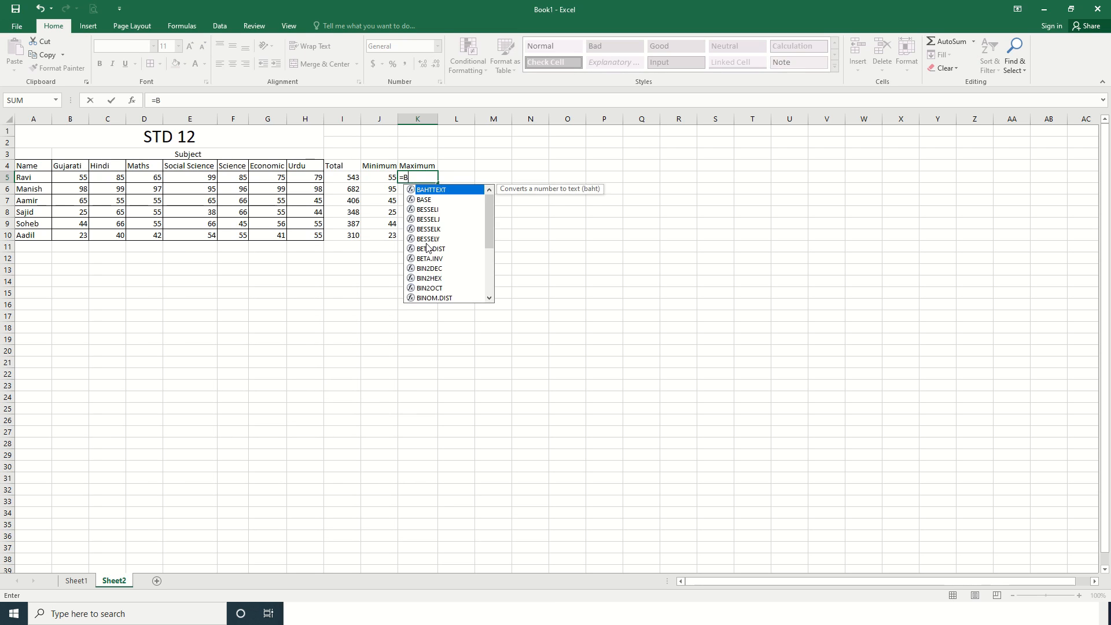
text(5:)
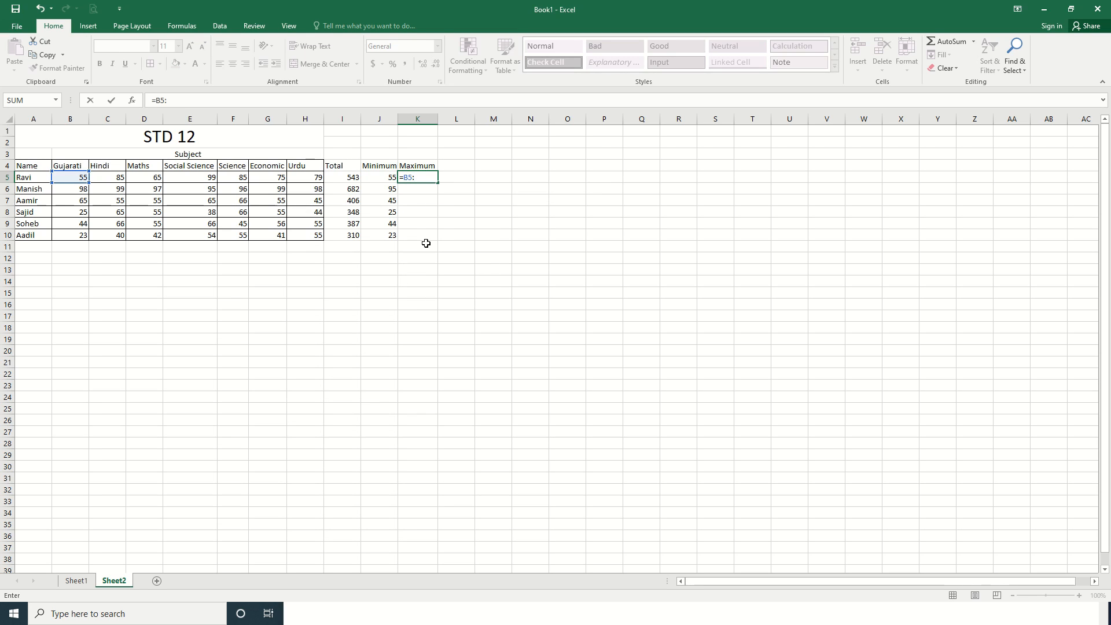
text(H5)
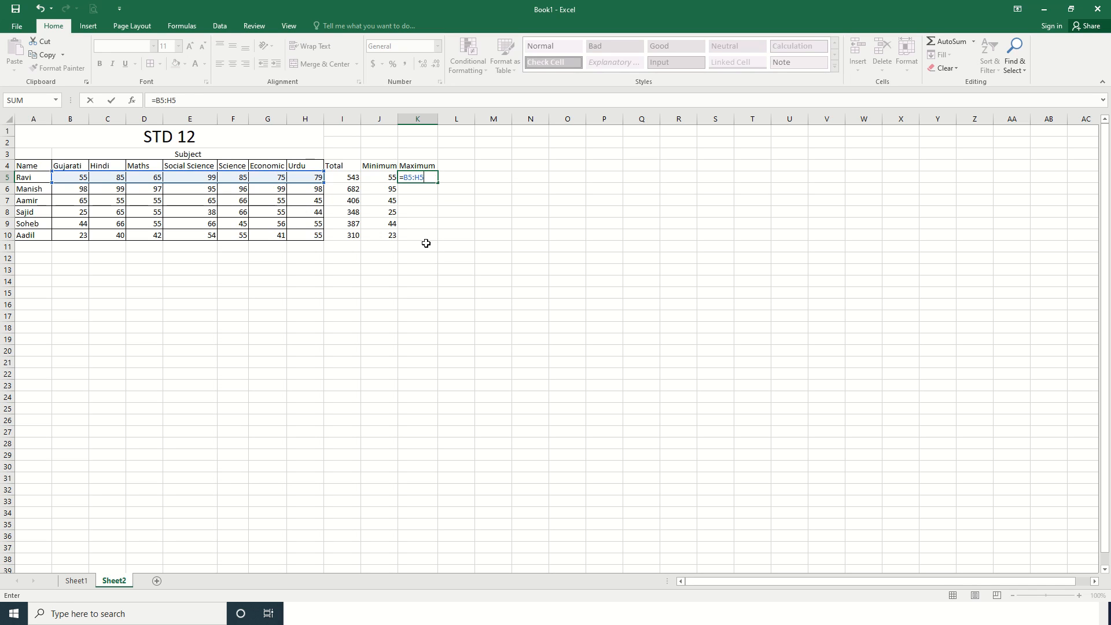
key(Left)
key(Left)
key(Right)
key(Right)
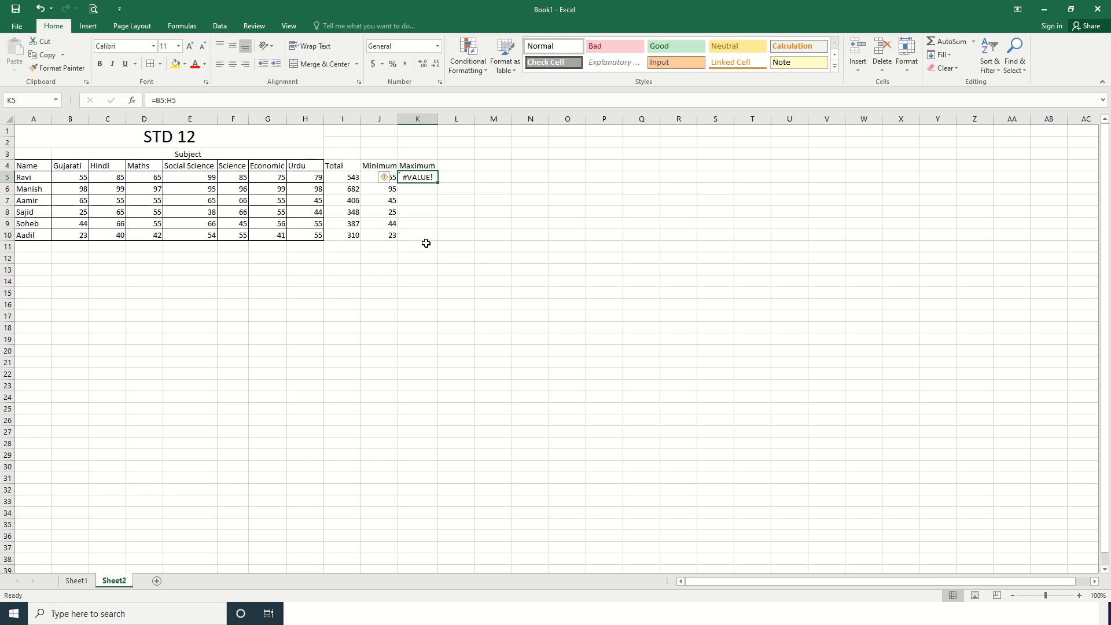
Step: Wrap the range in cell K5 in a SUM function so the formula reads =SUM(B5:H5)
key(F2)
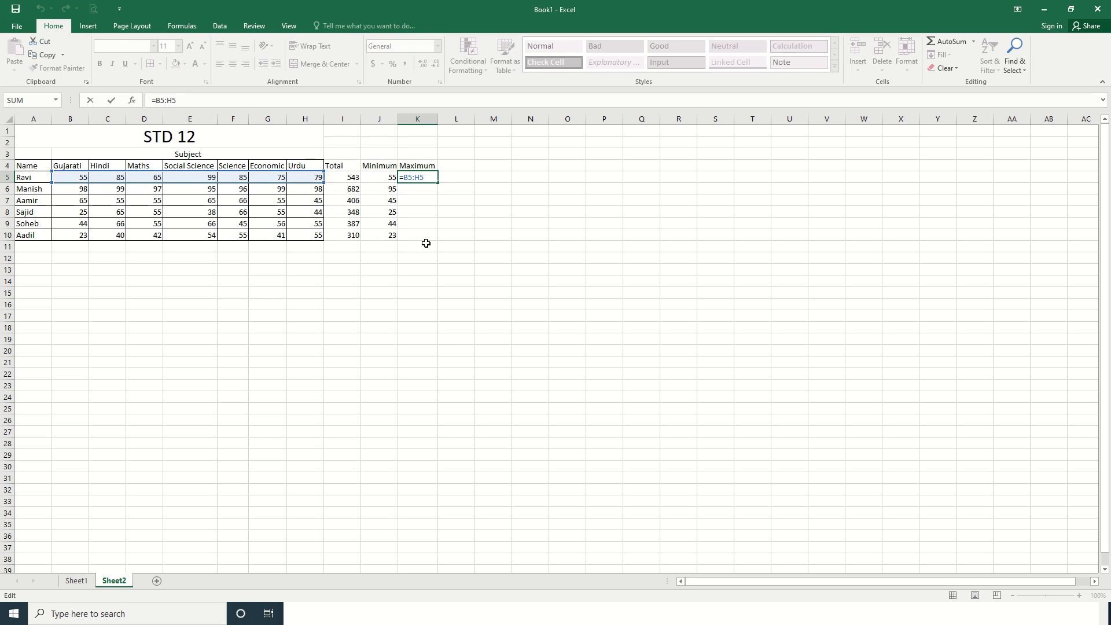
text(SUM()
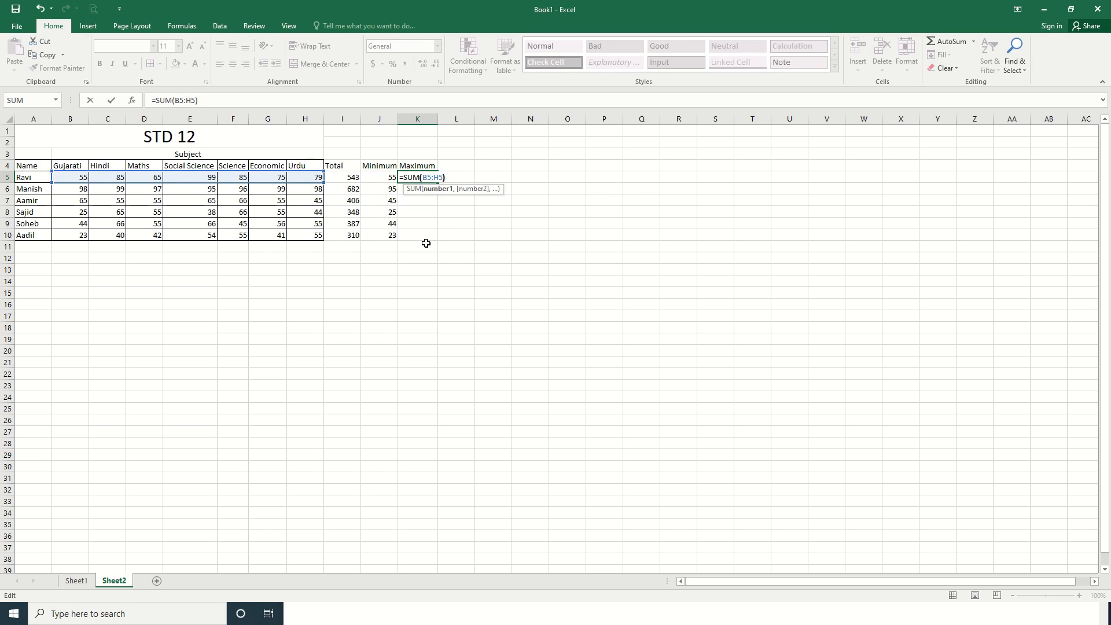
key(Return)
key(Up)
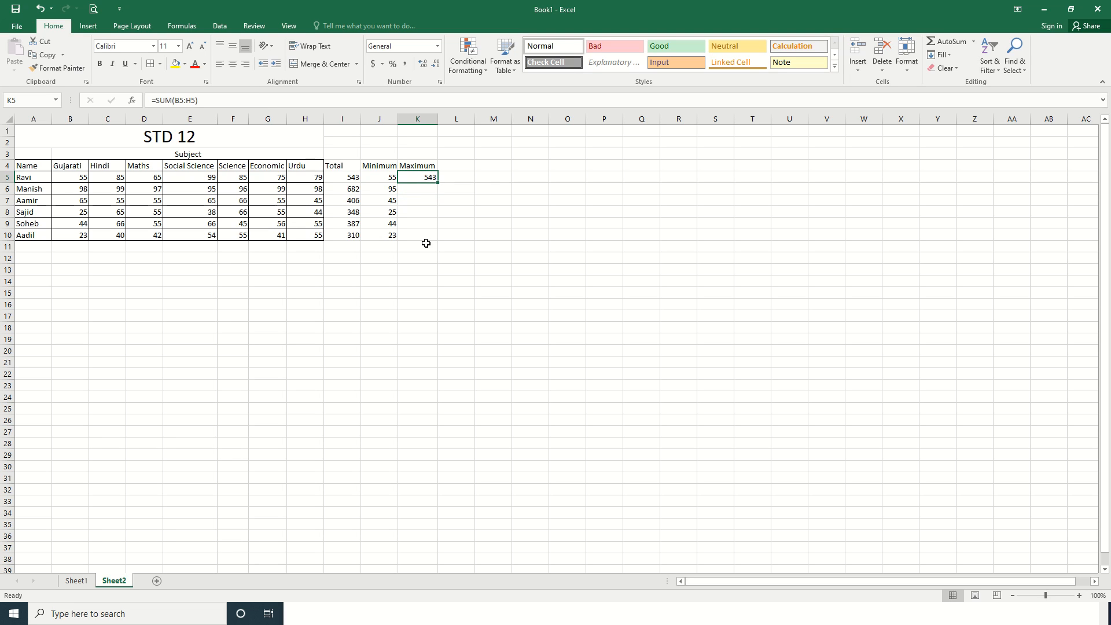
Step: Replace the SUM function in cell K5 with MAX so the formula reads =MAX(B5:H5)
key(F2)
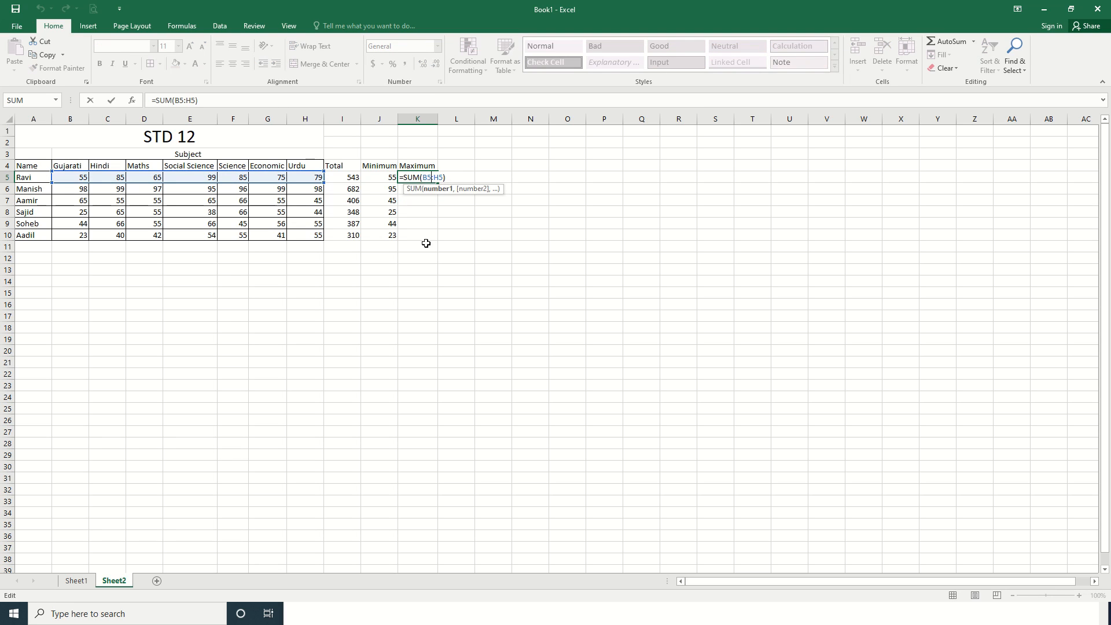
key(Left)
key(BackSpace)
key(BackSpace)
key(BackSpace)
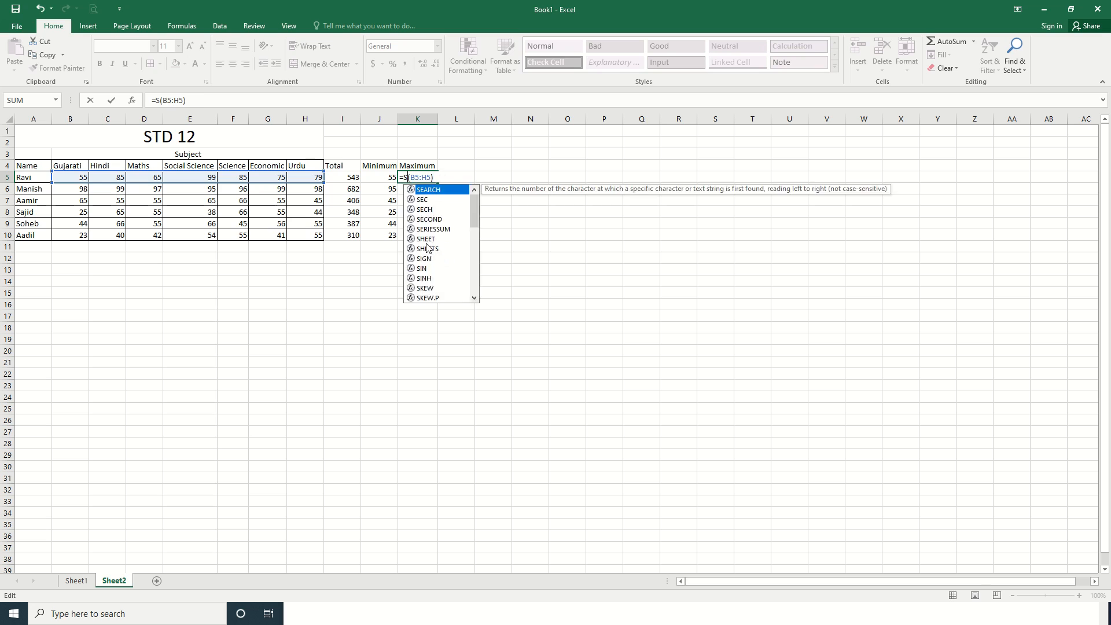
text(MAX)
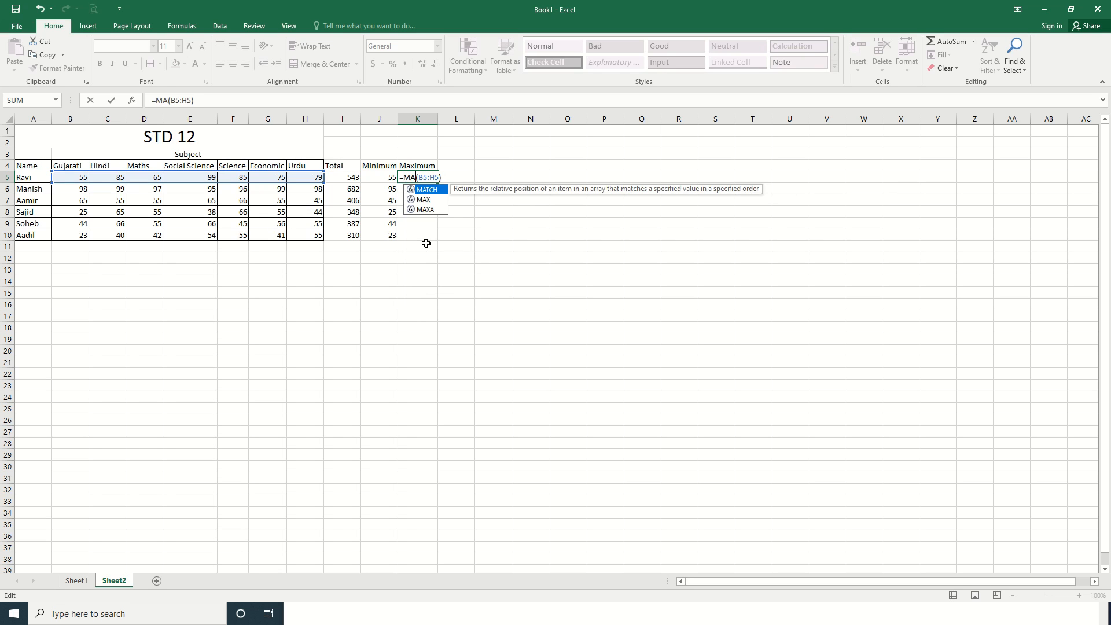
key(ctrl+Return)
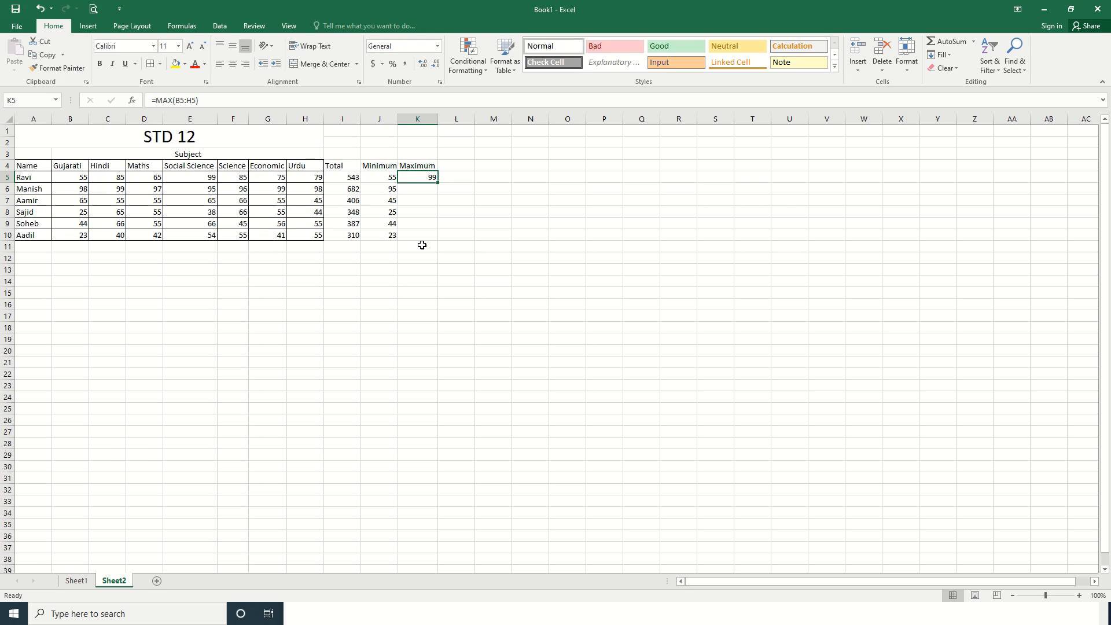
Step: Fill the maximum formula from K5 down to K10 and check the copied formulas for the other students
double_click(438, 182)
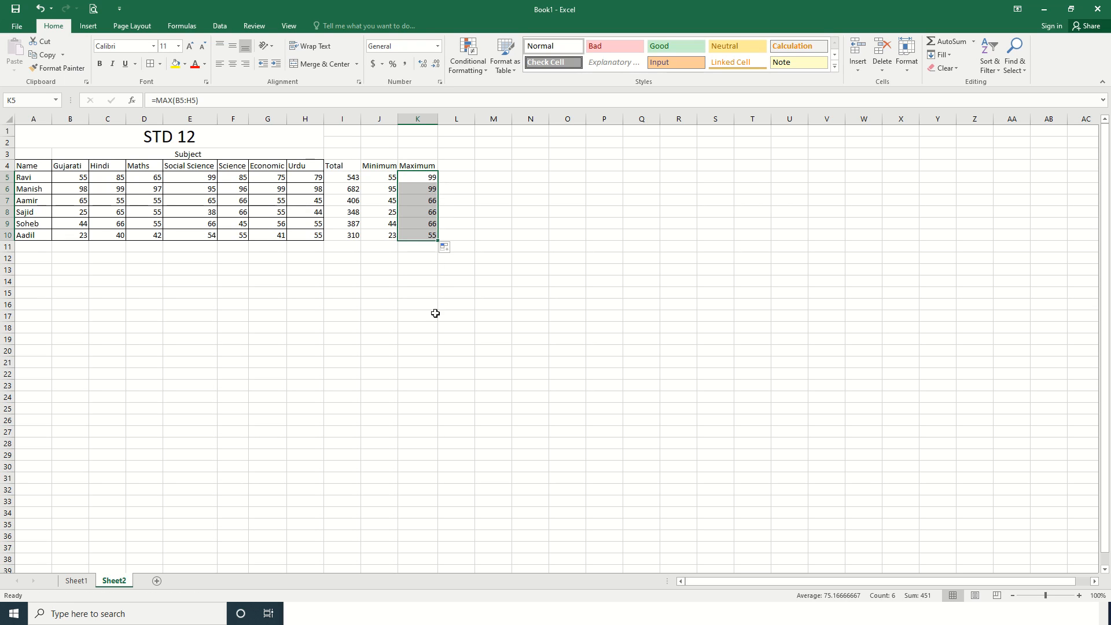
click(424, 180)
click(432, 232)
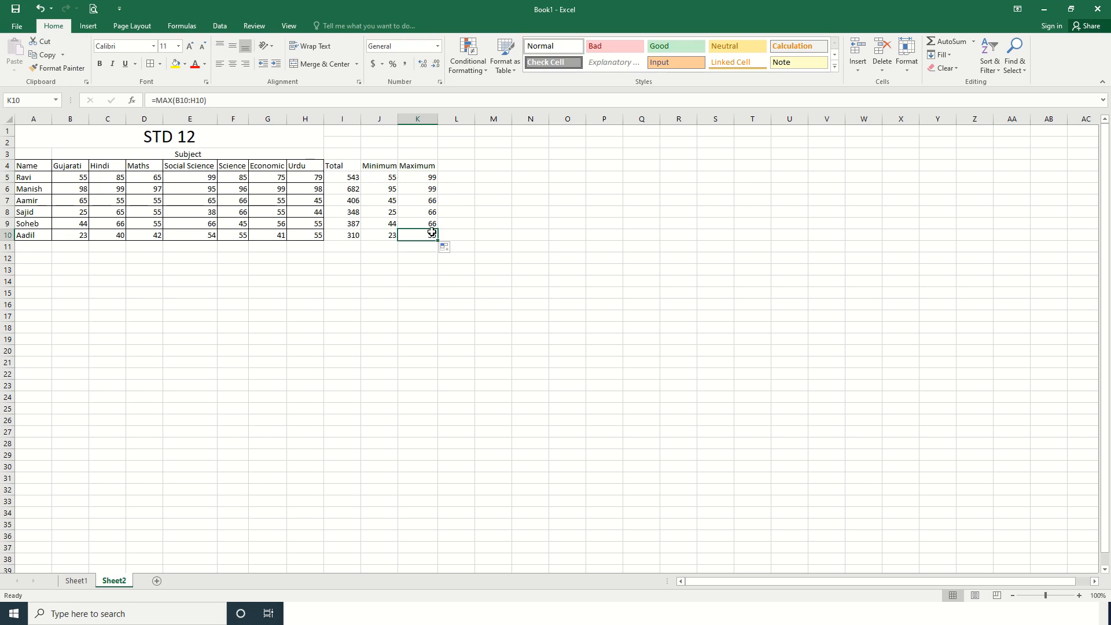
click(425, 188)
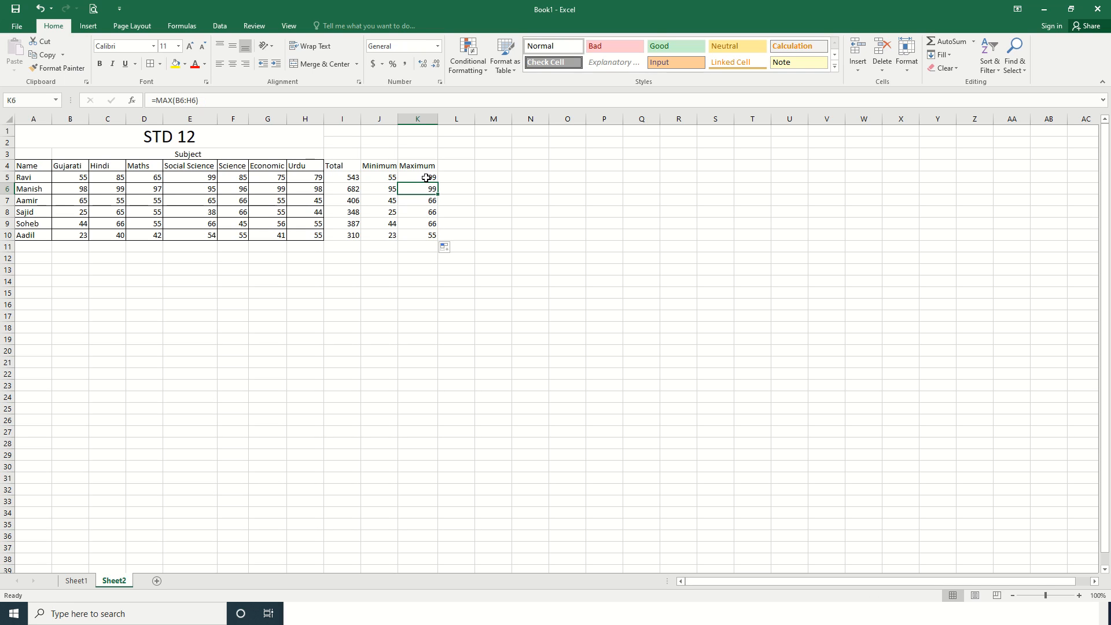
Step: Add the heading Percentage in cell L4, beside the Maximum heading
click(429, 211)
click(451, 167)
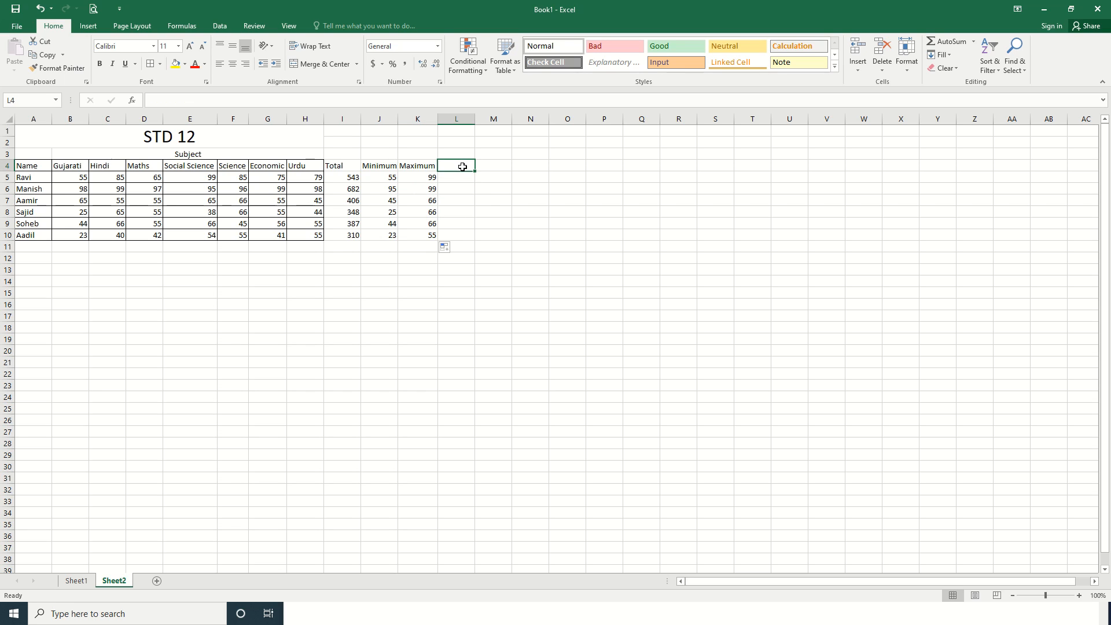
text(a)
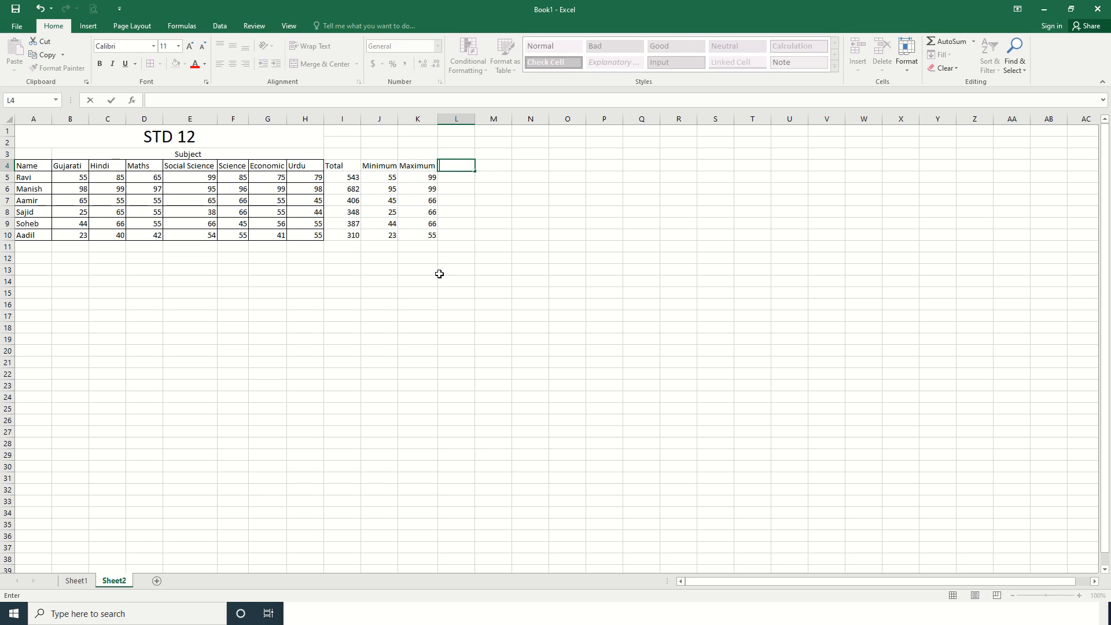
text(er)
key(Tab)
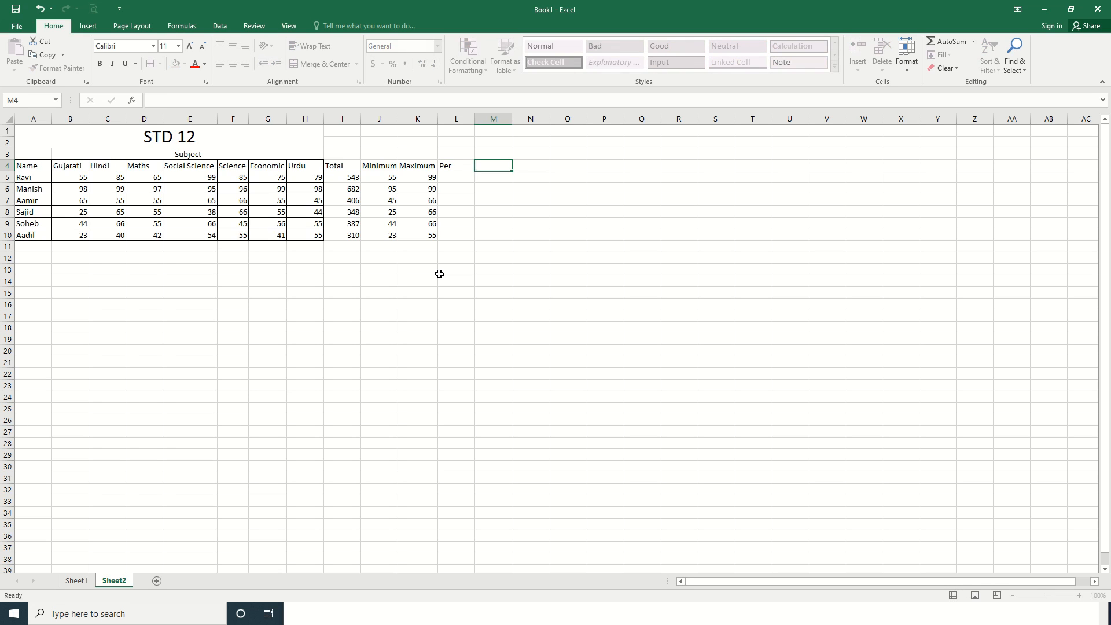
key(Left)
key(F2)
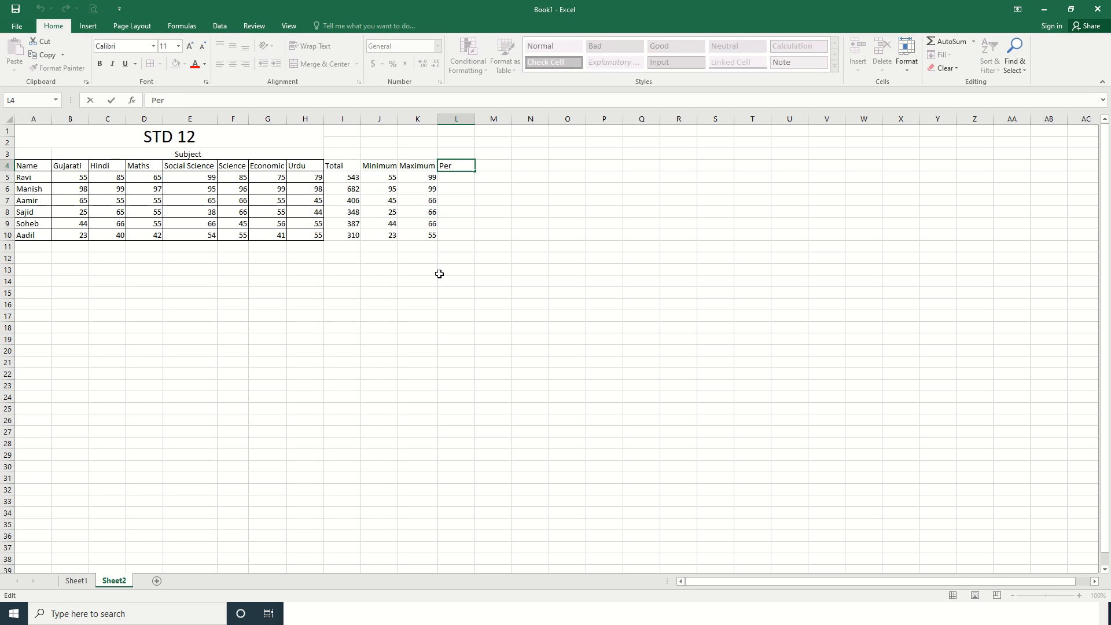
text(centage)
key(Return)
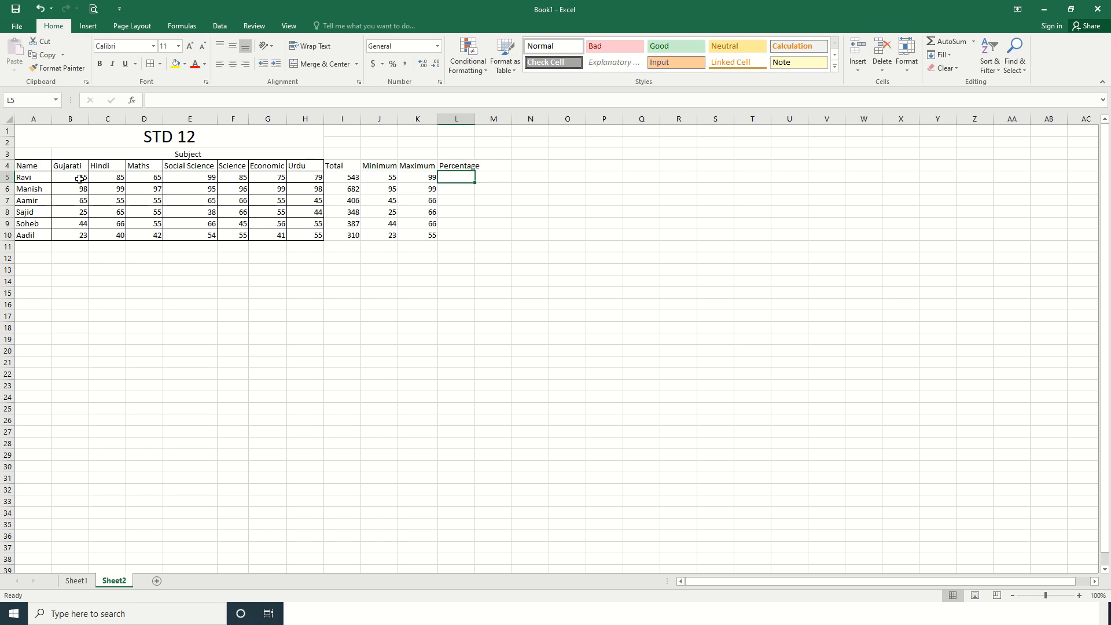
Step: Switch to Notepad and add the line =avarage(b5:h5) below the max formula note
key(alt+Tab)
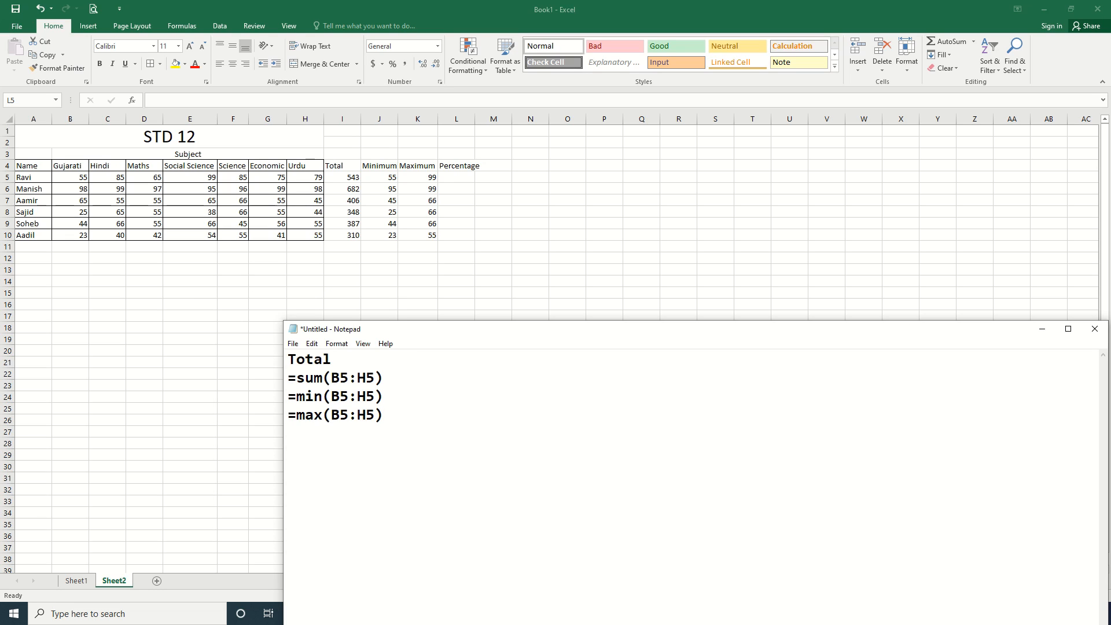
text(=avarage(b5)
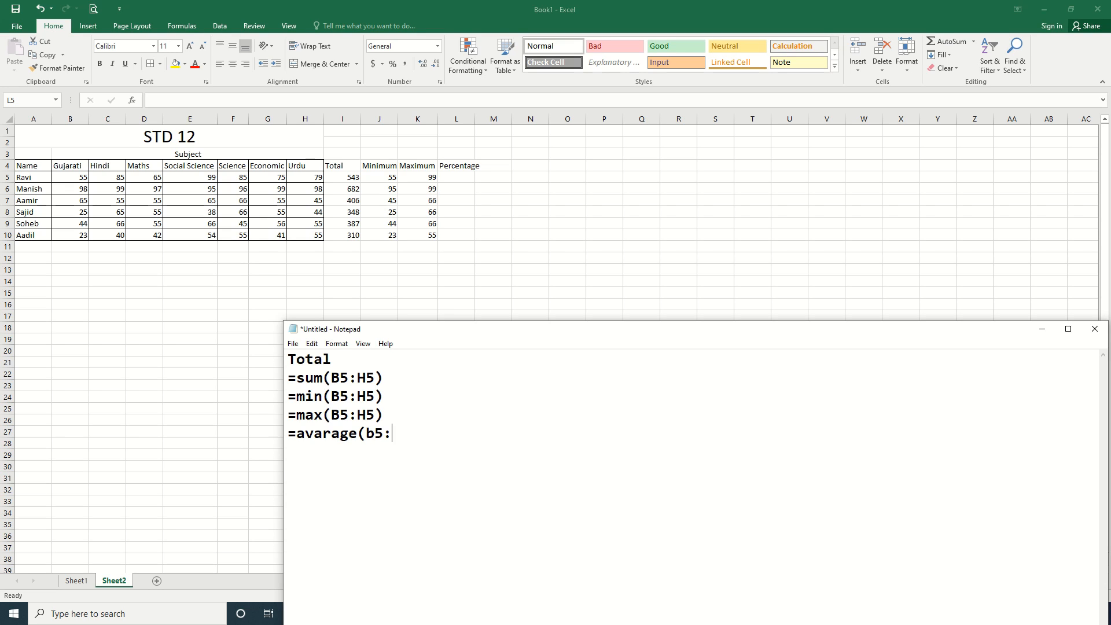
text(:h5))
Step: Switch back to Excel and enter the formula =average(b5:h5) in cell L5 under the Percentage heading
click(455, 178)
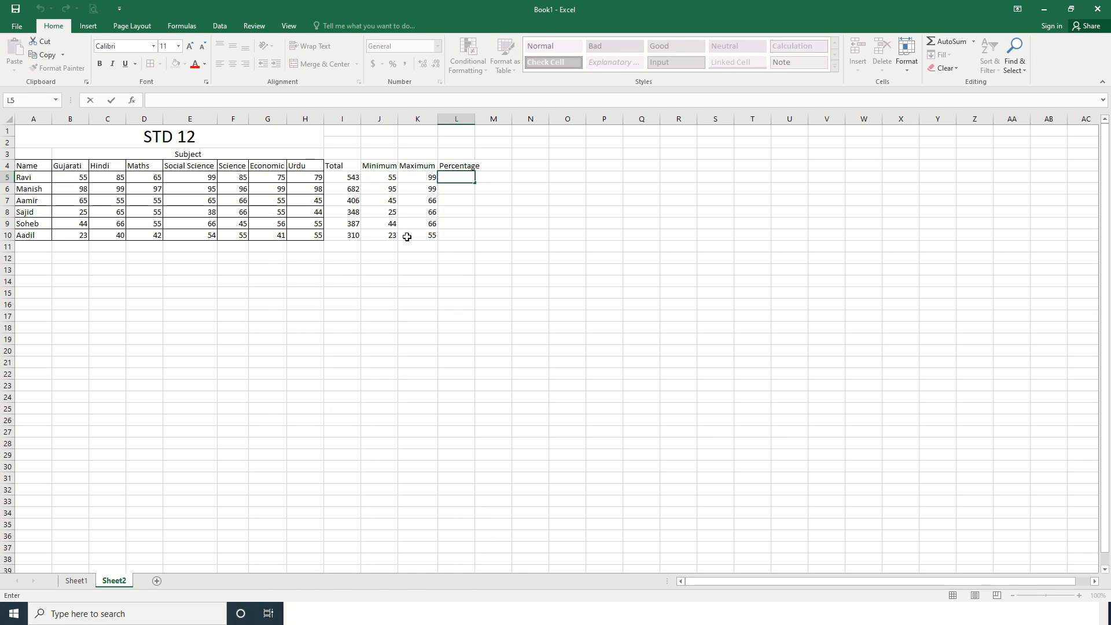
text(=a)
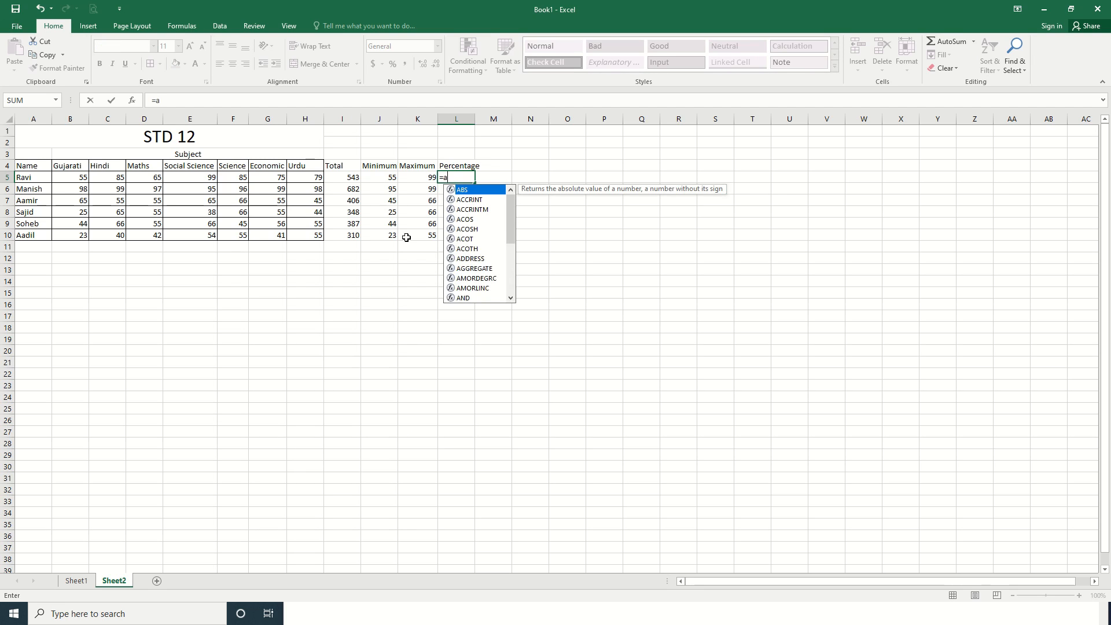
text(va)
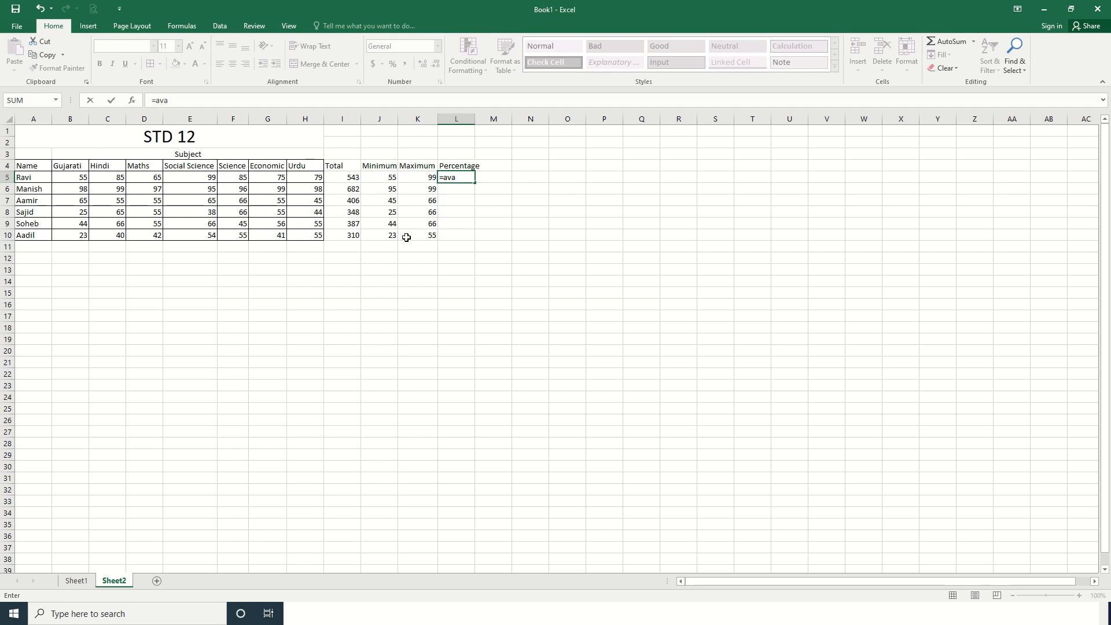
key(BackSpace)
key(Down)
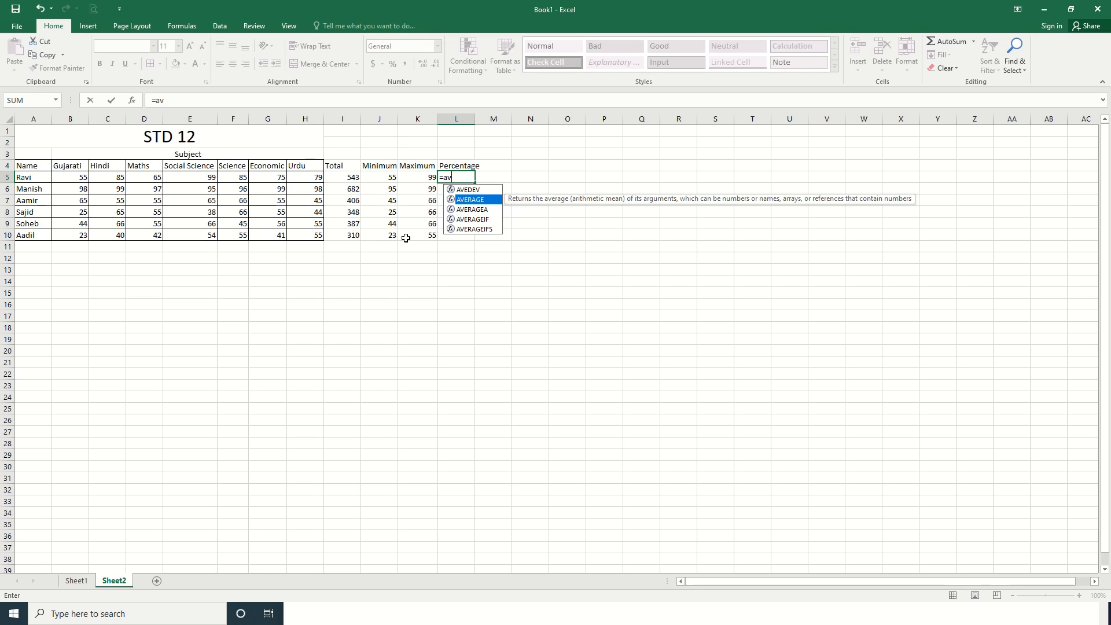
text(erage)
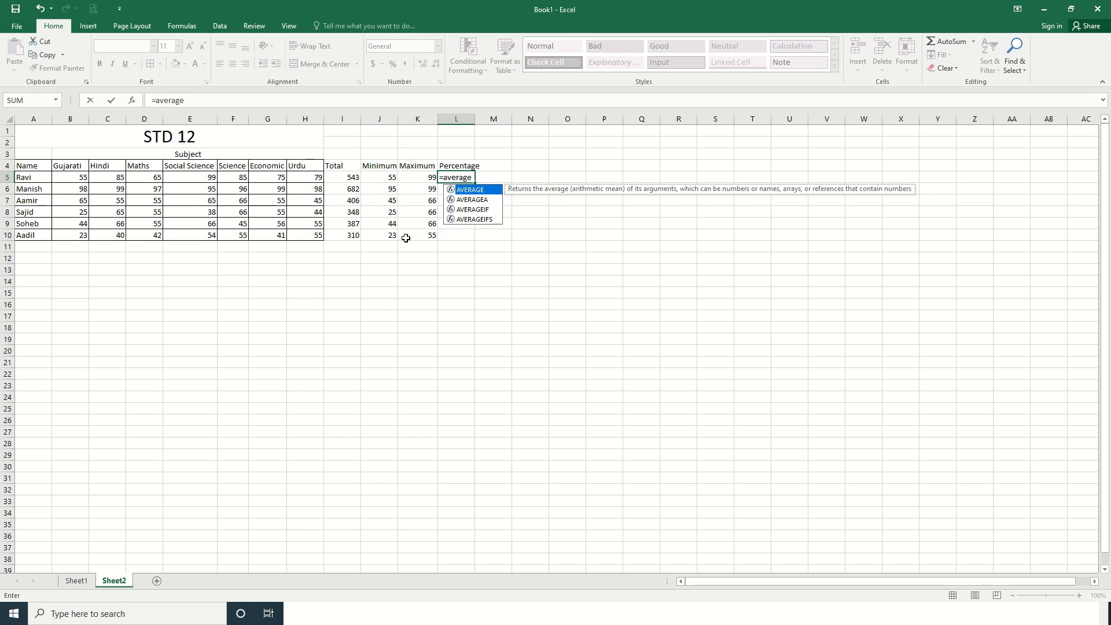
text((b)
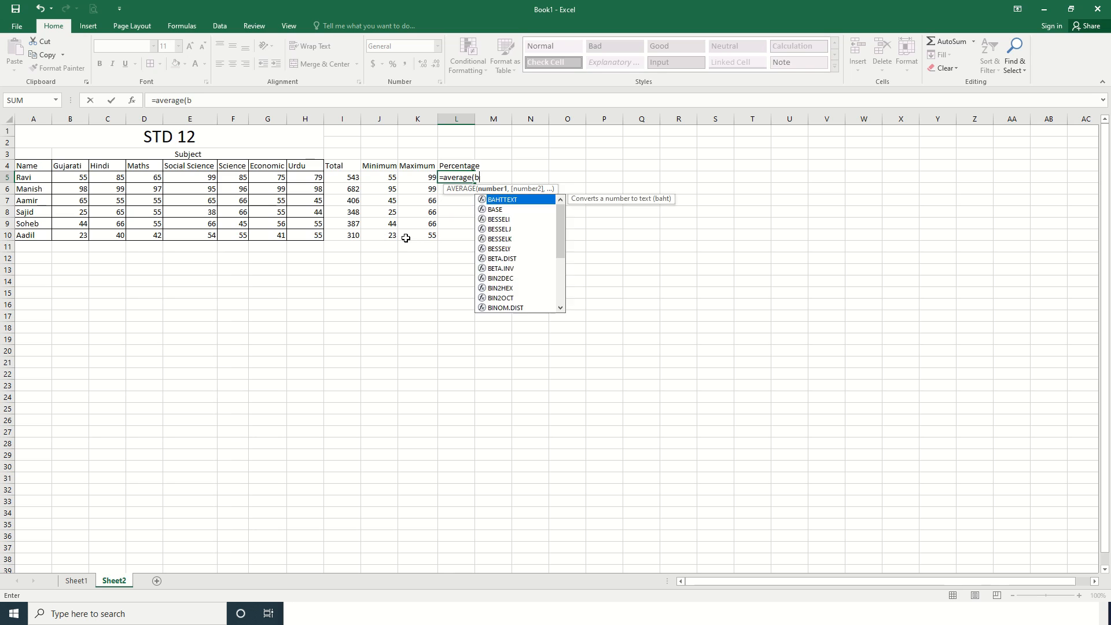
text(5:)
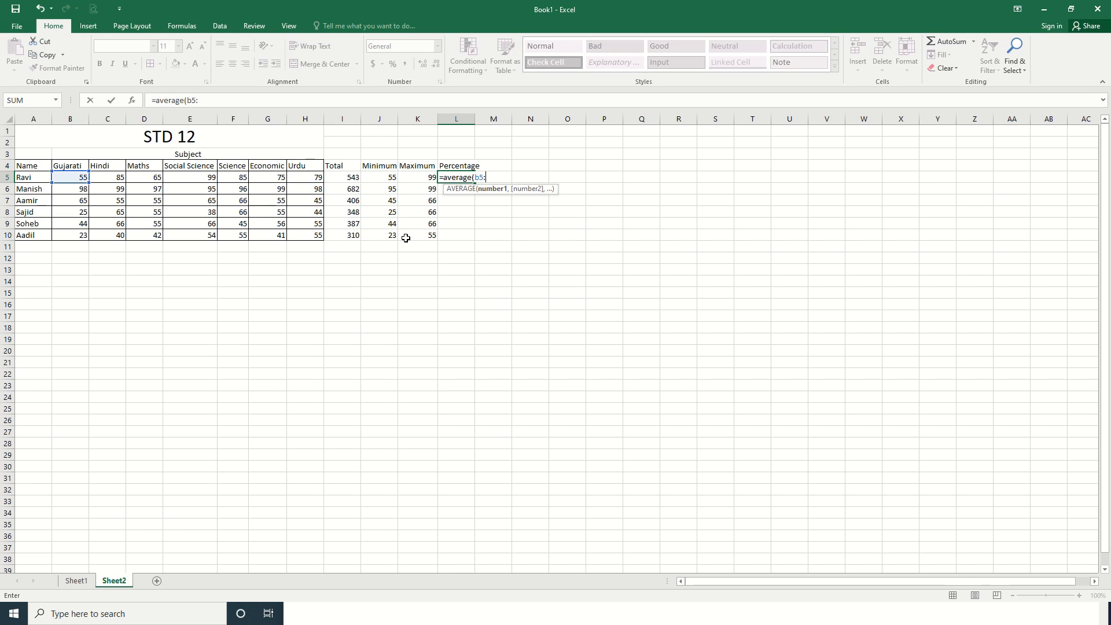
text(h5))
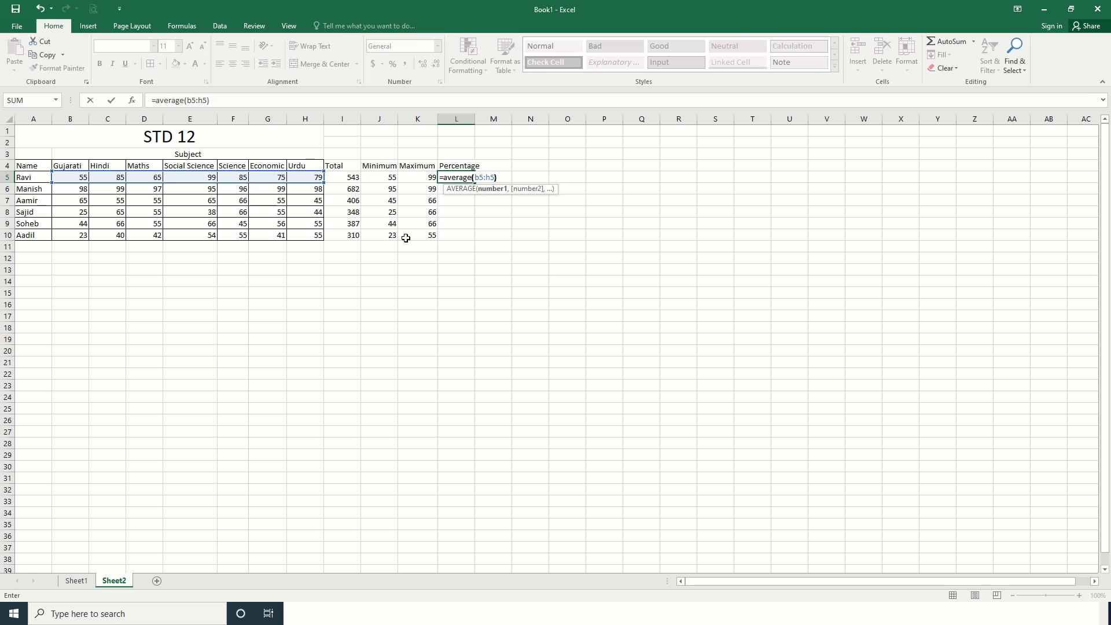
key(Return)
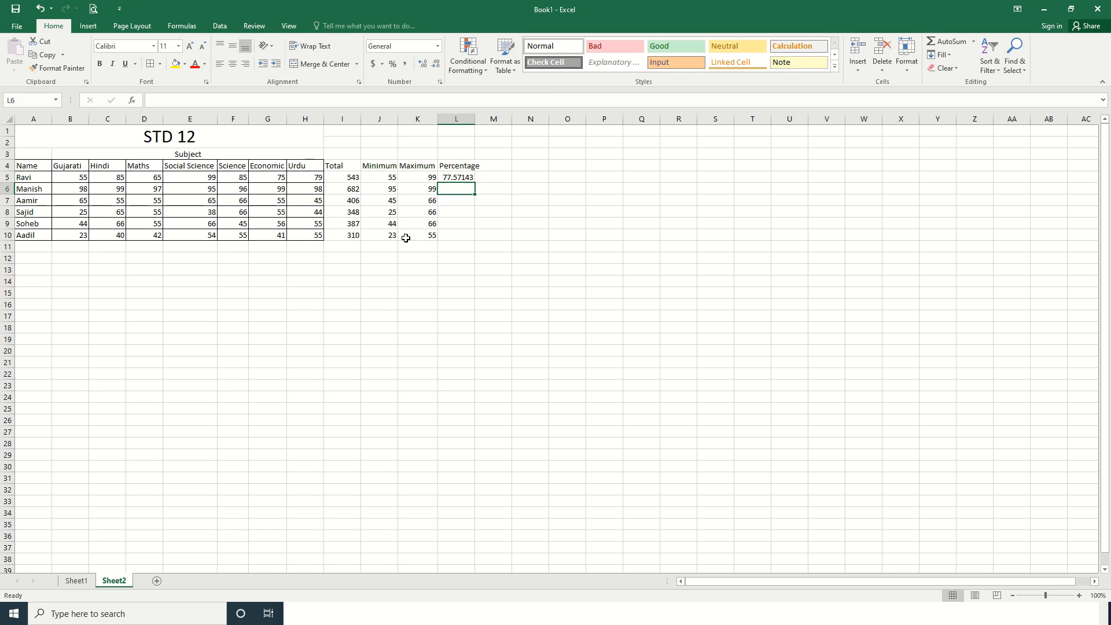
Step: Autofit column L, fill the average formula from L5 down to L10 and check the copied formula in L10
double_click(475, 118)
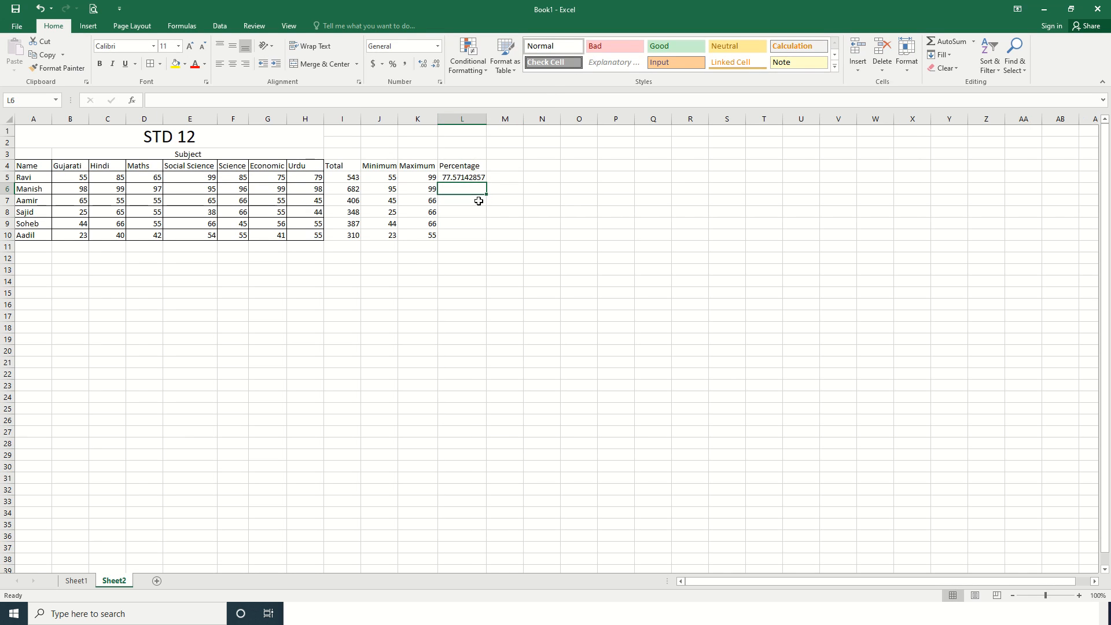
click(475, 177)
drag(487, 183, 486, 238)
click(564, 212)
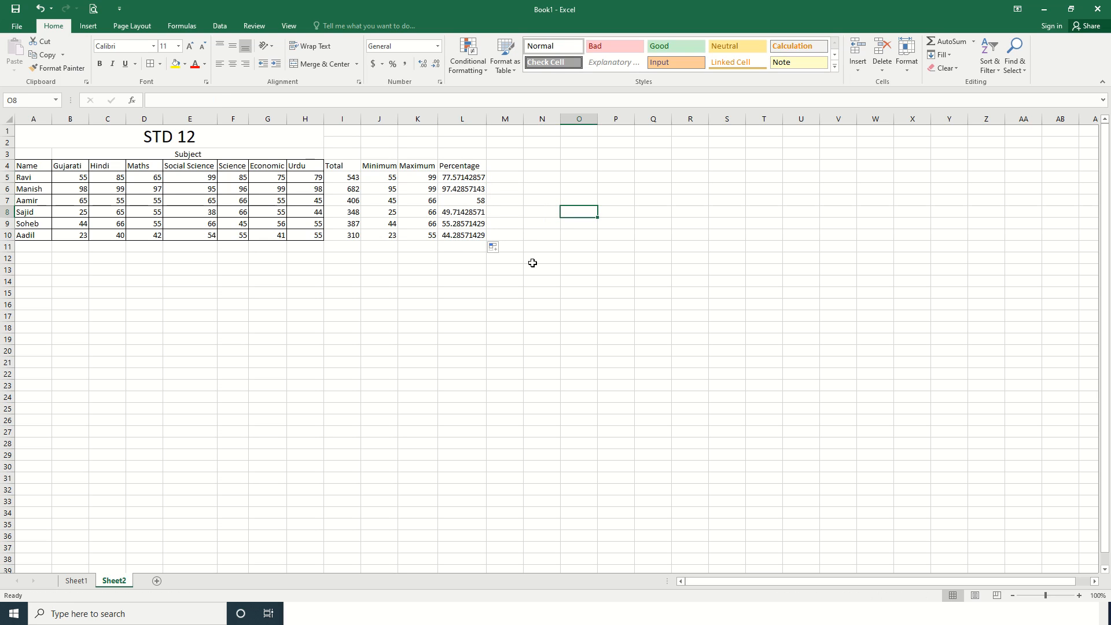
click(471, 236)
click(464, 300)
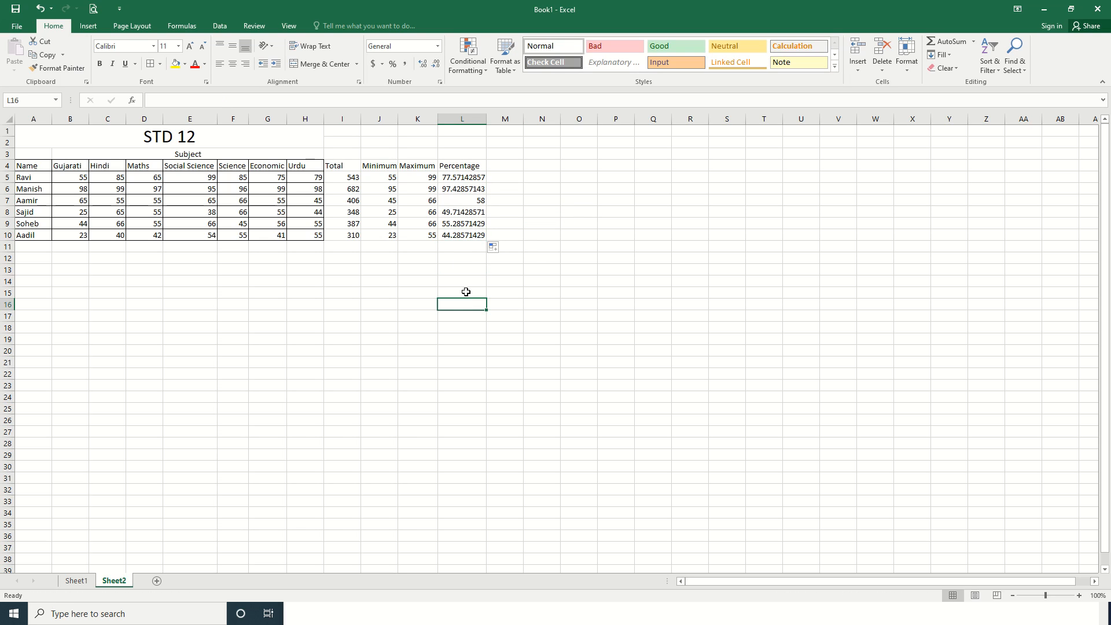
click(472, 234)
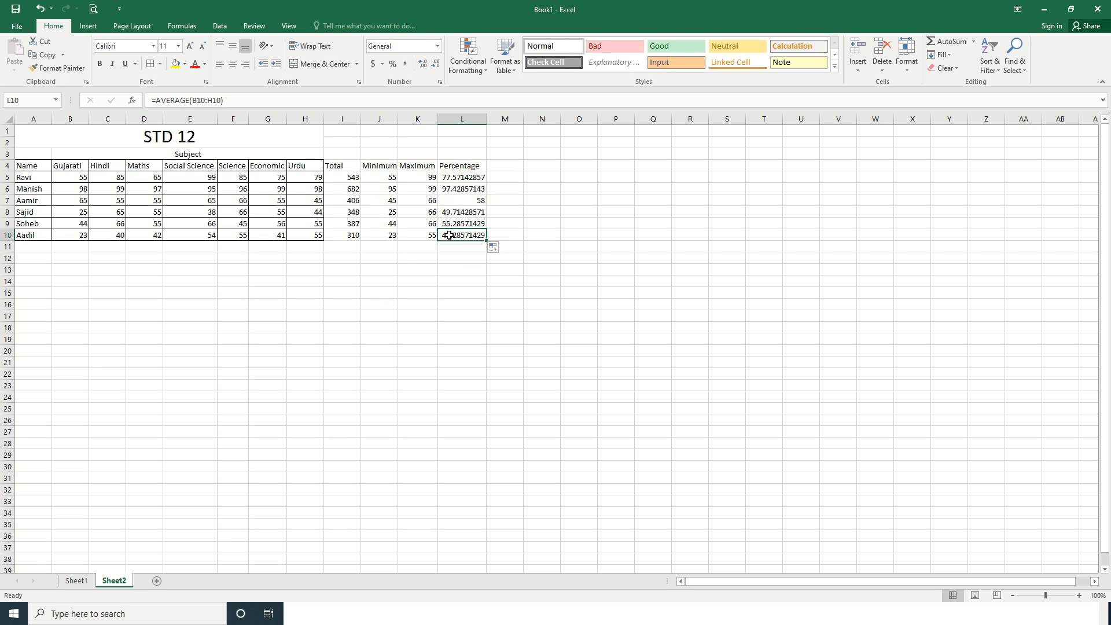
Step: Add the heading Result in cell M4, beside the Percentage heading
click(499, 165)
click(511, 180)
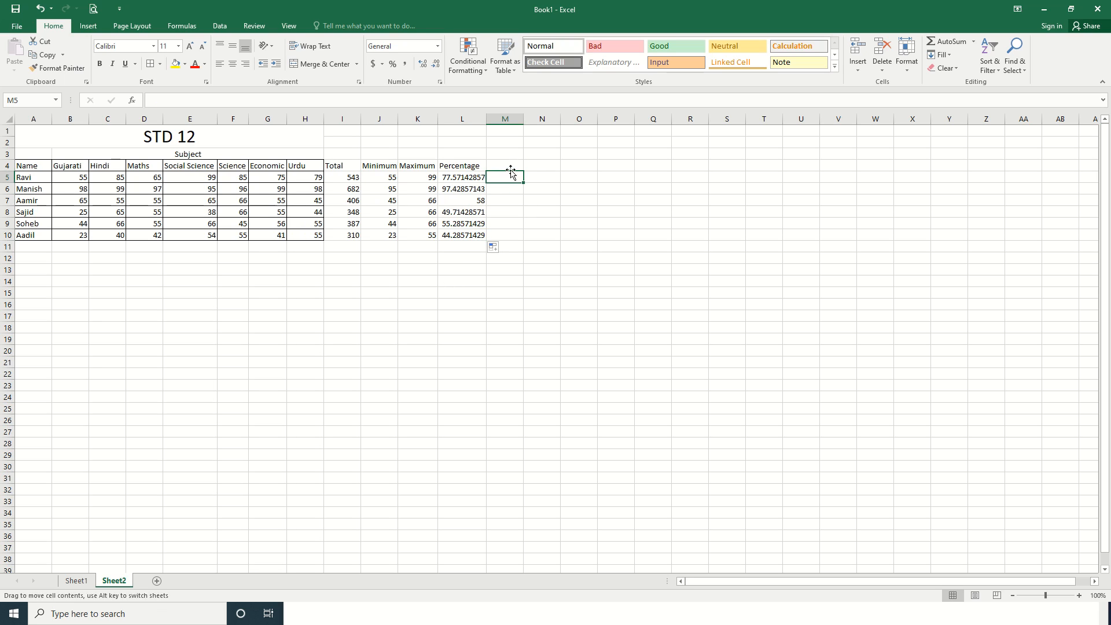
click(511, 165)
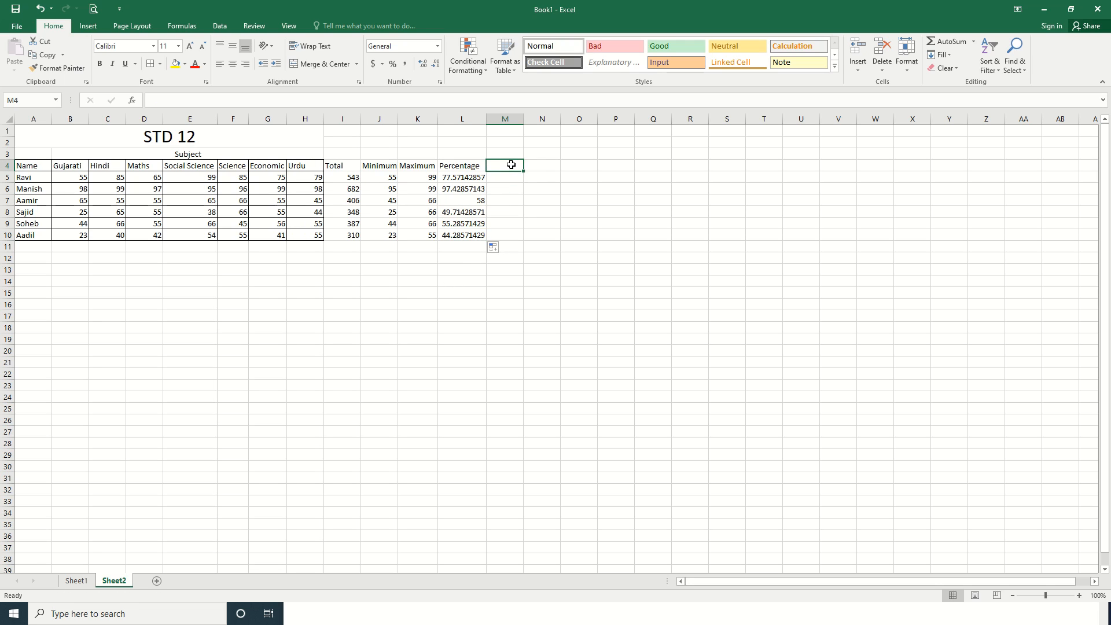
click(511, 198)
click(507, 167)
click(508, 185)
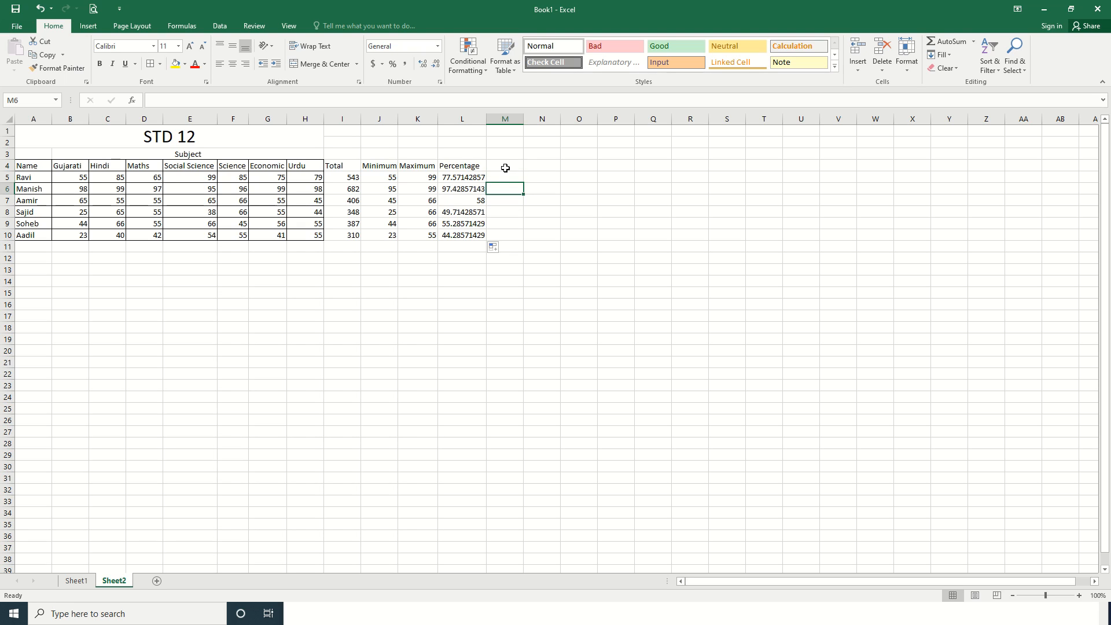
click(505, 168)
click(505, 179)
click(502, 166)
click(501, 184)
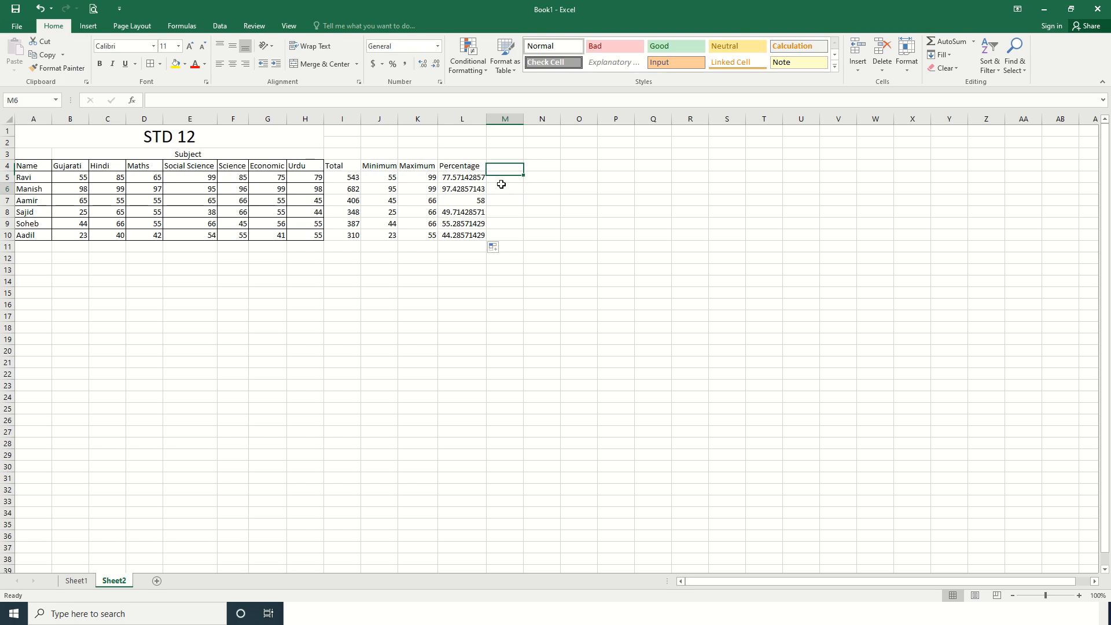
click(504, 166)
text(R)
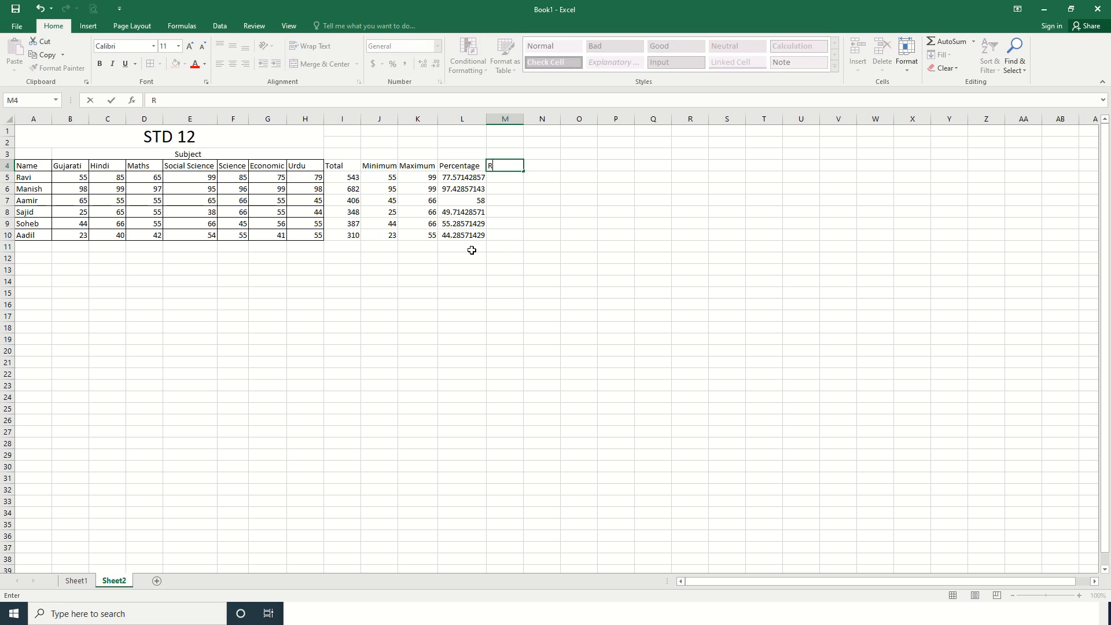
text(esult)
key(Return)
click(502, 212)
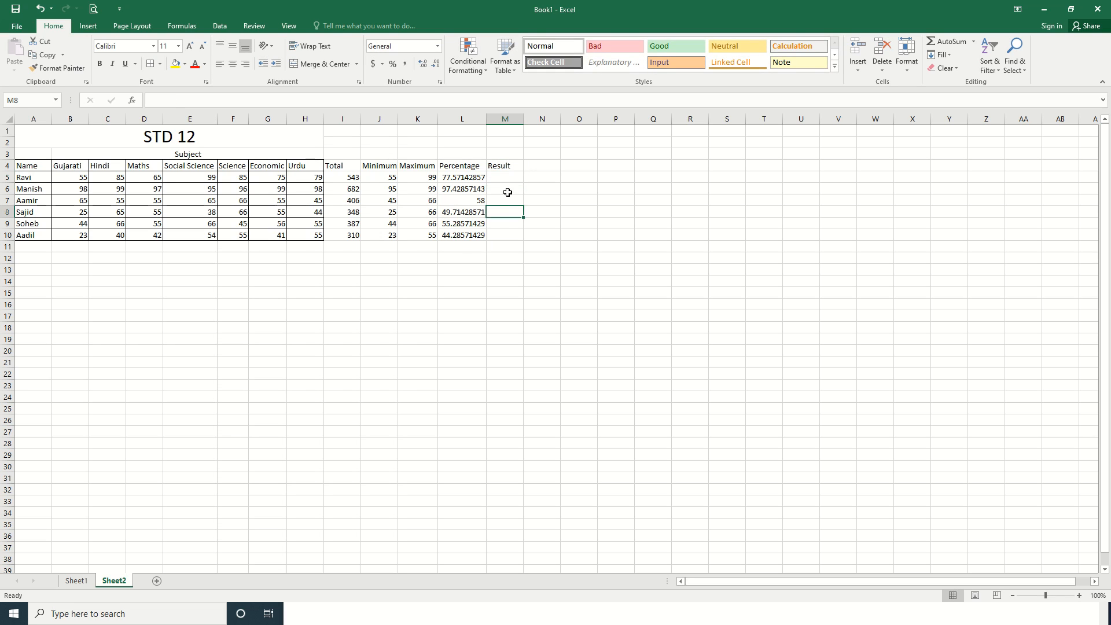
click(507, 178)
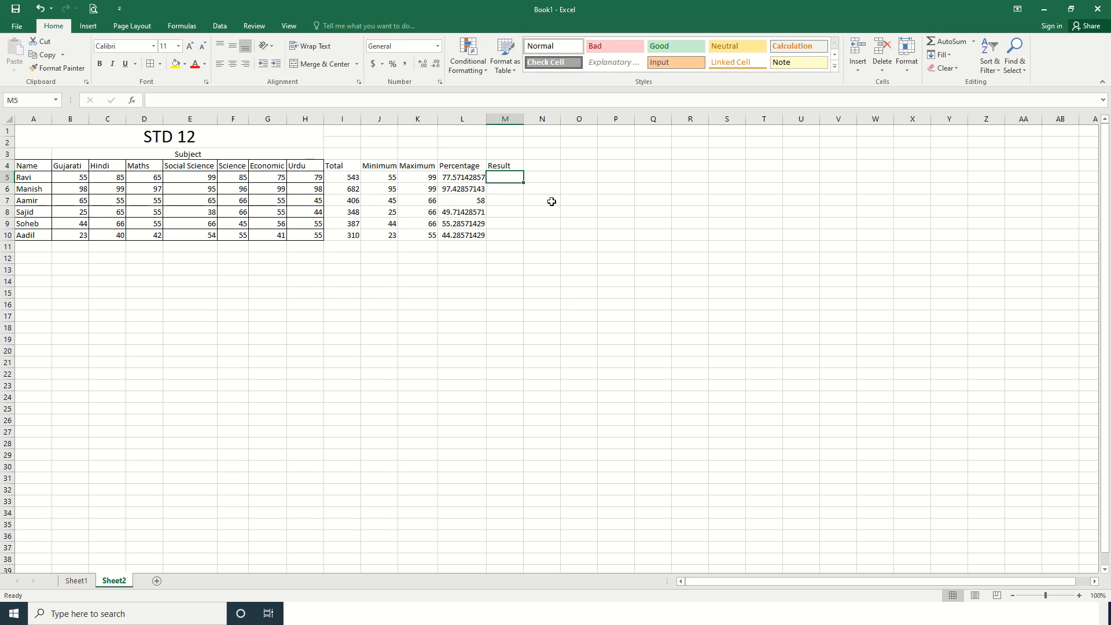
click(563, 177)
click(541, 177)
click(545, 166)
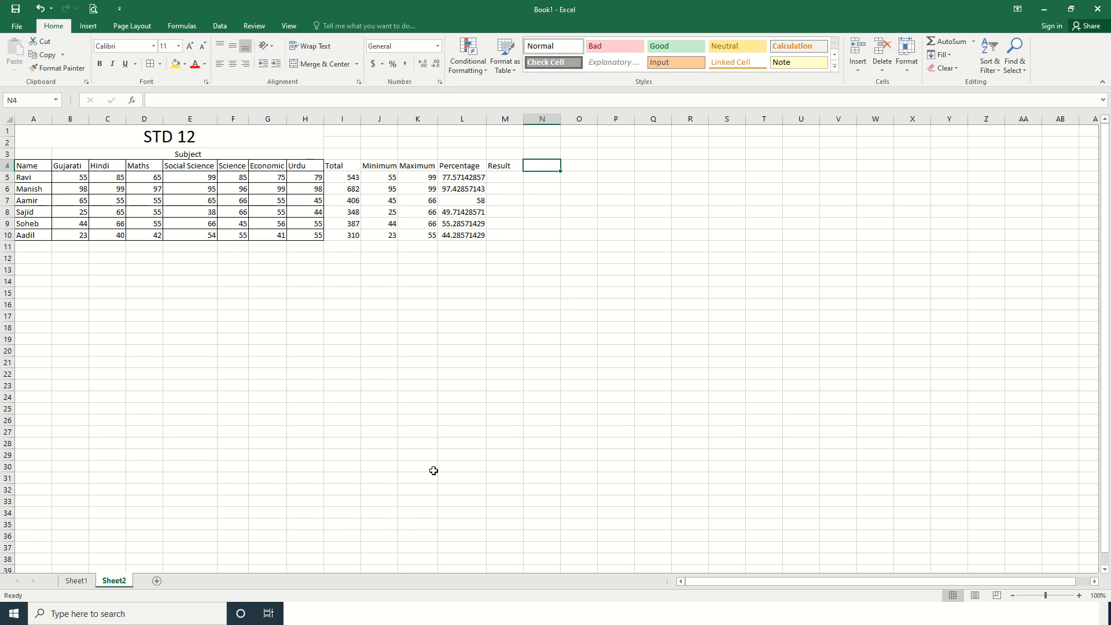
Step: Switch to Notepad and note the full marks 100 and the pass rule "35 >Pass" below the formulas
key(alt+Tab)
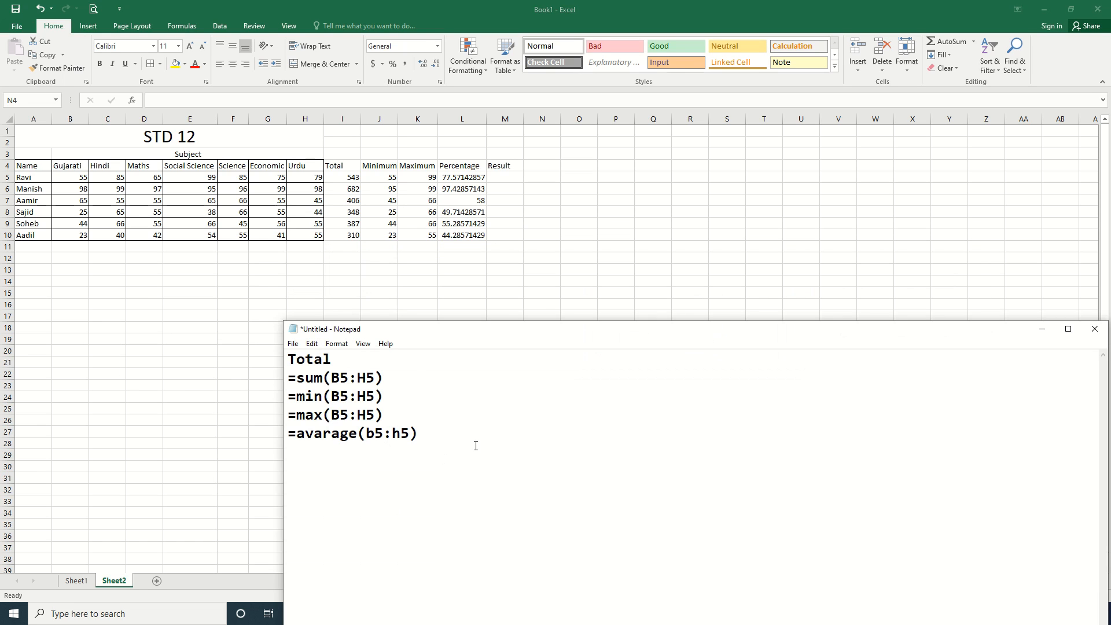
key(Return)
key(Return)
text(1000)
key(BackSpace)
key(Return)
text(35 Pass)
key(Return)
key(Up)
key(Right)
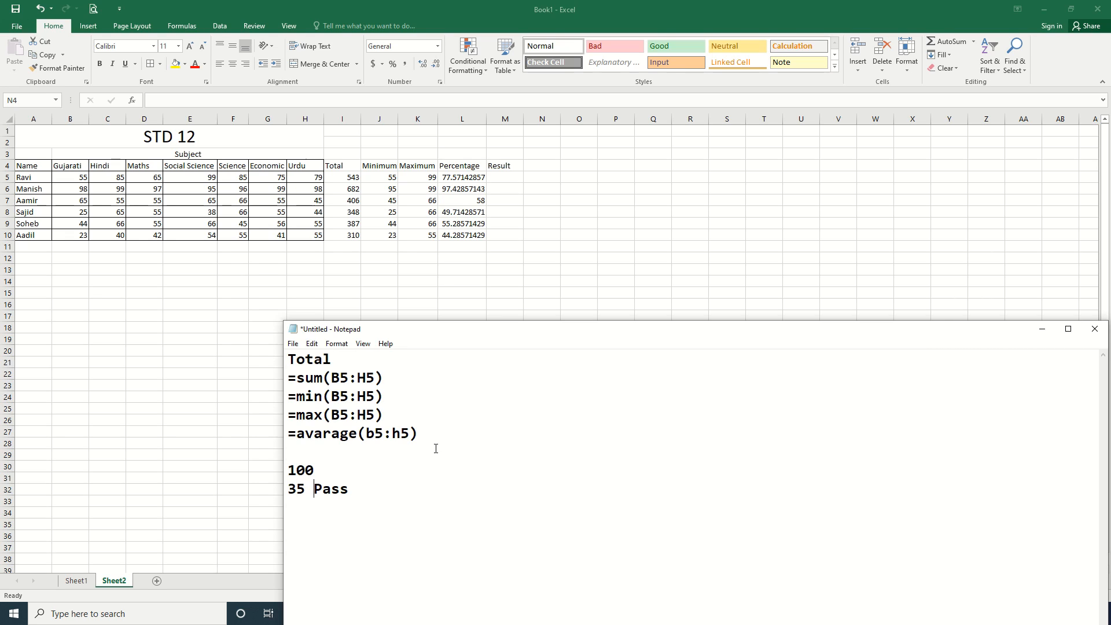
text(>)
Step: Add the fail rule "34 <Fail" on the line below the pass rule
text(34)
text(<)
key(BackSpace)
text(<Fail)
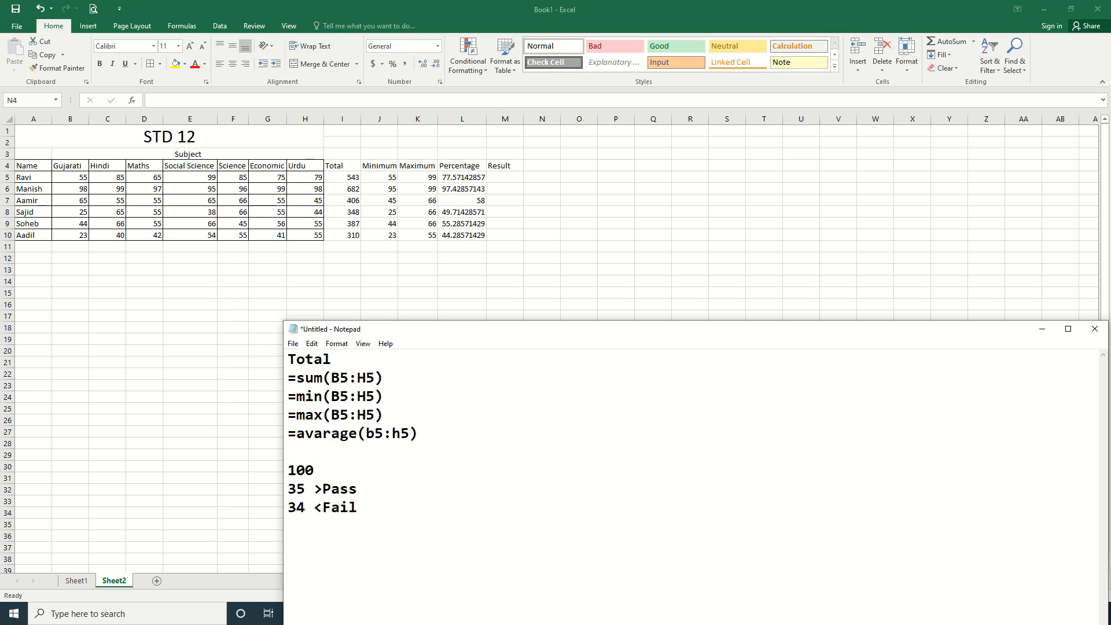
Step: Start the IF formula note with "=if(" below the fail rule and reposition the Notepad window
key(Return)
text(=if)
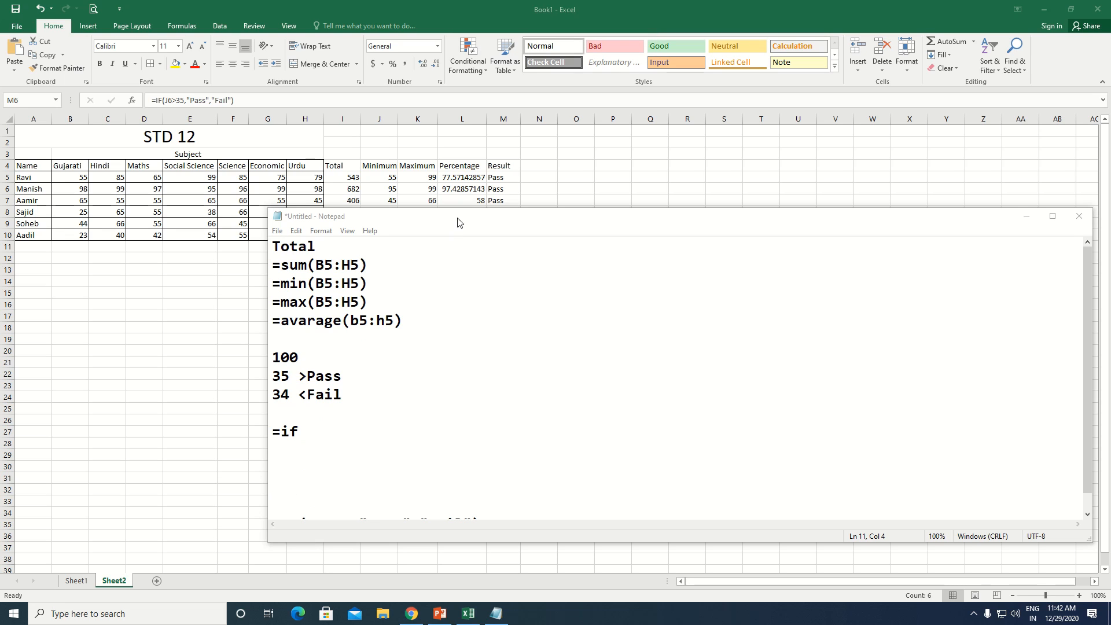
drag(459, 219, 466, 173)
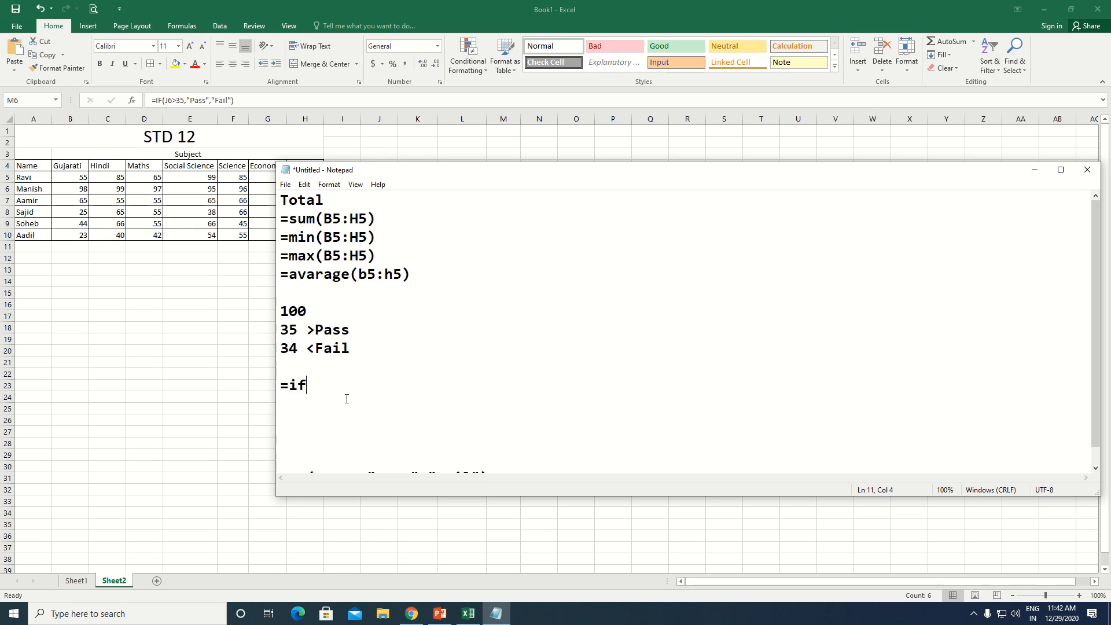
text(()
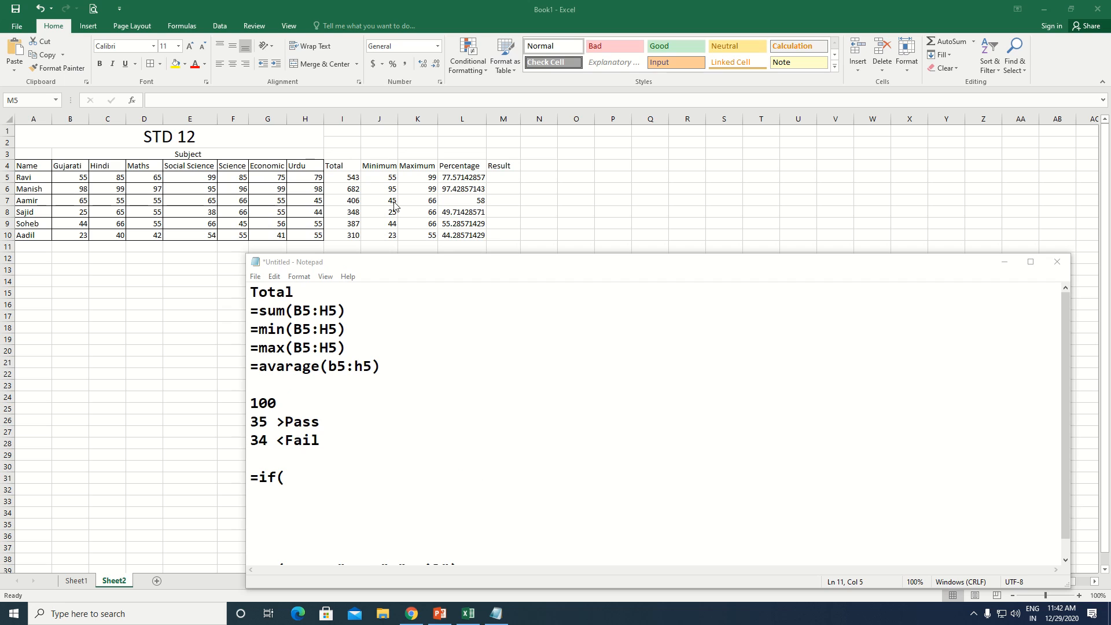
Step: Look up the first student's Minimum cell J5 in Excel and complete the Notepad formula as =if(j5>35,"PASS","FAIL")
click(388, 181)
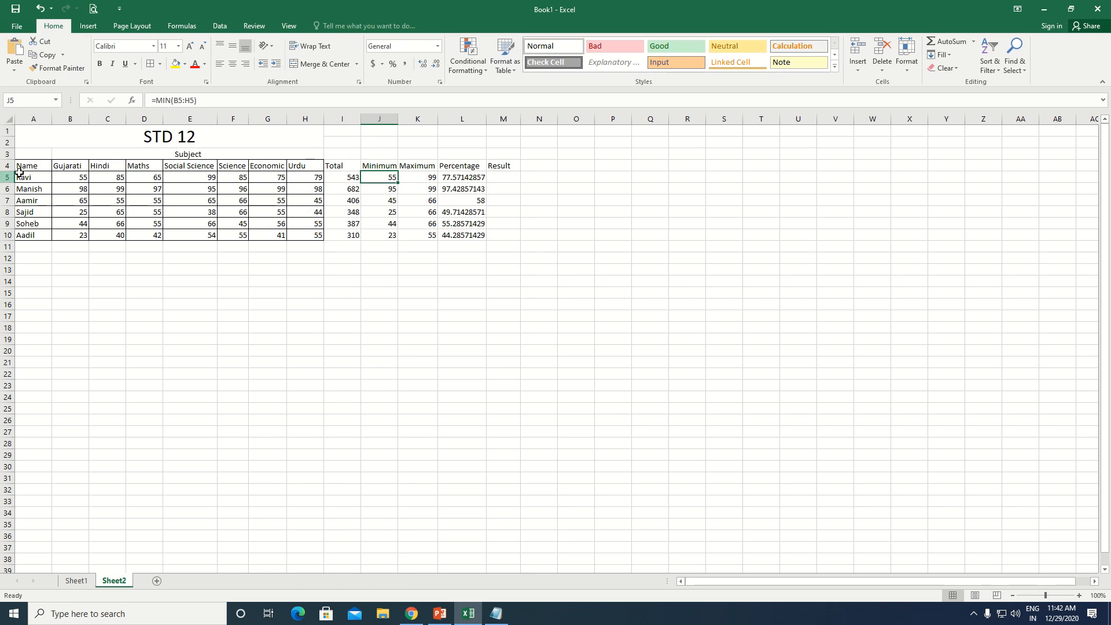
click(496, 613)
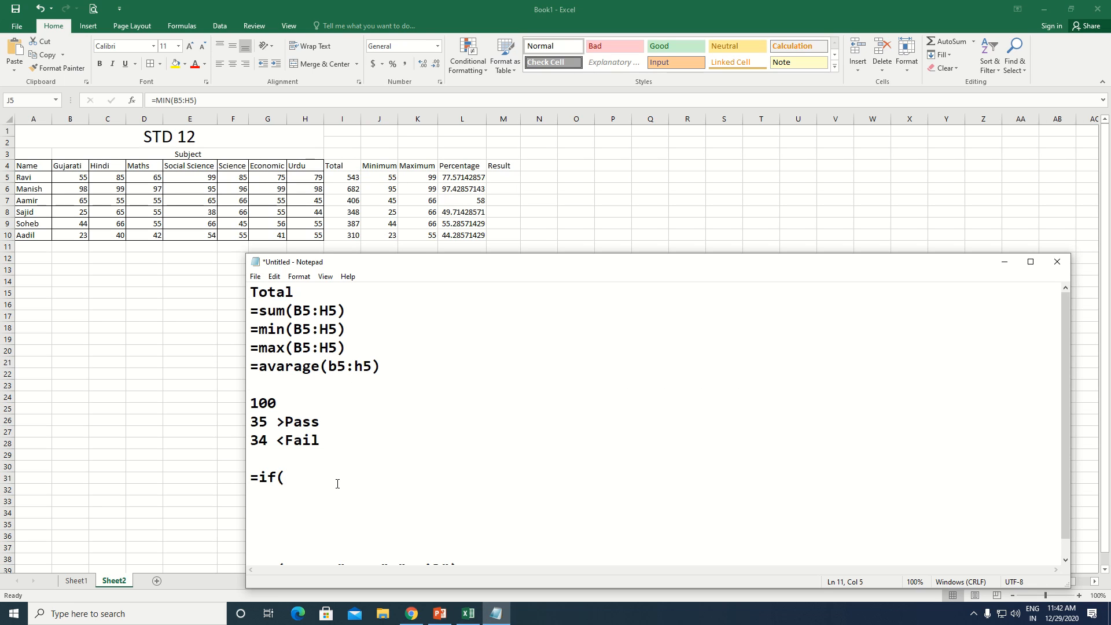
text(j5>35,"PASS","FAIL)
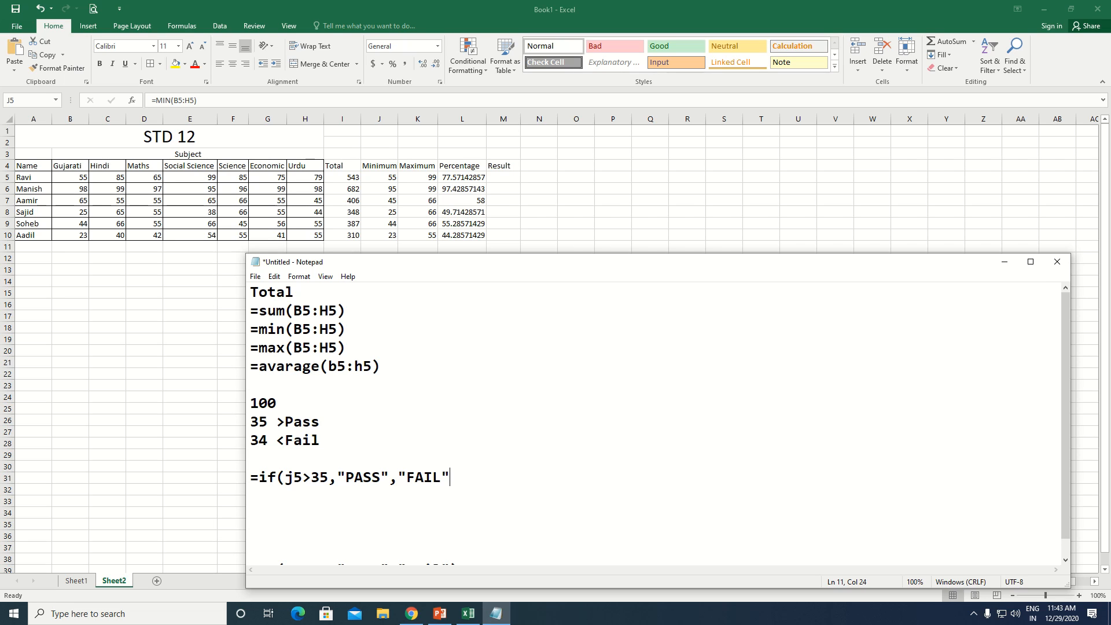
text("))
Step: Step back and forth through the noted IF formula to review its condition and its pass and fail values
key(Left)
key(Left)
key(Left)
key(Left)
key(Left)
key(Left)
key(Left)
key(Left)
key(Left)
key(Left)
key(Left)
key(Left)
key(Left)
key(Left)
key(Left)
key(Left)
key(Left)
key(Left)
key(Left)
key(Left)
key(Right)
key(Right)
key(Right)
key(Right)
key(Right)
key(Right)
key(Right)
key(Right)
key(Right)
key(Right)
key(Right)
key(Right)
key(Right)
key(Right)
key(Right)
key(Right)
Step: Switch to Excel and enter the formula =IF(J5>35,"PASS","FAIL") in cell M5 under Result
key(alt+Tab)
click(494, 175)
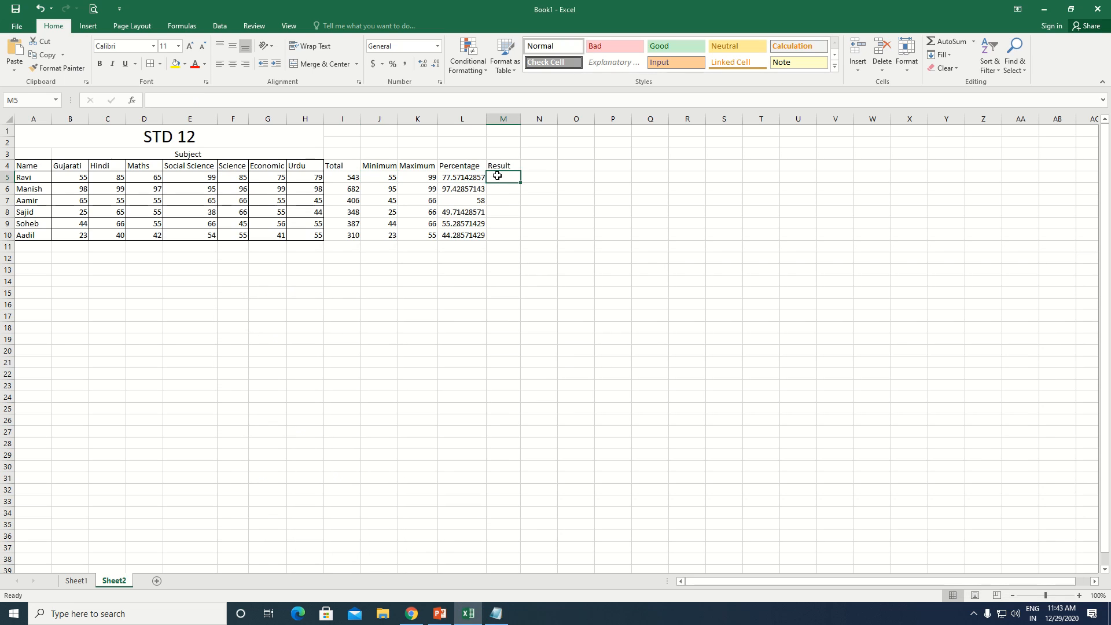
text(=IF)
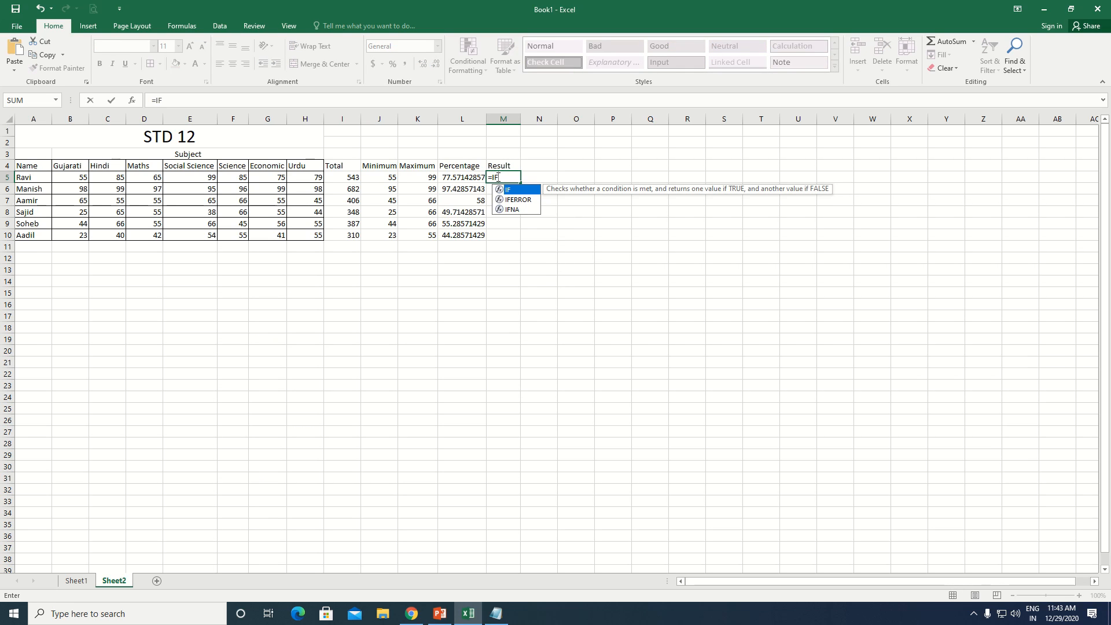
text(()
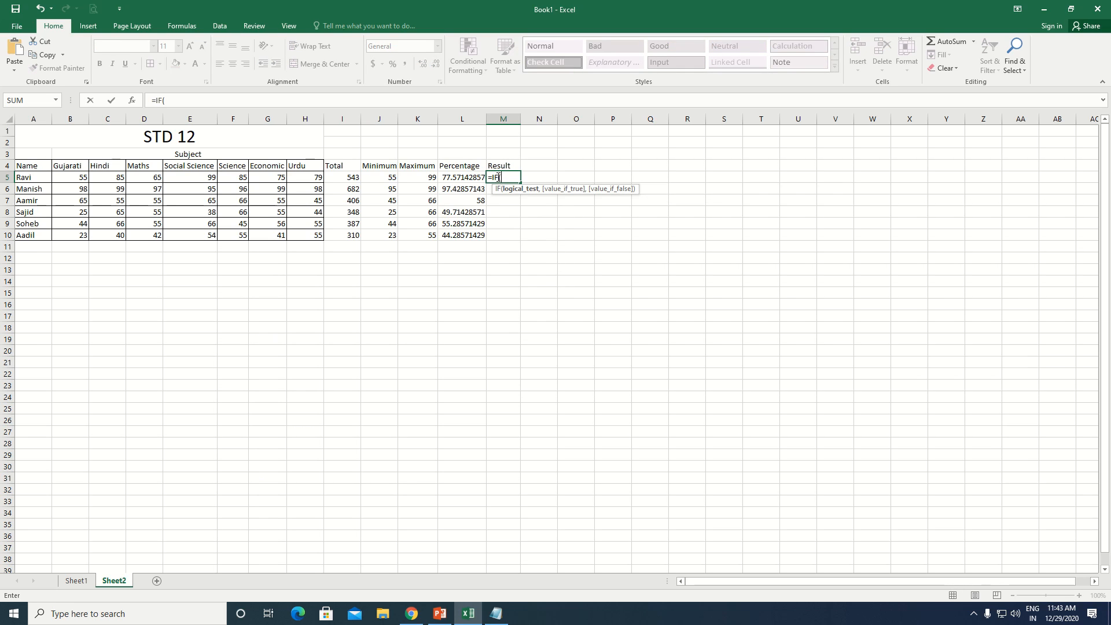
click(383, 179)
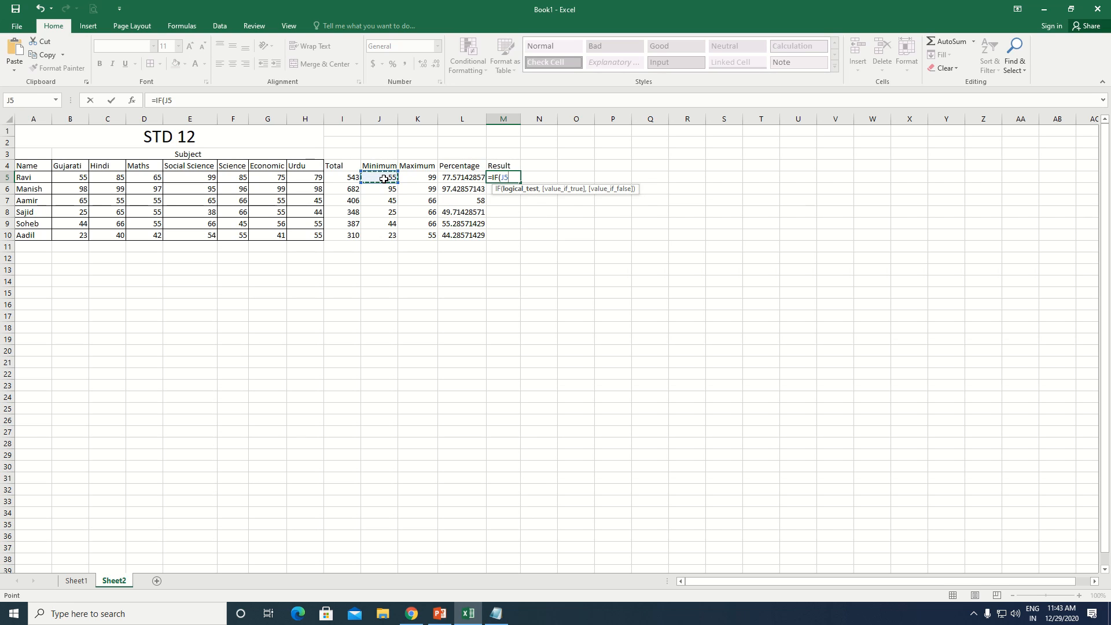
text(>35,")
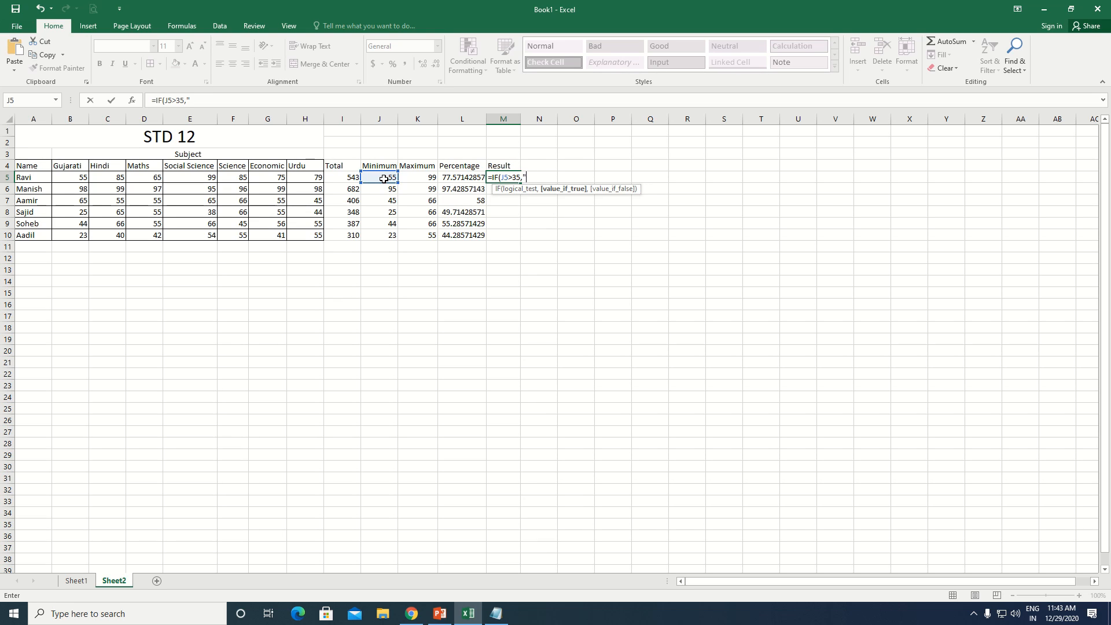
text(PASS",)
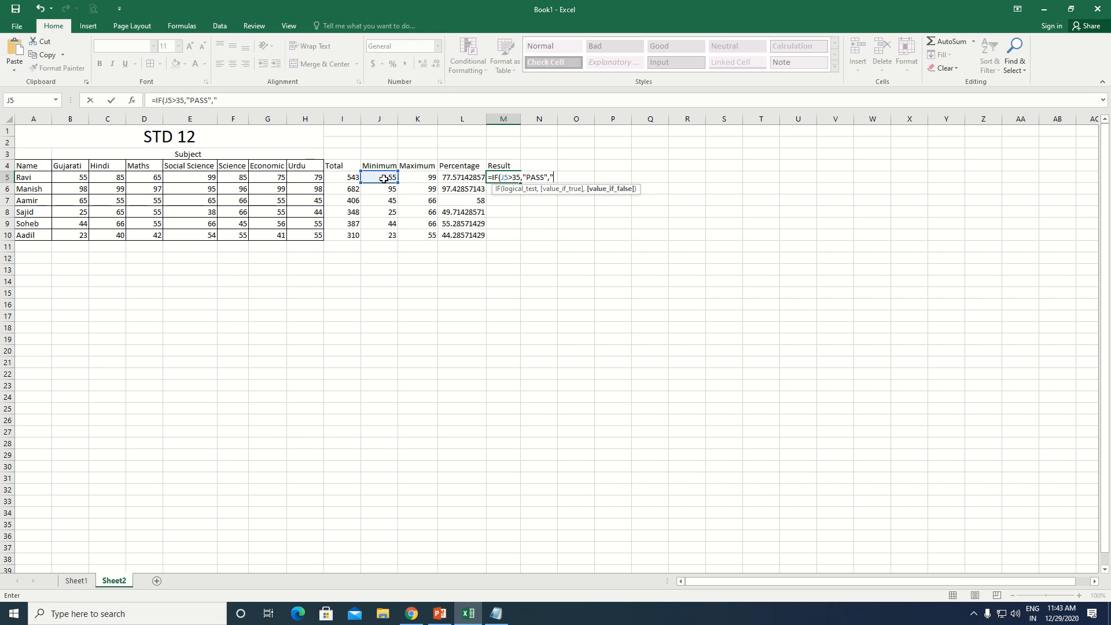
text("FAIL")
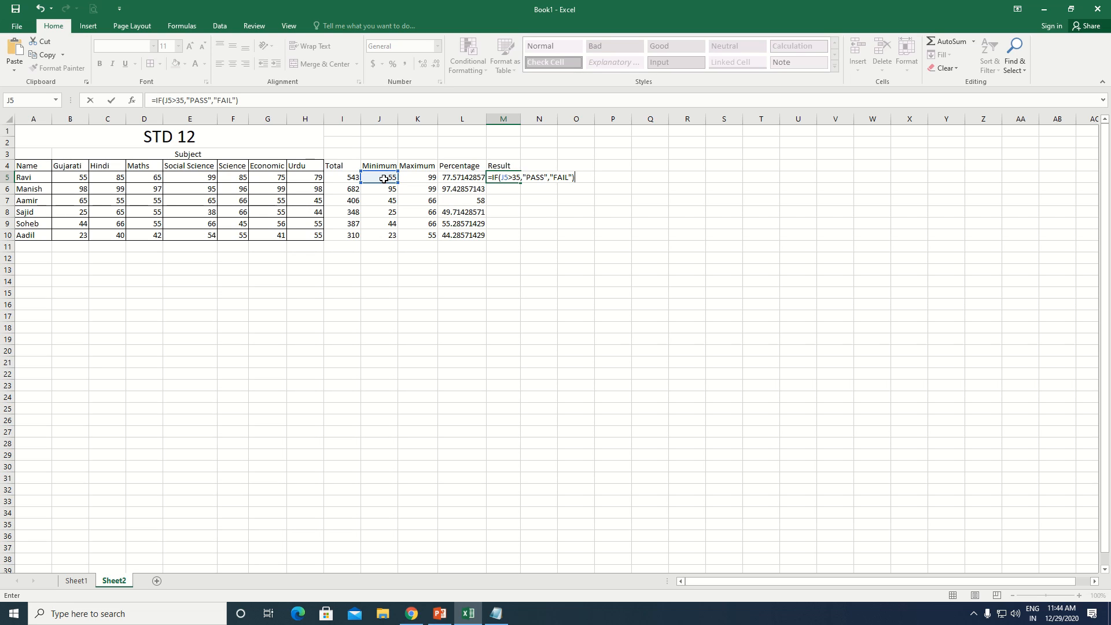
key(Return)
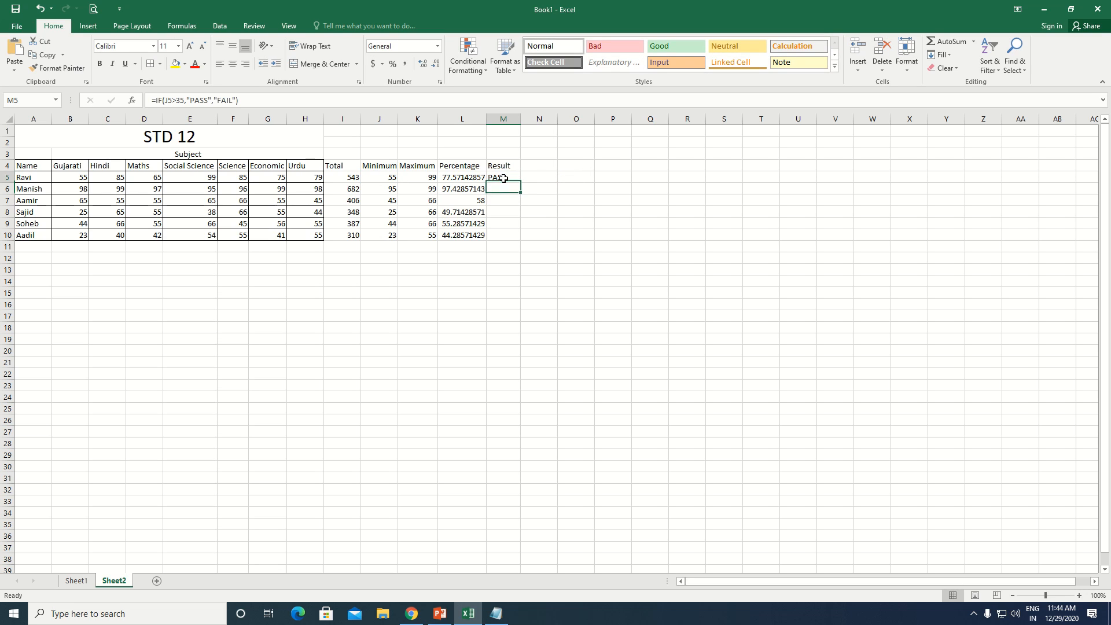
Step: Fill the IF formula from M5 down to M10 for the remaining students
click(504, 178)
drag(521, 183, 521, 239)
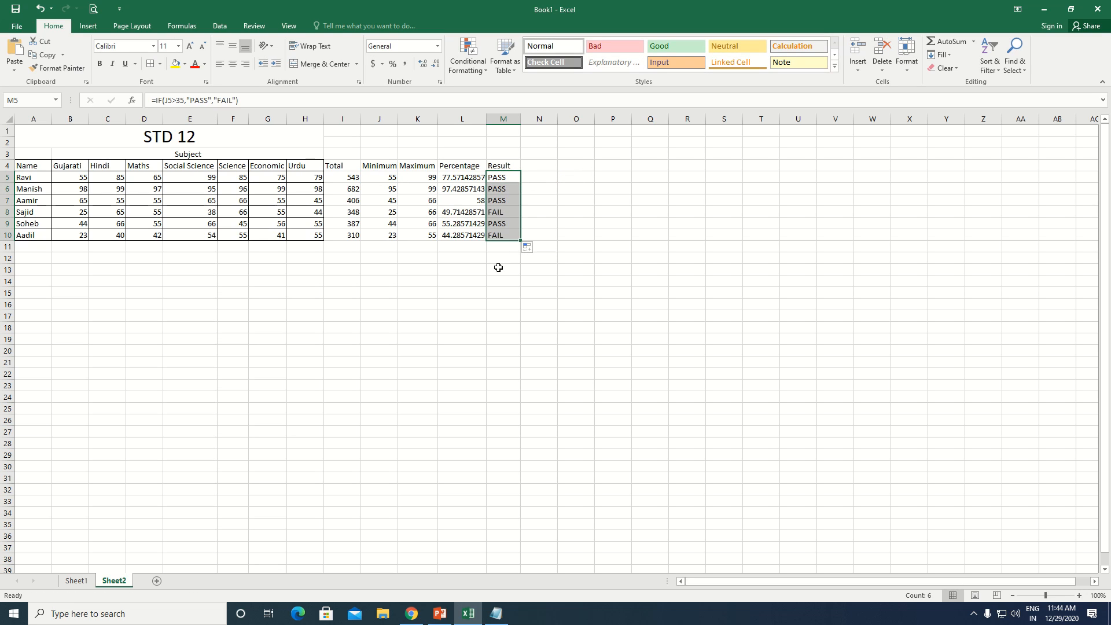
click(498, 268)
Step: Examine the pass and fail results in M5:M10 and the copied formulas in individual Result cells
drag(503, 178, 507, 235)
click(506, 291)
click(514, 224)
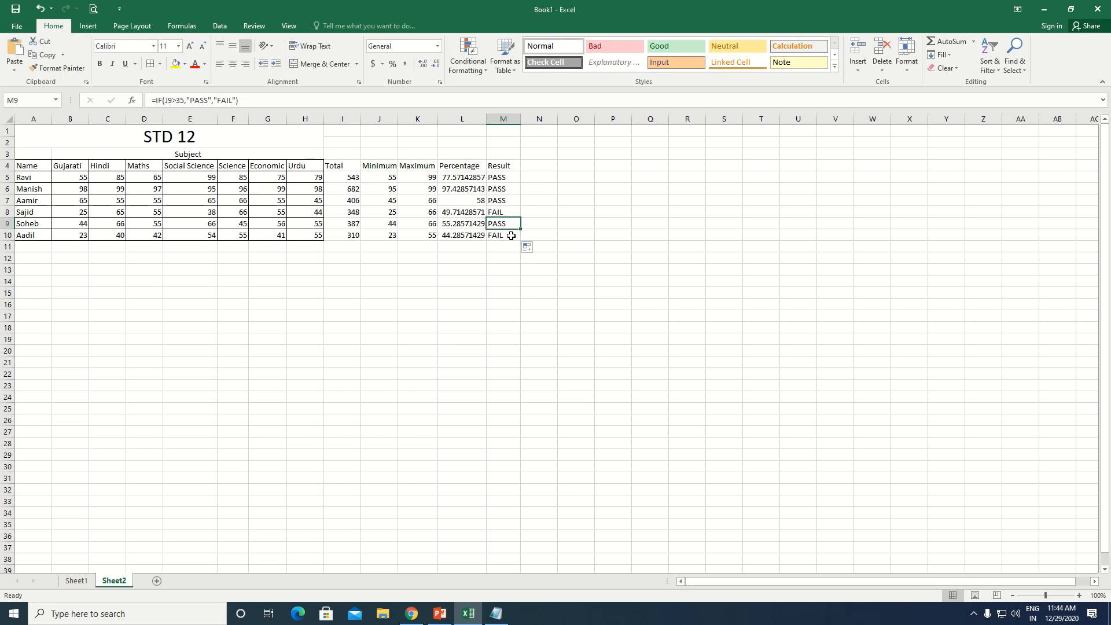
click(511, 236)
click(499, 308)
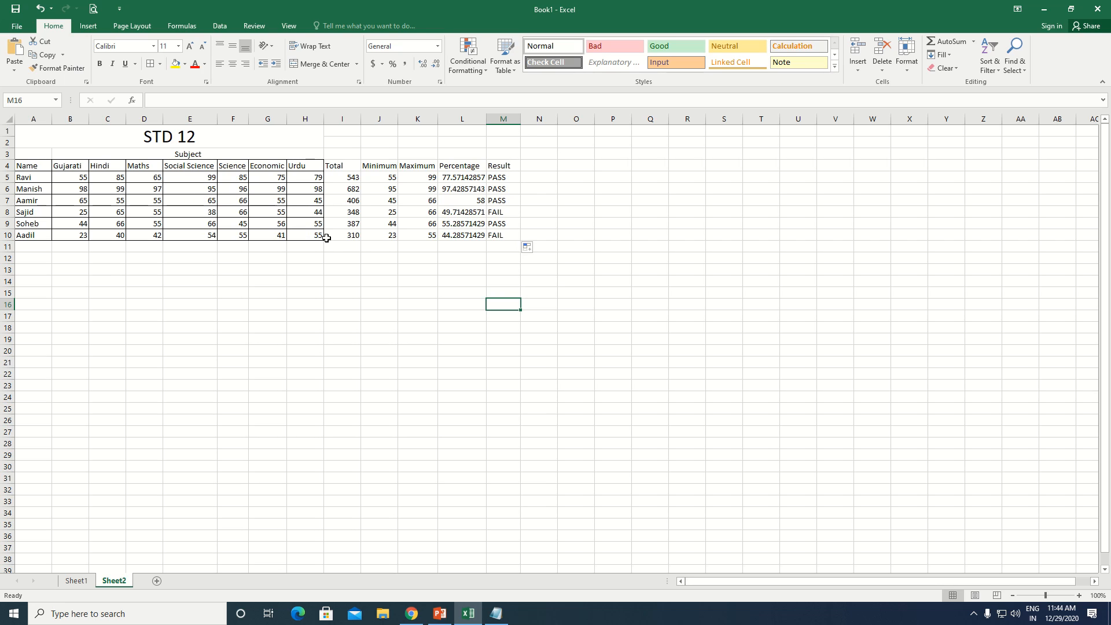
click(498, 180)
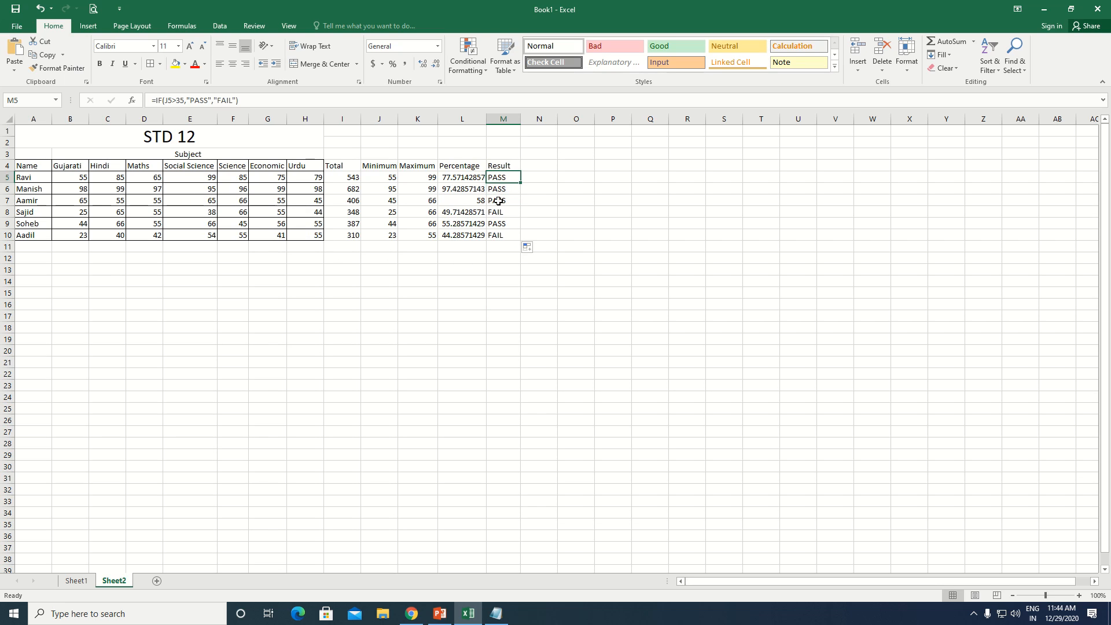
click(498, 201)
click(489, 258)
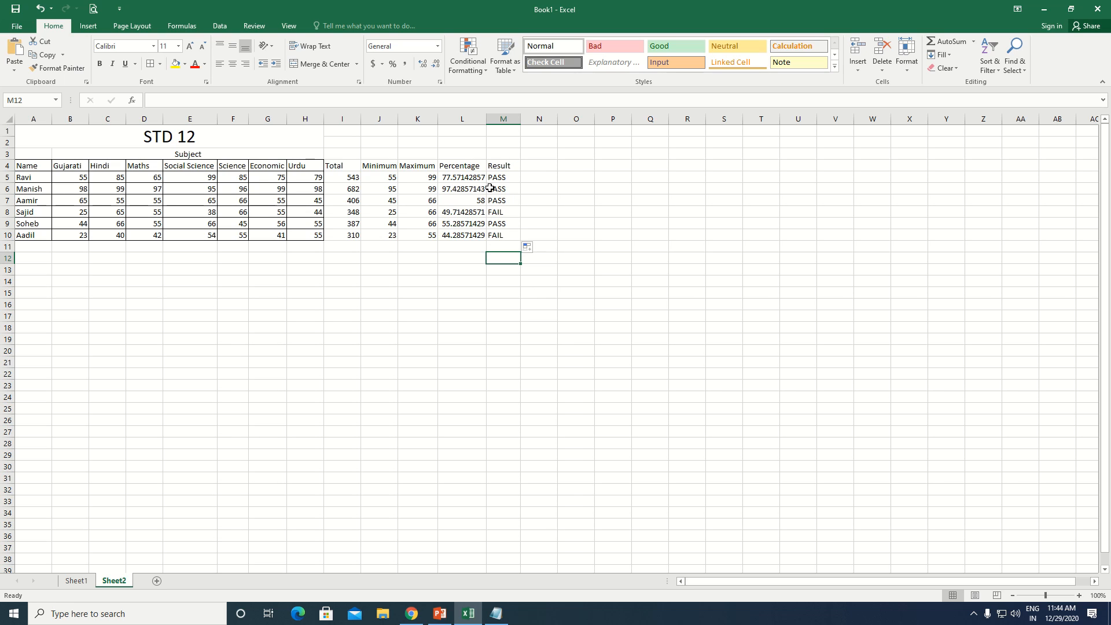
click(514, 213)
click(511, 178)
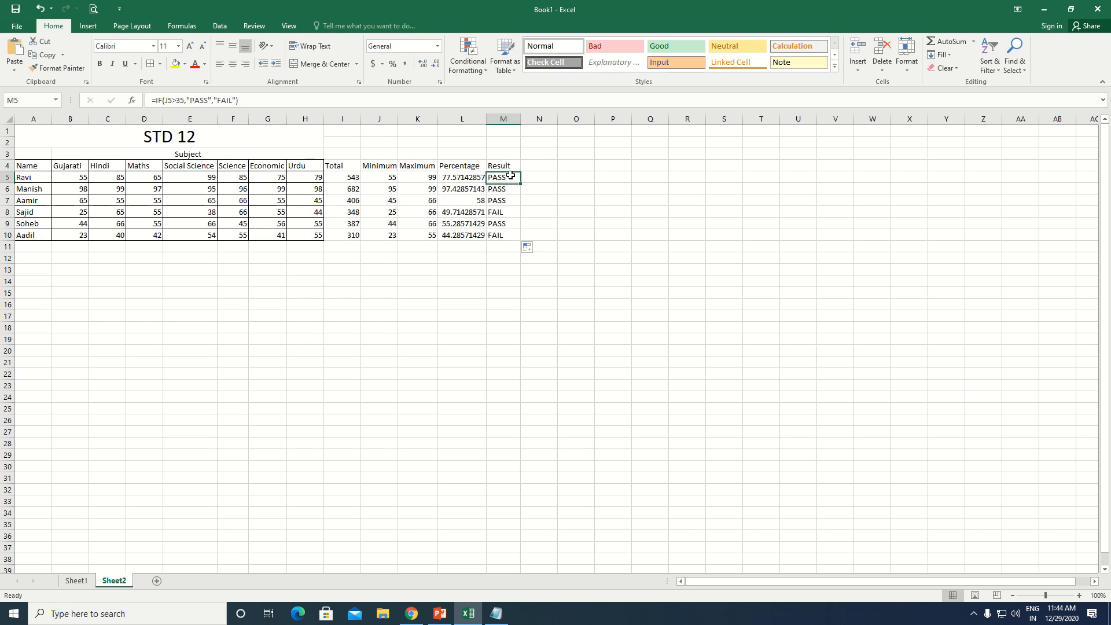
click(510, 189)
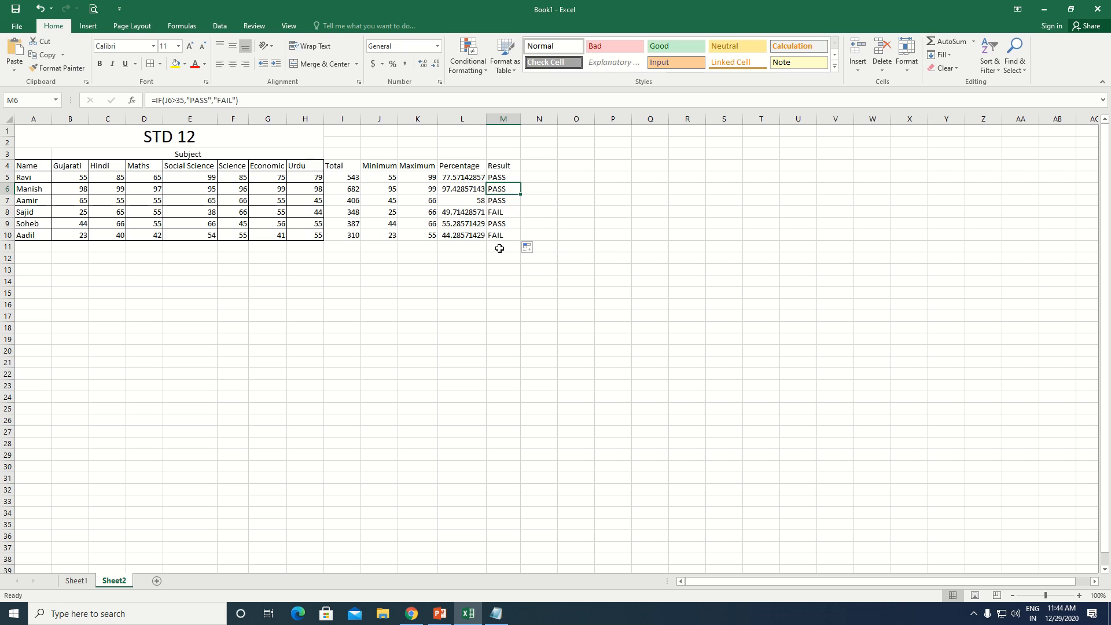